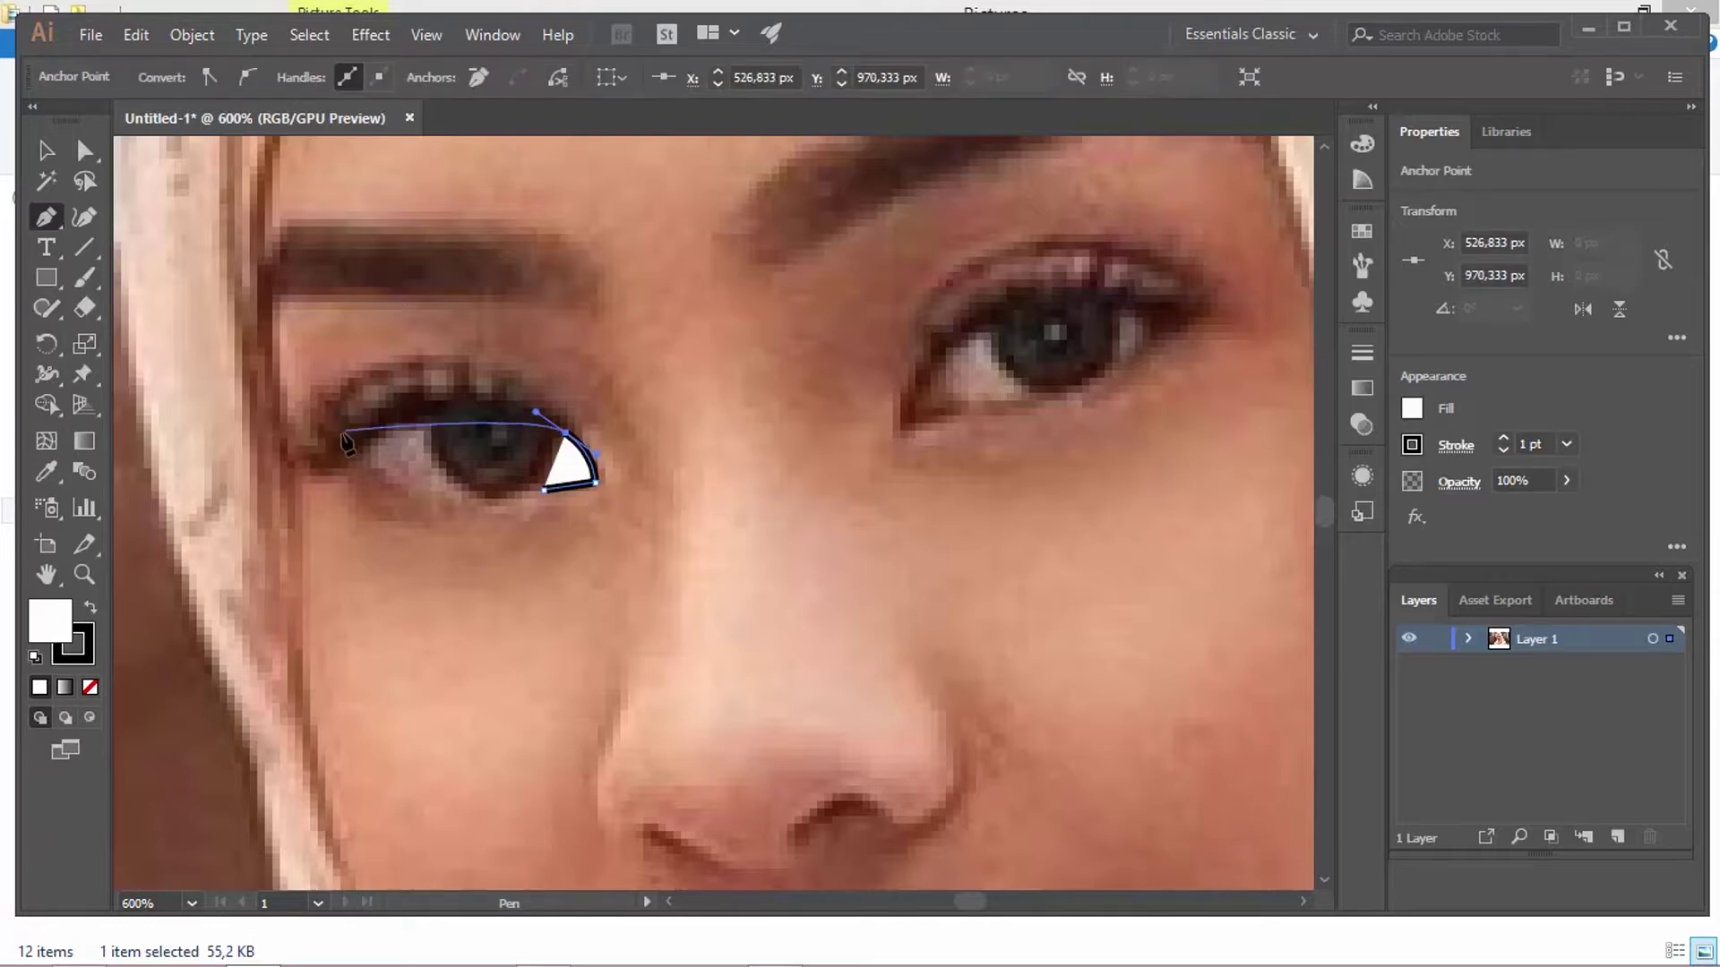
# Step: Trace the inner edge of the photo's left upper eyelid around the outer corner onto the lower lid with the Pen tool, using no fill
pyautogui.moveTo(345, 458); pyautogui.dragTo(237, 551)
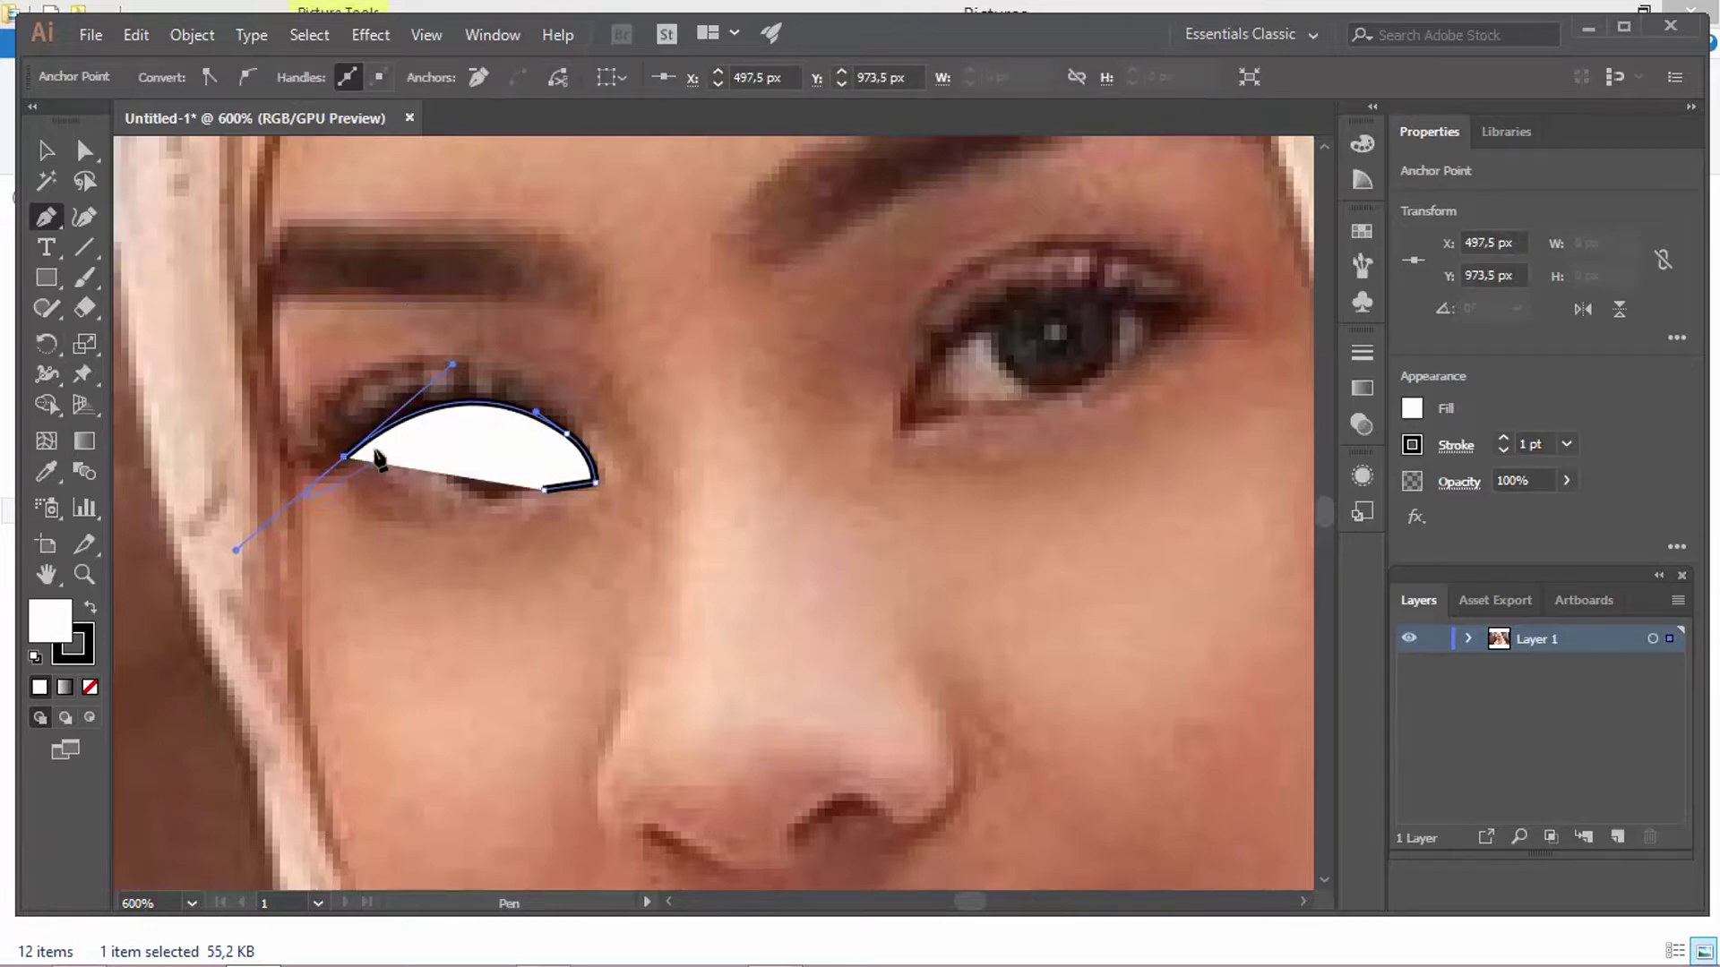
pyautogui.moveTo(347, 460); pyautogui.dragTo(377, 491)
pyautogui.hotkey('ctrl', 'z')
pyautogui.click(90, 688)
pyautogui.moveTo(439, 505); pyautogui.dragTo(459, 507)
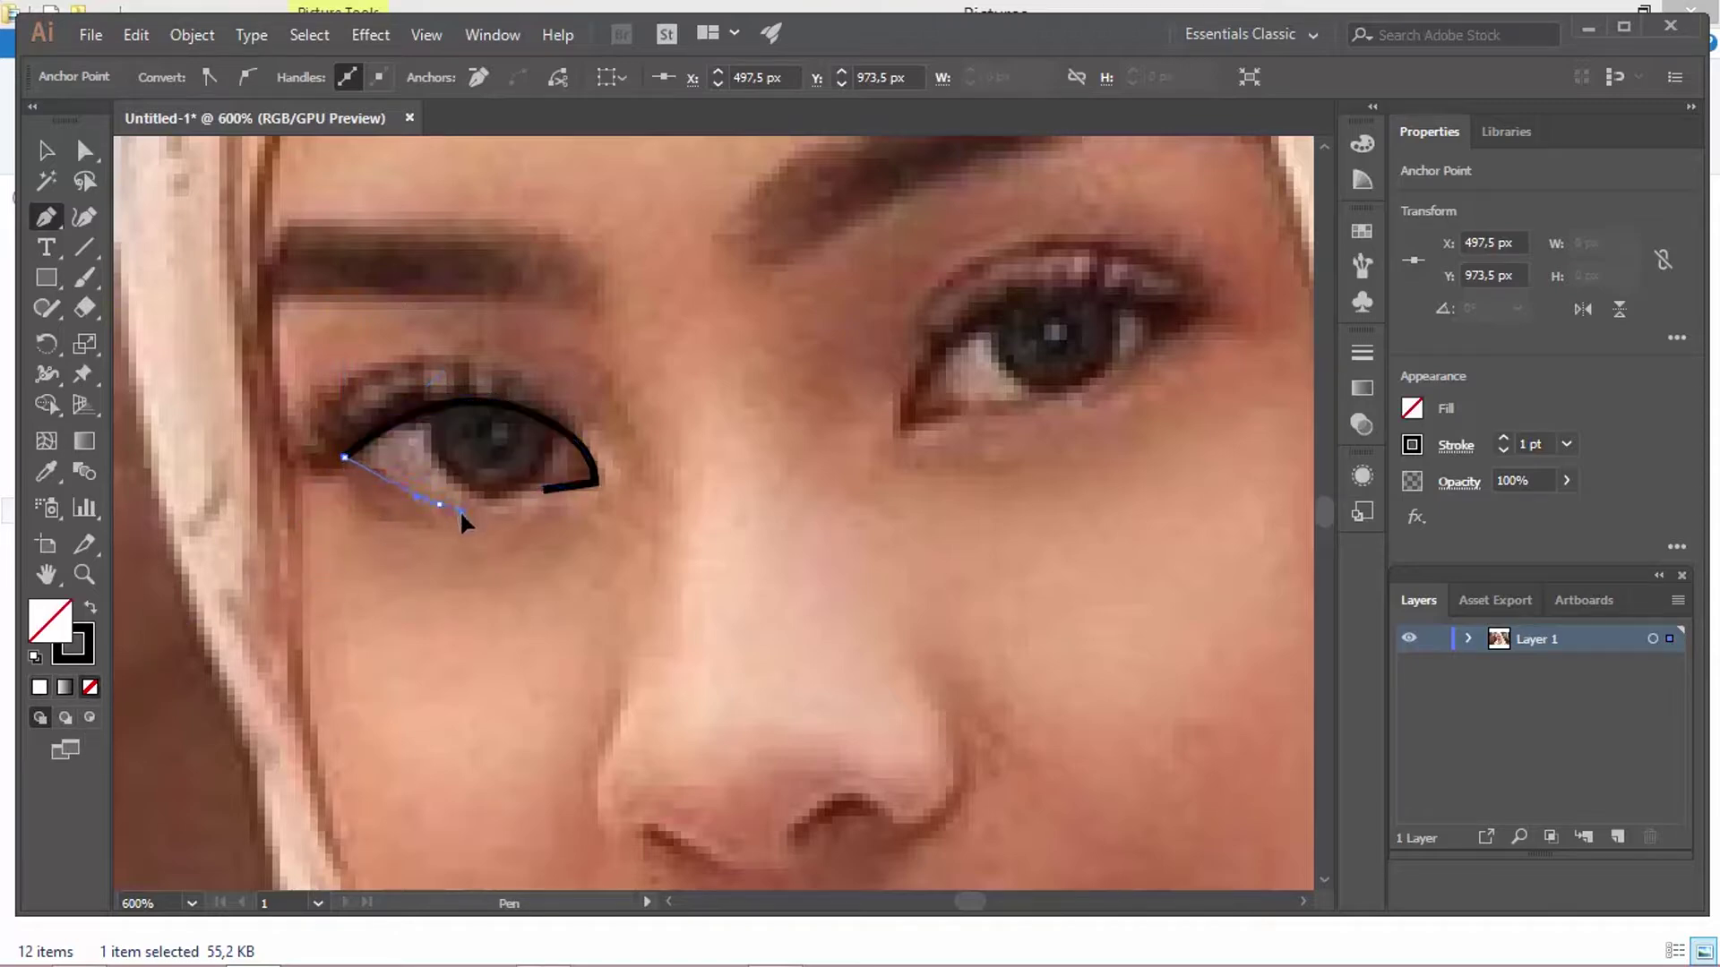
pyautogui.hotkey('ctrl', 'z')
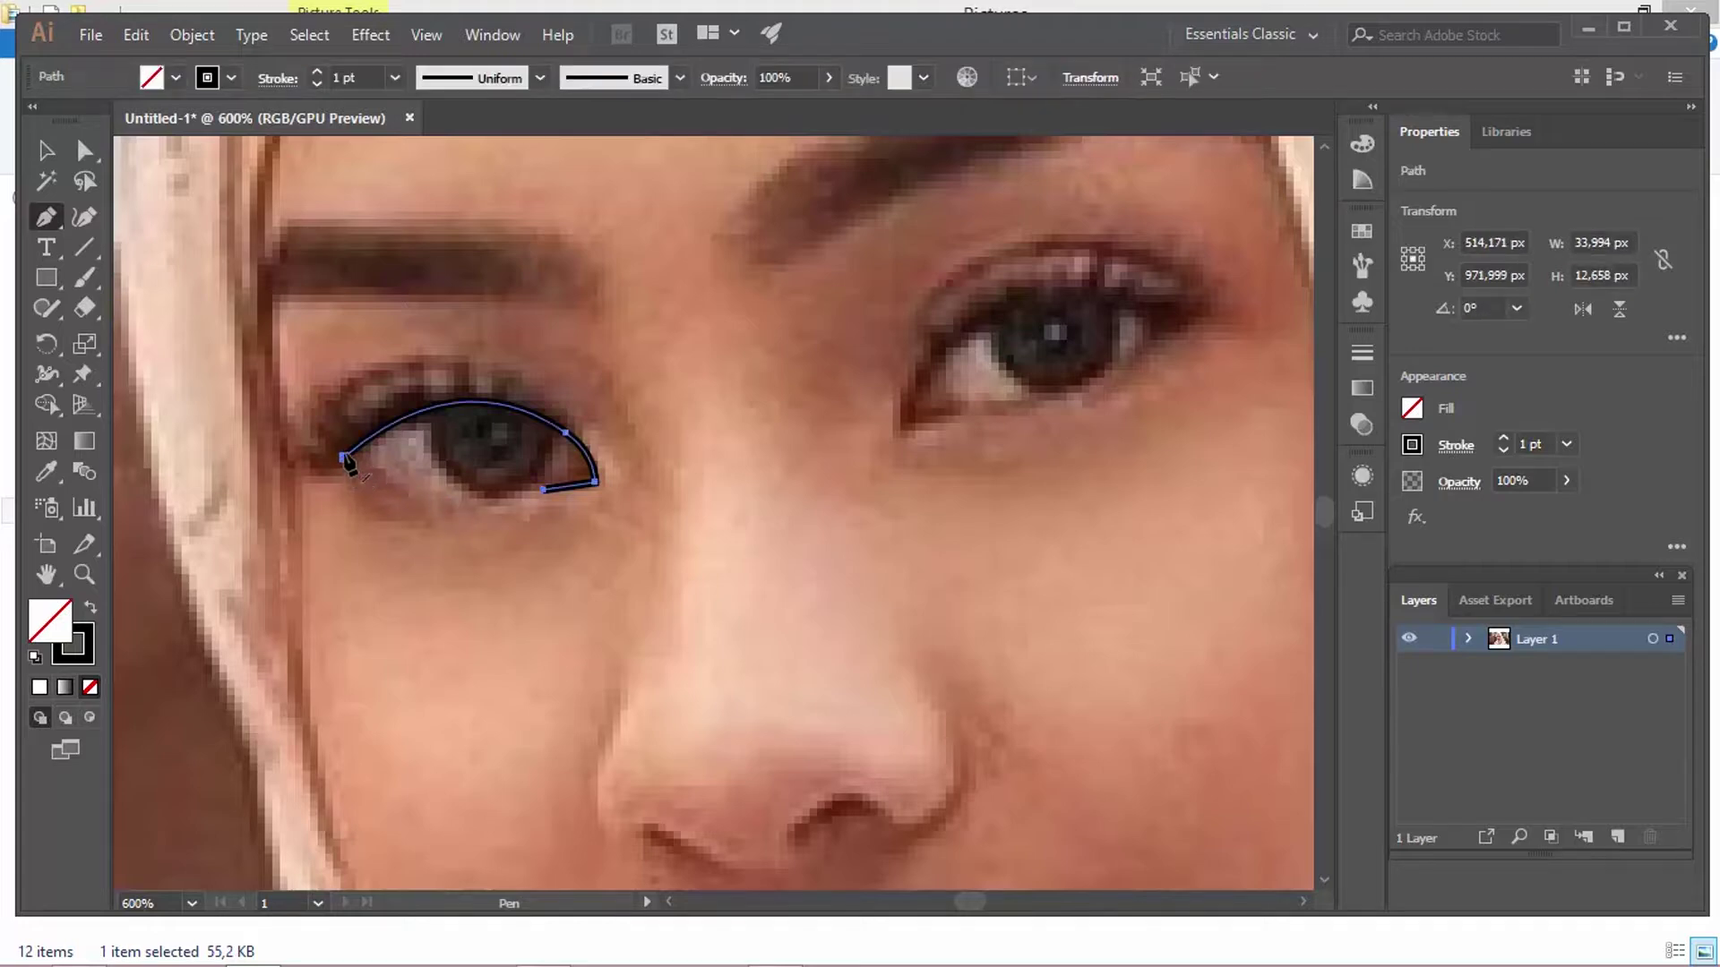
pyautogui.moveTo(346, 459); pyautogui.dragTo(445, 491)
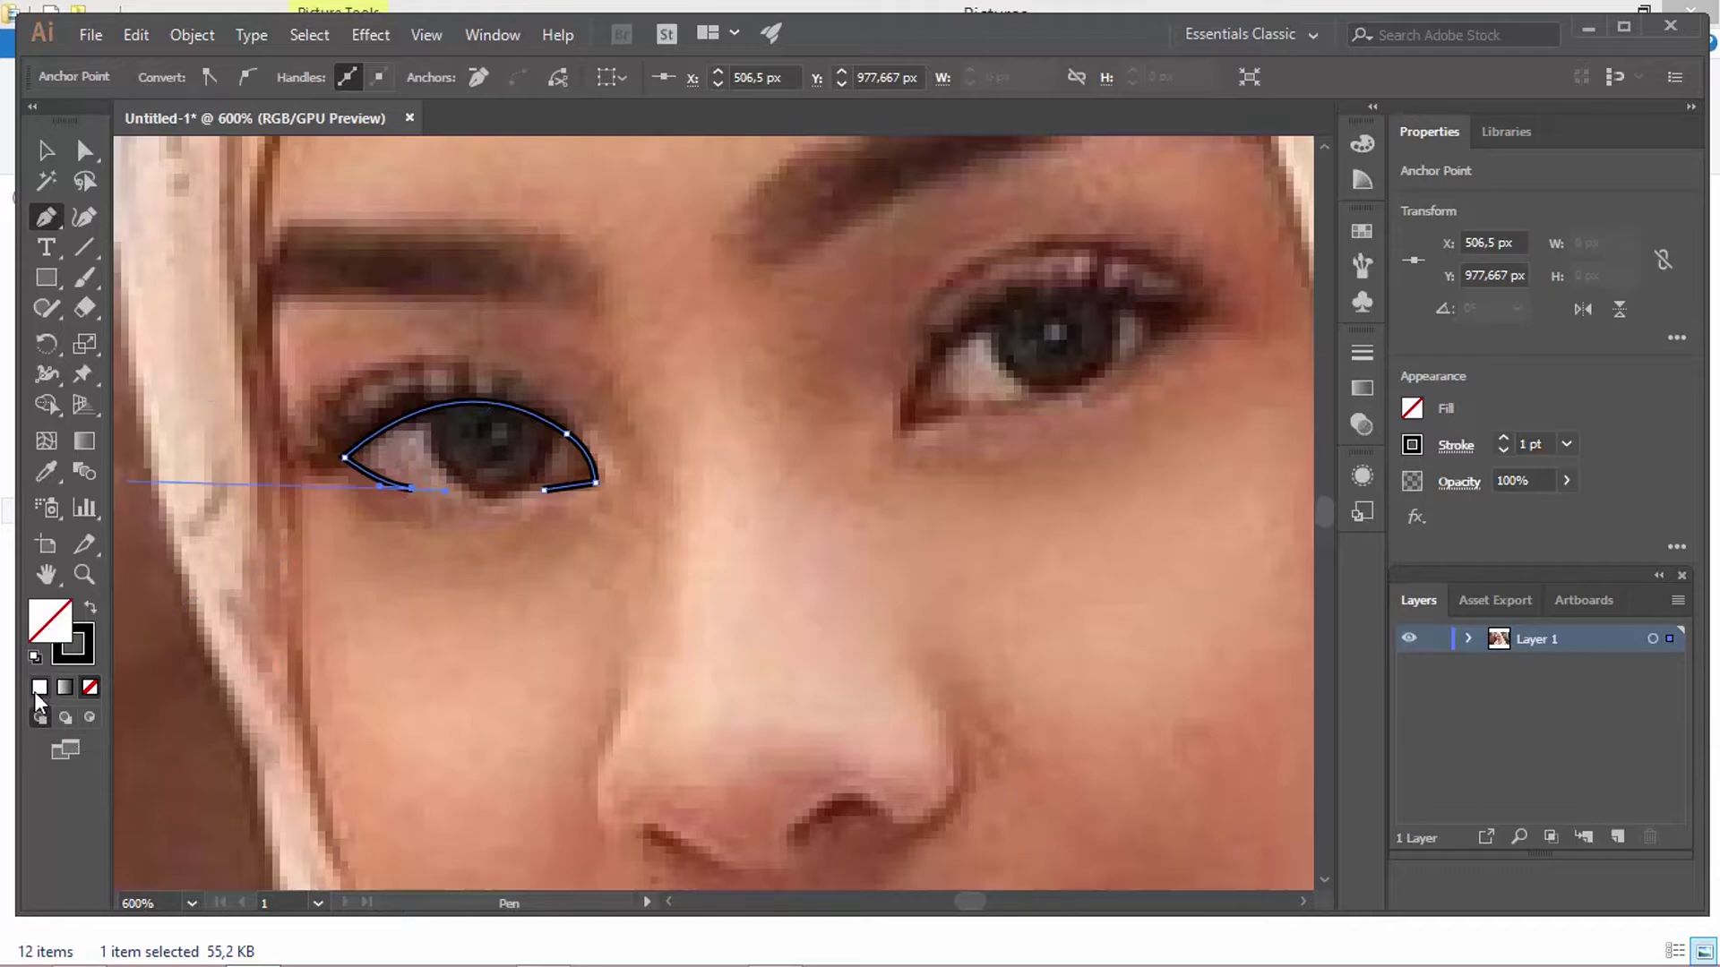
pyautogui.click(412, 489)
# Step: Trace the outer edge of the eyeliner back over the upper lid to the inner corner, close the path and fill it with black
pyautogui.click(321, 470)
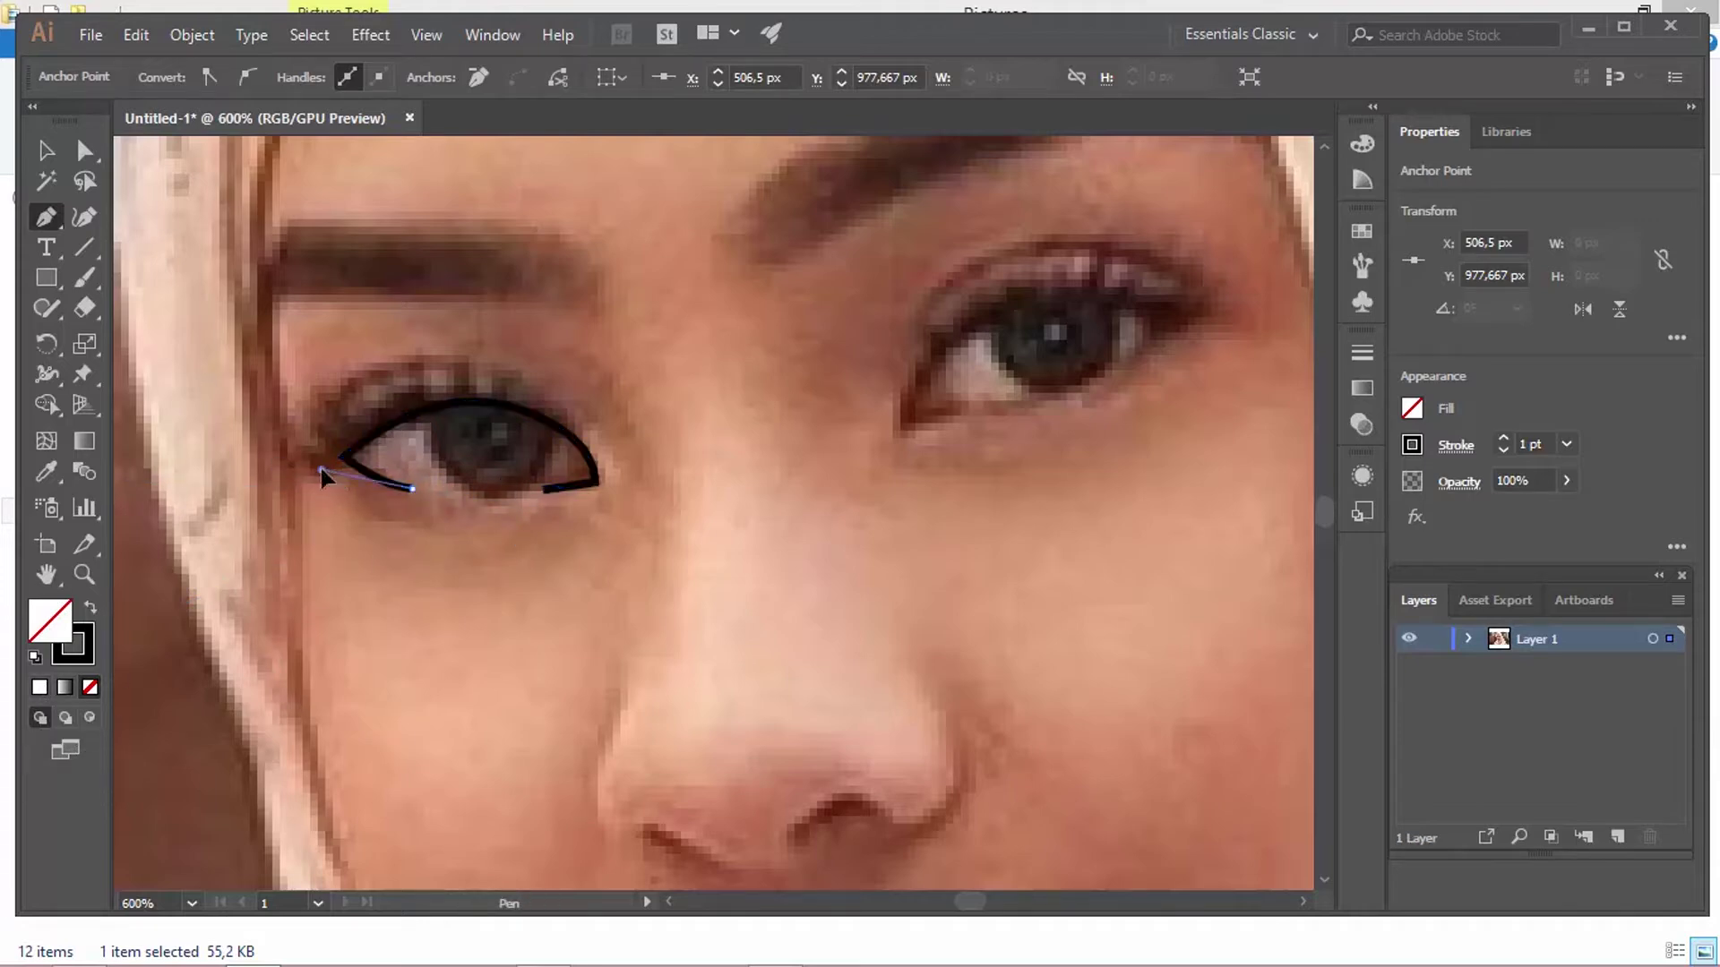
pyautogui.moveTo(322, 470); pyautogui.dragTo(287, 452)
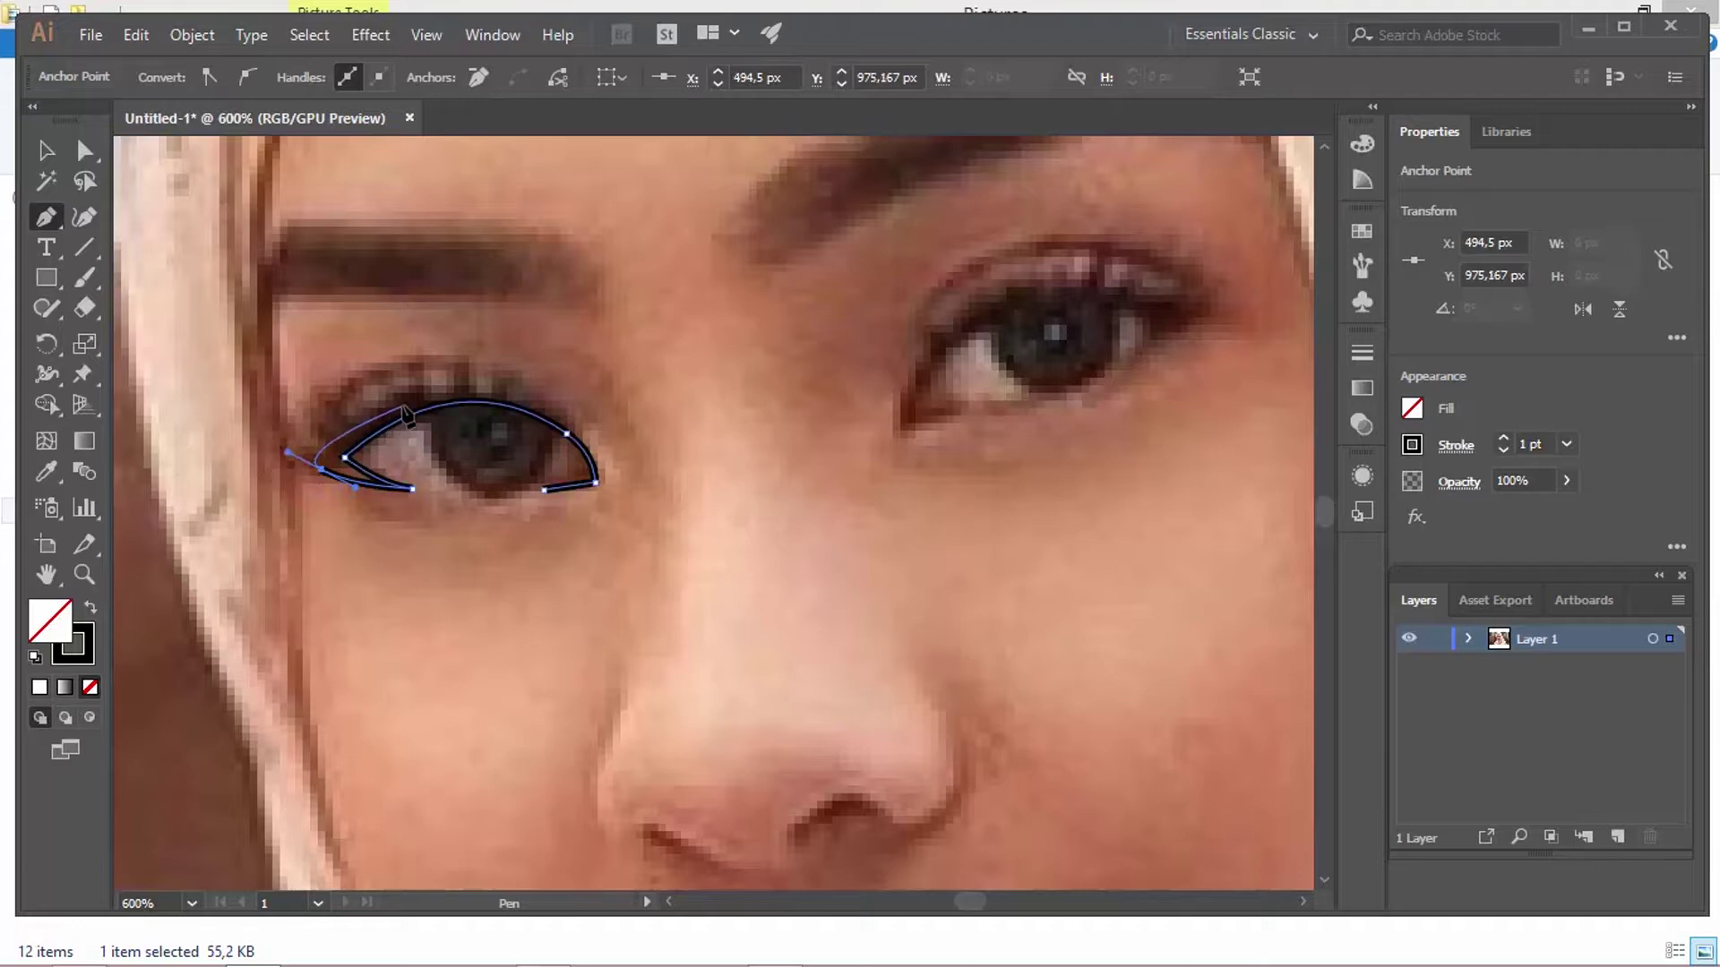
pyautogui.click(415, 410)
pyautogui.moveTo(587, 436)
pyautogui.mouseDown()
pyautogui.moveTo(637, 542)
pyautogui.moveTo(681, 526)
pyautogui.moveTo(672, 501)
pyautogui.mouseUp()
pyautogui.click(607, 483)
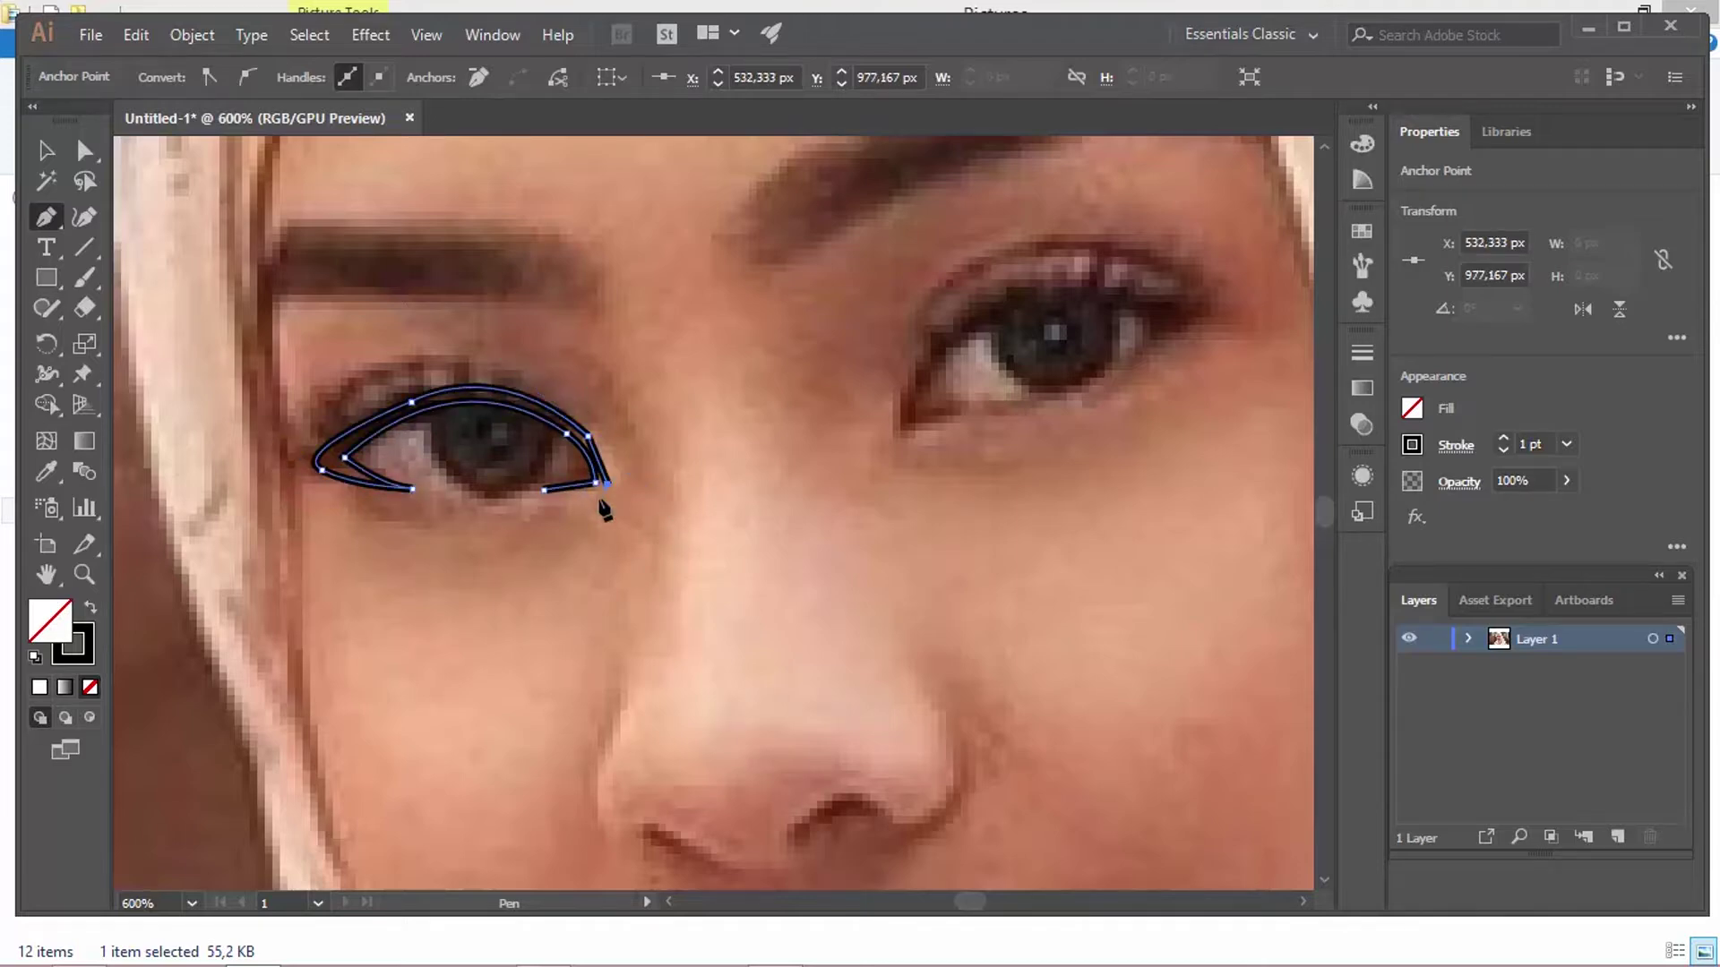
pyautogui.moveTo(543, 491); pyautogui.dragTo(480, 515)
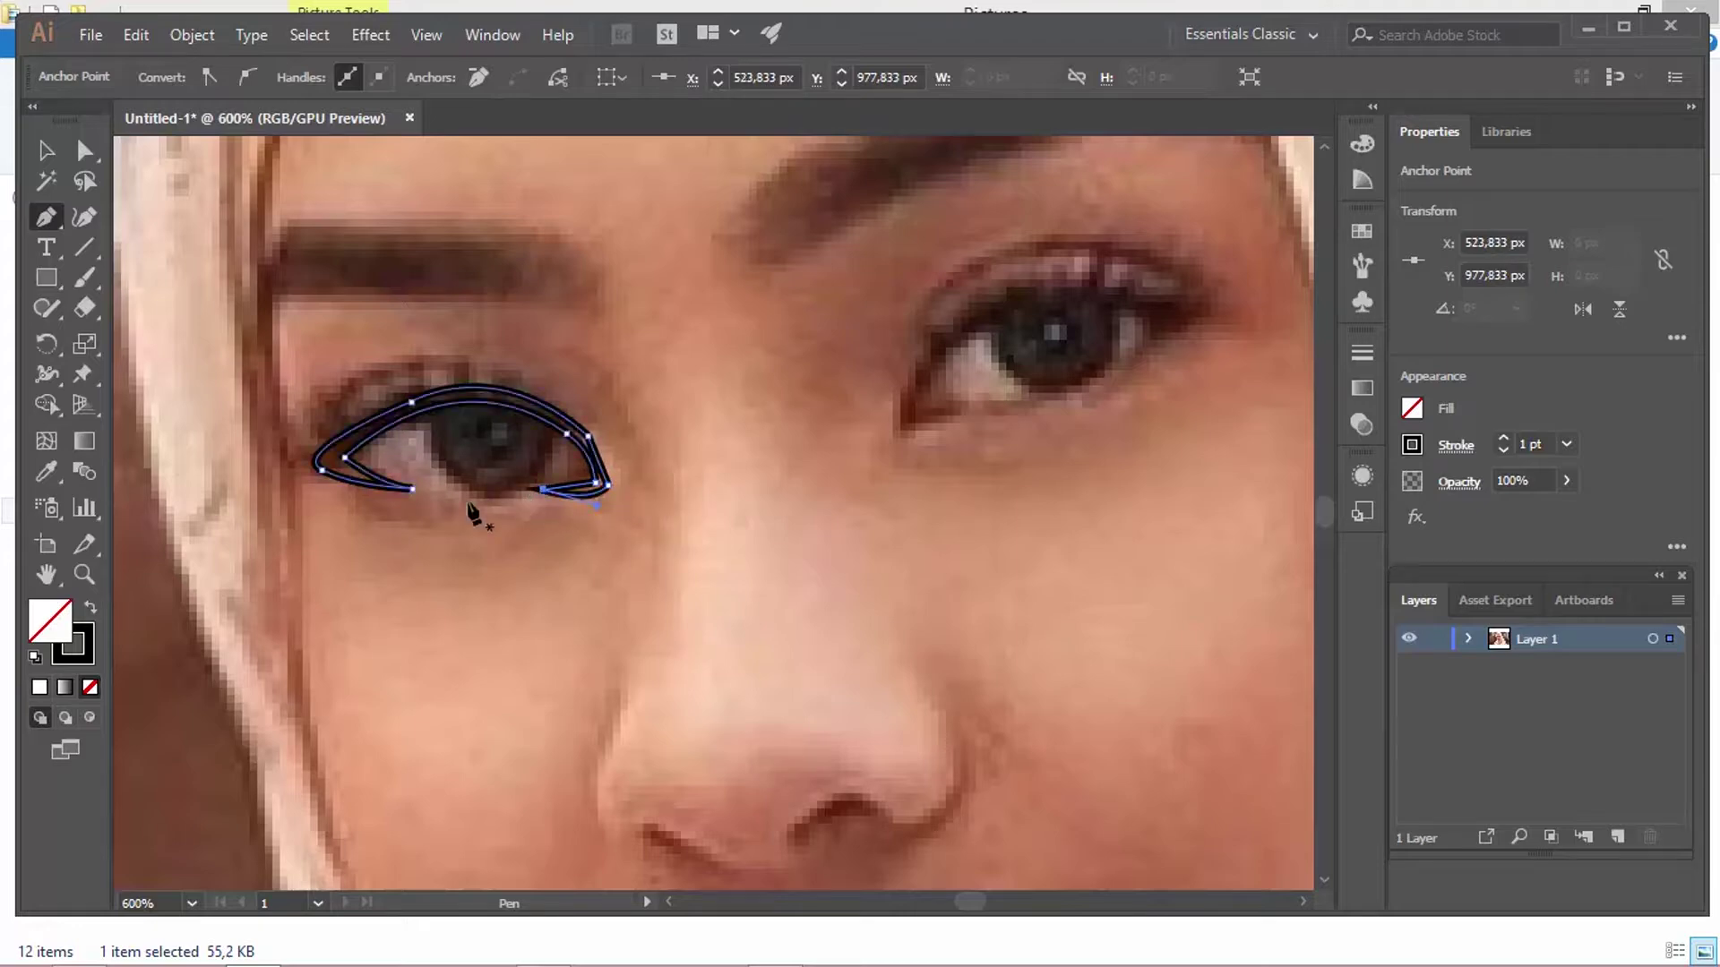
pyautogui.click(39, 690)
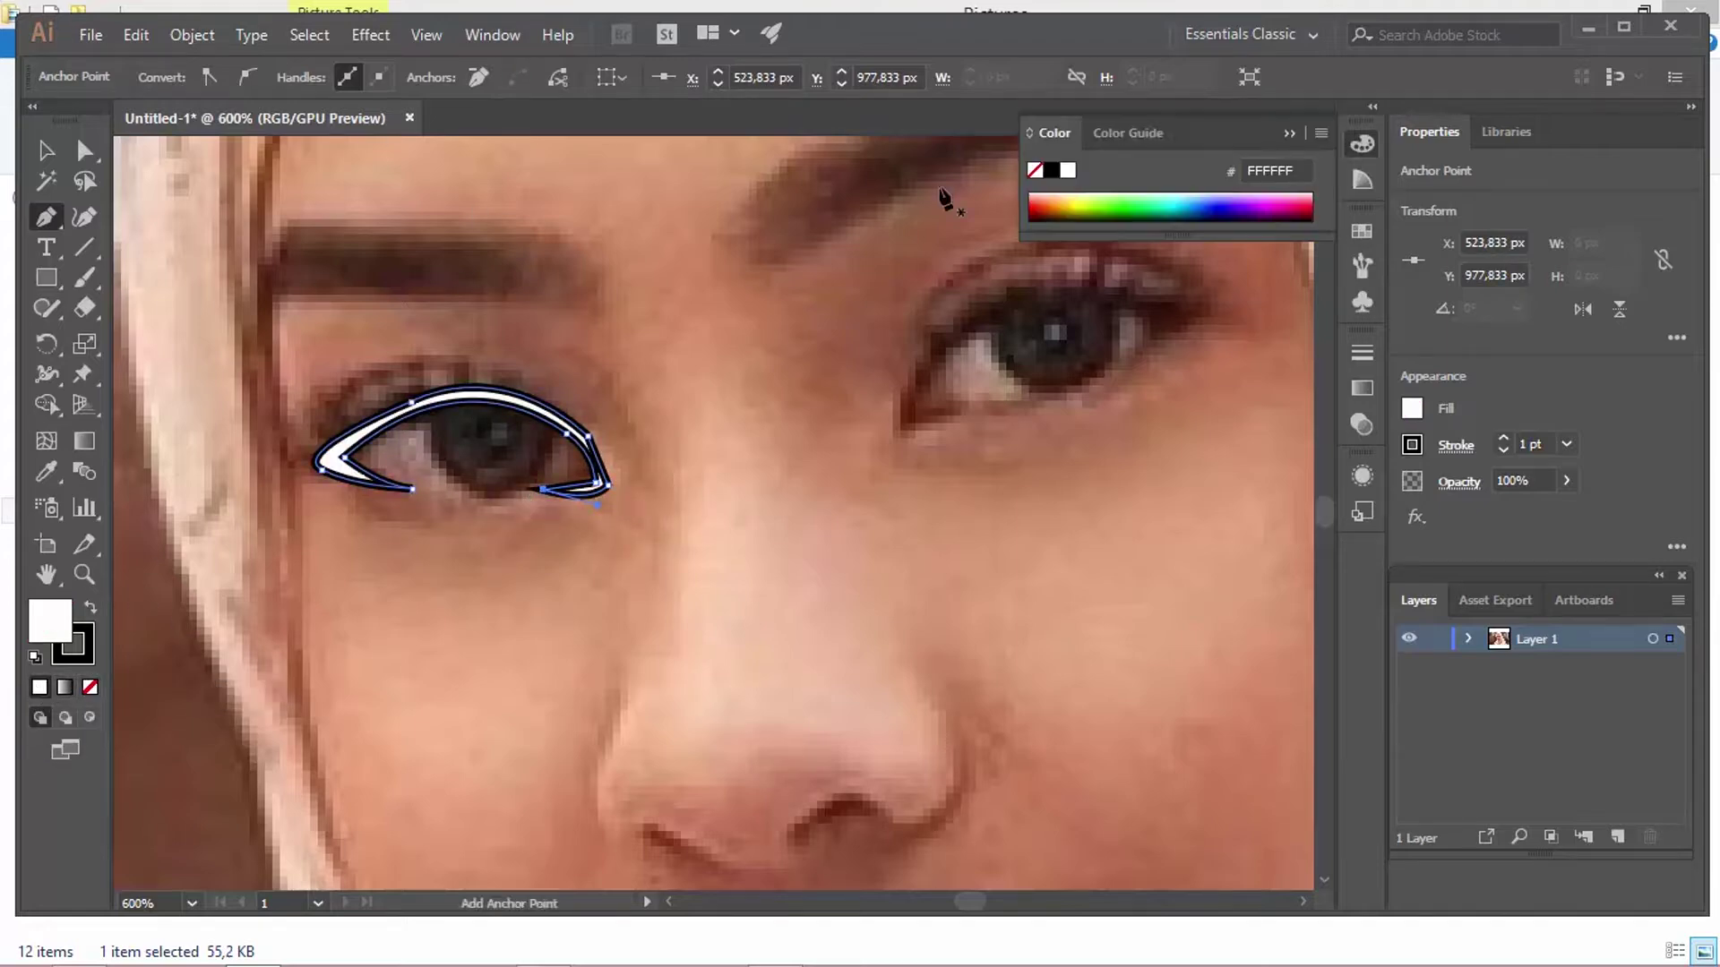
pyautogui.click(1035, 199)
# Step: Reshape the eyeliner's inner corner with the Curvature tool, adjusting the anchor points on its outer and inner edges
pyautogui.hotkey('shift', '`')
pyautogui.scroll(4, 815, 510)
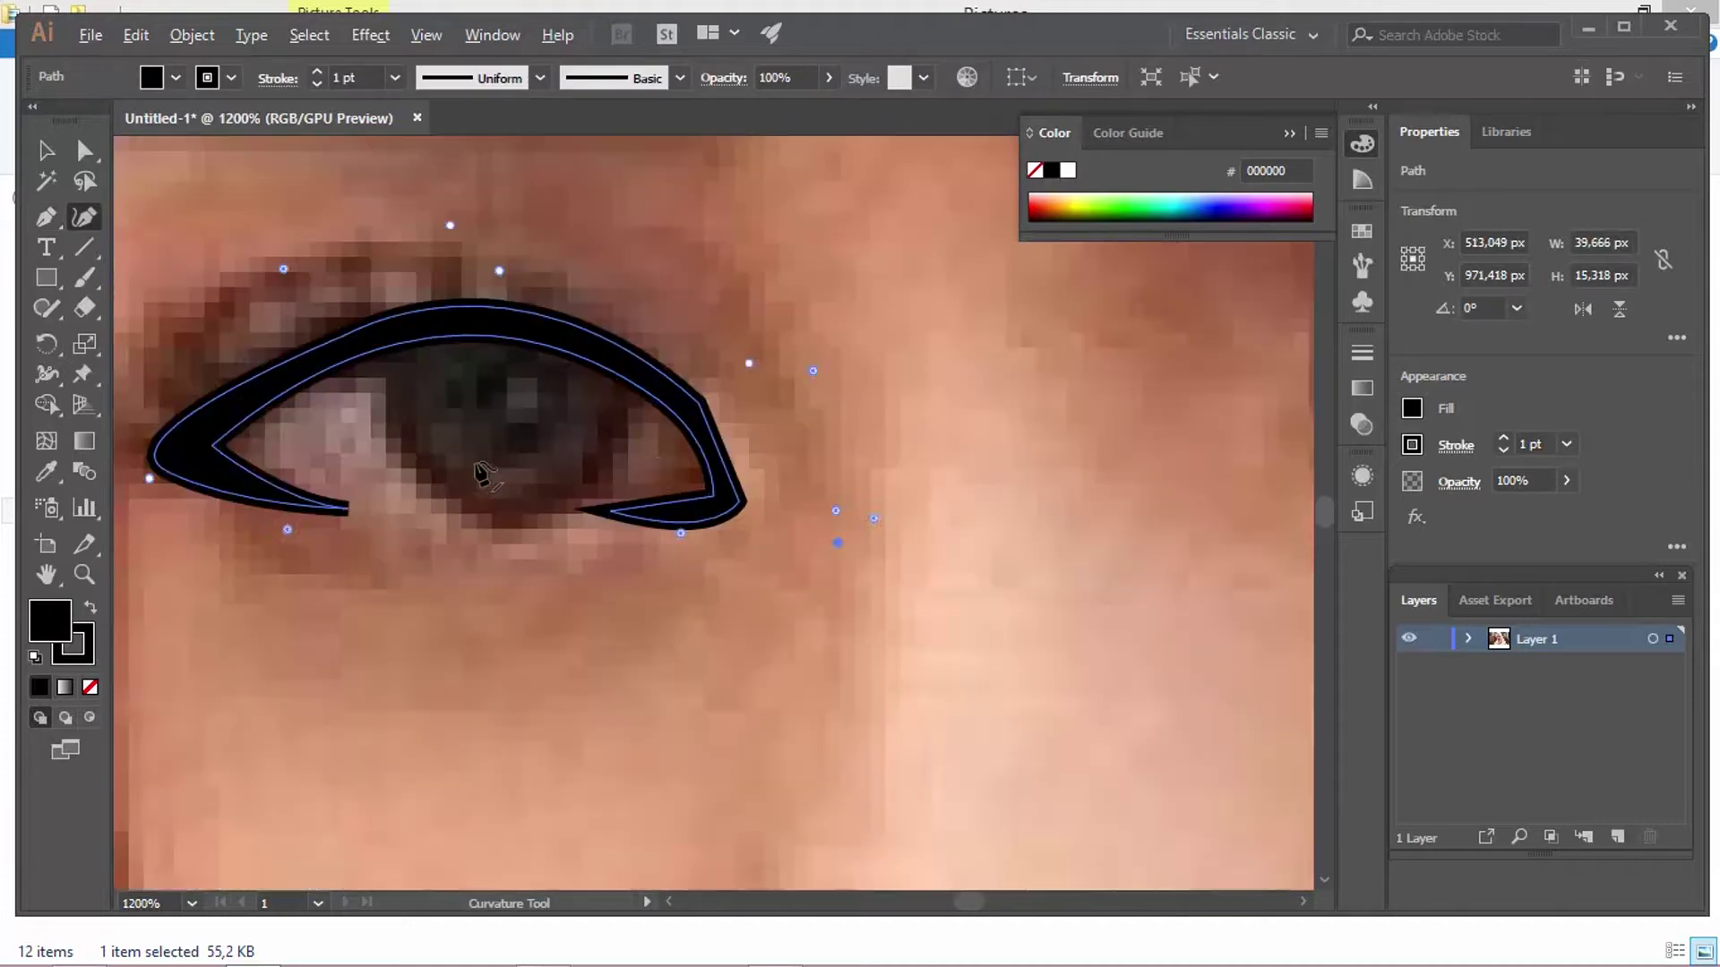
pyautogui.moveTo(798, 512); pyautogui.dragTo(797, 472)
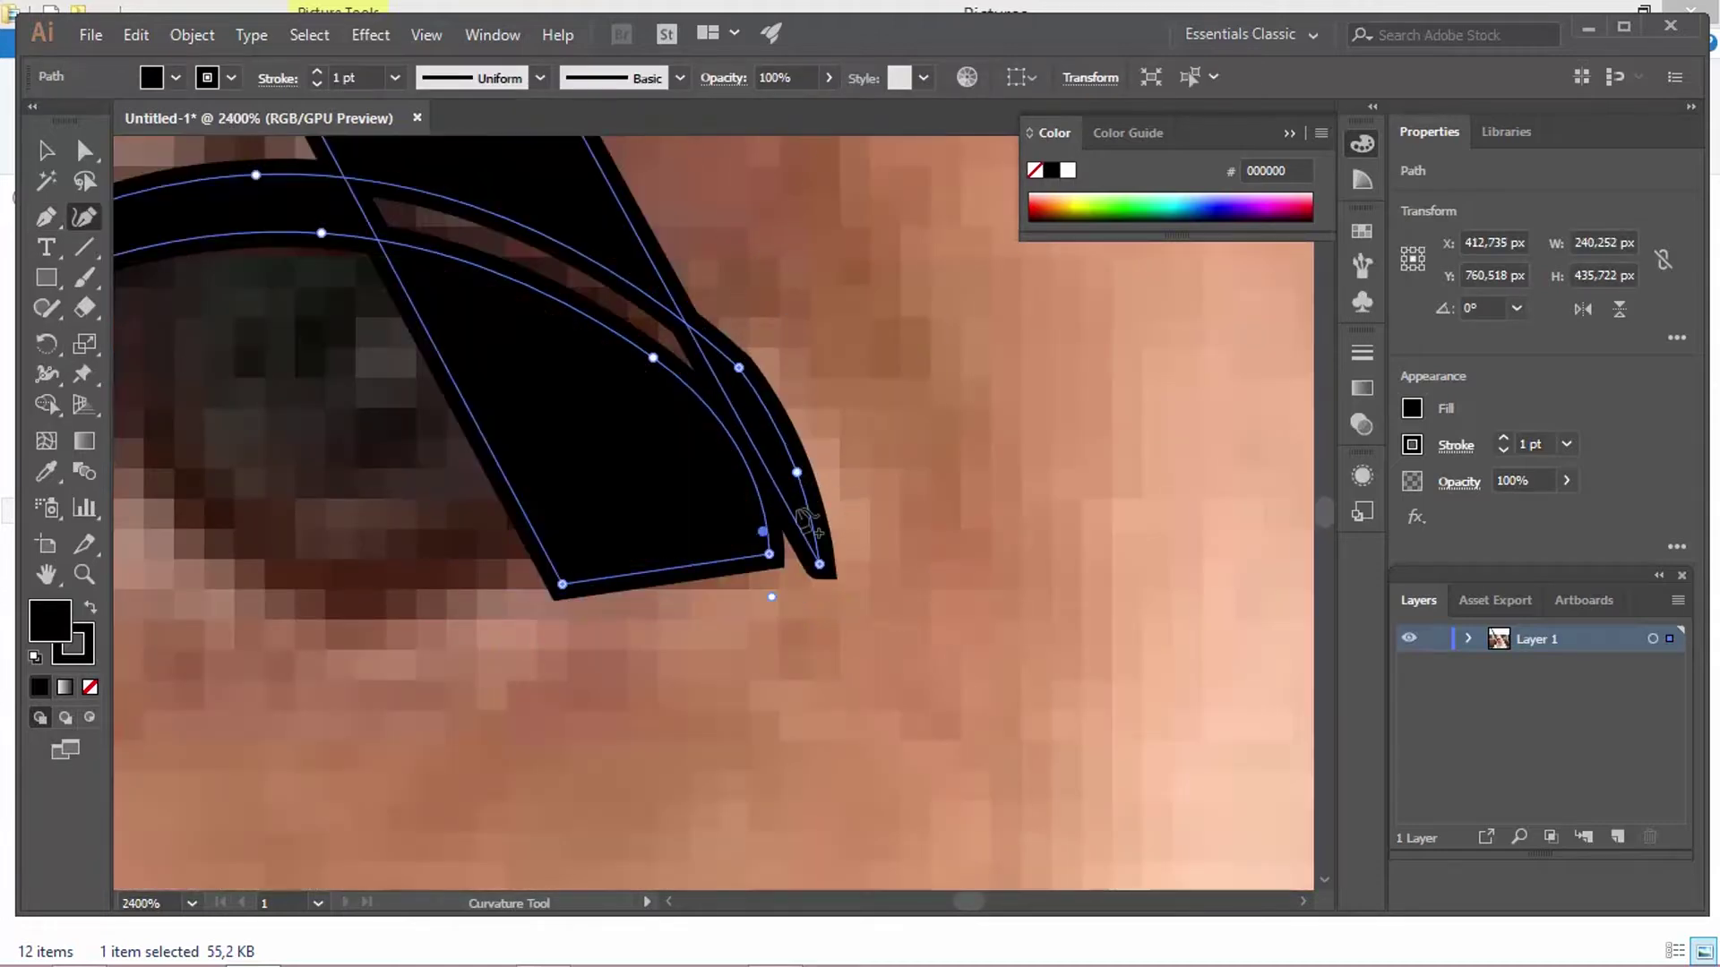
pyautogui.click(797, 509)
pyautogui.press('Delete')
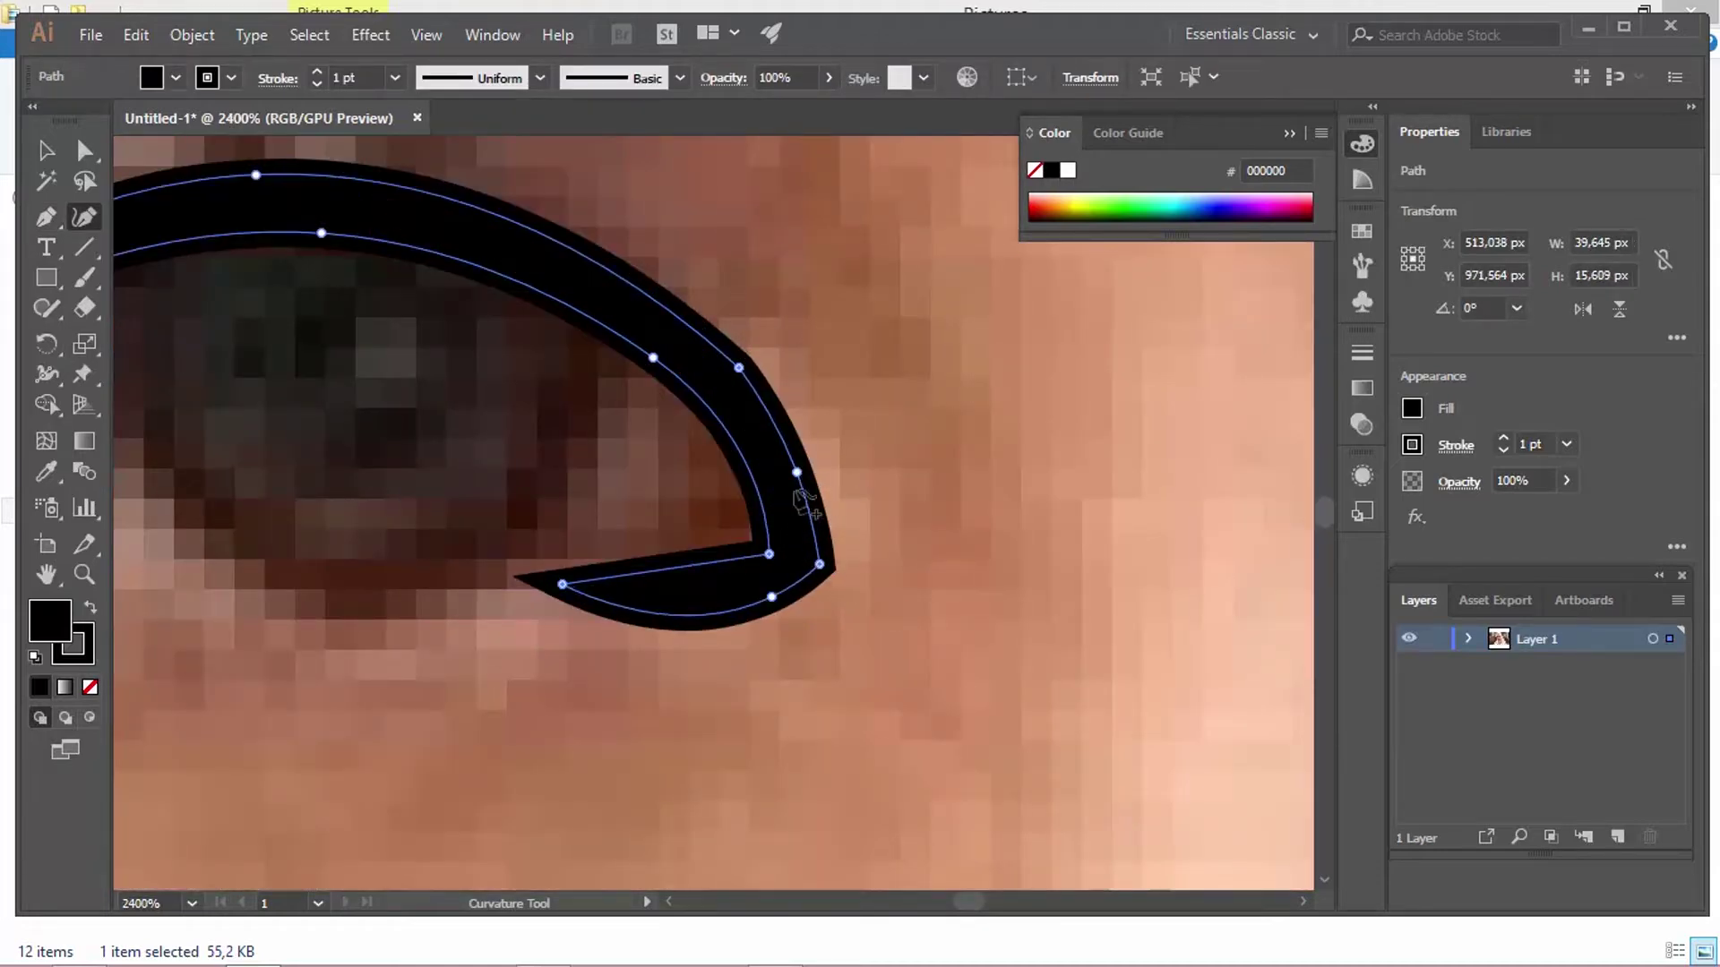
pyautogui.moveTo(768, 553); pyautogui.dragTo(765, 542)
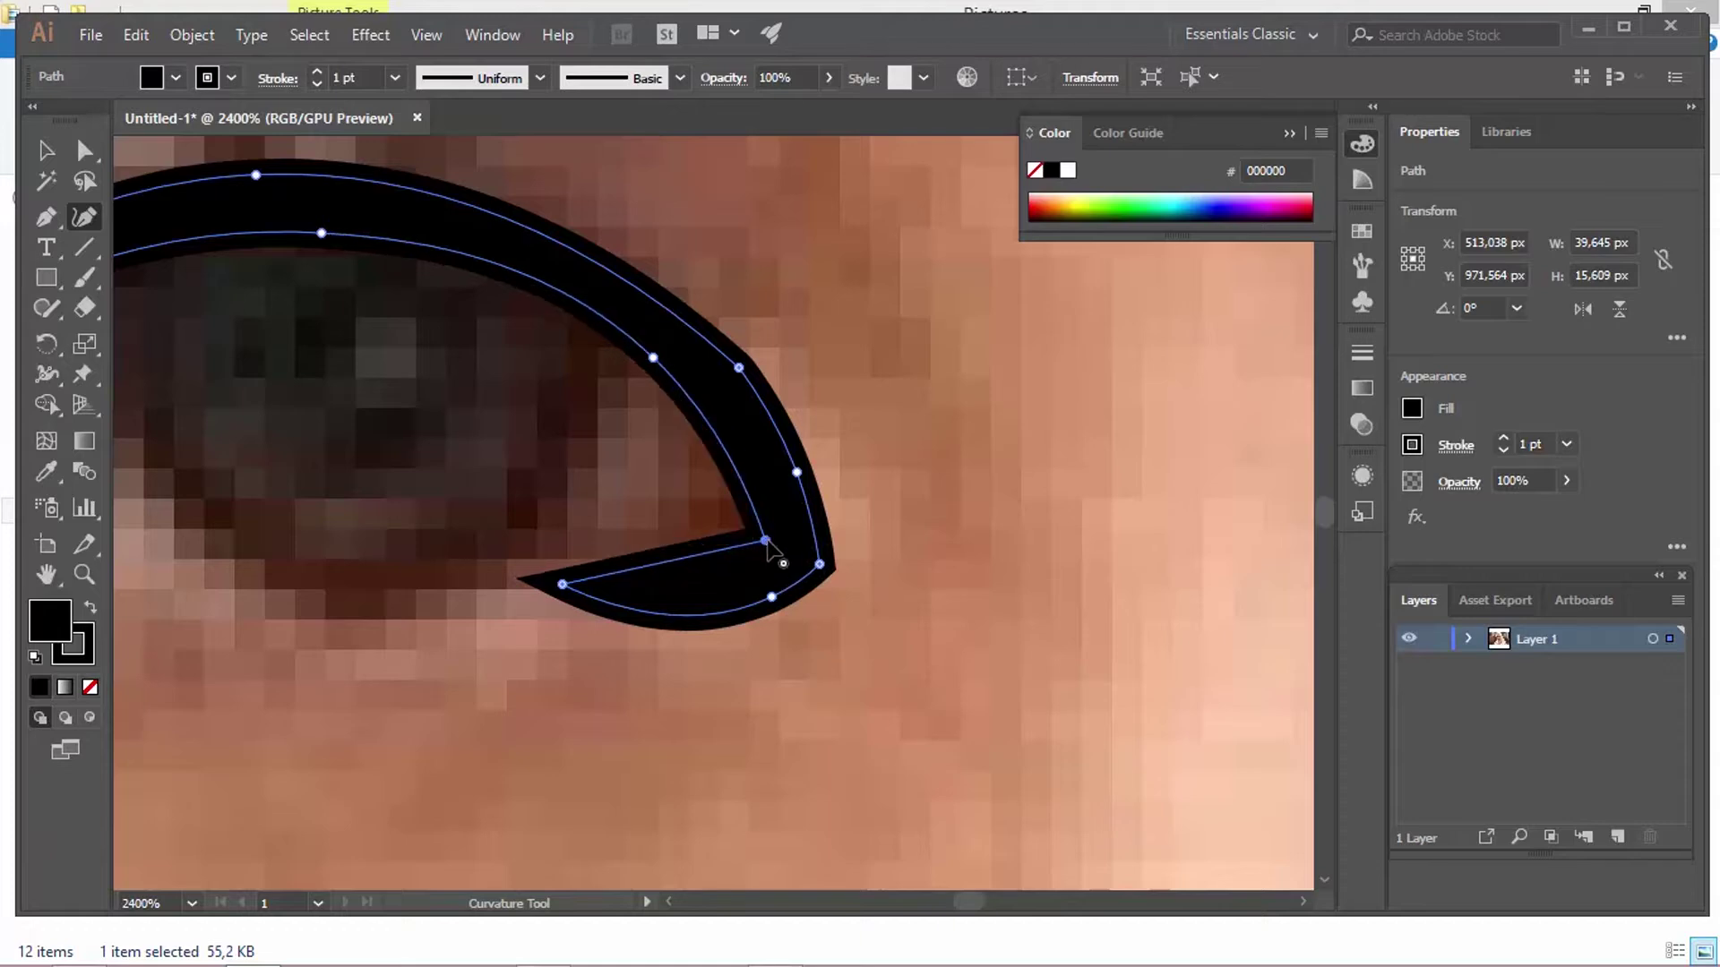
# Step: Remove the eyeliner shape's stroke and pull the anchor points at its inner corner inward to slim the corner
pyautogui.click(83, 653)
pyautogui.click(89, 687)
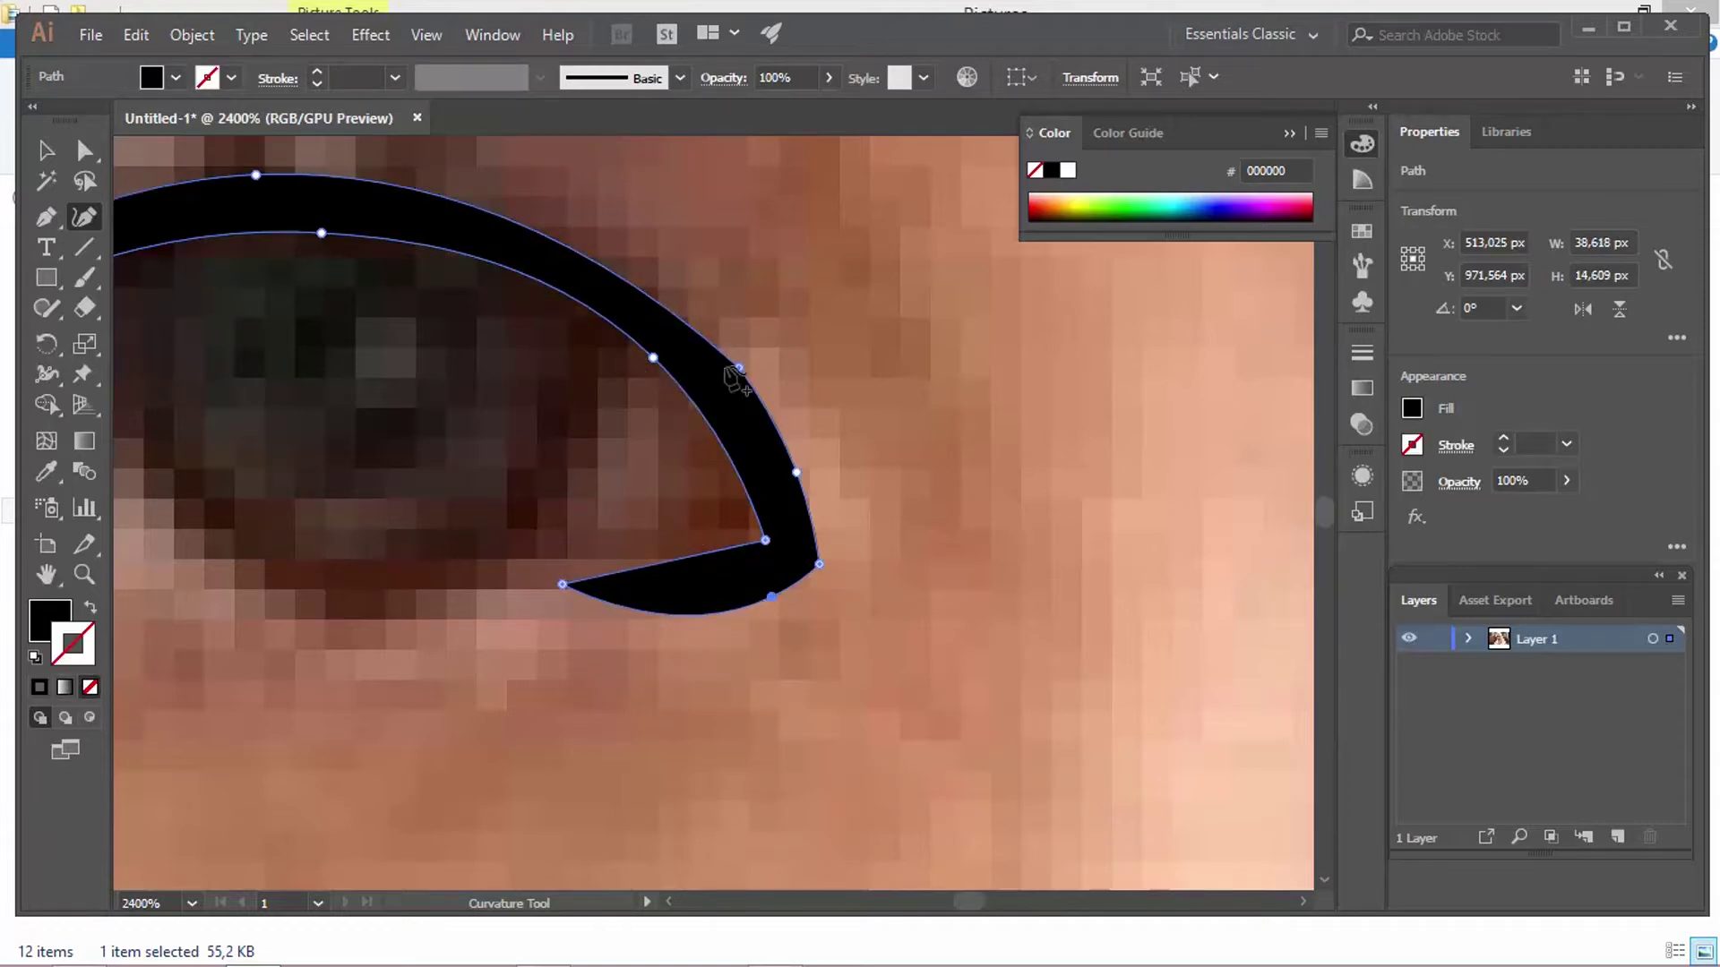
pyautogui.moveTo(738, 367); pyautogui.dragTo(720, 355)
pyautogui.moveTo(819, 564); pyautogui.dragTo(761, 537)
pyautogui.moveTo(755, 516); pyautogui.dragTo(755, 513)
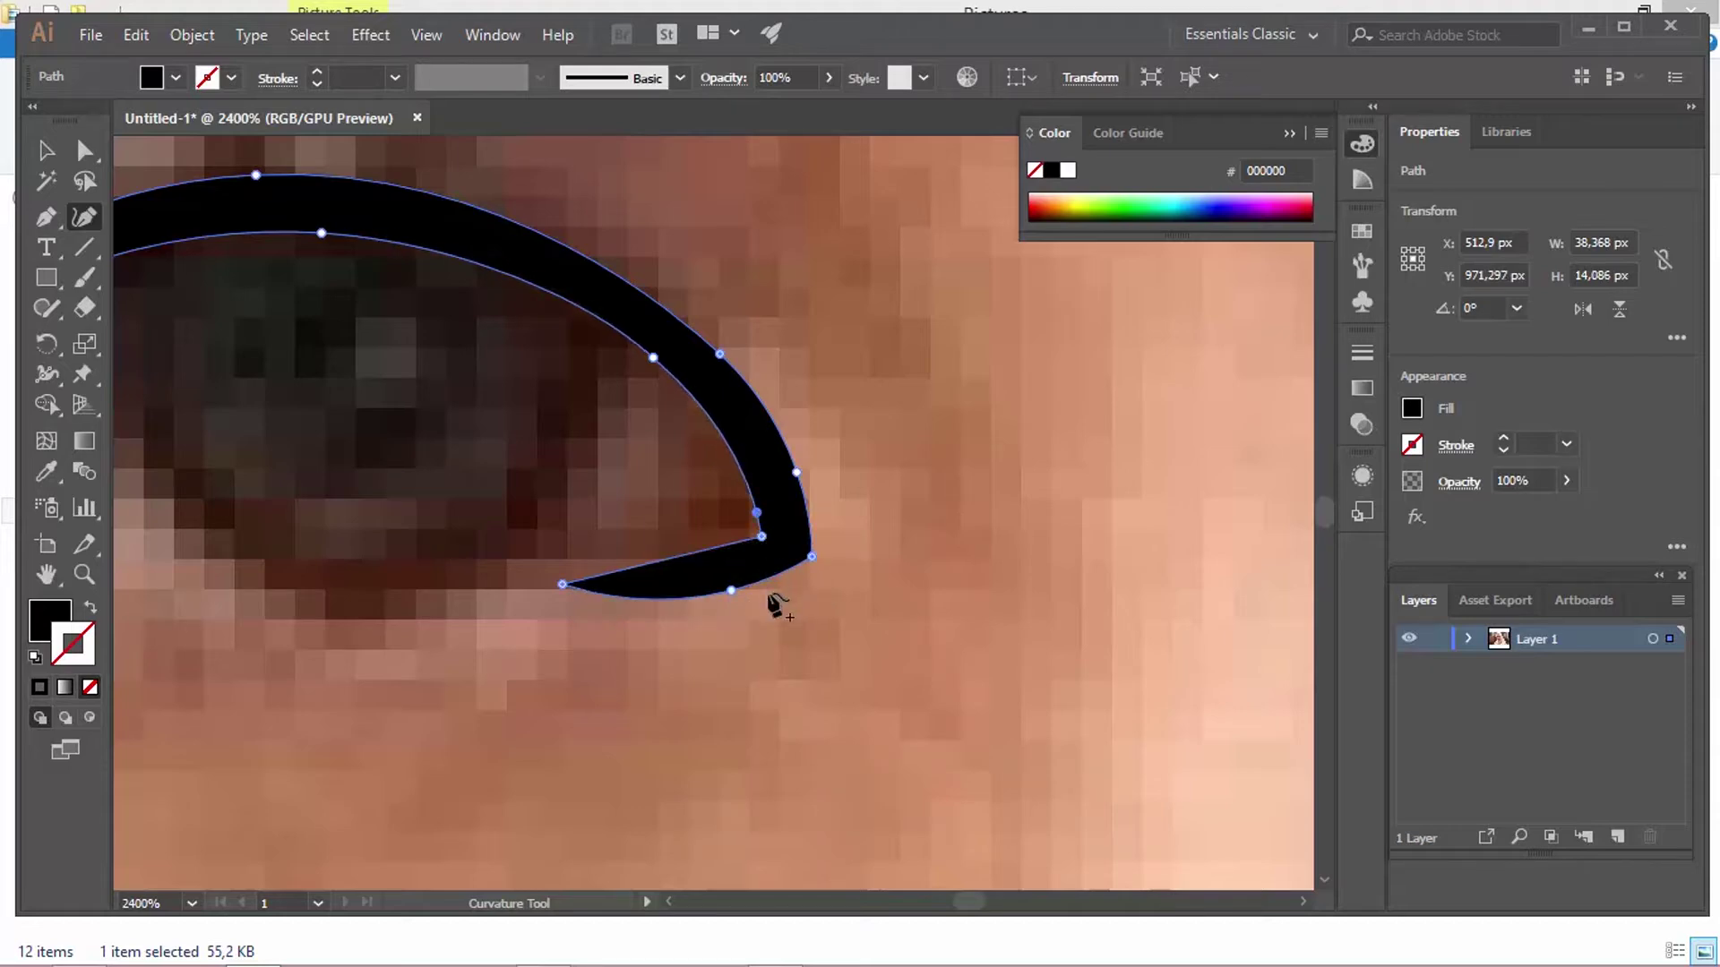
# Step: Draw a curved line about 12.5 px wide along the lower lid between the eyeliner ends, with a black stroke and no fill
pyautogui.hotkey('ctrl', '-')
pyautogui.scroll(-1, 442, 537)
pyautogui.moveTo(442, 537); pyautogui.dragTo(564, 594)
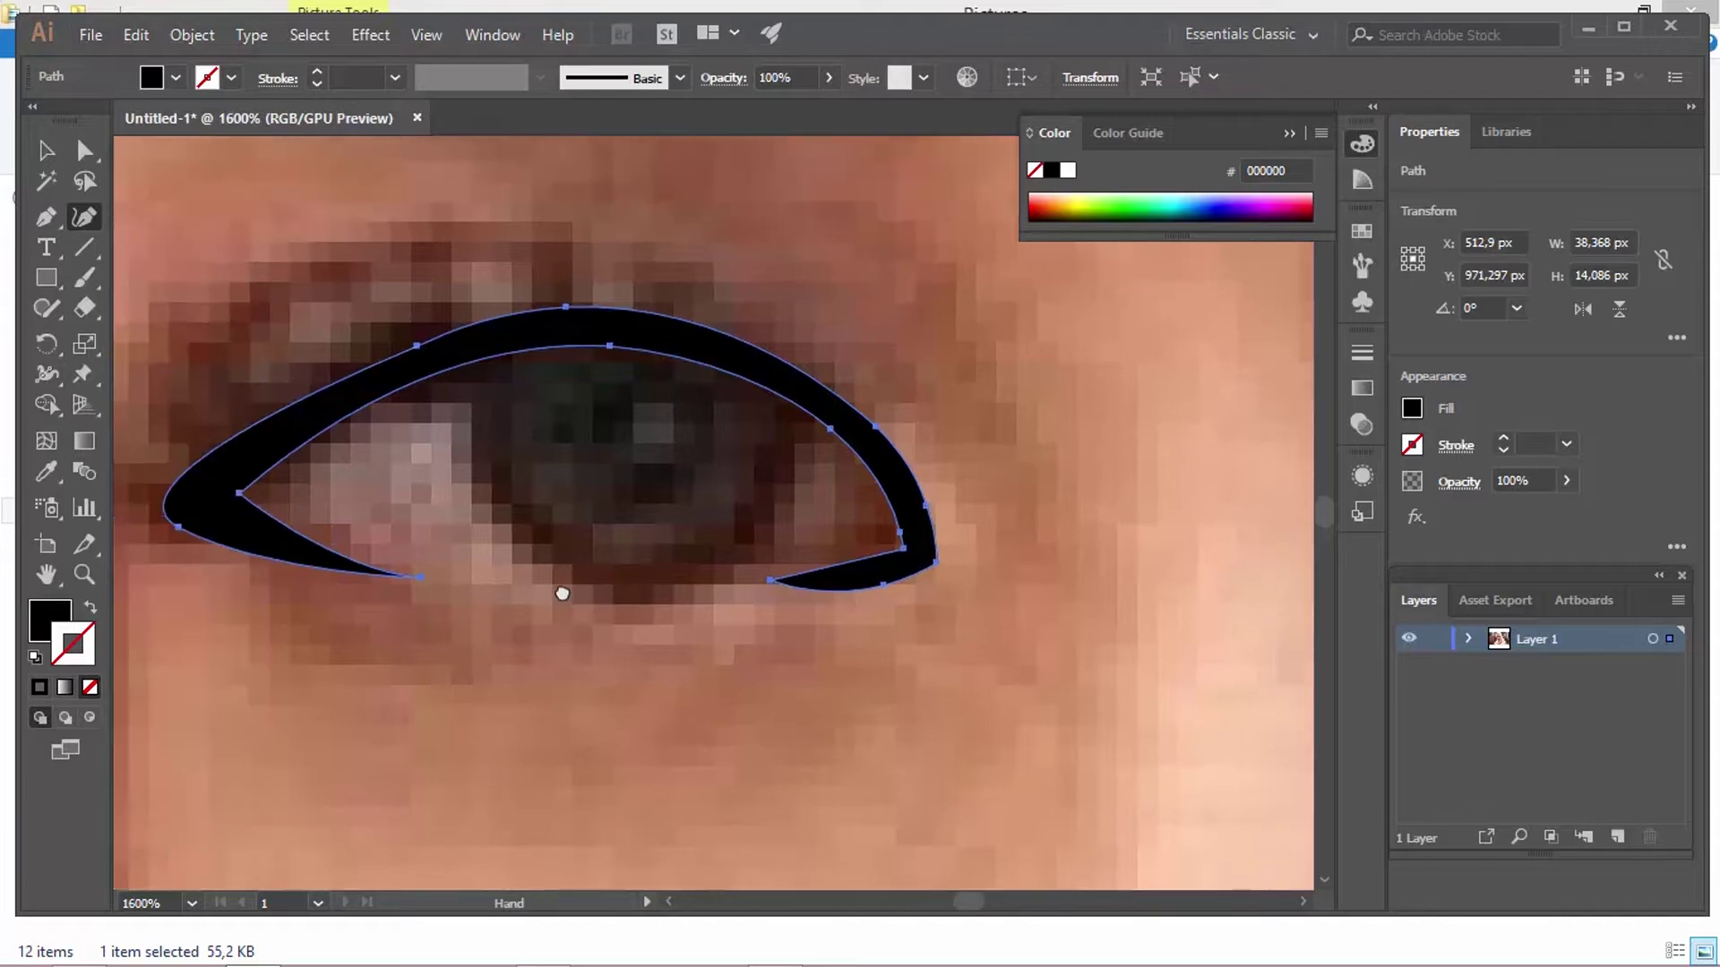
pyautogui.press('p')
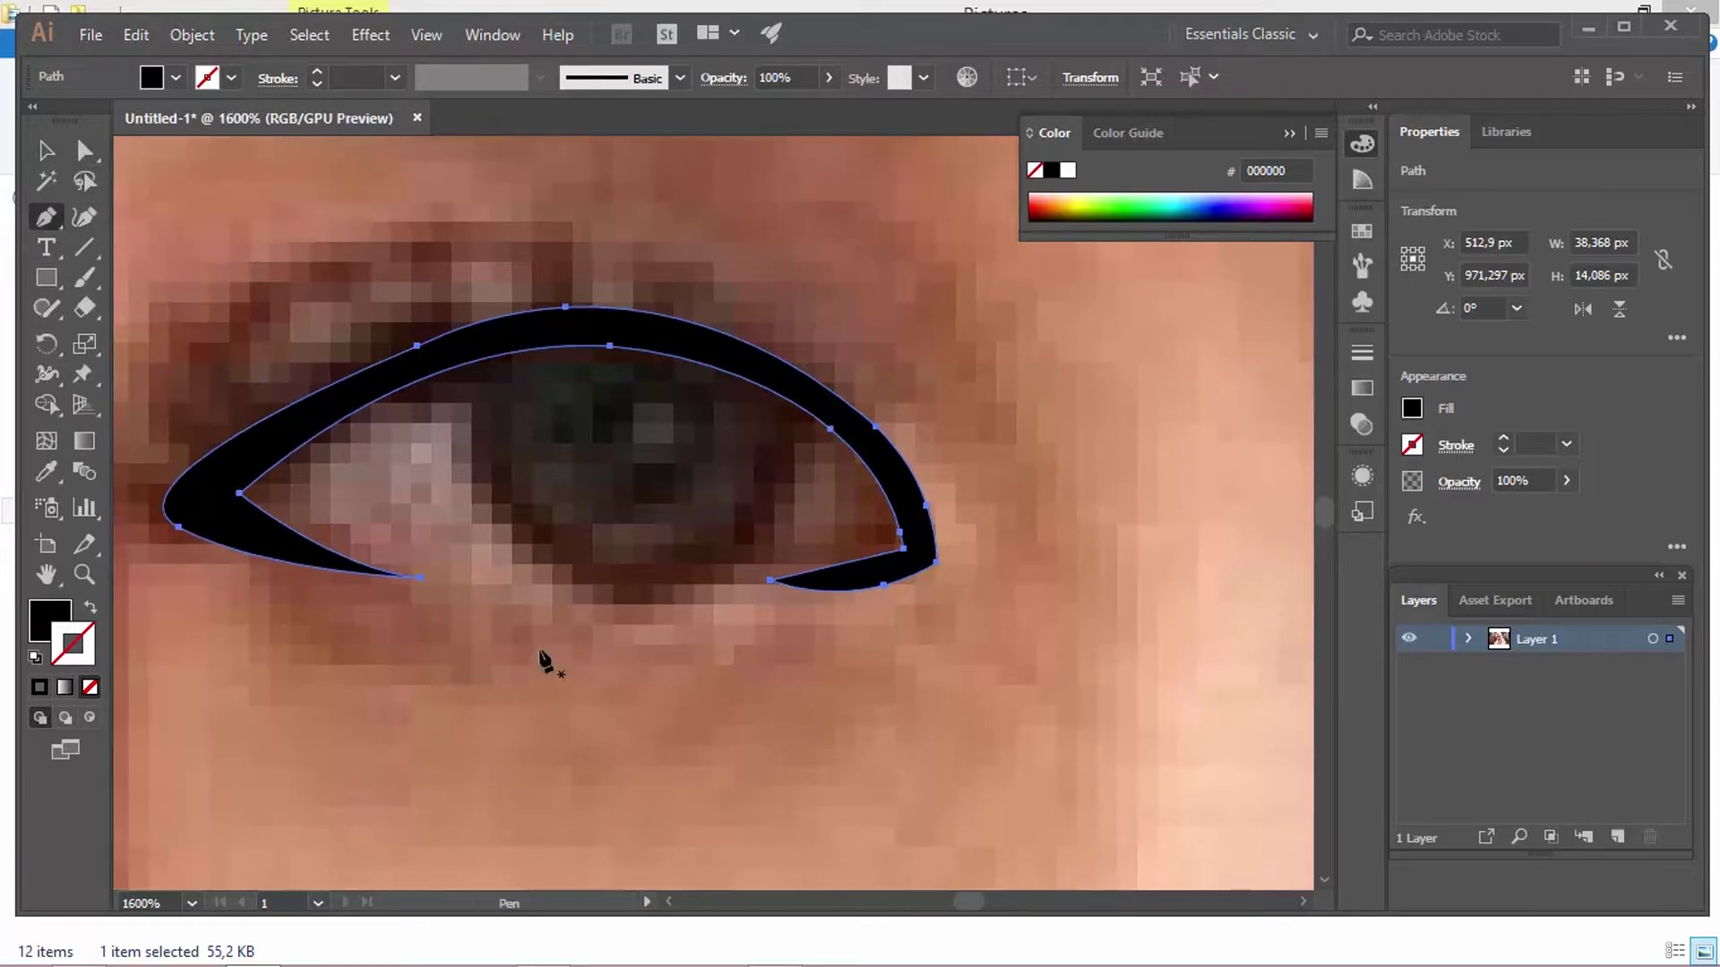
pyautogui.click(484, 583)
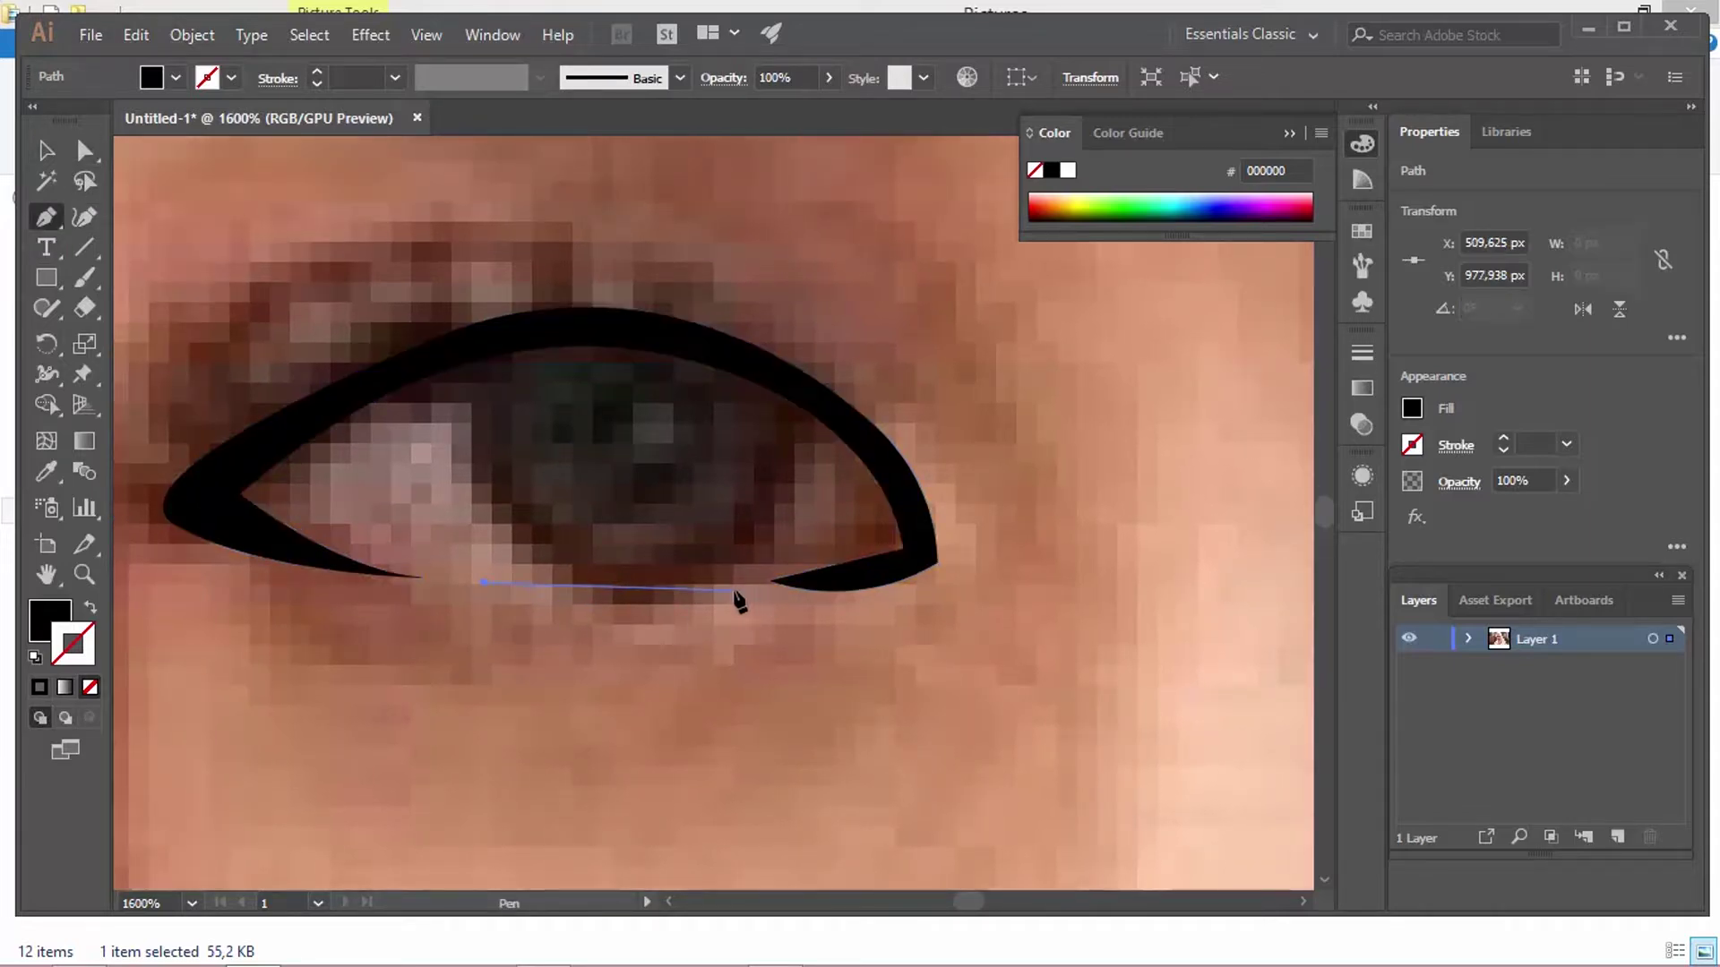
pyautogui.moveTo(736, 591); pyautogui.dragTo(826, 574)
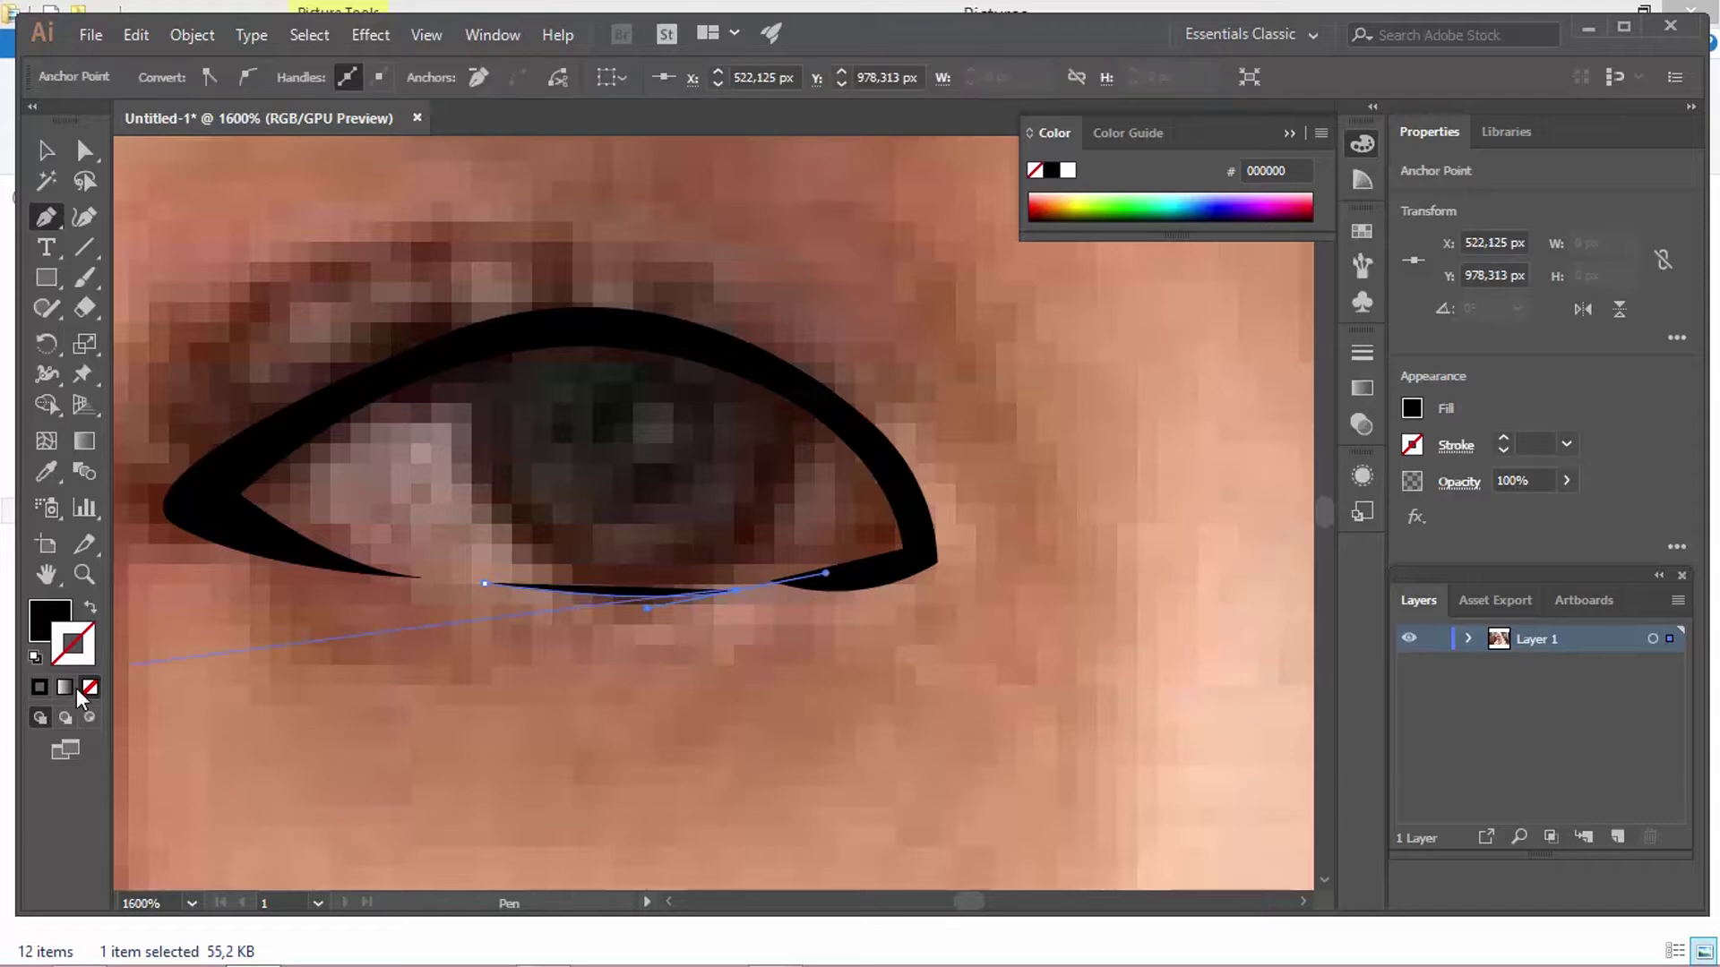
pyautogui.click(40, 688)
pyautogui.click(43, 627)
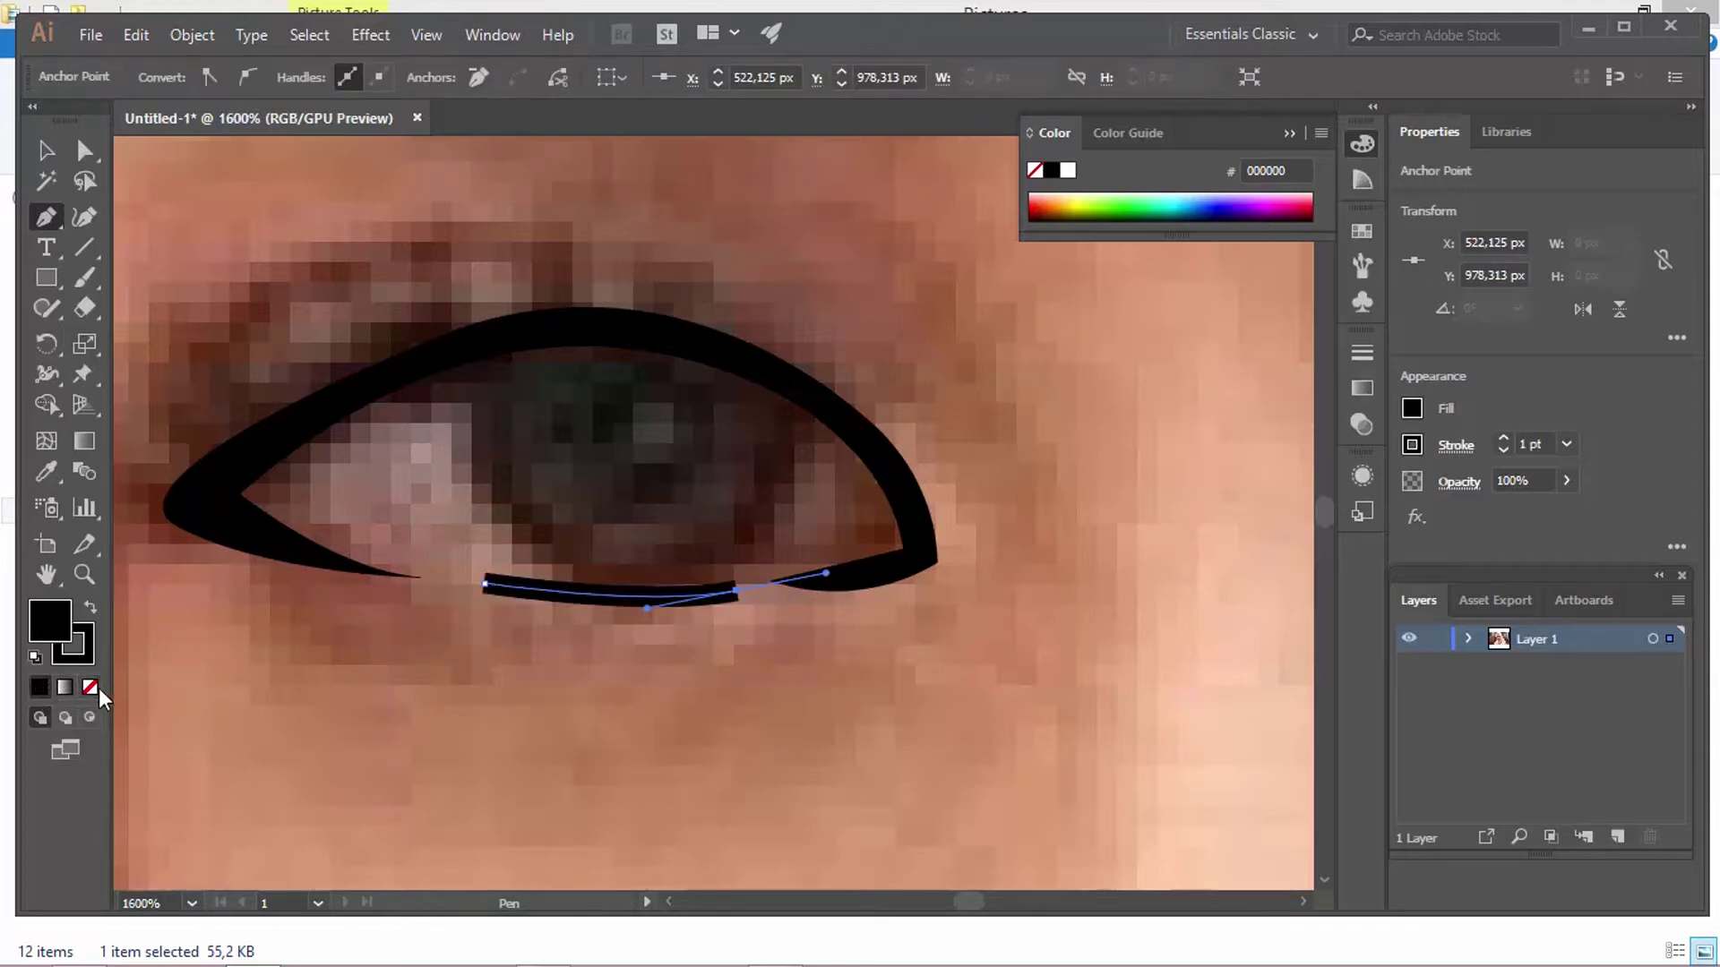
pyautogui.click(94, 688)
# Step: Give the lower lid line the width profile tapered at both ends and set its stroke weight to 0.5 pt
pyautogui.click(46, 150)
pyautogui.click(556, 602)
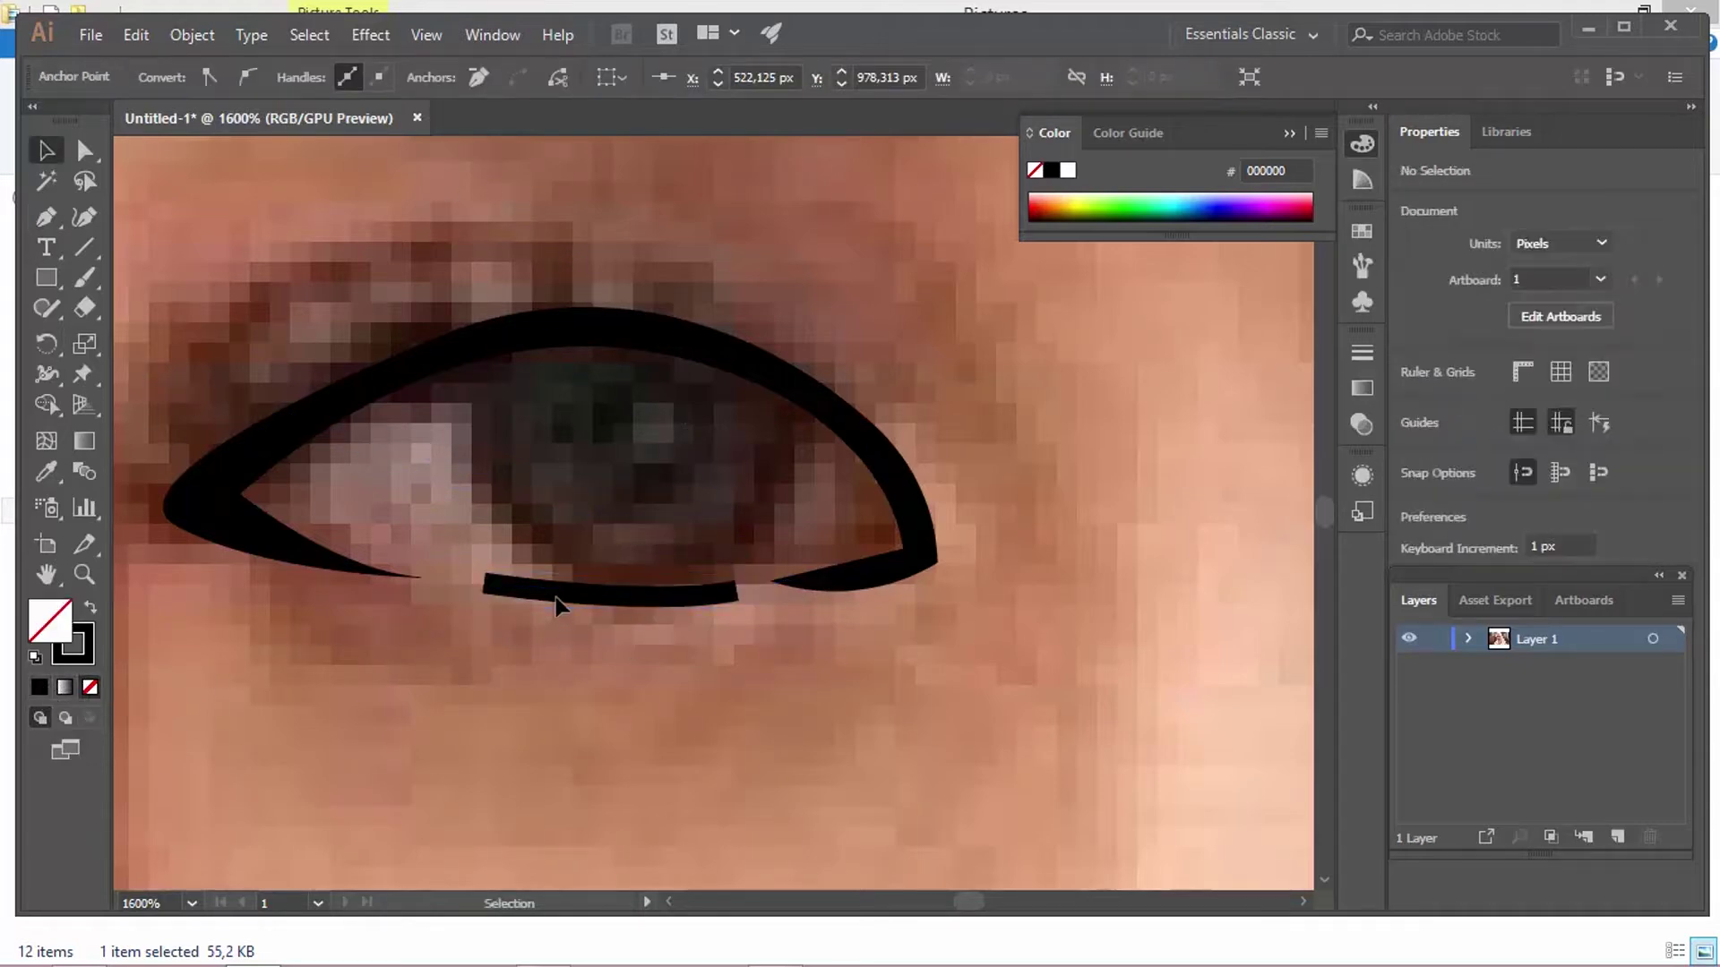
pyautogui.click(479, 164)
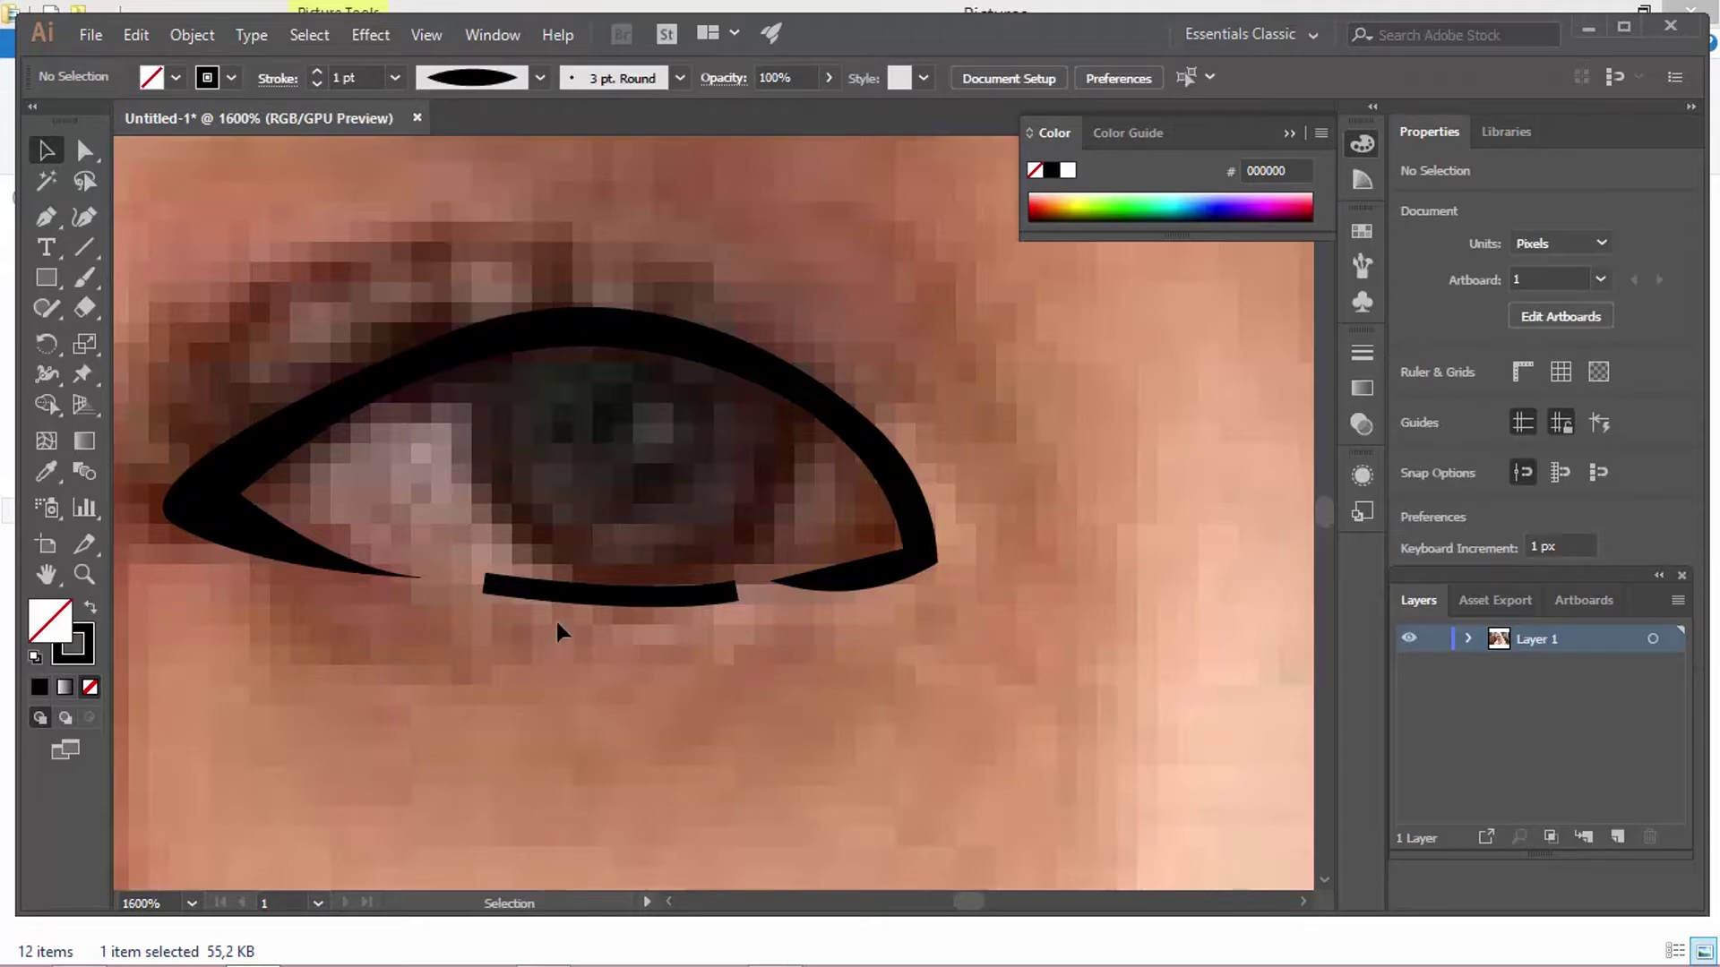
pyautogui.click(584, 606)
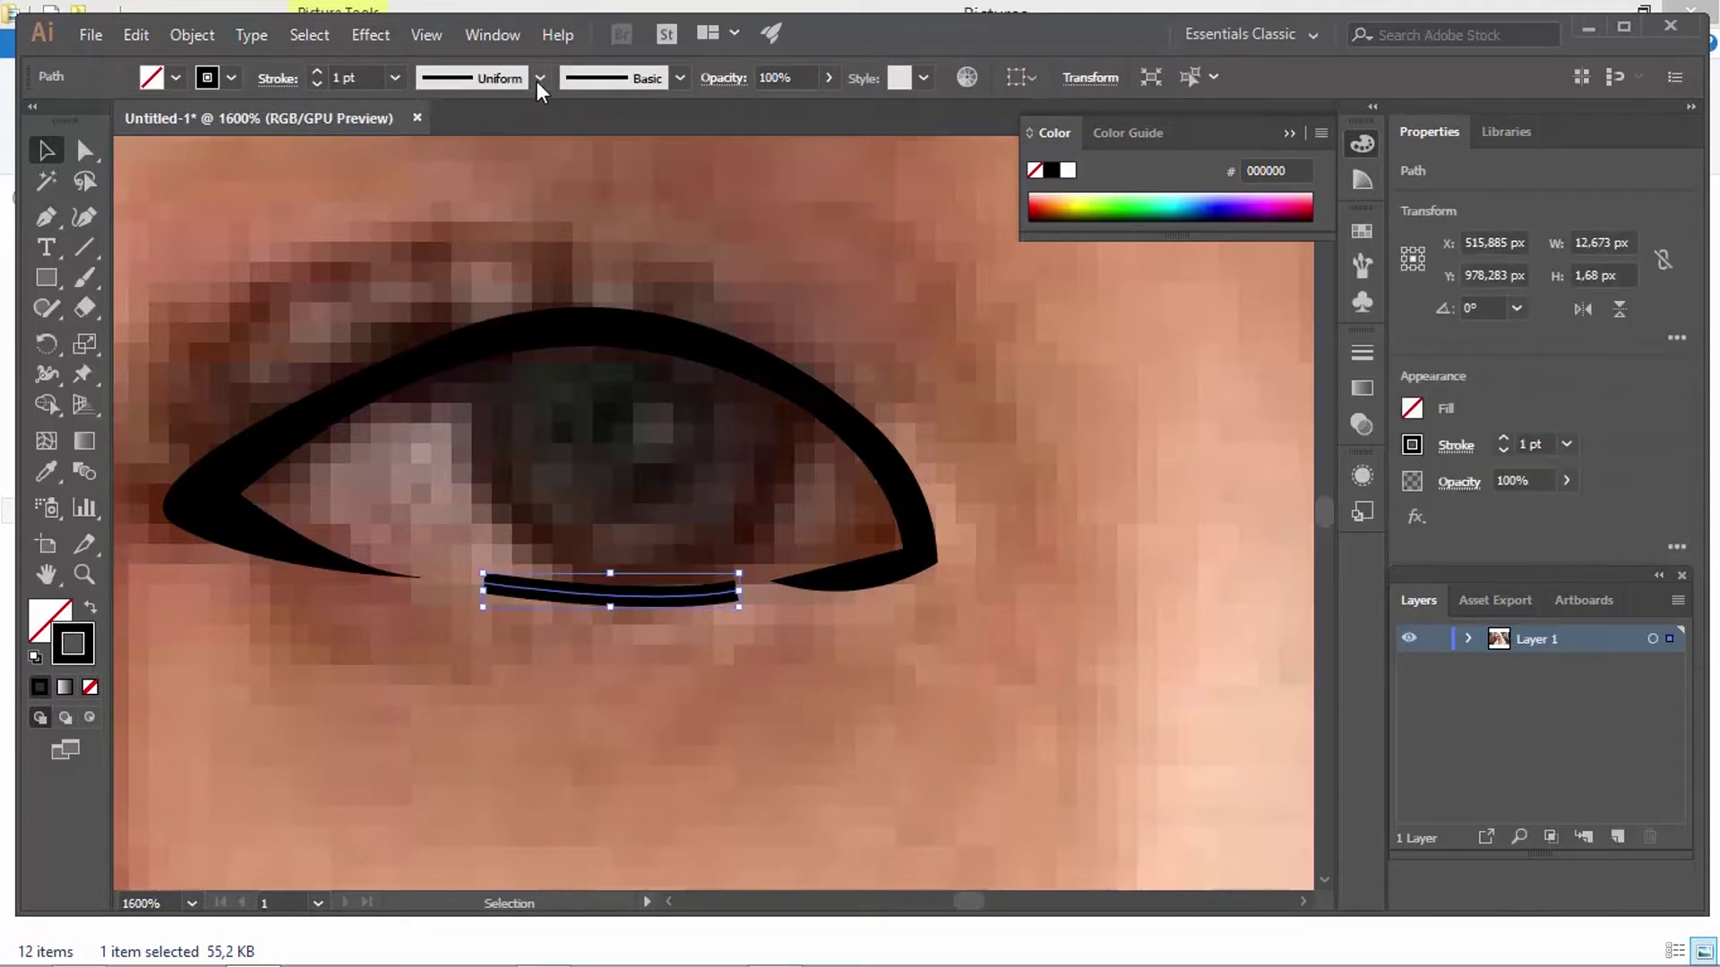
pyautogui.click(541, 78)
pyautogui.click(479, 165)
pyautogui.click(394, 78)
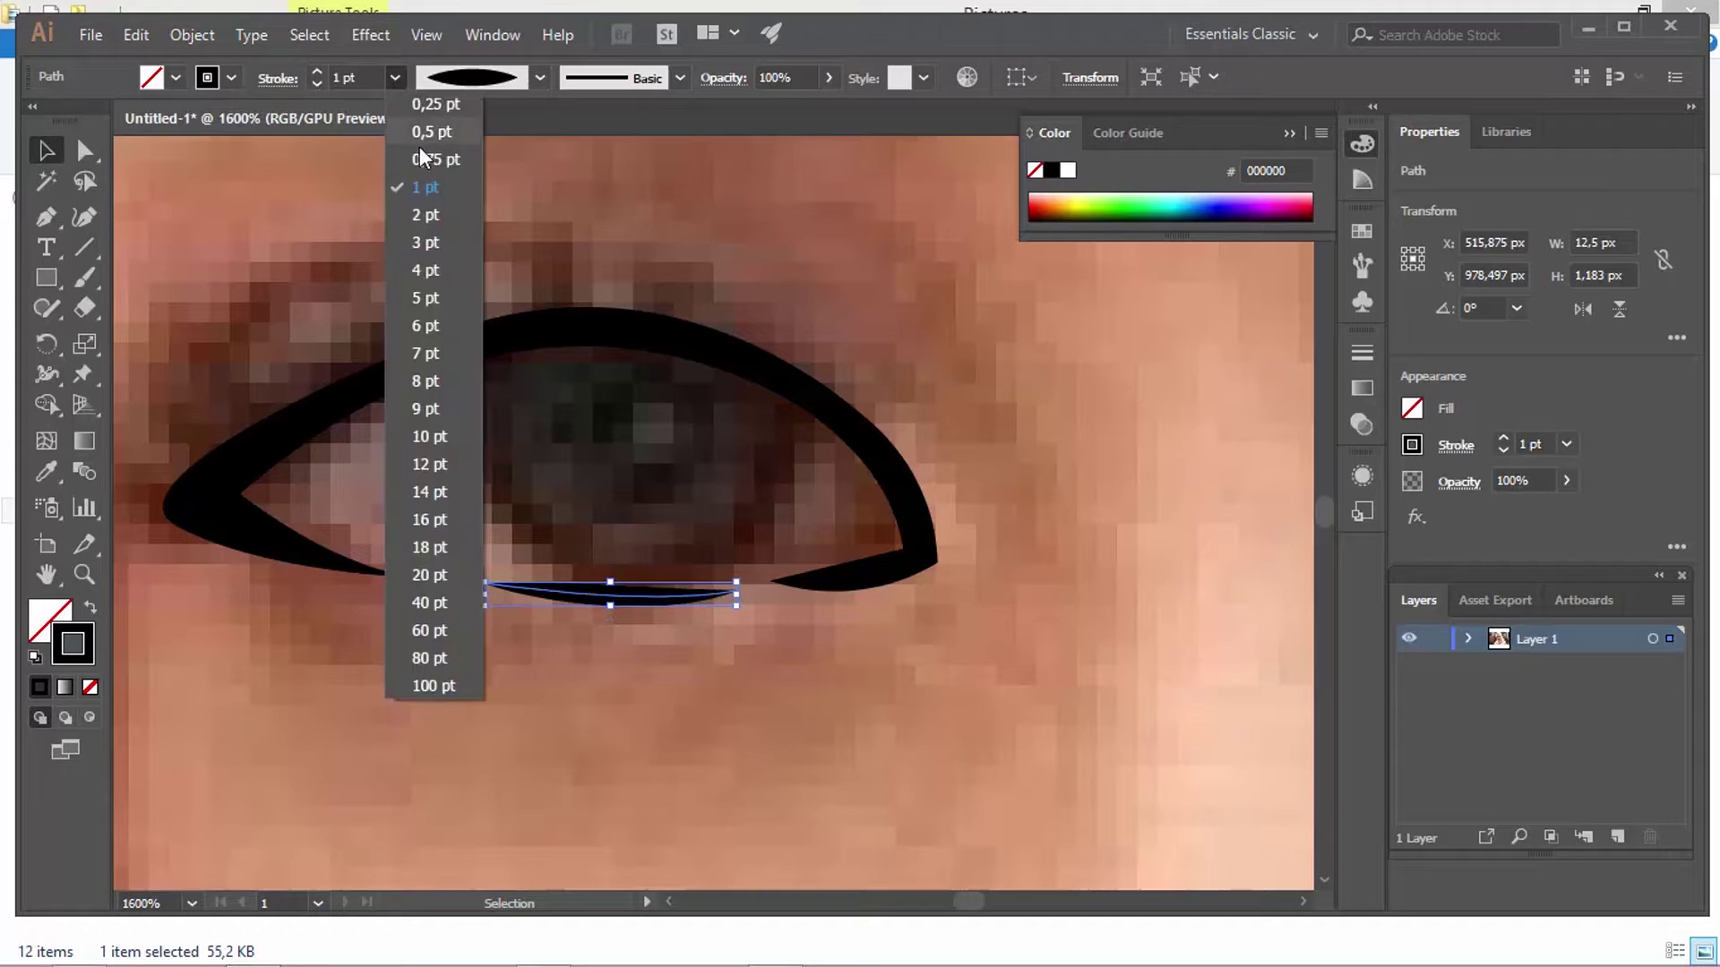
pyautogui.click(442, 134)
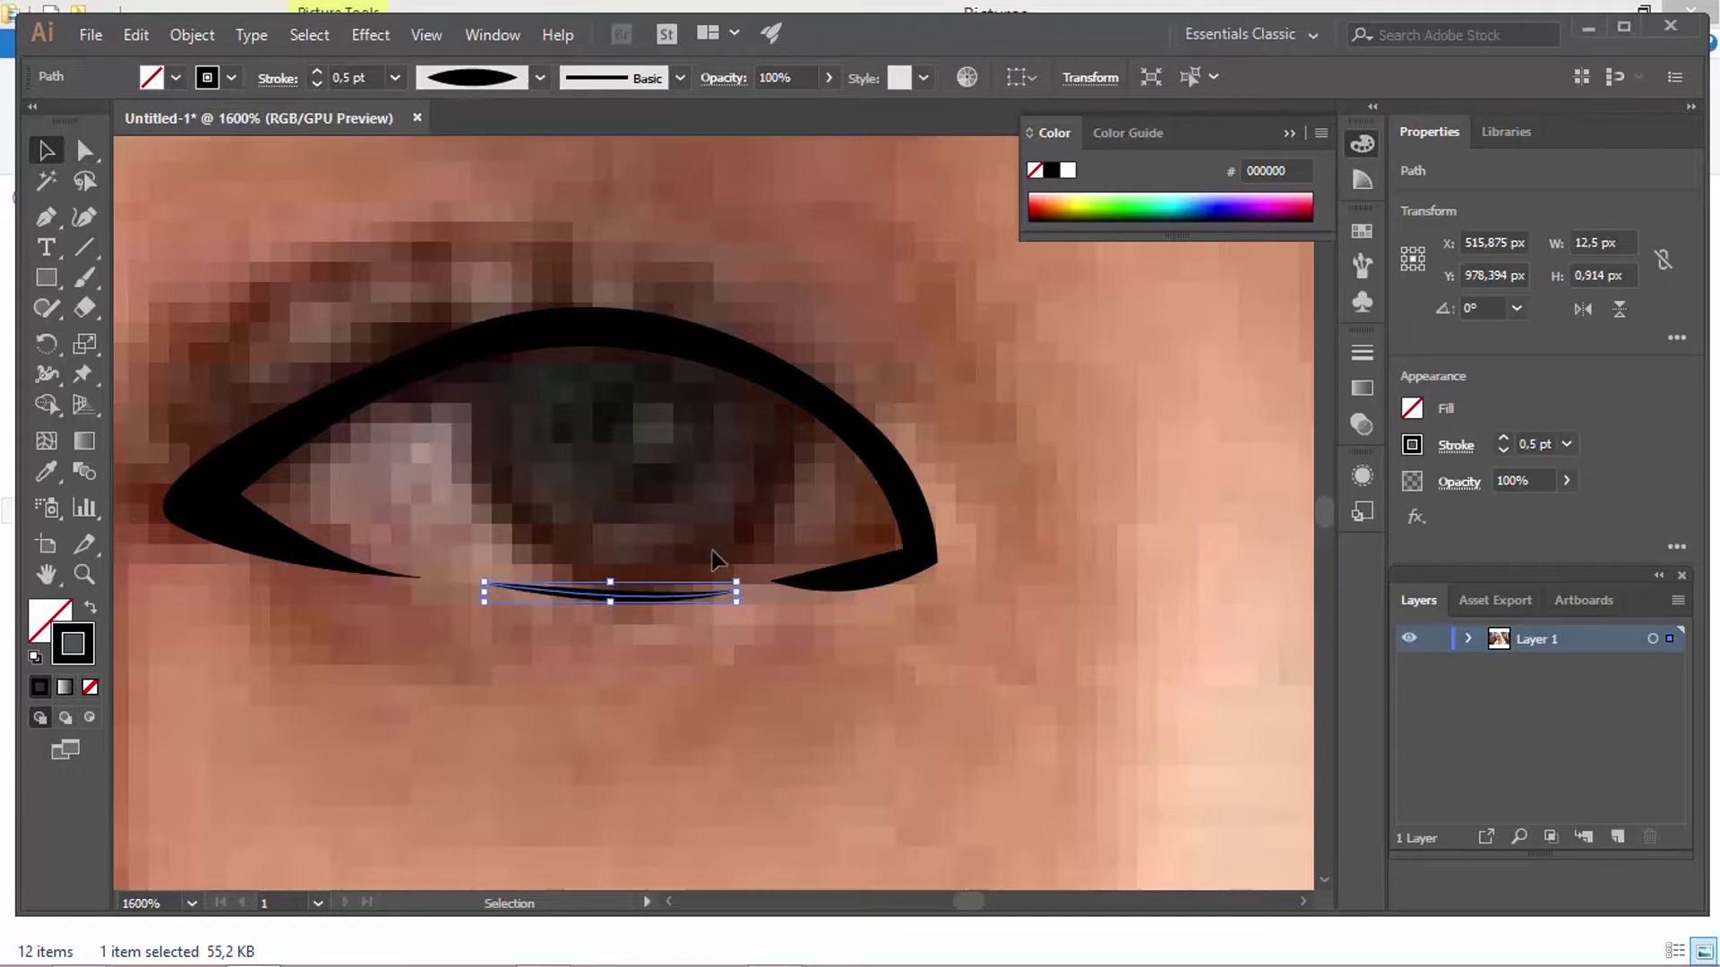
# Step: Rotate the lower lid line slightly and move it so that its end meets the eyeliner at the inner corner
pyautogui.moveTo(747, 570); pyautogui.dragTo(750, 556)
pyautogui.moveTo(636, 589); pyautogui.dragTo(753, 576)
pyautogui.click(932, 297)
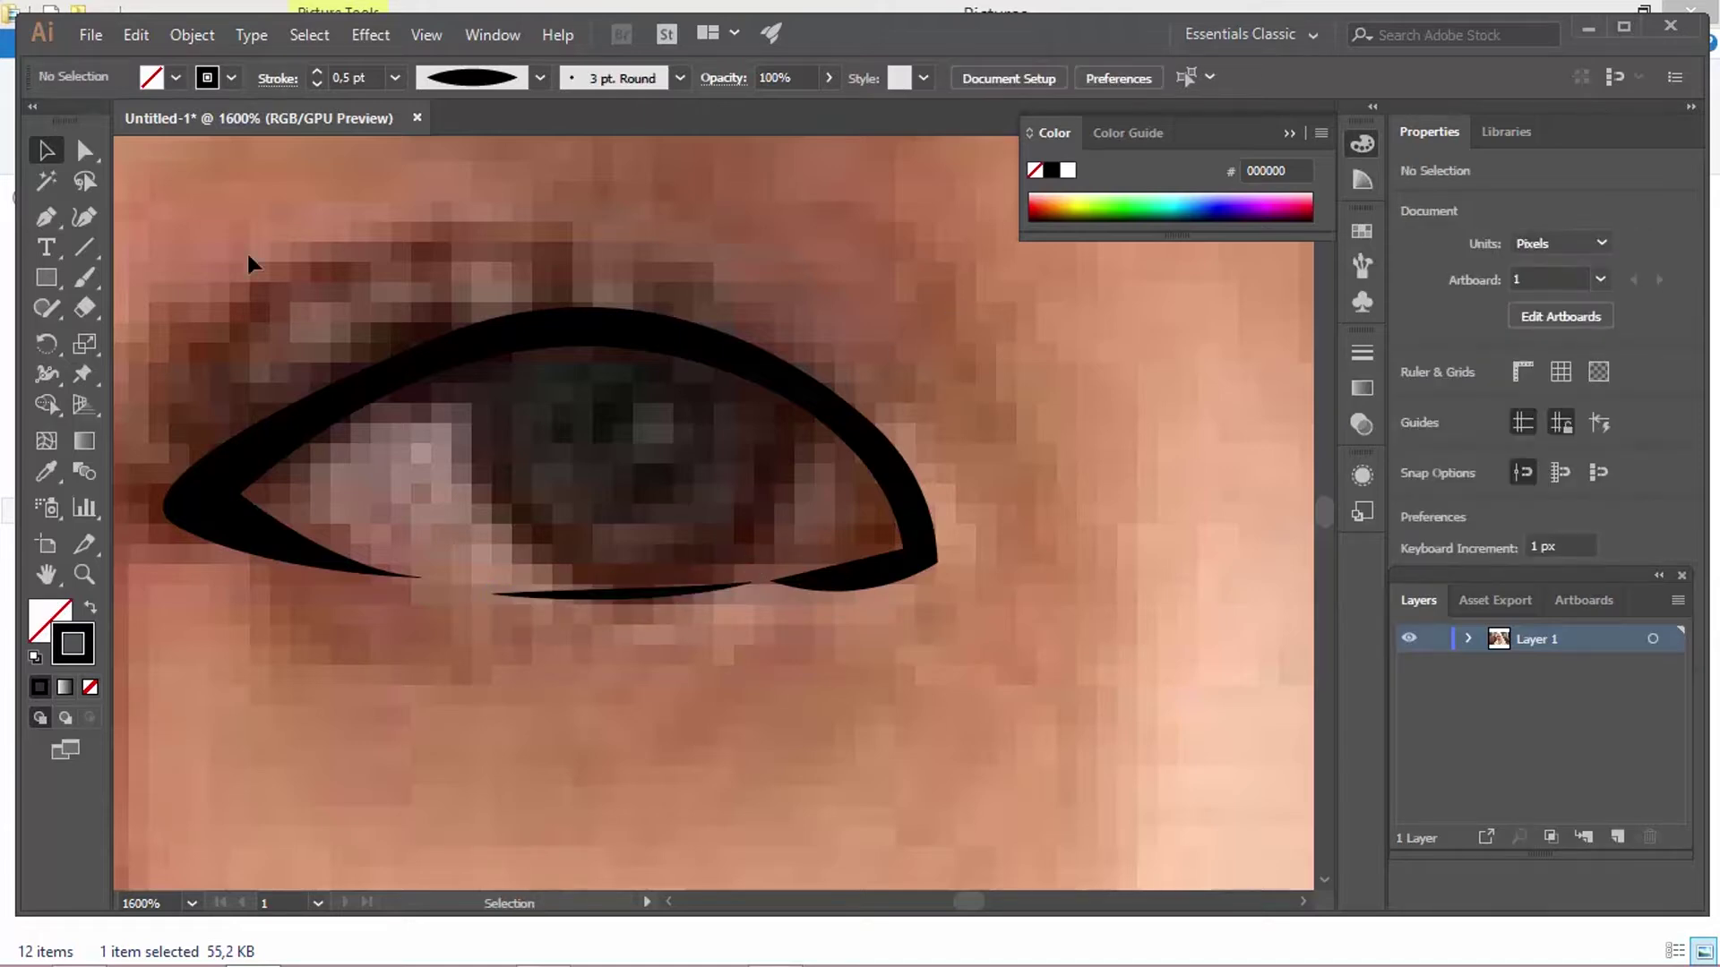
# Step: Draw a circle about 13.3 px in diameter over the iris with the Ellipse tool, with a 1 pt black stroke and no fill
pyautogui.moveTo(49, 276); pyautogui.dragTo(143, 341)
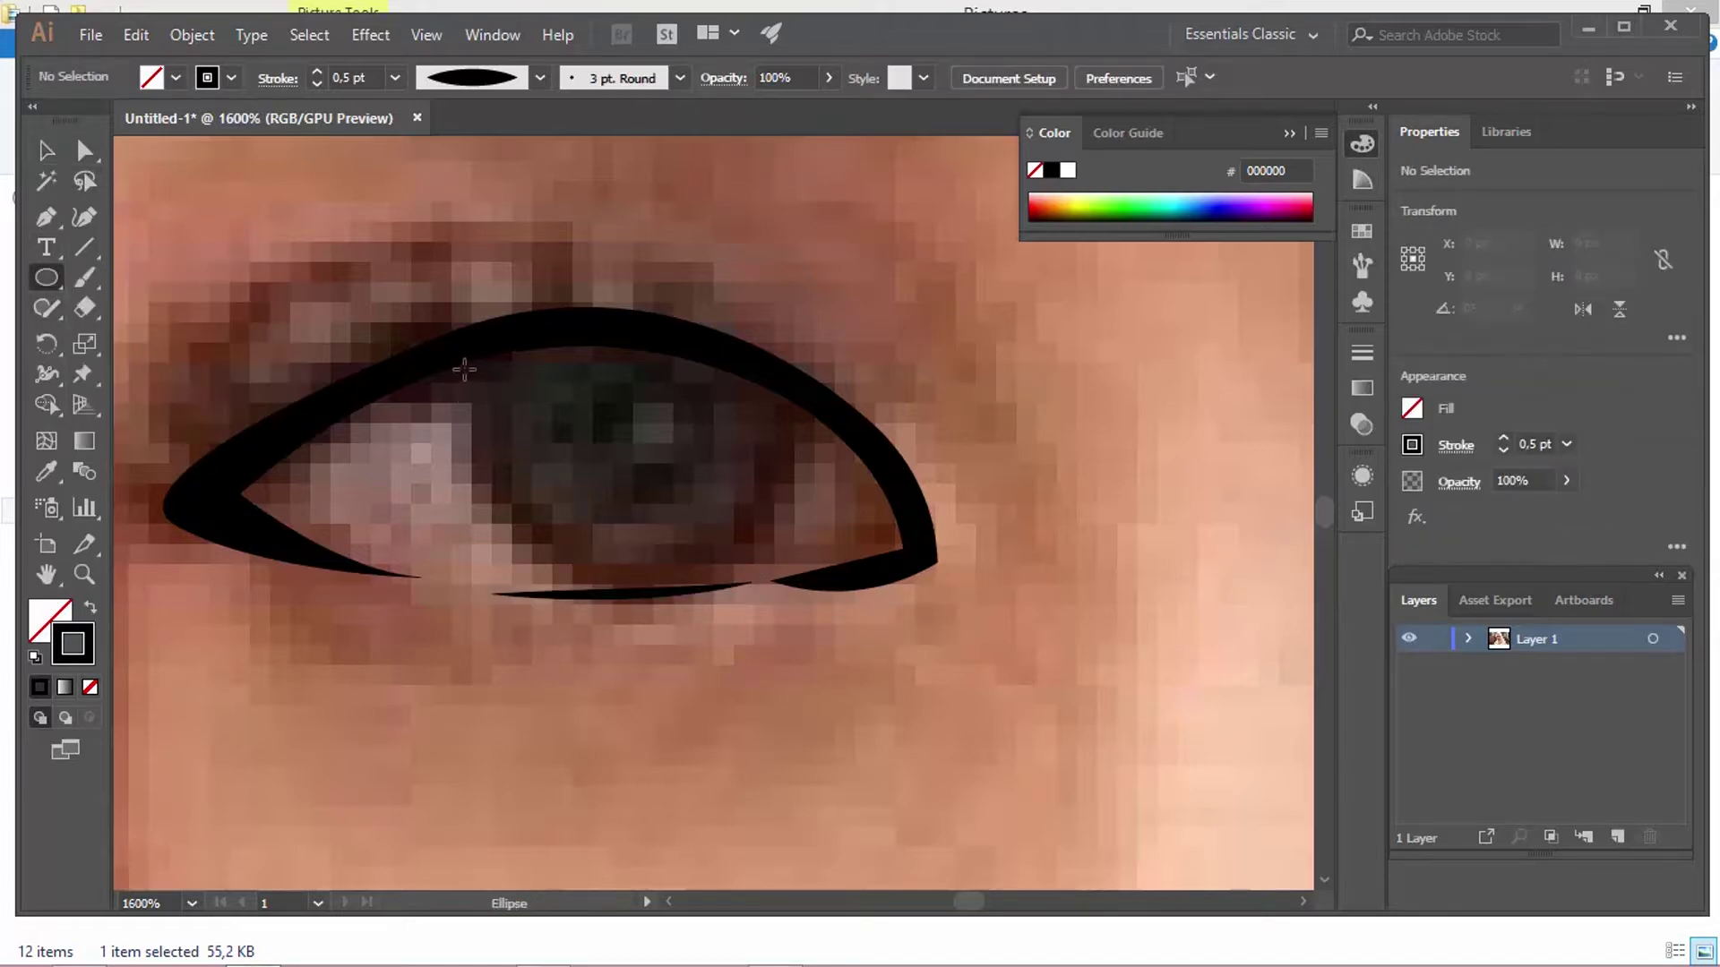
pyautogui.moveTo(473, 368); pyautogui.dragTo(749, 583)
pyautogui.hotkey('ctrl', 'z')
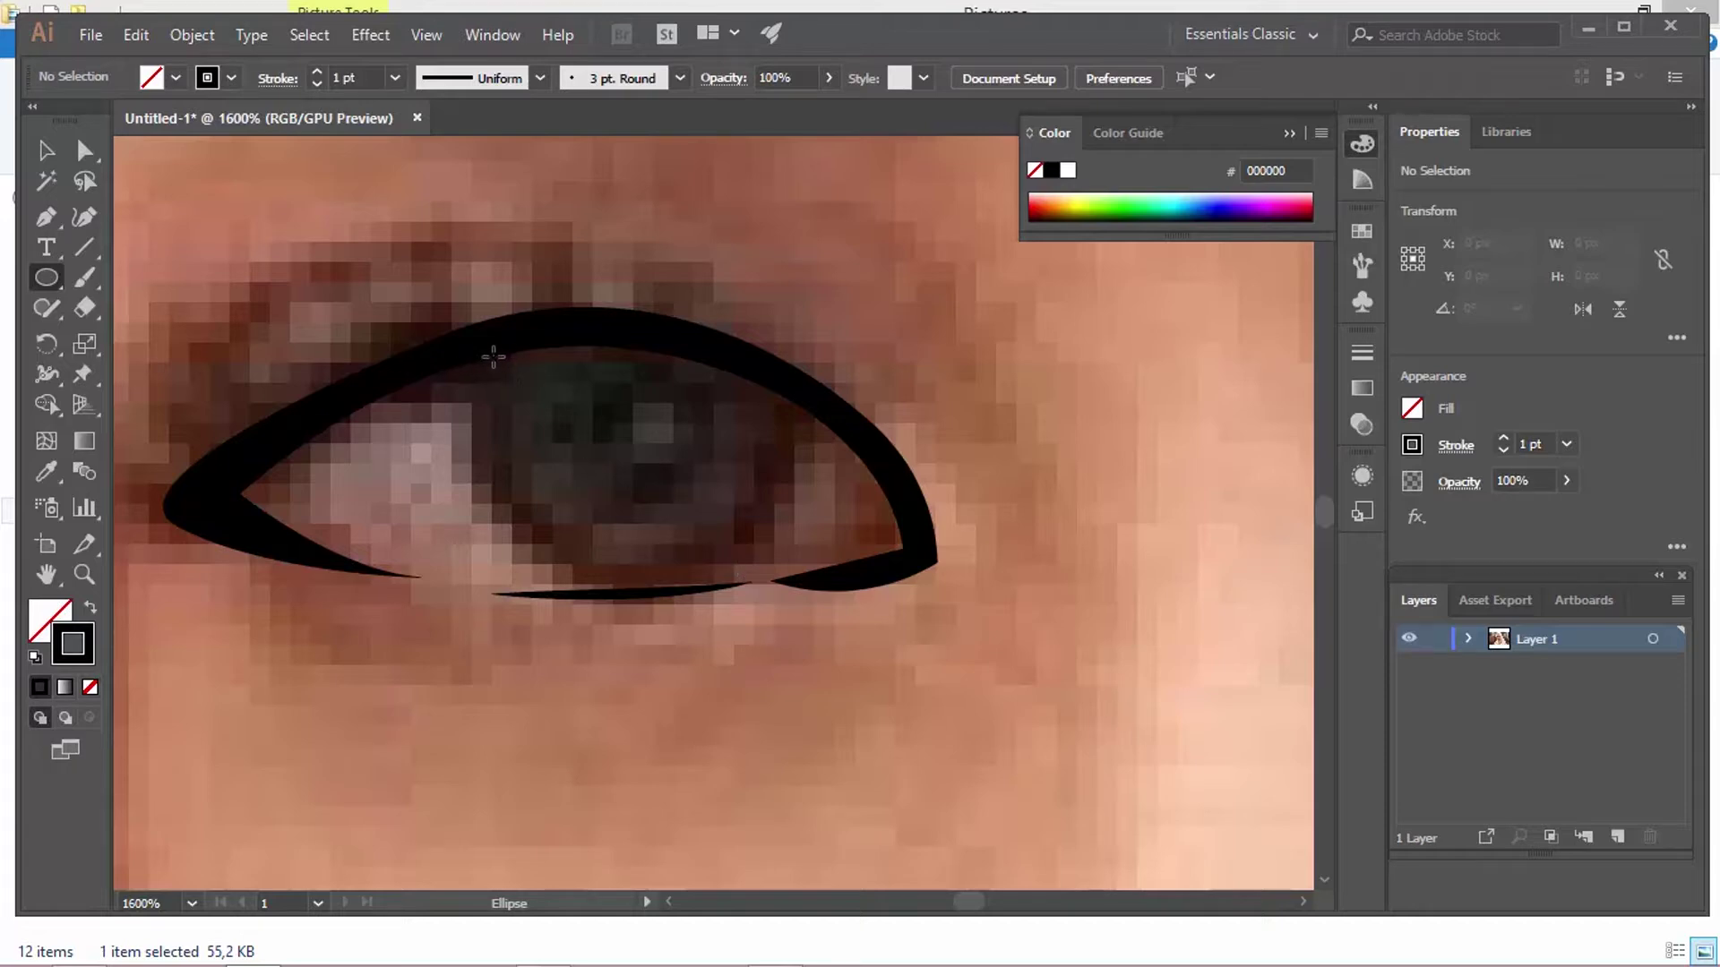
pyautogui.moveTo(489, 356); pyautogui.dragTo(759, 623)
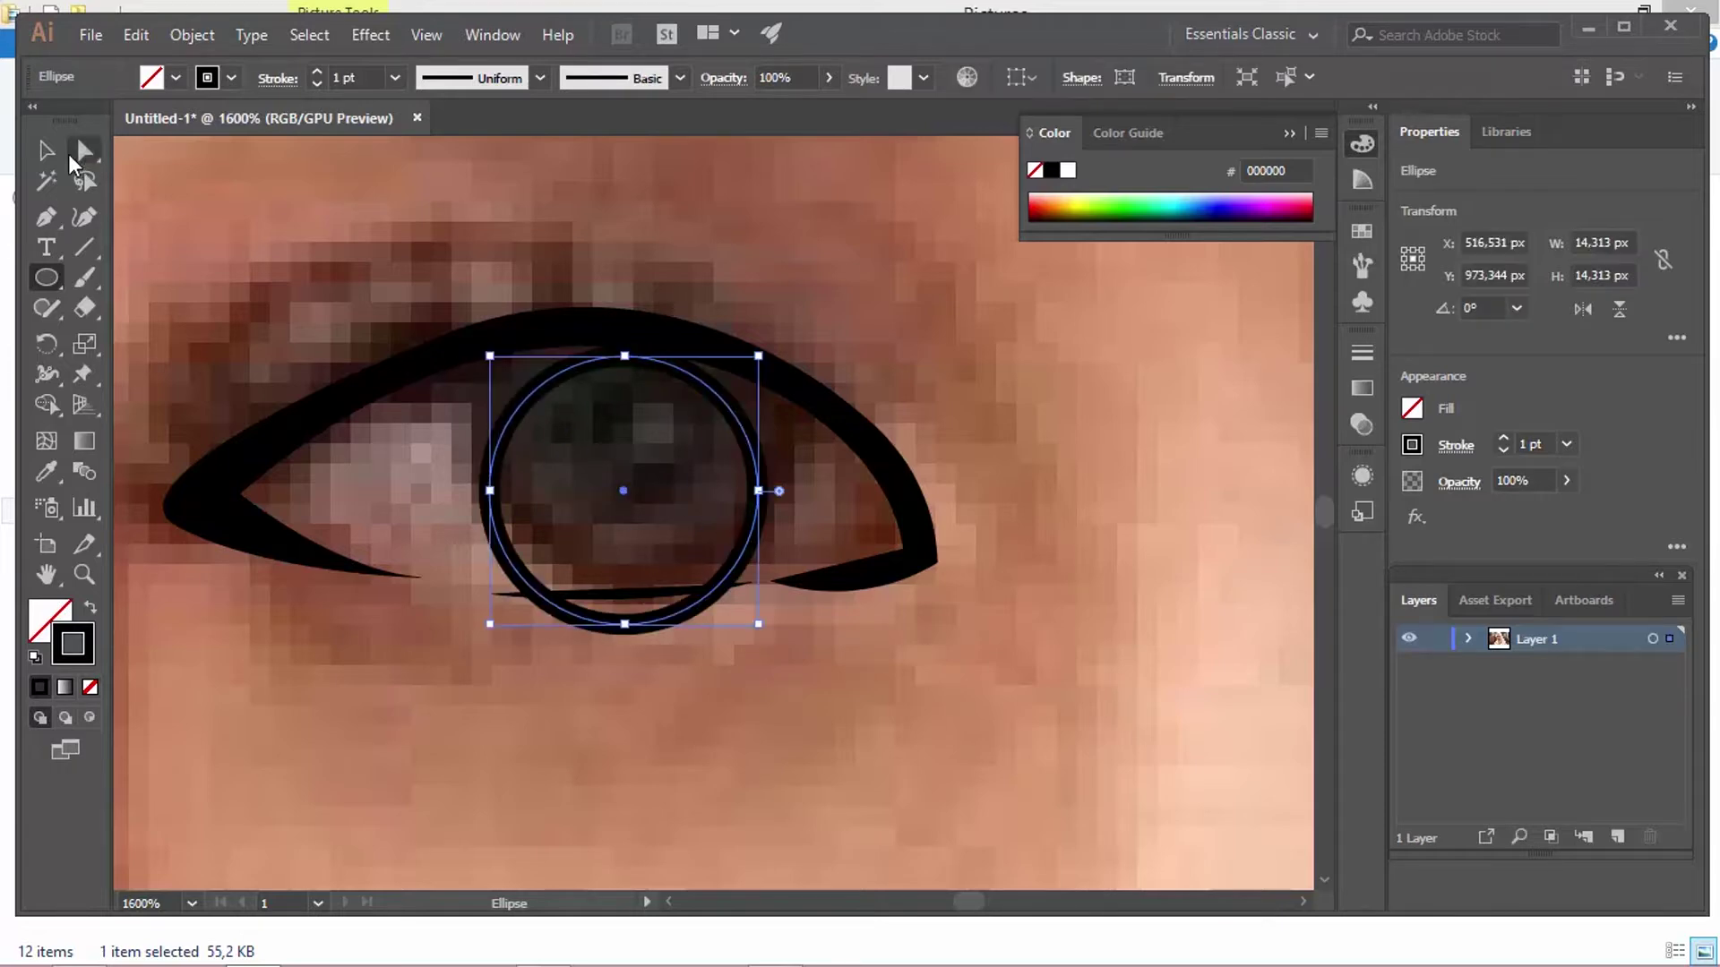
# Step: Move the iris circle up so that its top overlaps the upper eyeliner and its bottom meets the lower lid line
pyautogui.press('v')
pyautogui.click(680, 441)
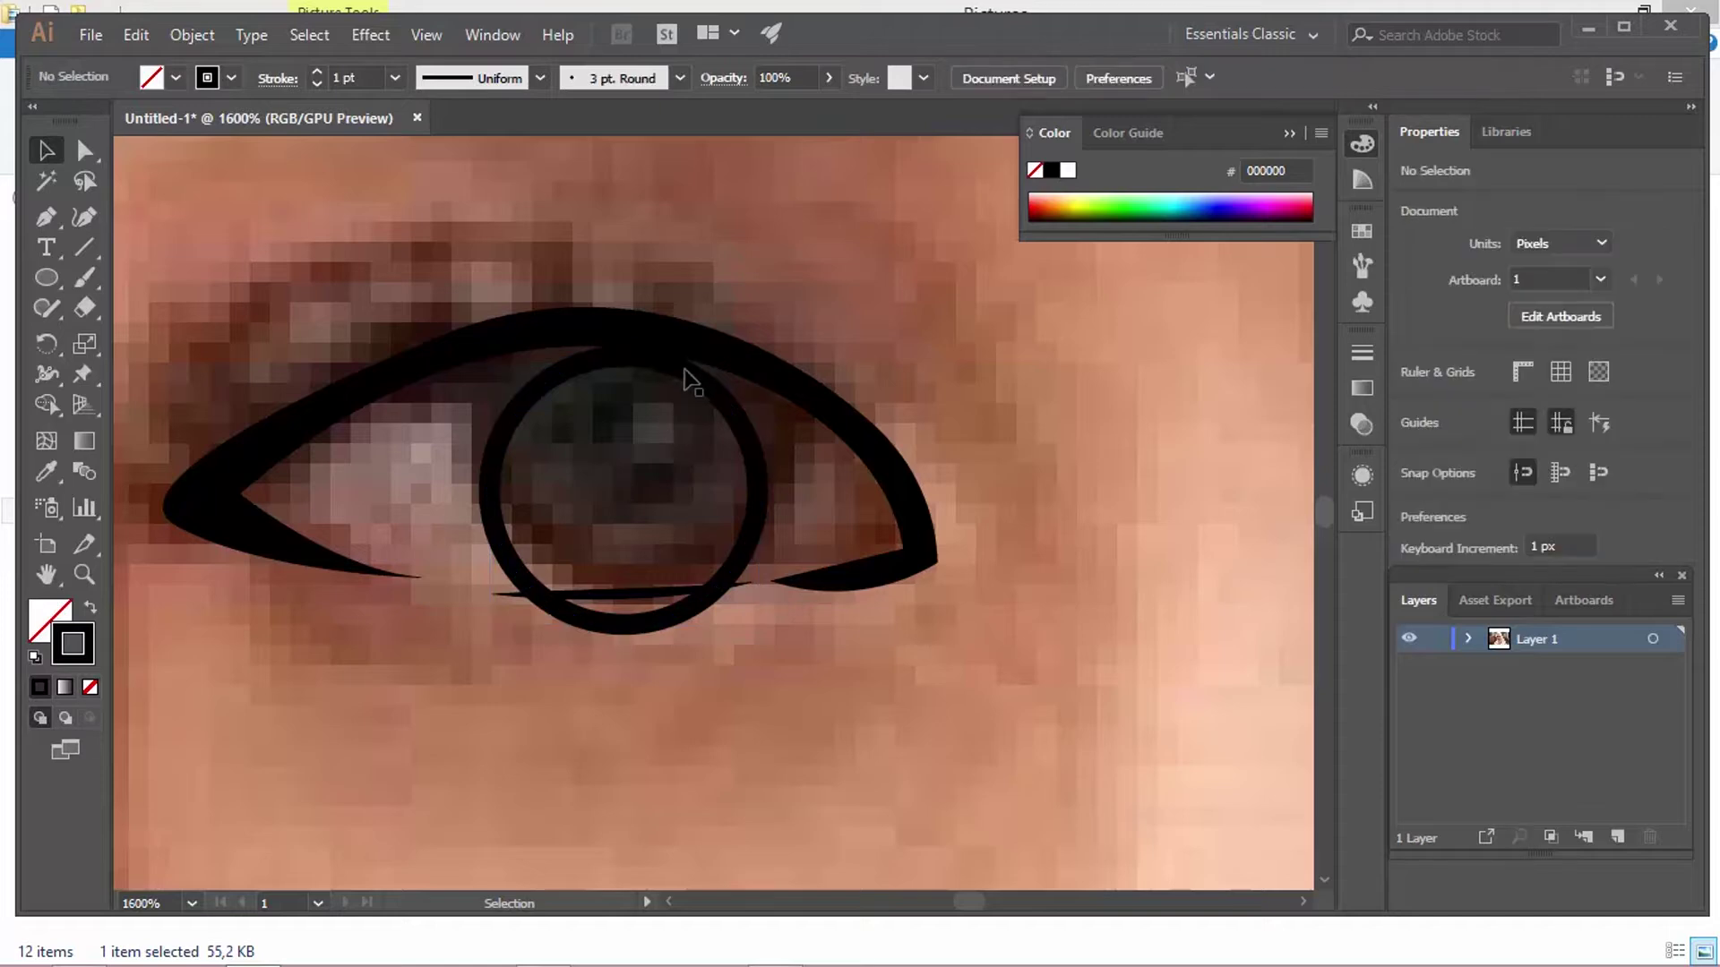
pyautogui.click(688, 380)
pyautogui.click(691, 407)
pyautogui.click(708, 392)
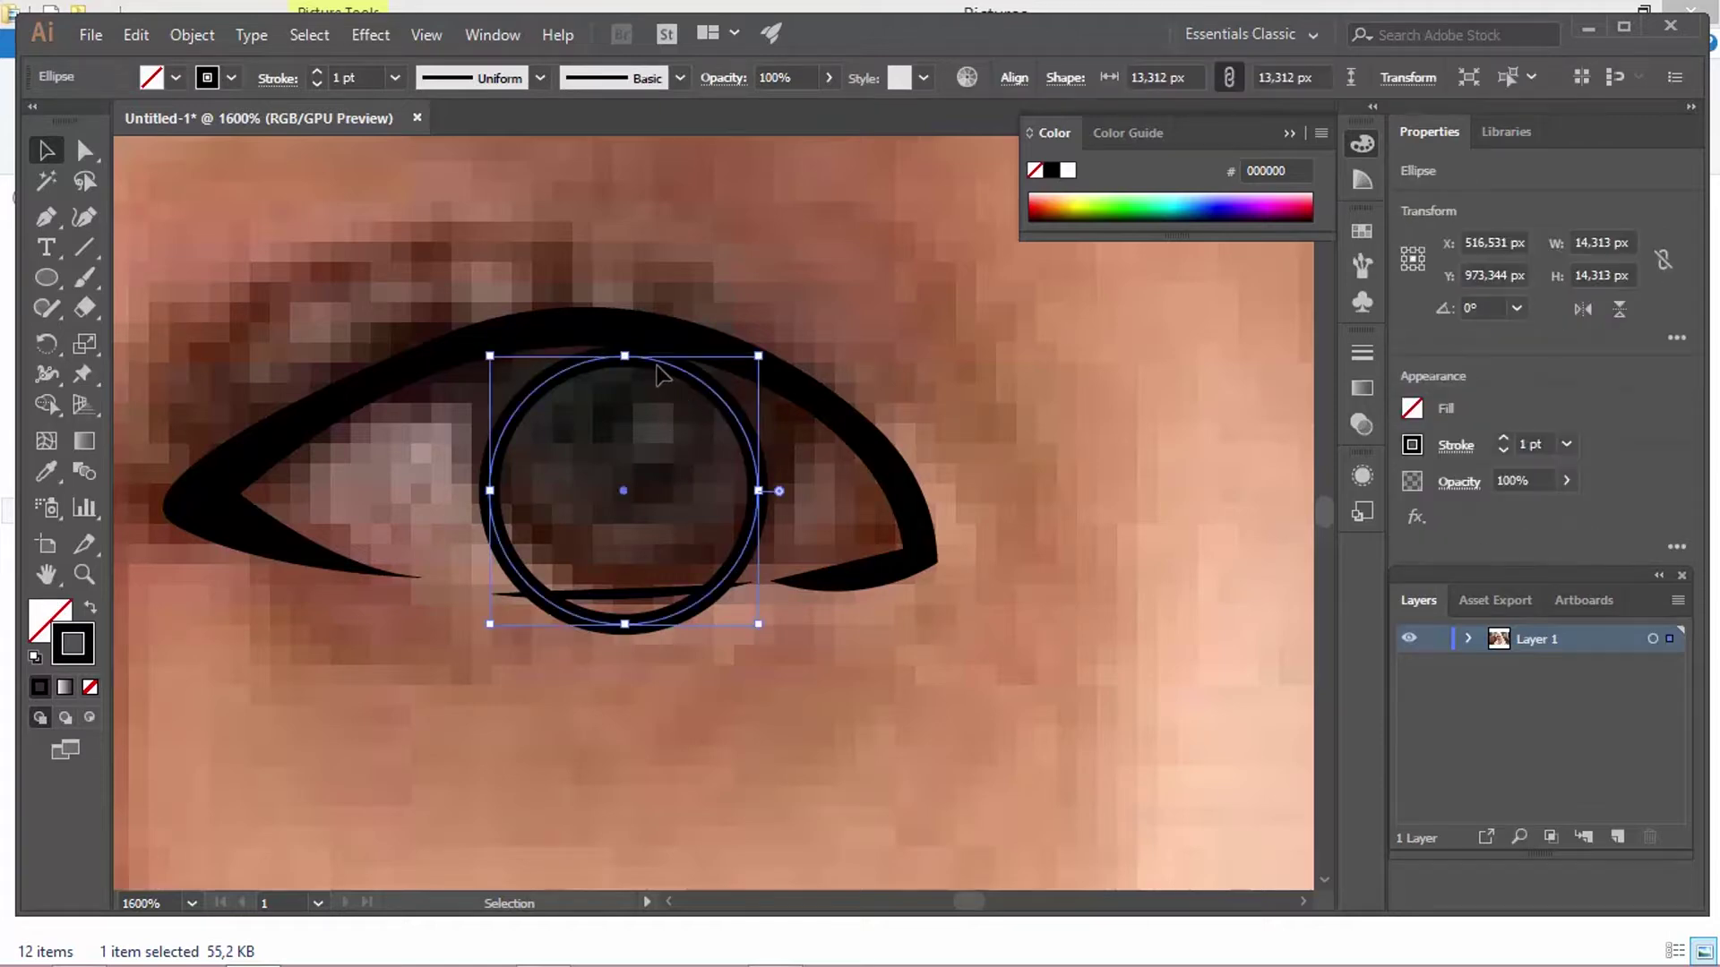
pyautogui.click(633, 322)
pyautogui.click(711, 678)
pyautogui.click(751, 489)
pyautogui.moveTo(620, 487); pyautogui.dragTo(608, 454)
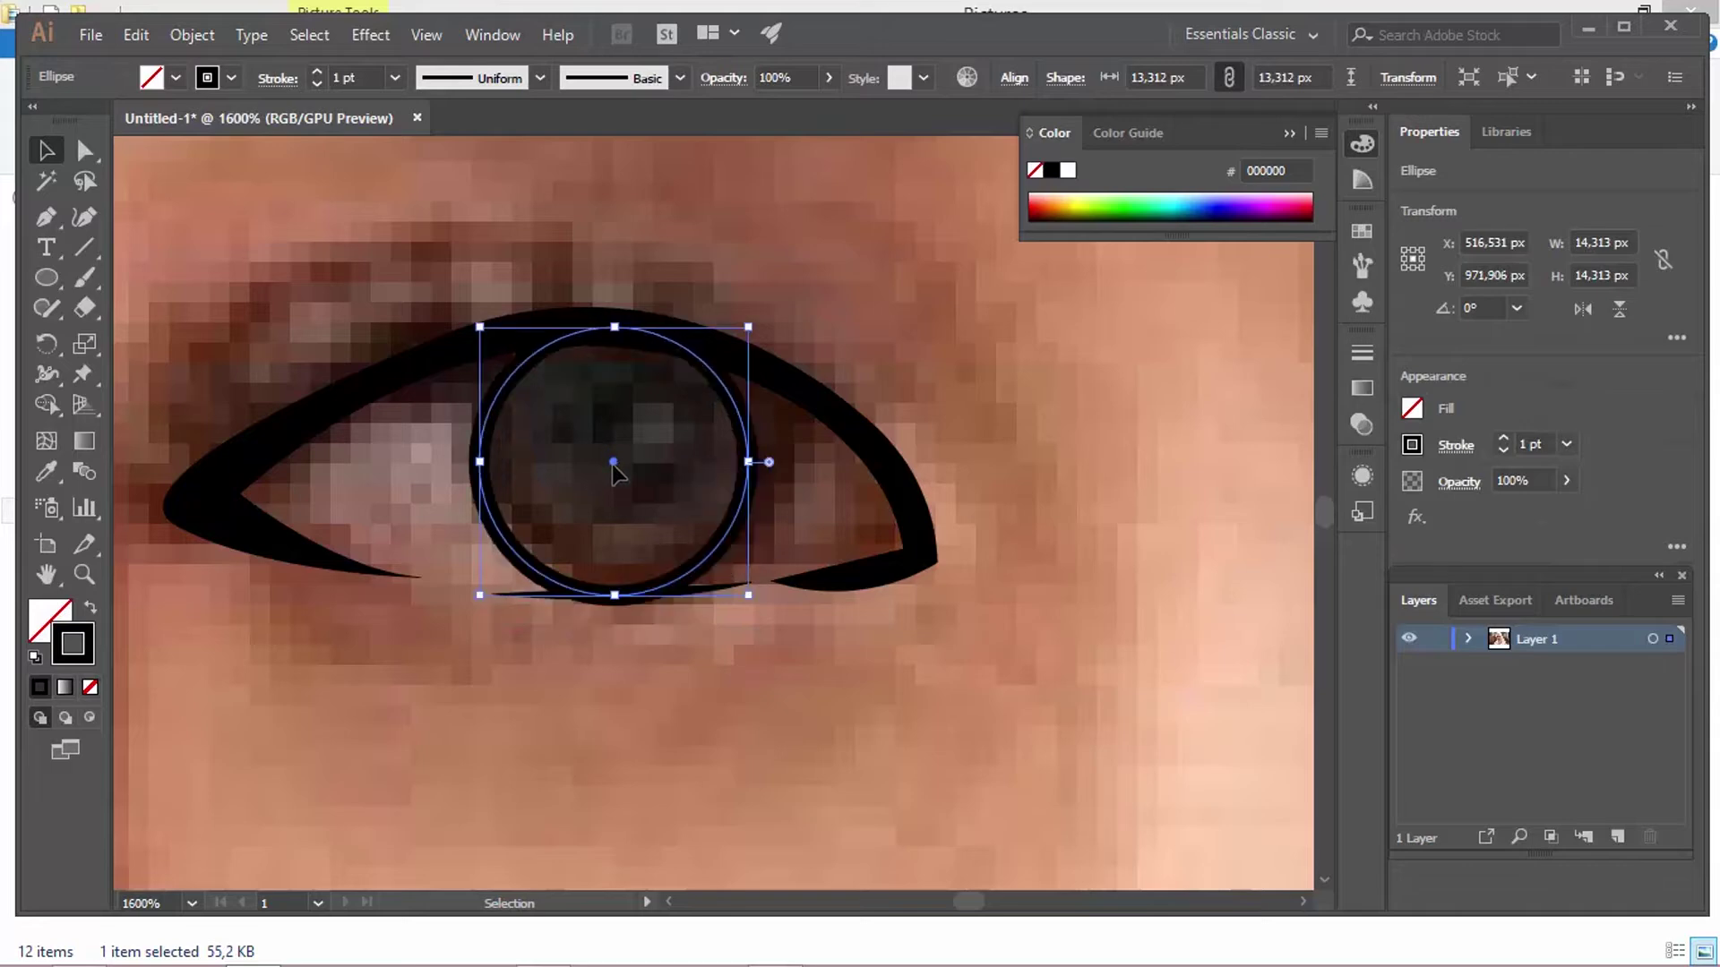
# Step: Remove the iris circle's stroke and fill the circle with solid black
pyautogui.click(87, 686)
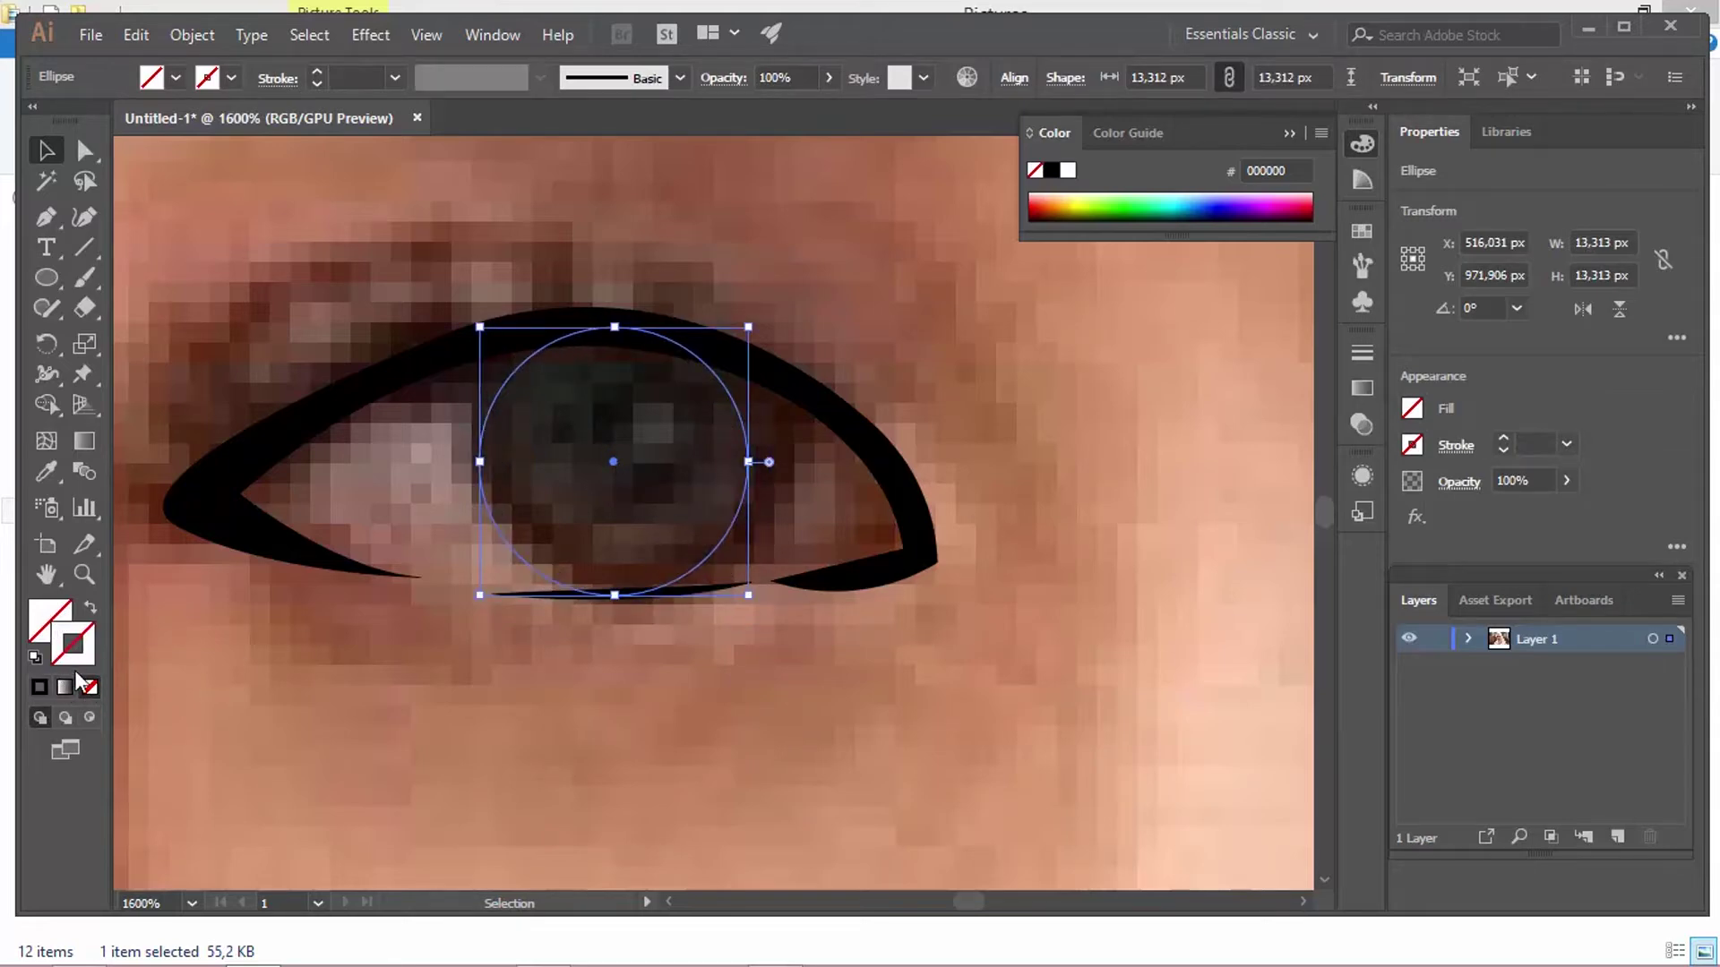
pyautogui.doubleClick(42, 624)
pyautogui.click(1593, 551)
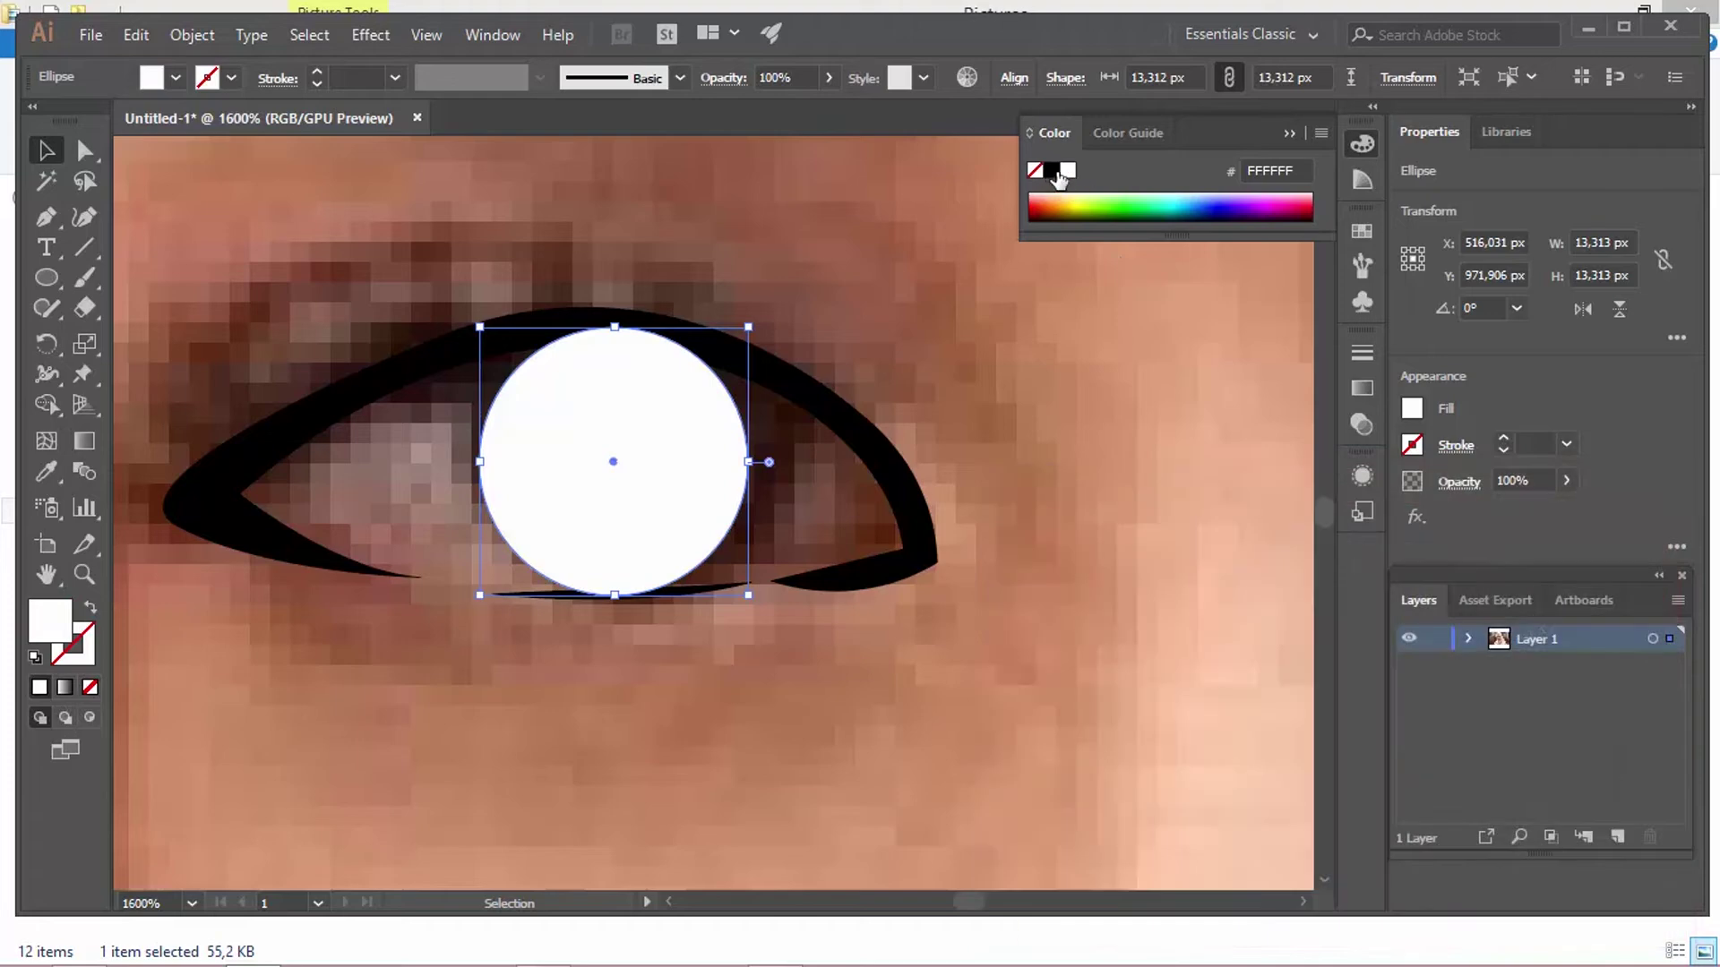
pyautogui.click(1050, 171)
pyautogui.press('l')
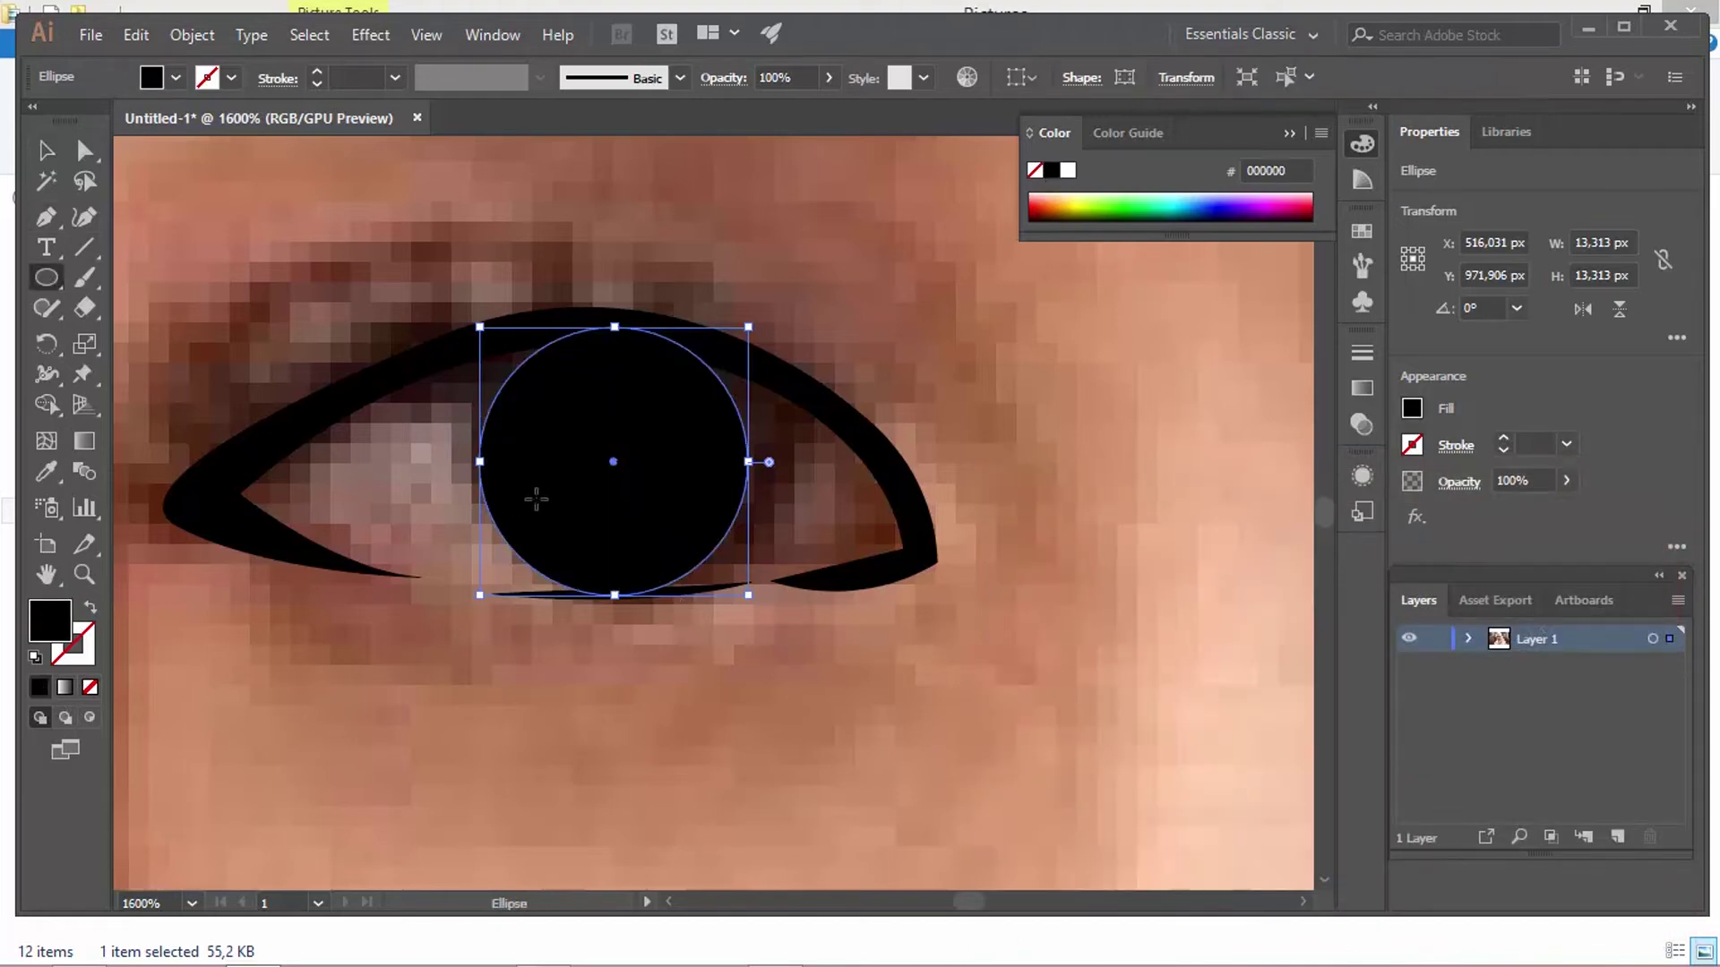
# Step: Draw a second circle about 11.9 px in diameter and centre it inside the black iris circle
pyautogui.moveTo(551, 374); pyautogui.dragTo(747, 569)
pyautogui.click(61, 154)
pyautogui.moveTo(656, 509); pyautogui.dragTo(600, 482)
pyautogui.moveTo(703, 548); pyautogui.dragTo(775, 591)
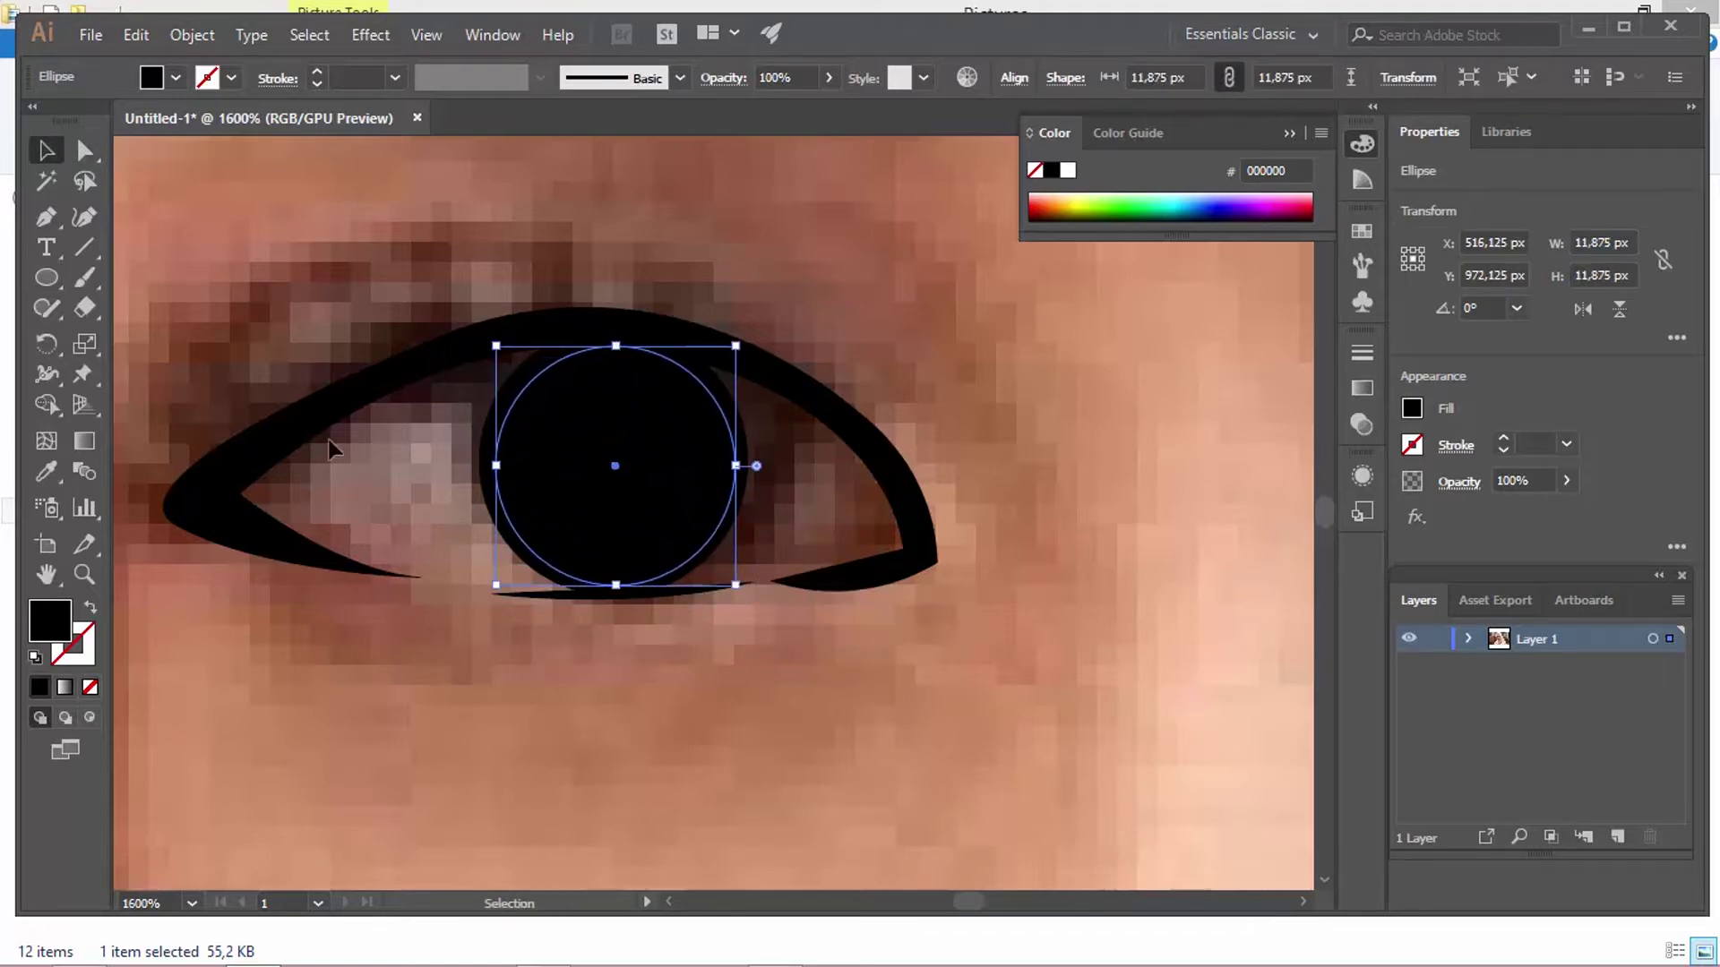
# Step: Fill the second iris circle with dark blue 071972
pyautogui.click(49, 287)
pyautogui.doubleClick(61, 661)
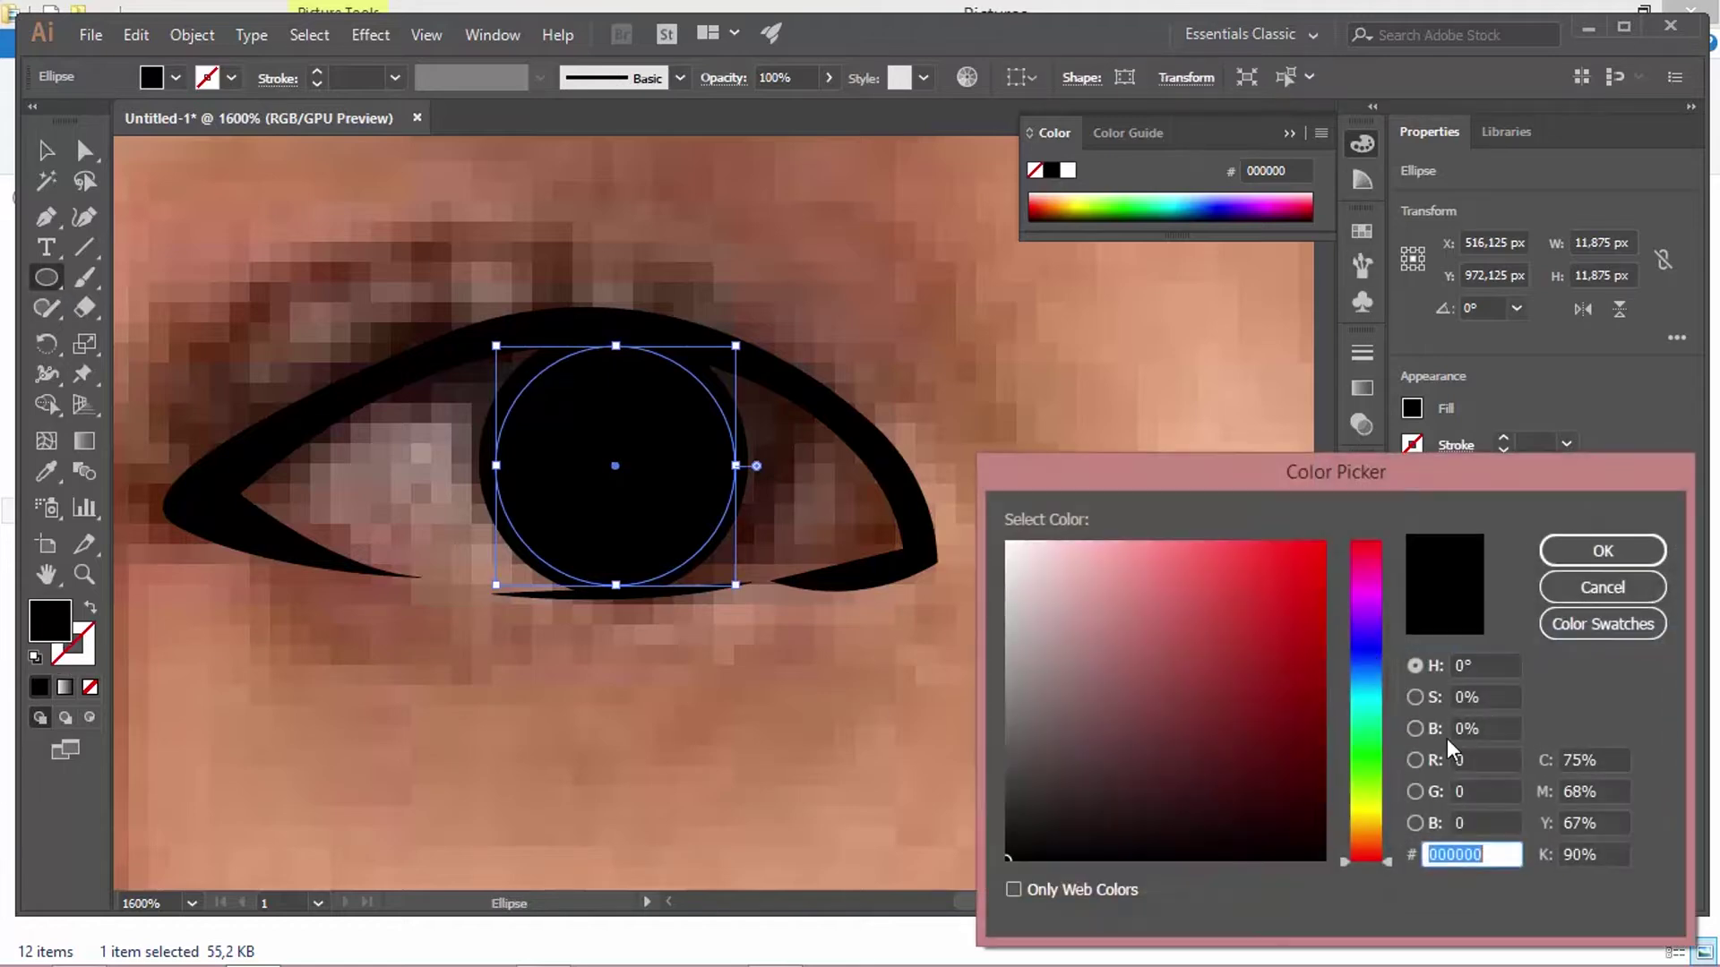
pyautogui.click(1378, 658)
pyautogui.click(1309, 716)
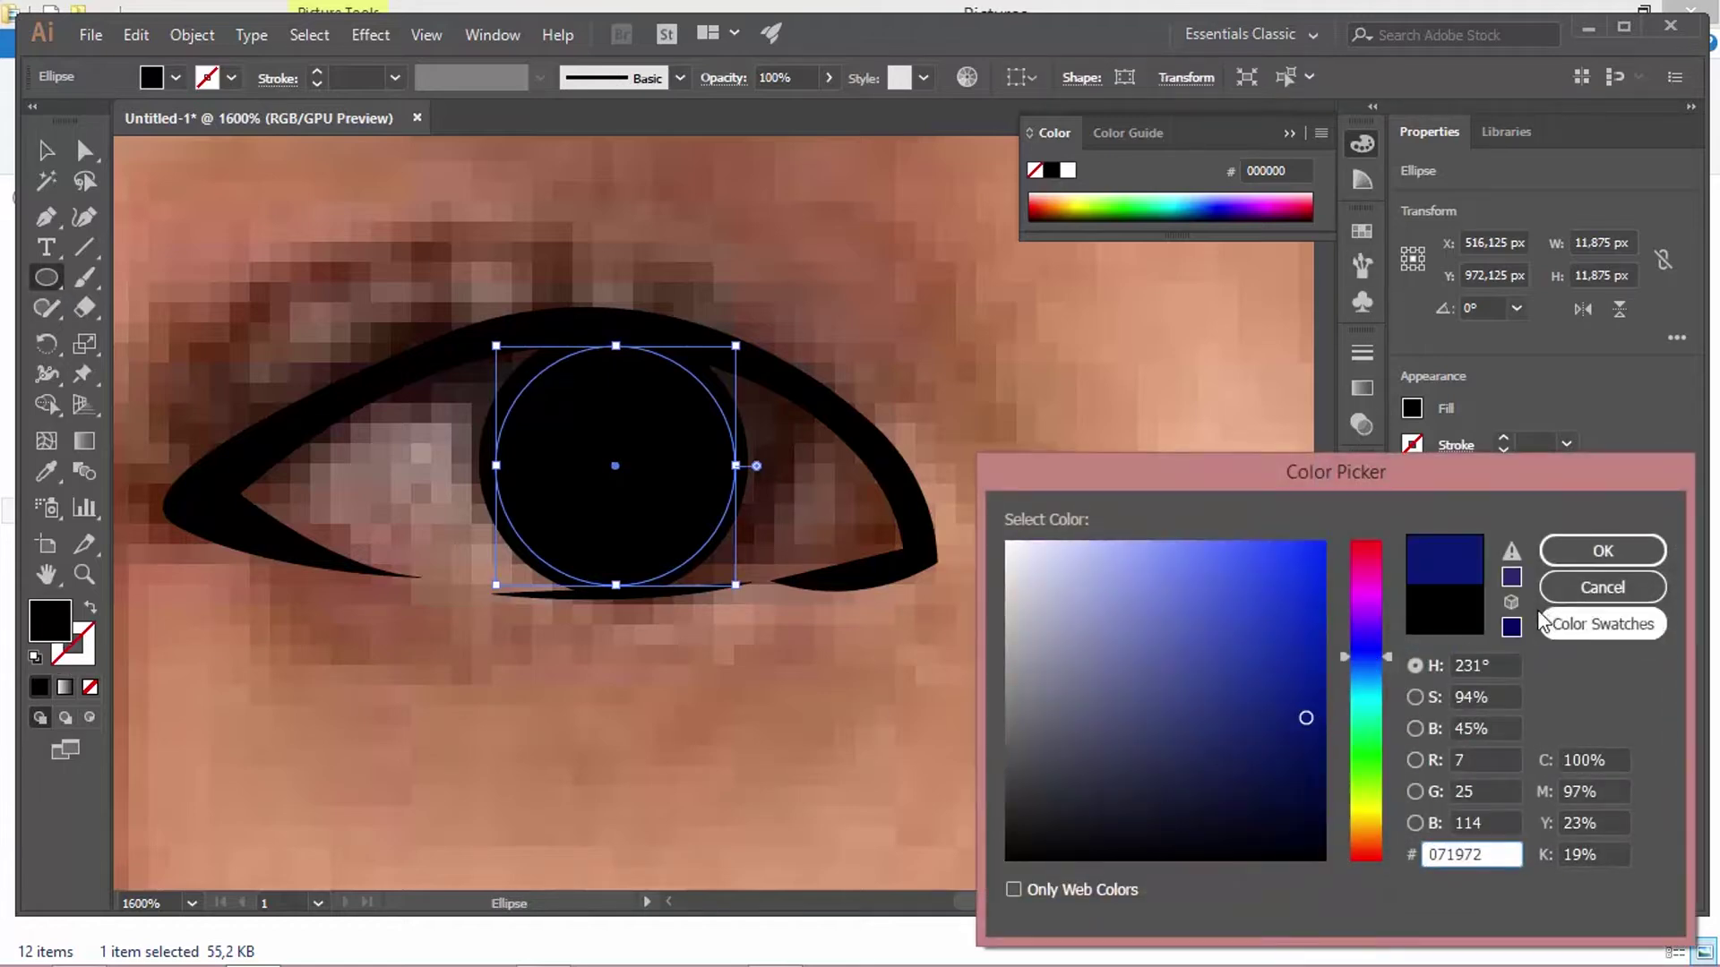
pyautogui.click(1564, 561)
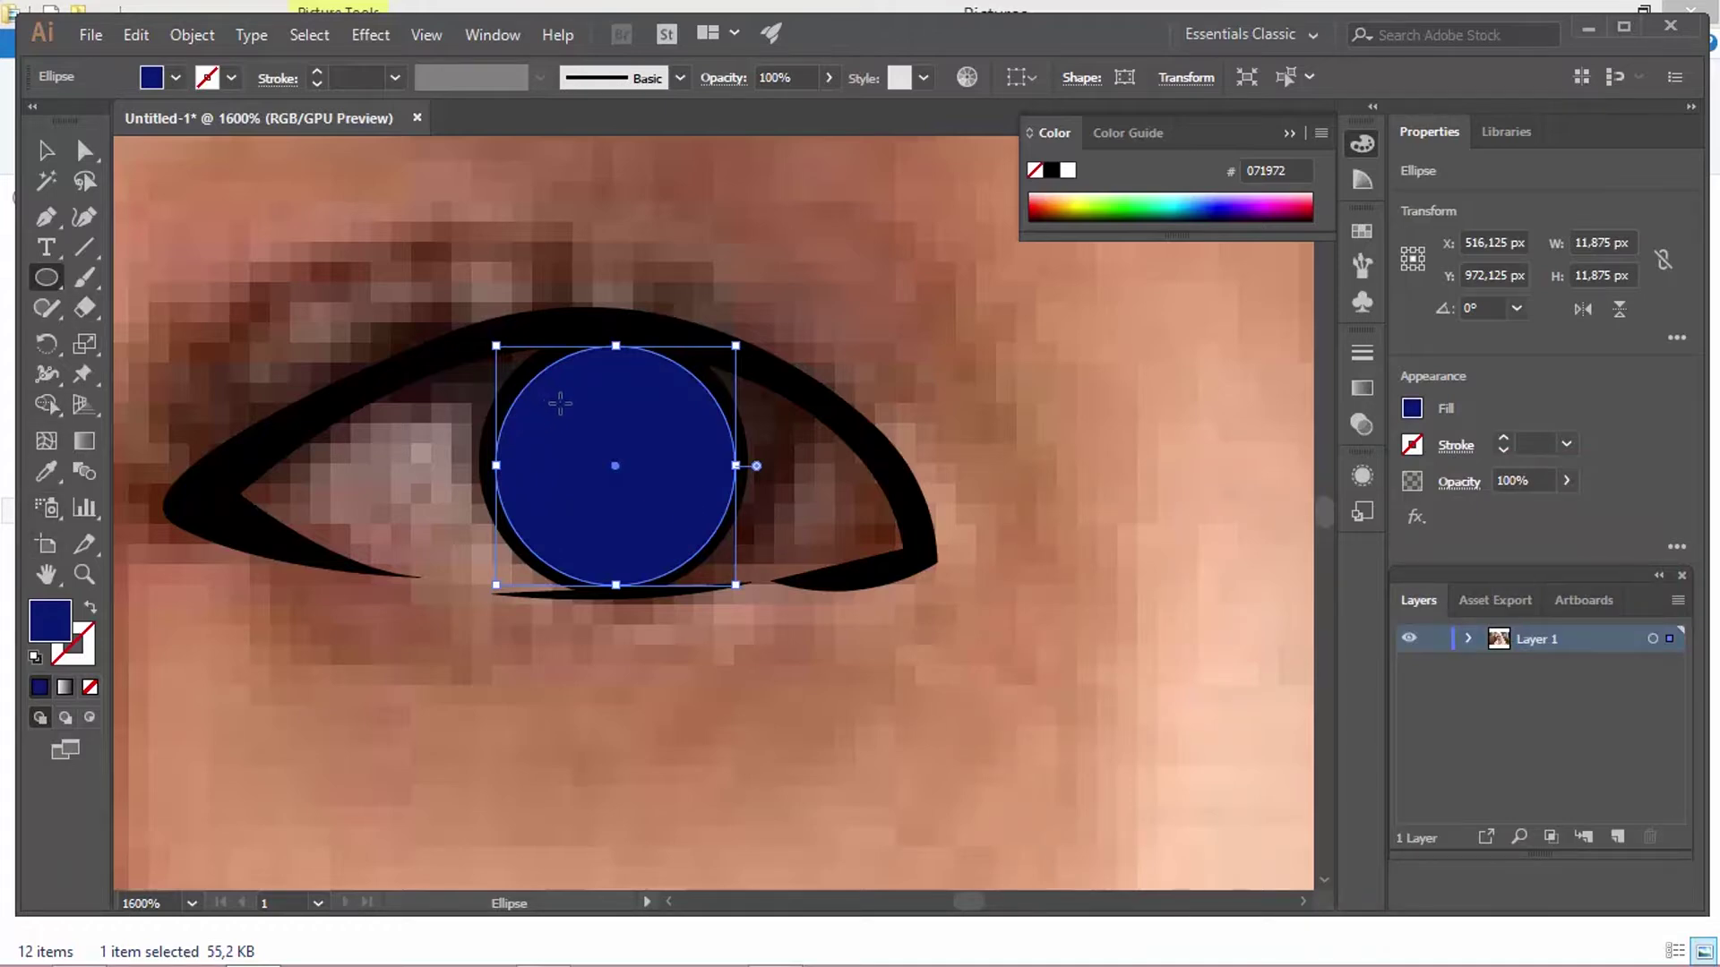
# Step: Draw a third circle about 8.7 px in diameter and centre it inside the dark blue circle
pyautogui.moveTo(560, 400); pyautogui.dragTo(723, 566)
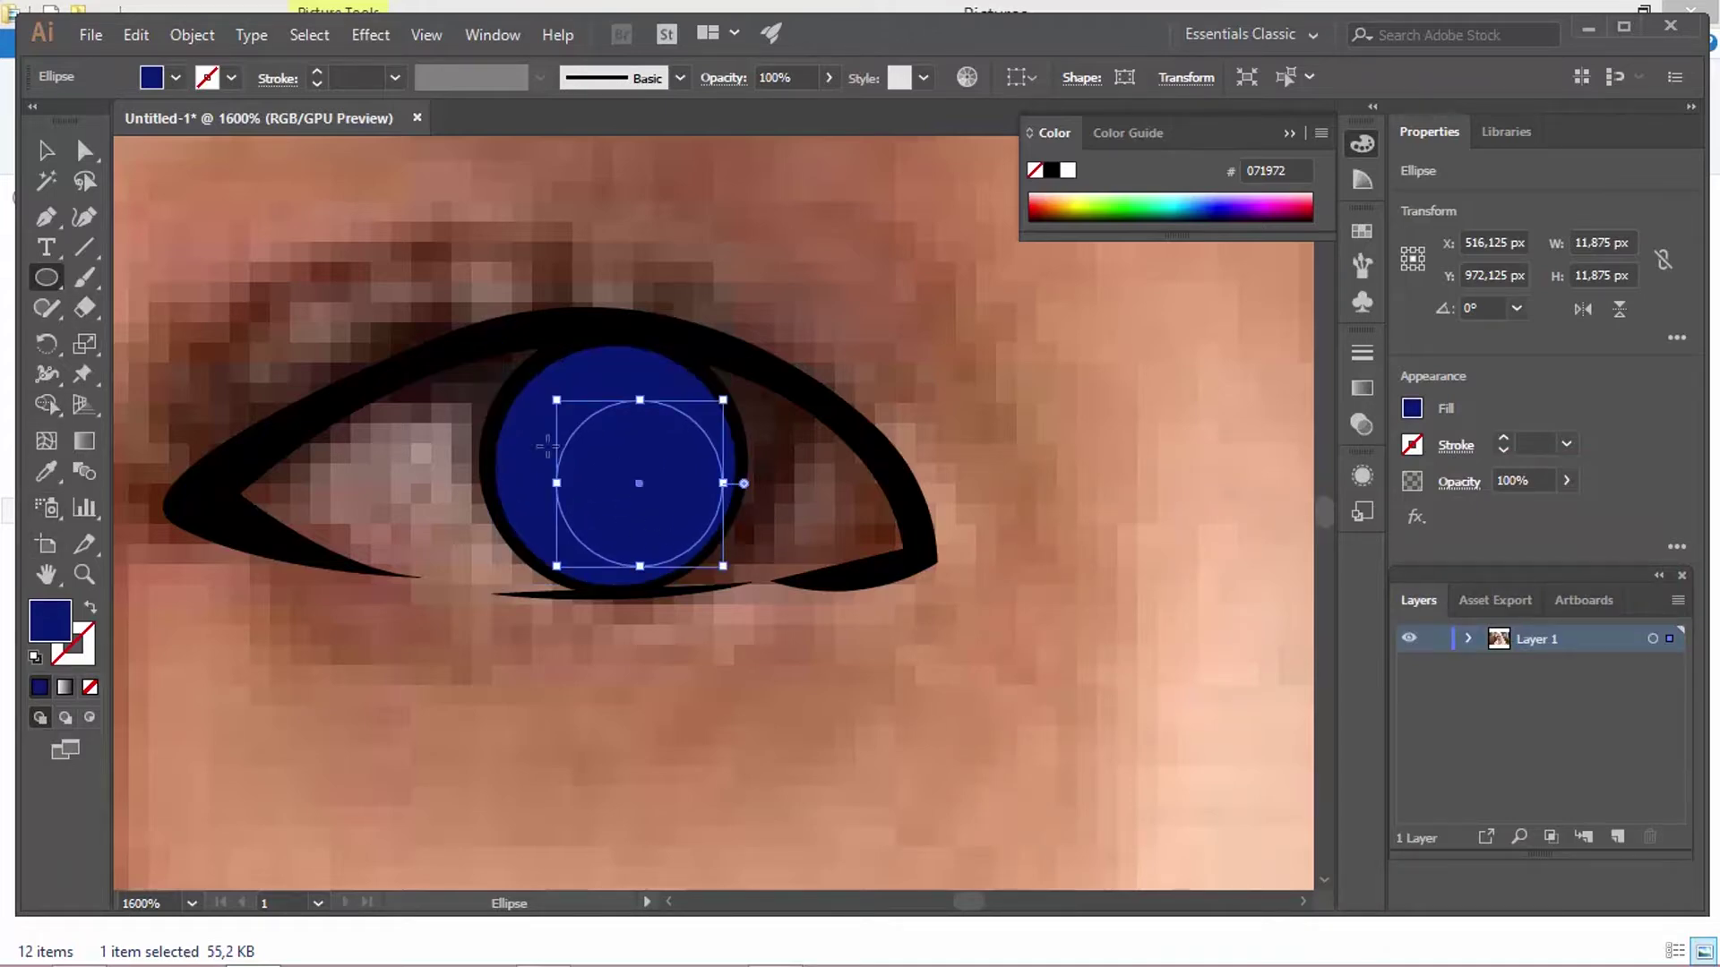
pyautogui.click(47, 151)
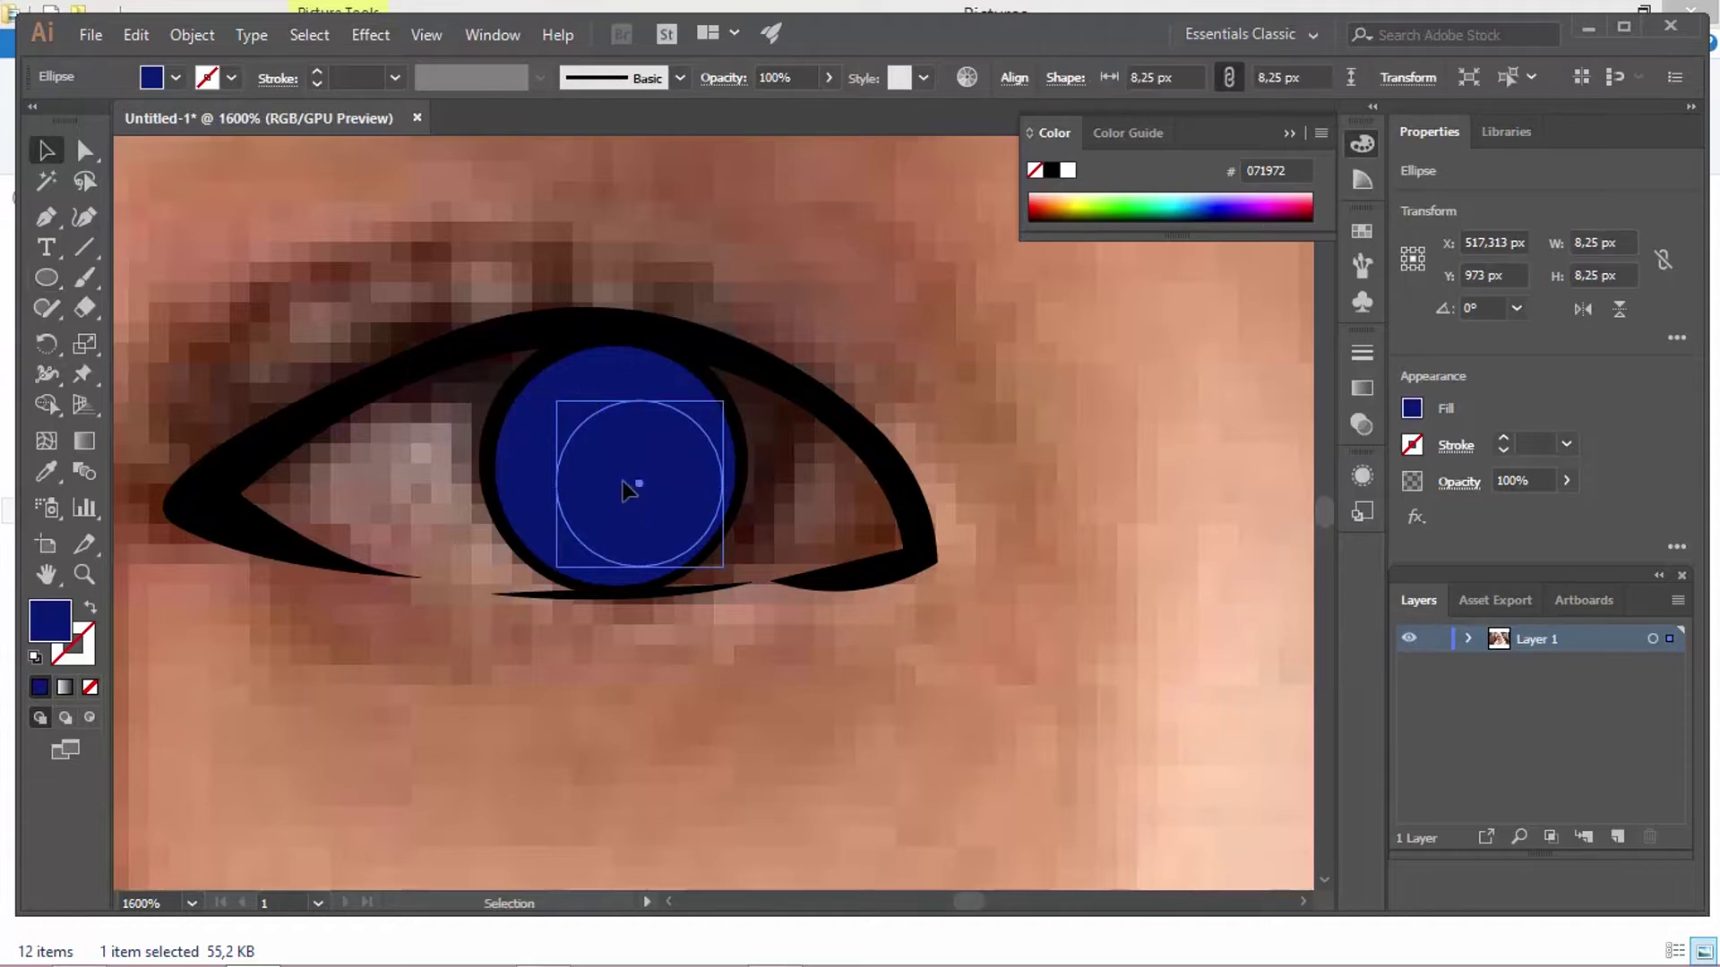
pyautogui.moveTo(639, 483); pyautogui.dragTo(615, 466)
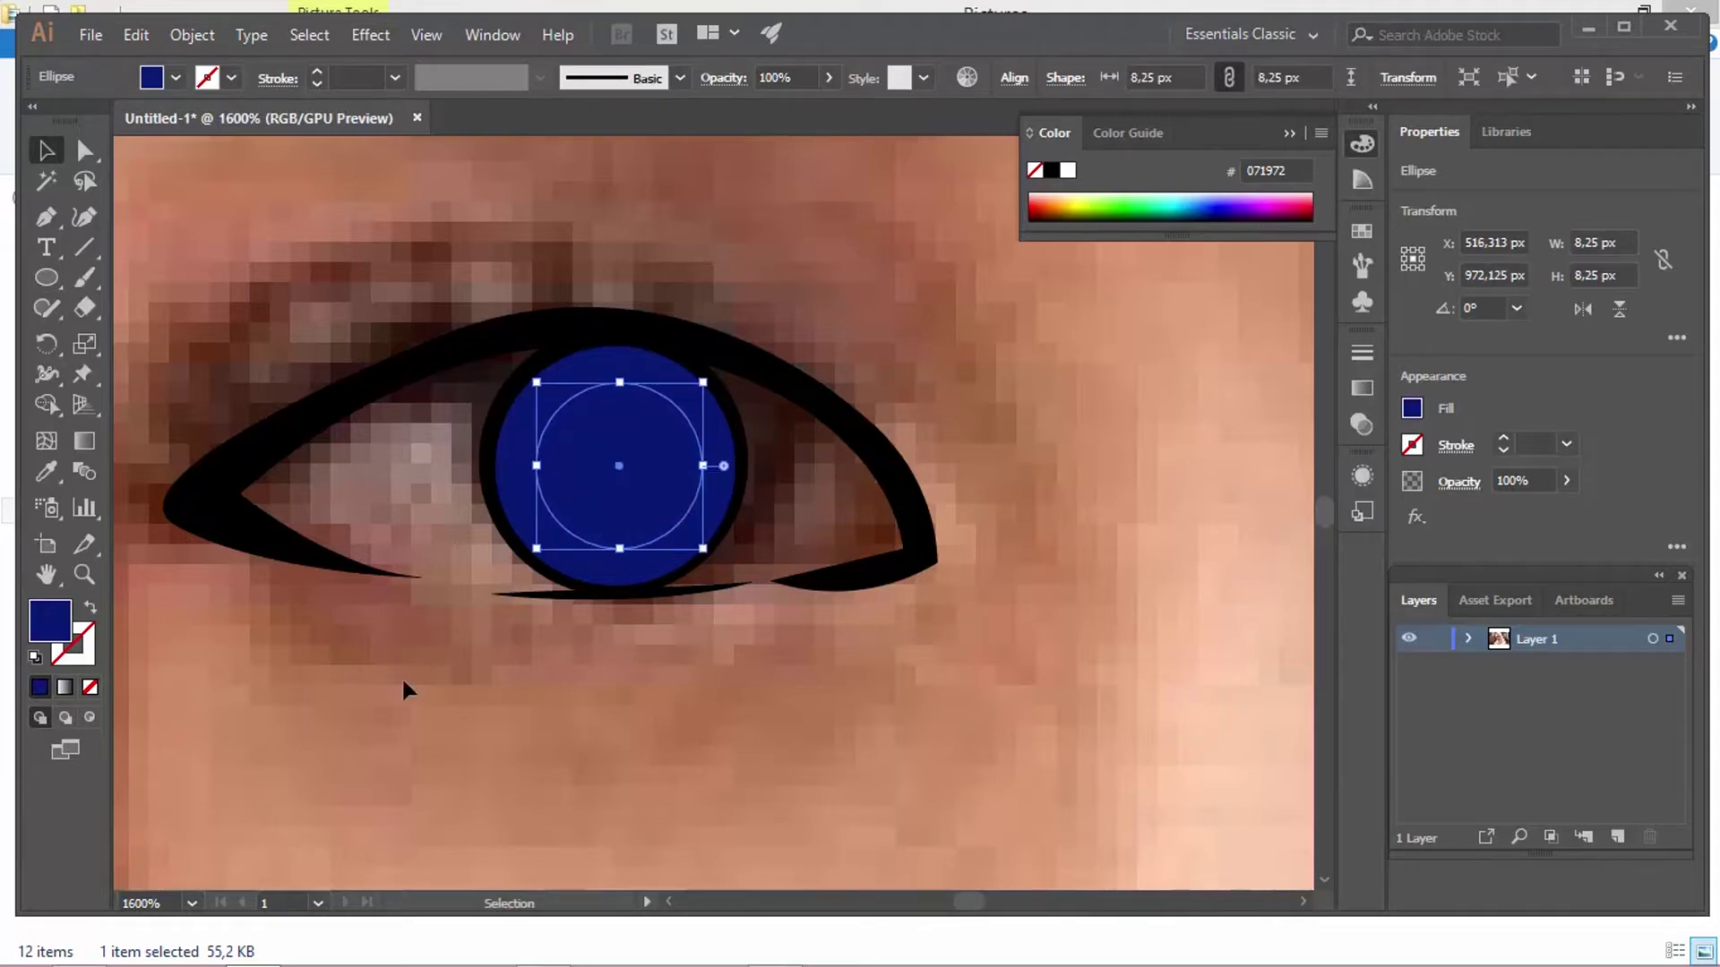
pyautogui.moveTo(705, 555)
pyautogui.mouseDown()
pyautogui.moveTo(752, 564)
pyautogui.moveTo(716, 560)
pyautogui.mouseUp()
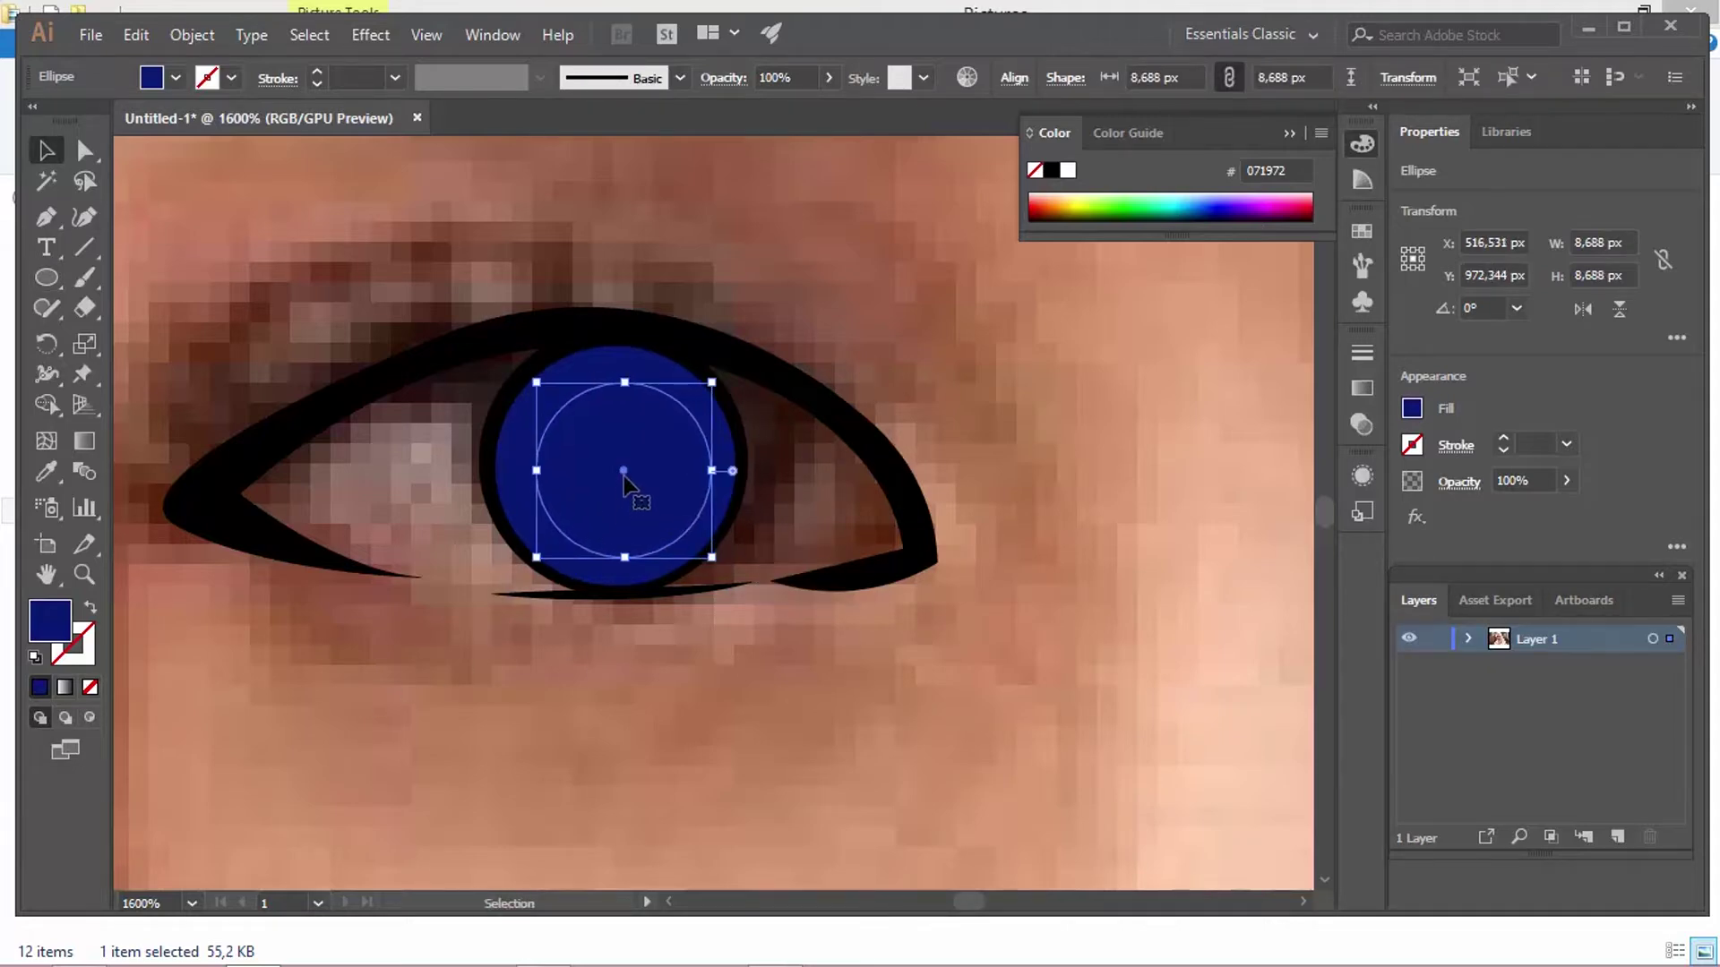
pyautogui.moveTo(626, 480); pyautogui.dragTo(618, 477)
# Step: Fill the third iris circle with the lighter blue 1F378C
pyautogui.doubleClick(58, 627)
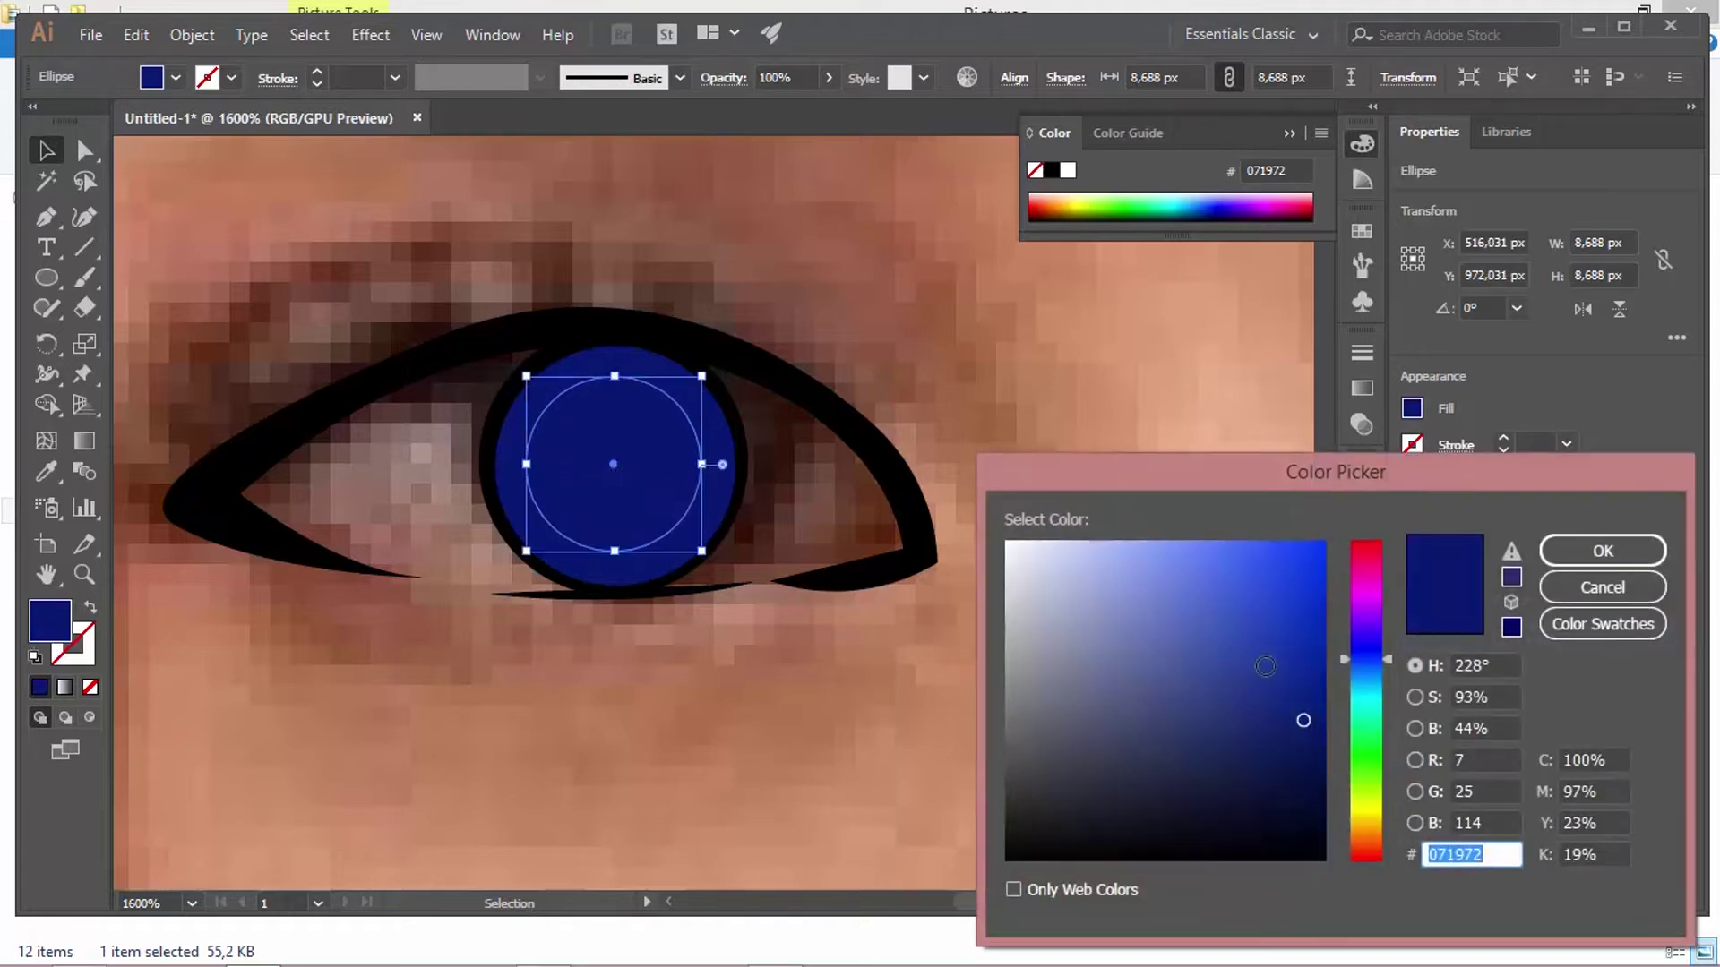
pyautogui.click(1274, 691)
pyautogui.click(1262, 689)
pyautogui.click(1255, 684)
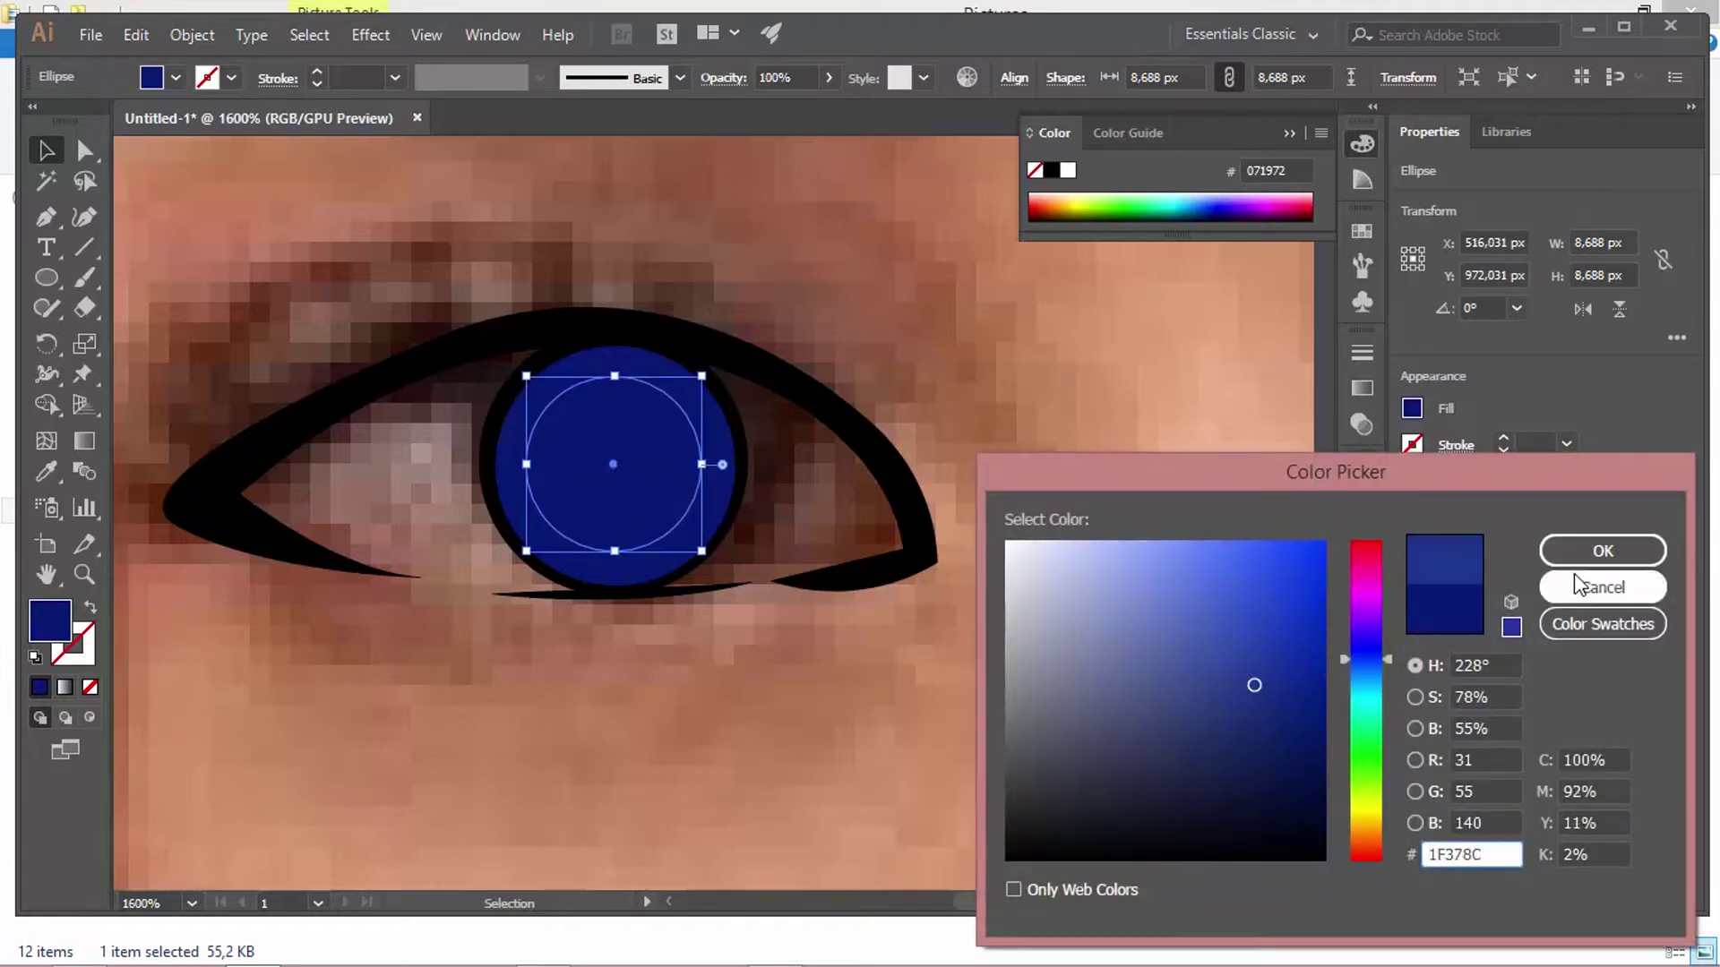
pyautogui.click(1590, 554)
# Step: Draw a pupil circle about 5.1 px in diameter at the iris centre and fill it with black
pyautogui.press('l')
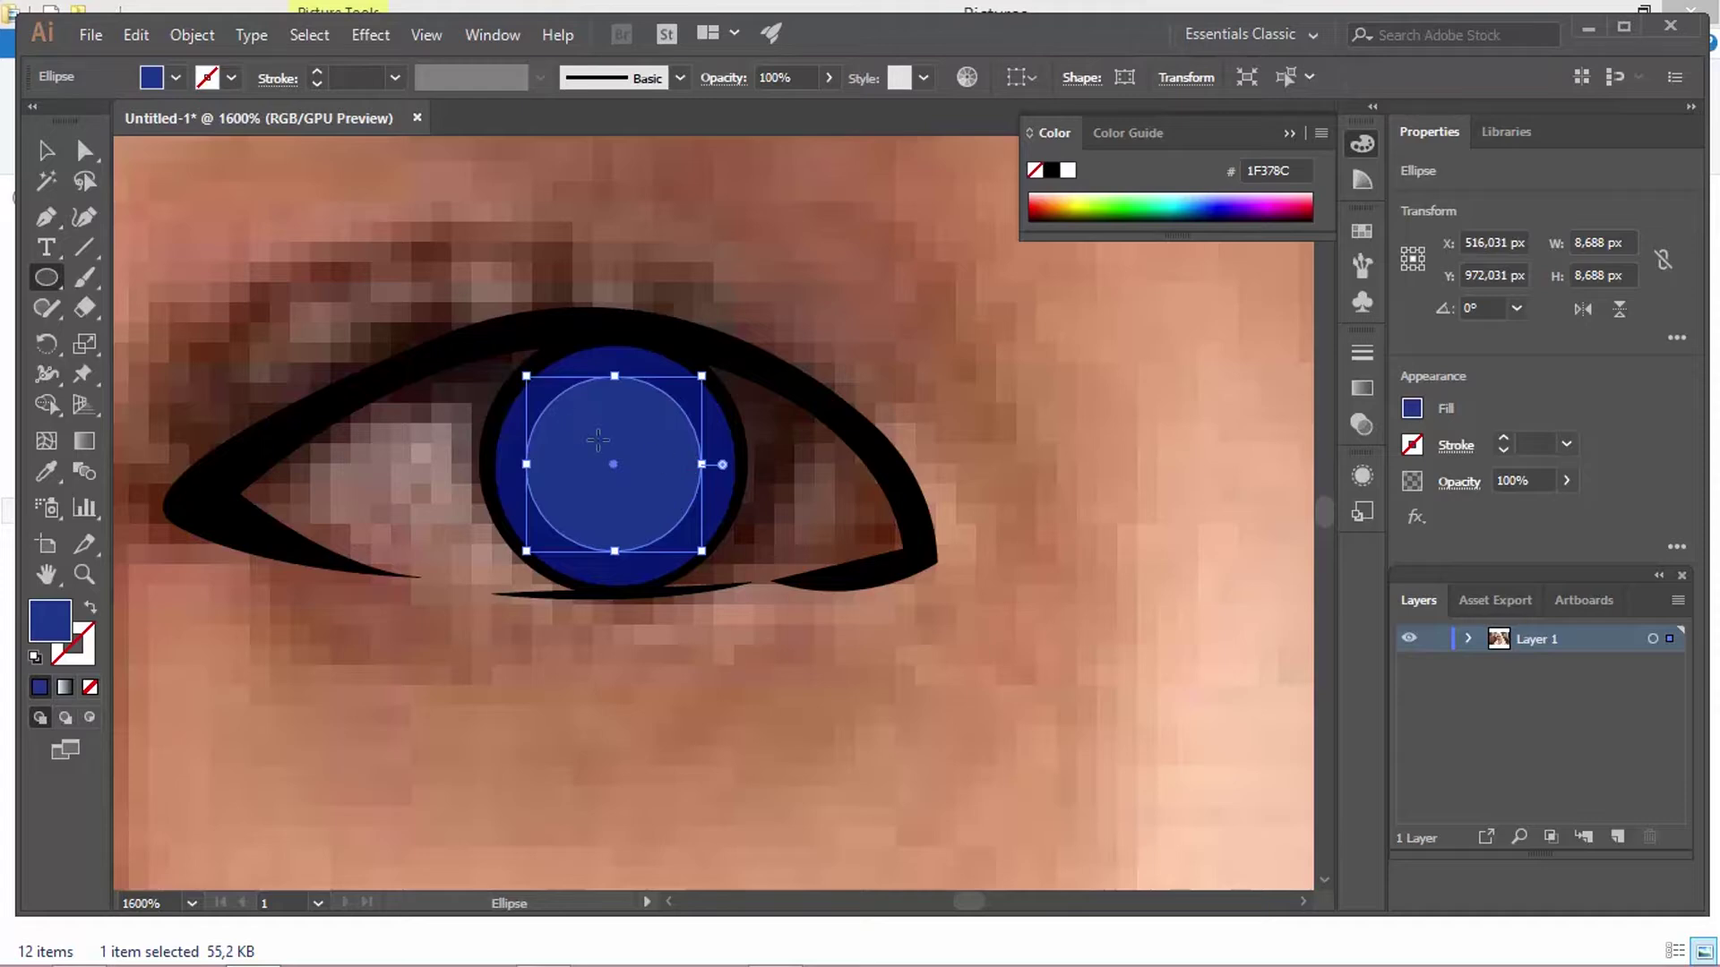
pyautogui.moveTo(614, 464)
pyautogui.mouseDown()
pyautogui.moveTo(671, 520)
pyautogui.moveTo(611, 463)
pyautogui.mouseUp()
pyautogui.click(47, 150)
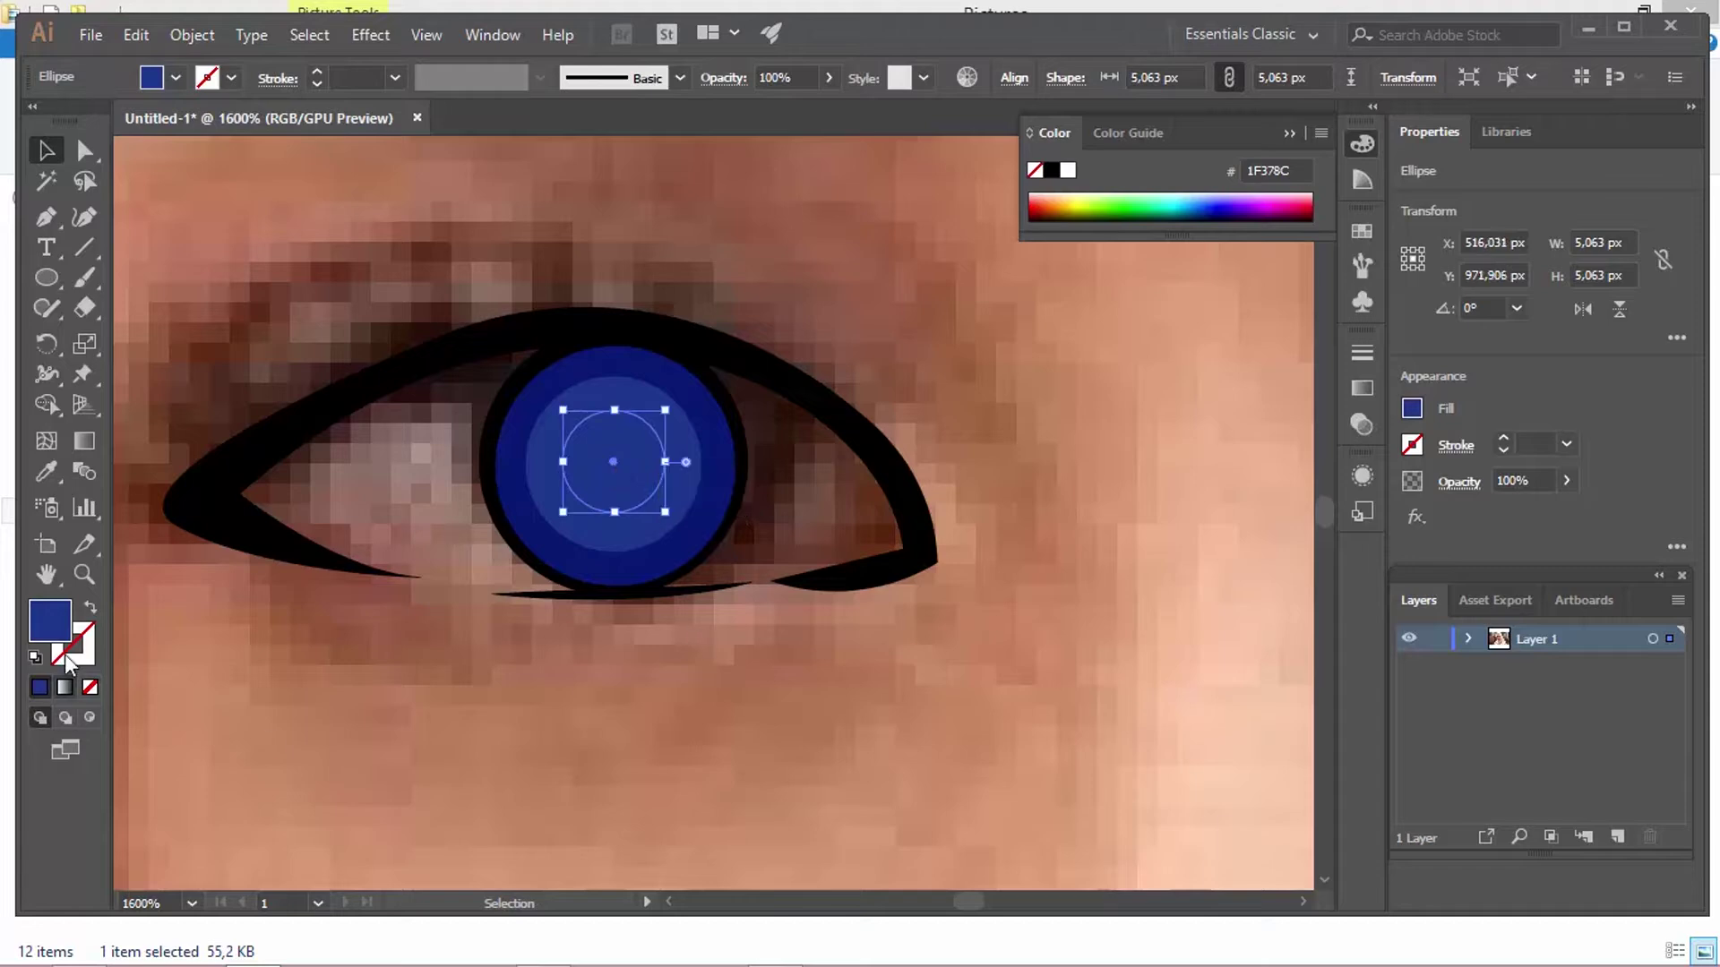
pyautogui.click(1052, 170)
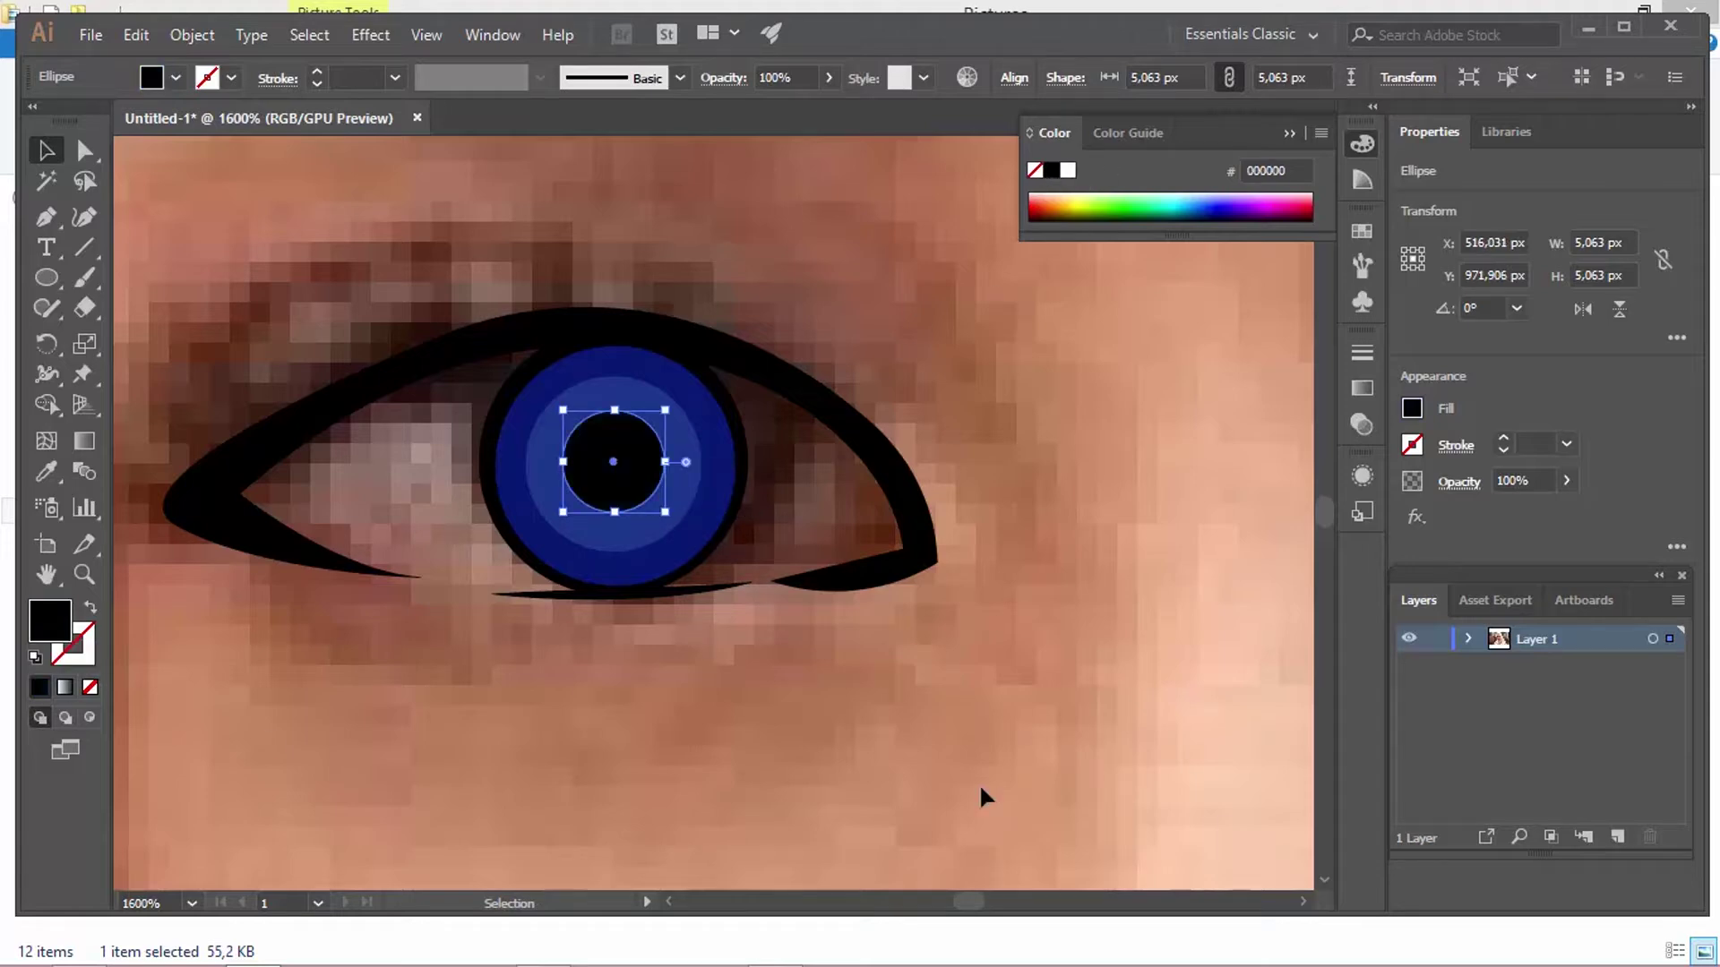
# Step: Give the dark blue circle a linear gradient fill from dark blue to an end stop with 0% opacity
pyautogui.click(541, 412)
pyautogui.click(1363, 388)
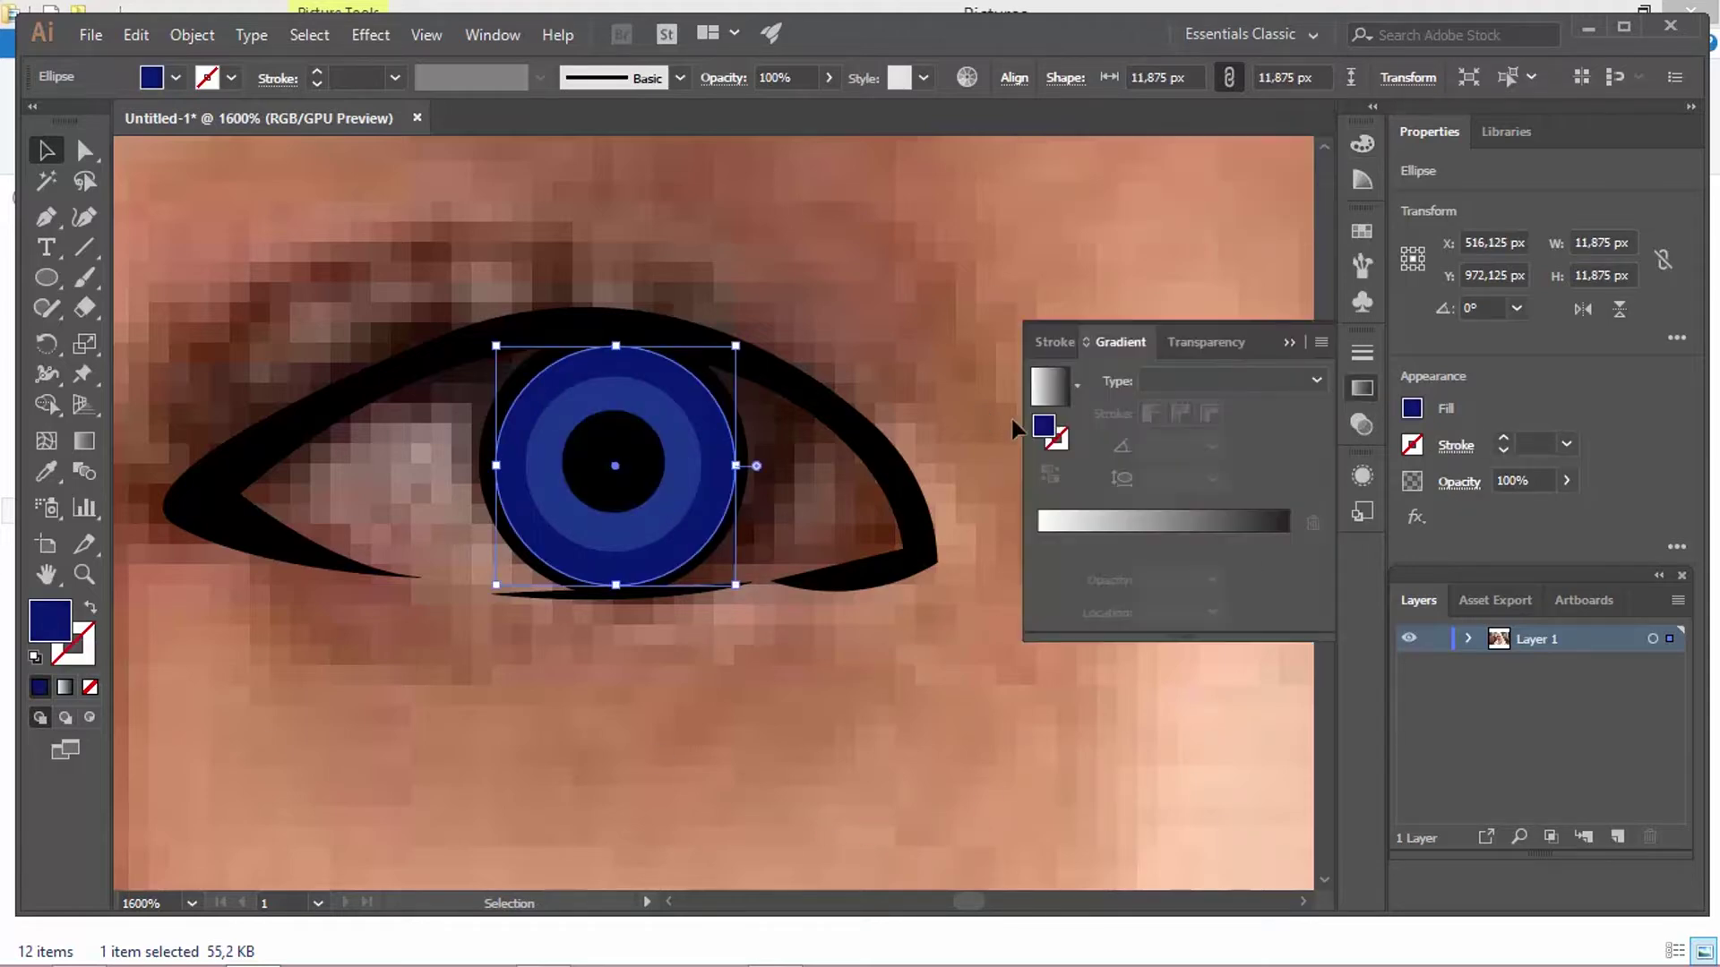
pyautogui.click(1062, 524)
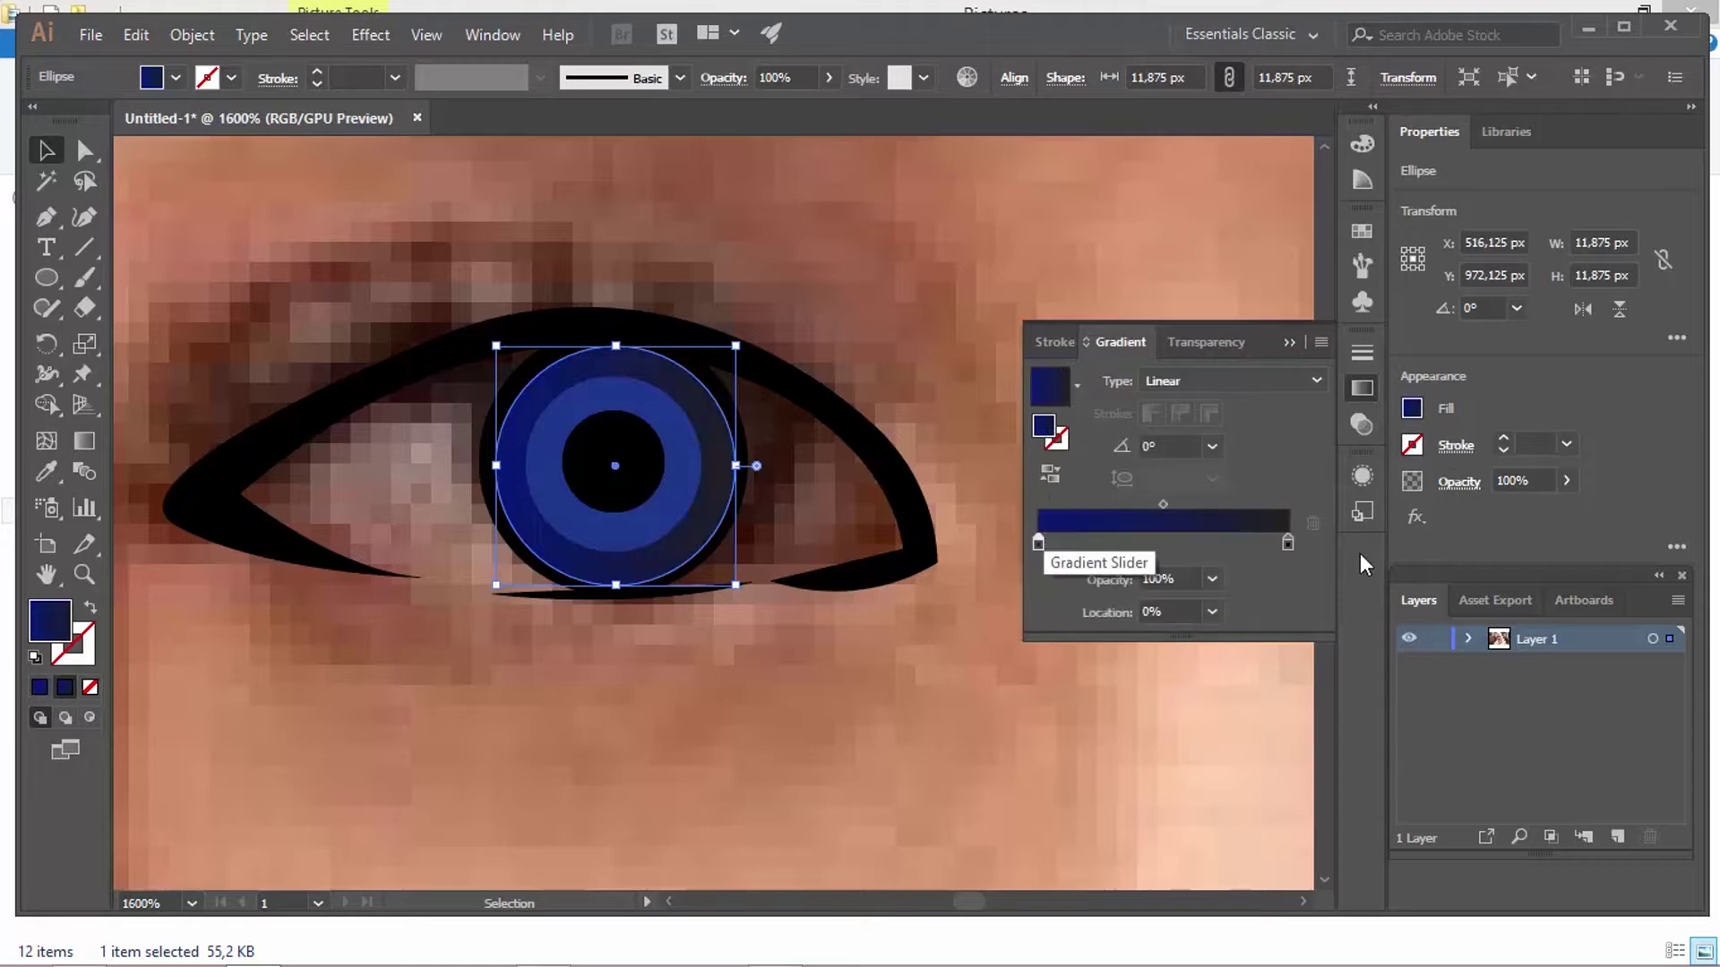
pyautogui.click(1287, 546)
pyautogui.click(1211, 580)
pyautogui.click(1234, 611)
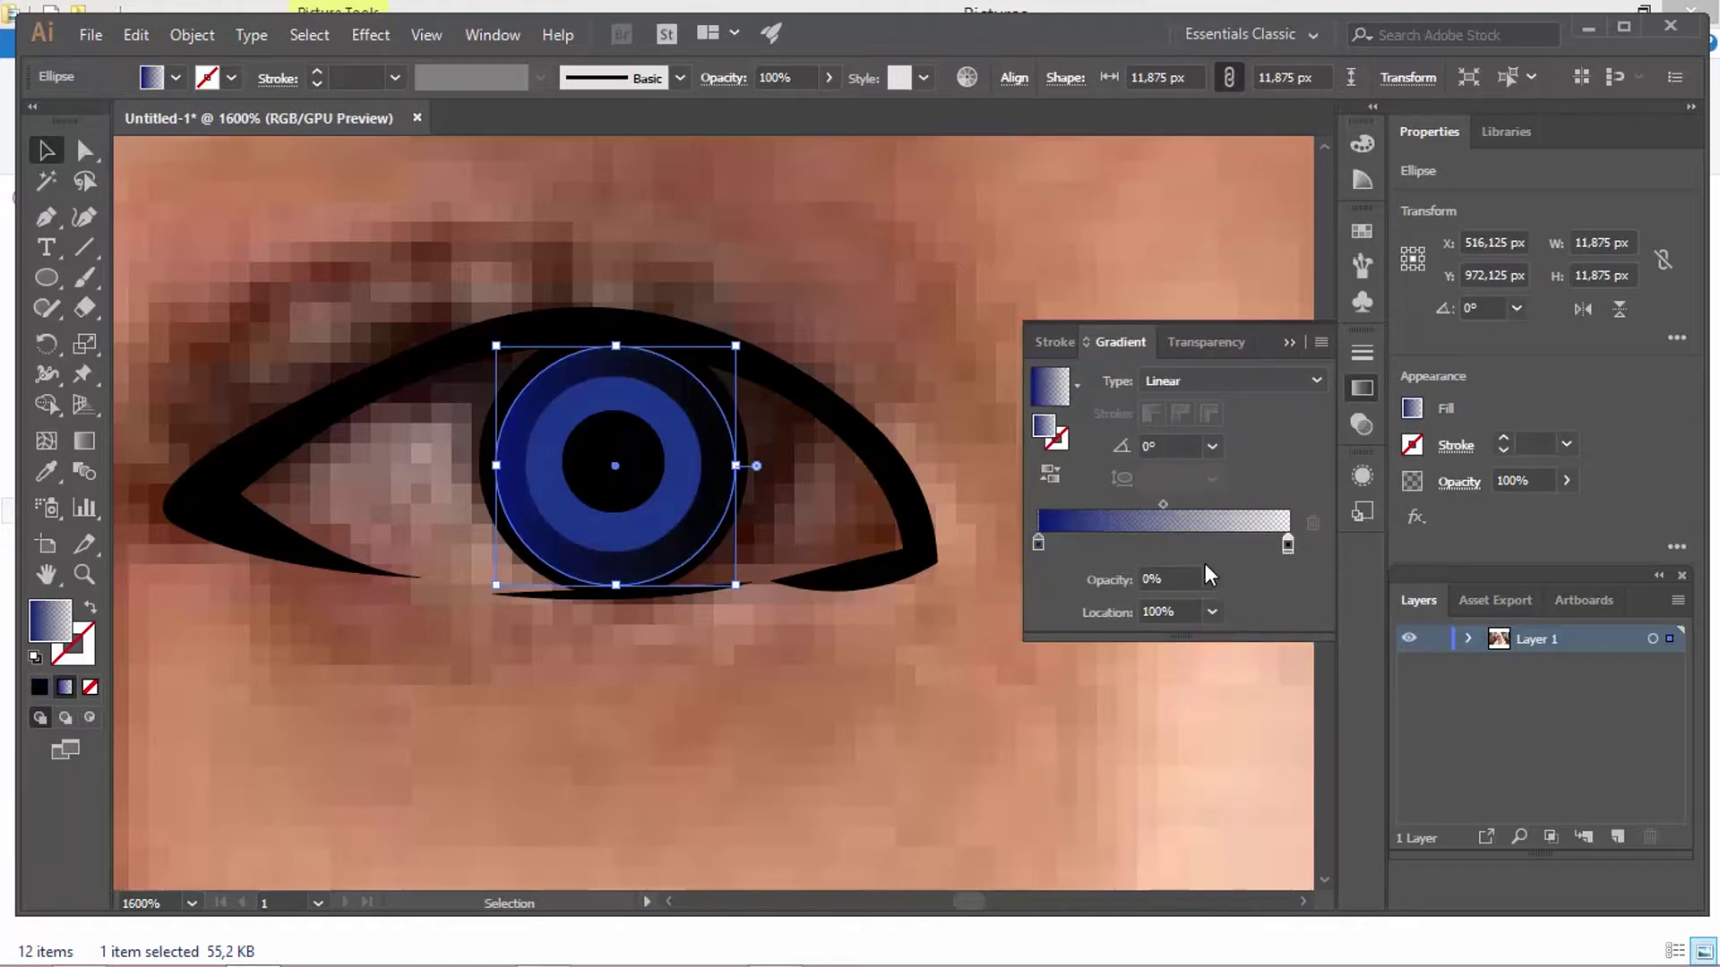
# Step: Turn the dark blue circle's gradient to about 89° so it runs from solid blue below the iris to transparent at the pupil's top
pyautogui.click(84, 440)
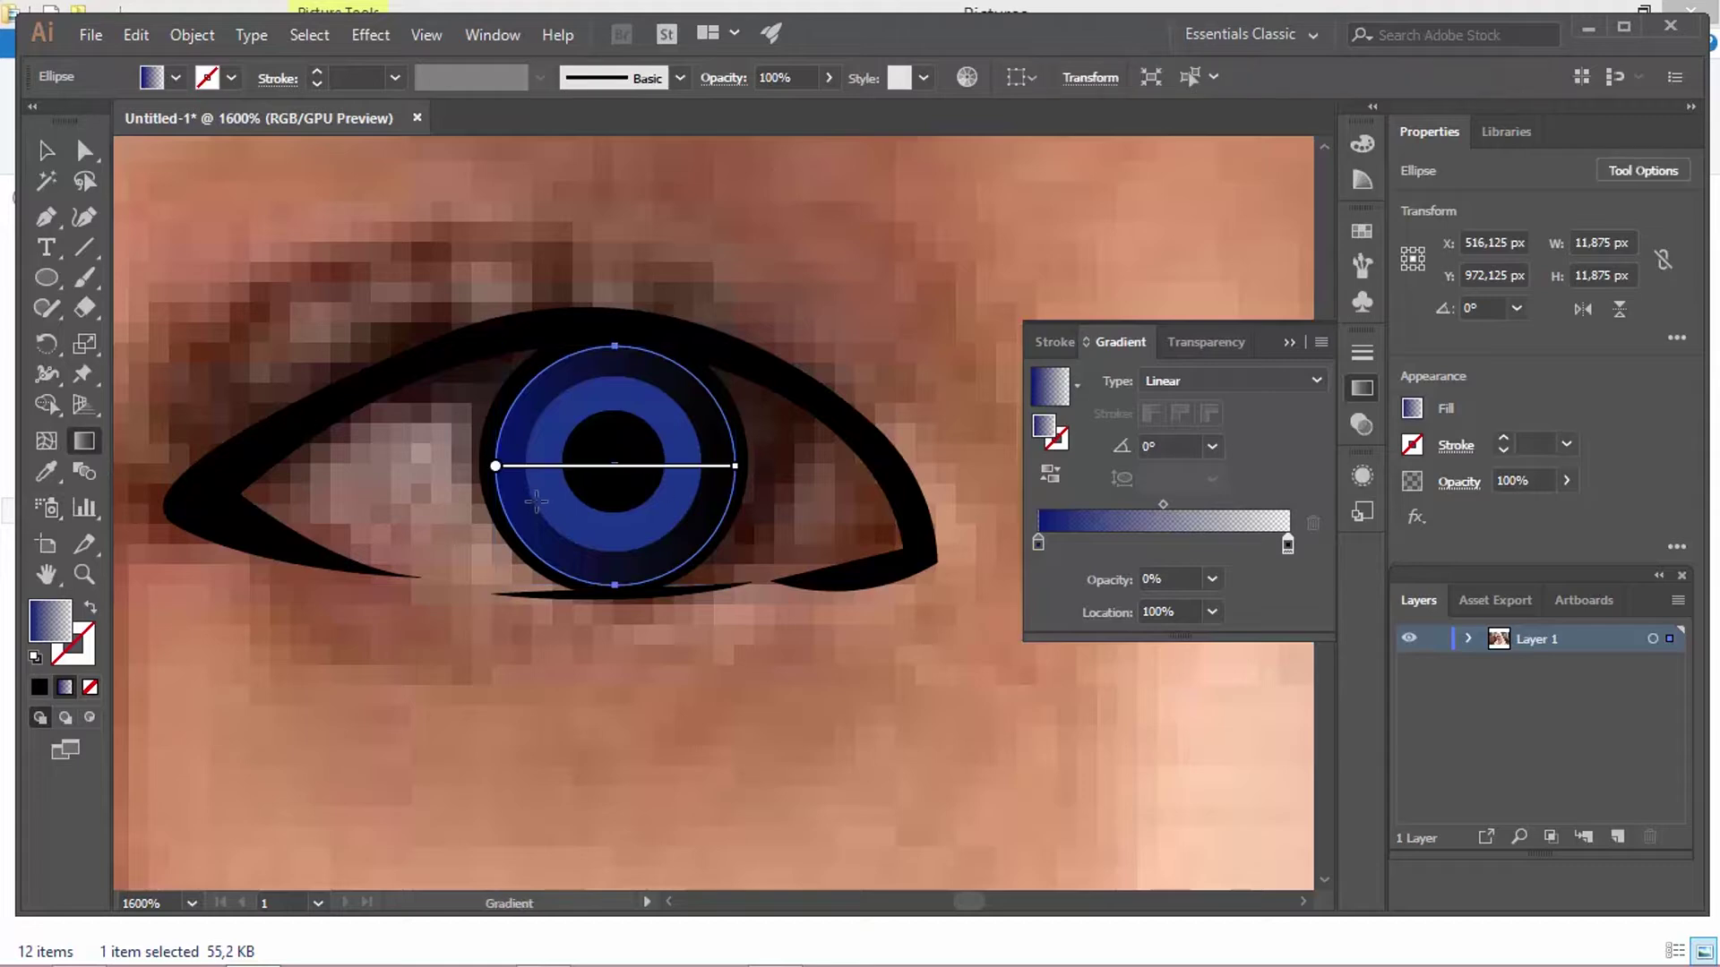
pyautogui.moveTo(722, 415); pyautogui.dragTo(512, 263)
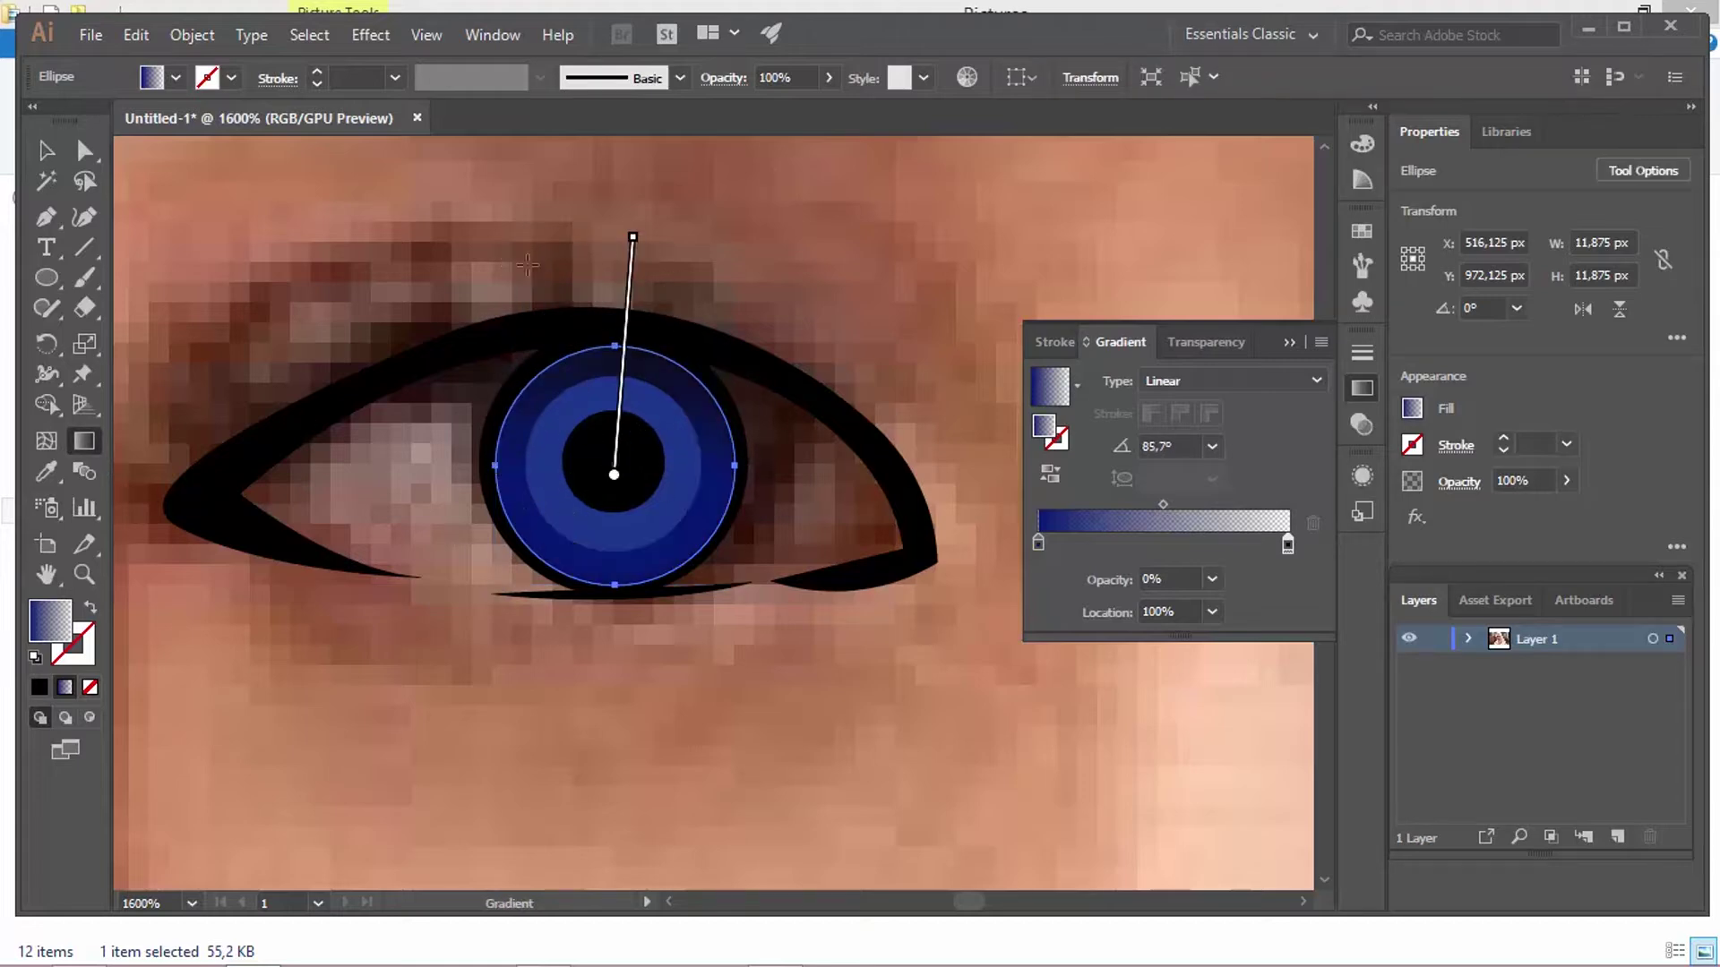
pyautogui.moveTo(618, 481)
pyautogui.mouseDown()
pyautogui.moveTo(601, 712)
pyautogui.moveTo(617, 588)
pyautogui.mouseUp()
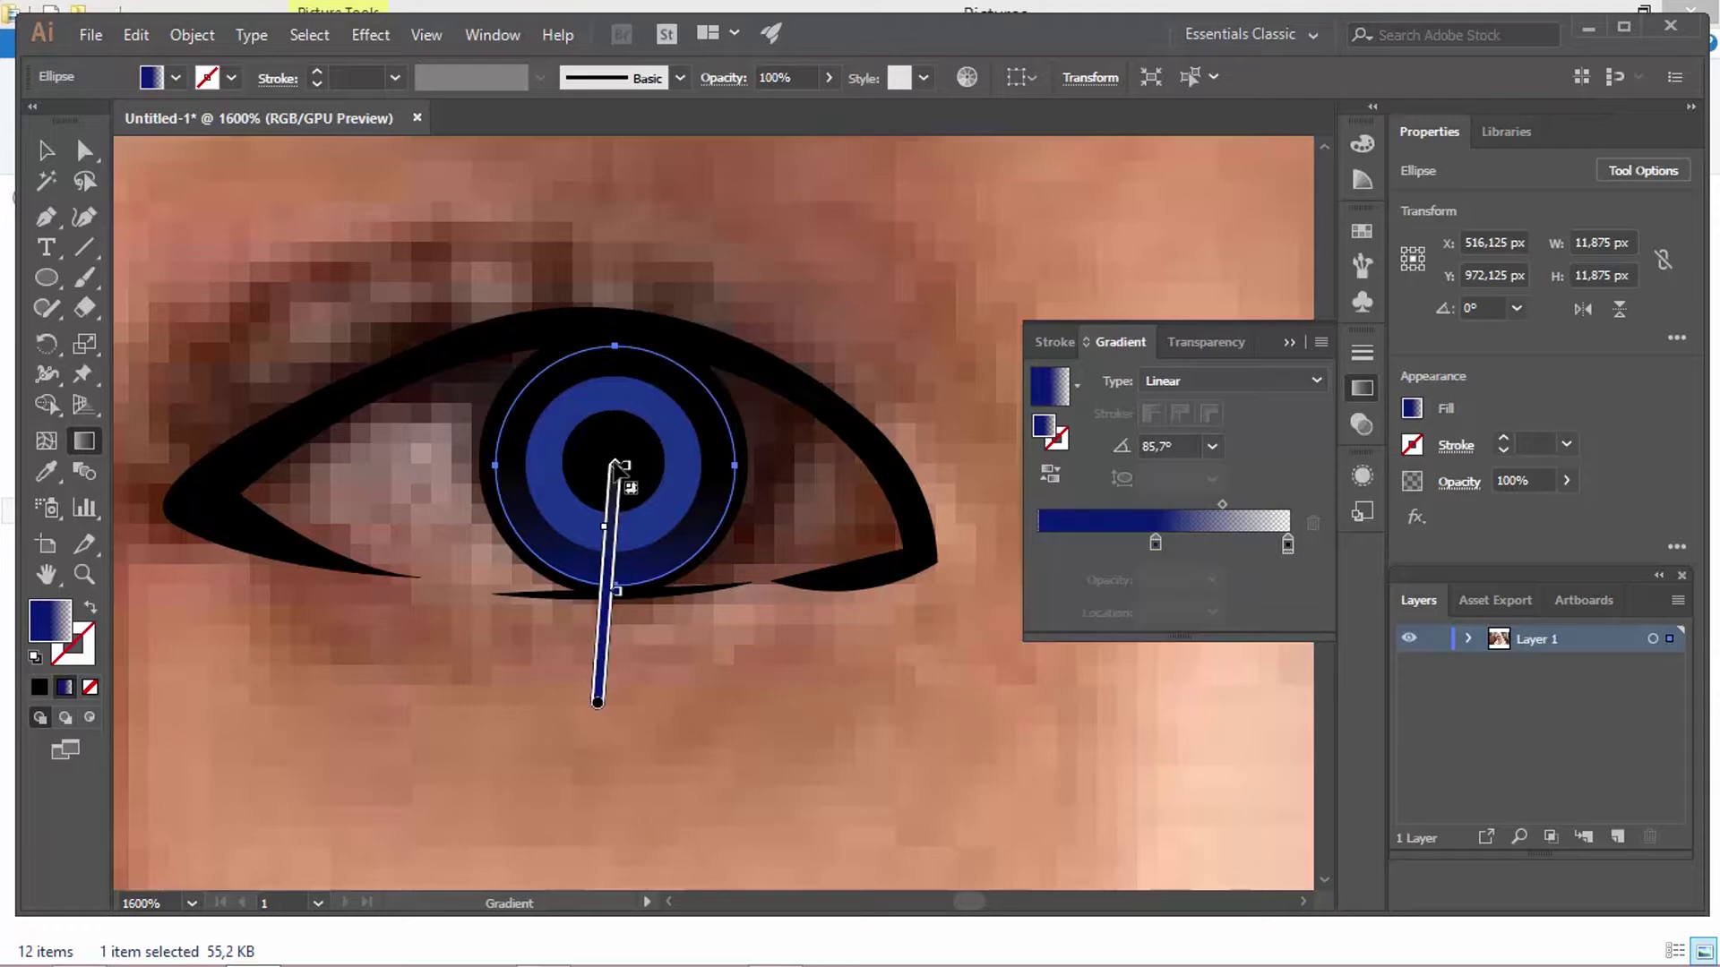
pyautogui.moveTo(598, 702); pyautogui.dragTo(602, 641)
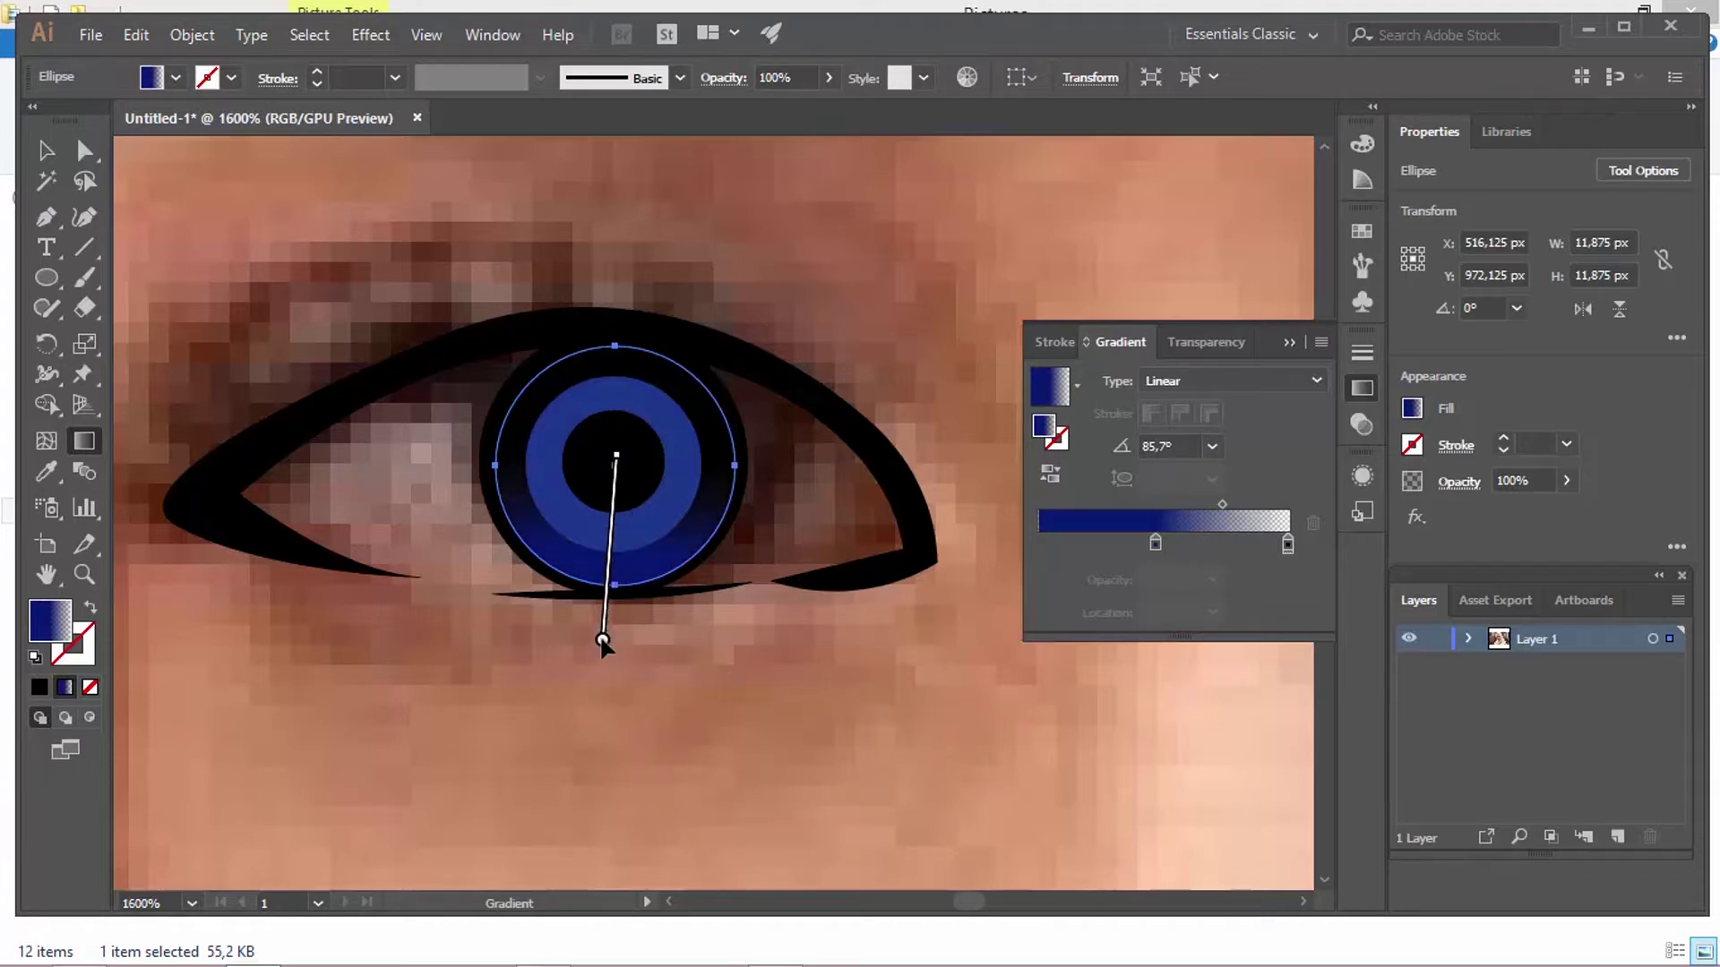
pyautogui.moveTo(619, 409); pyautogui.dragTo(598, 702)
pyautogui.moveTo(615, 415); pyautogui.dragTo(614, 704)
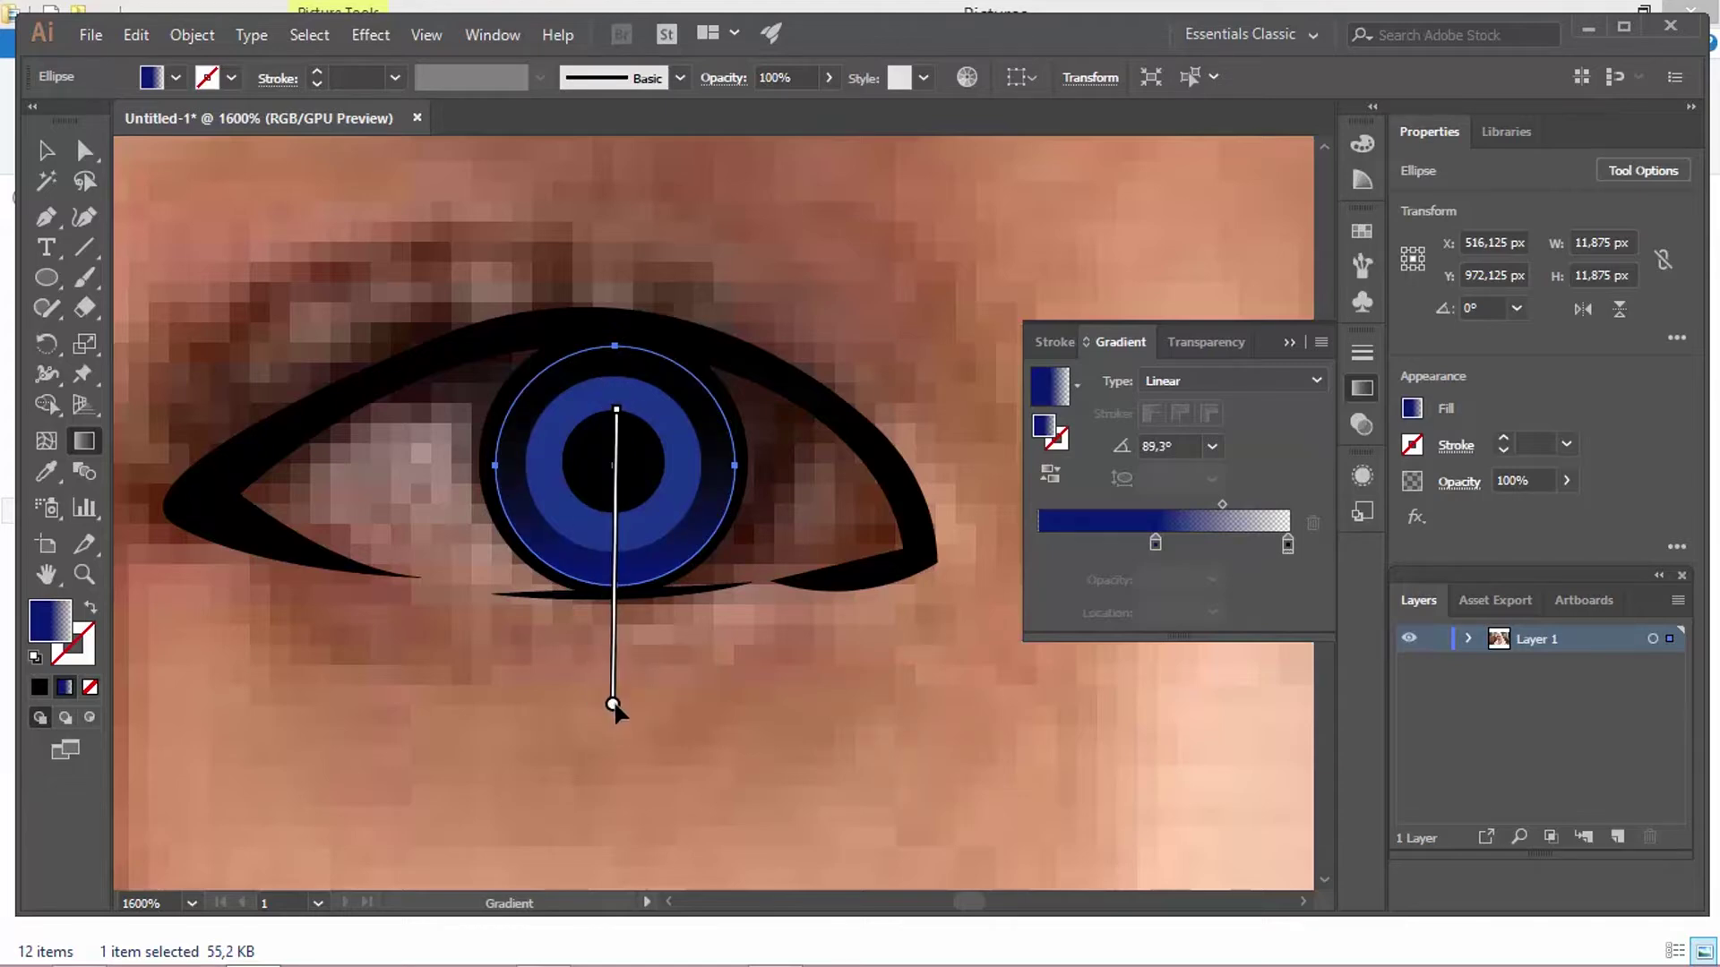
# Step: Apply a linear gradient to the lighter blue circle, starting from its own blue and fading to transparent
pyautogui.press('v')
pyautogui.click(660, 518)
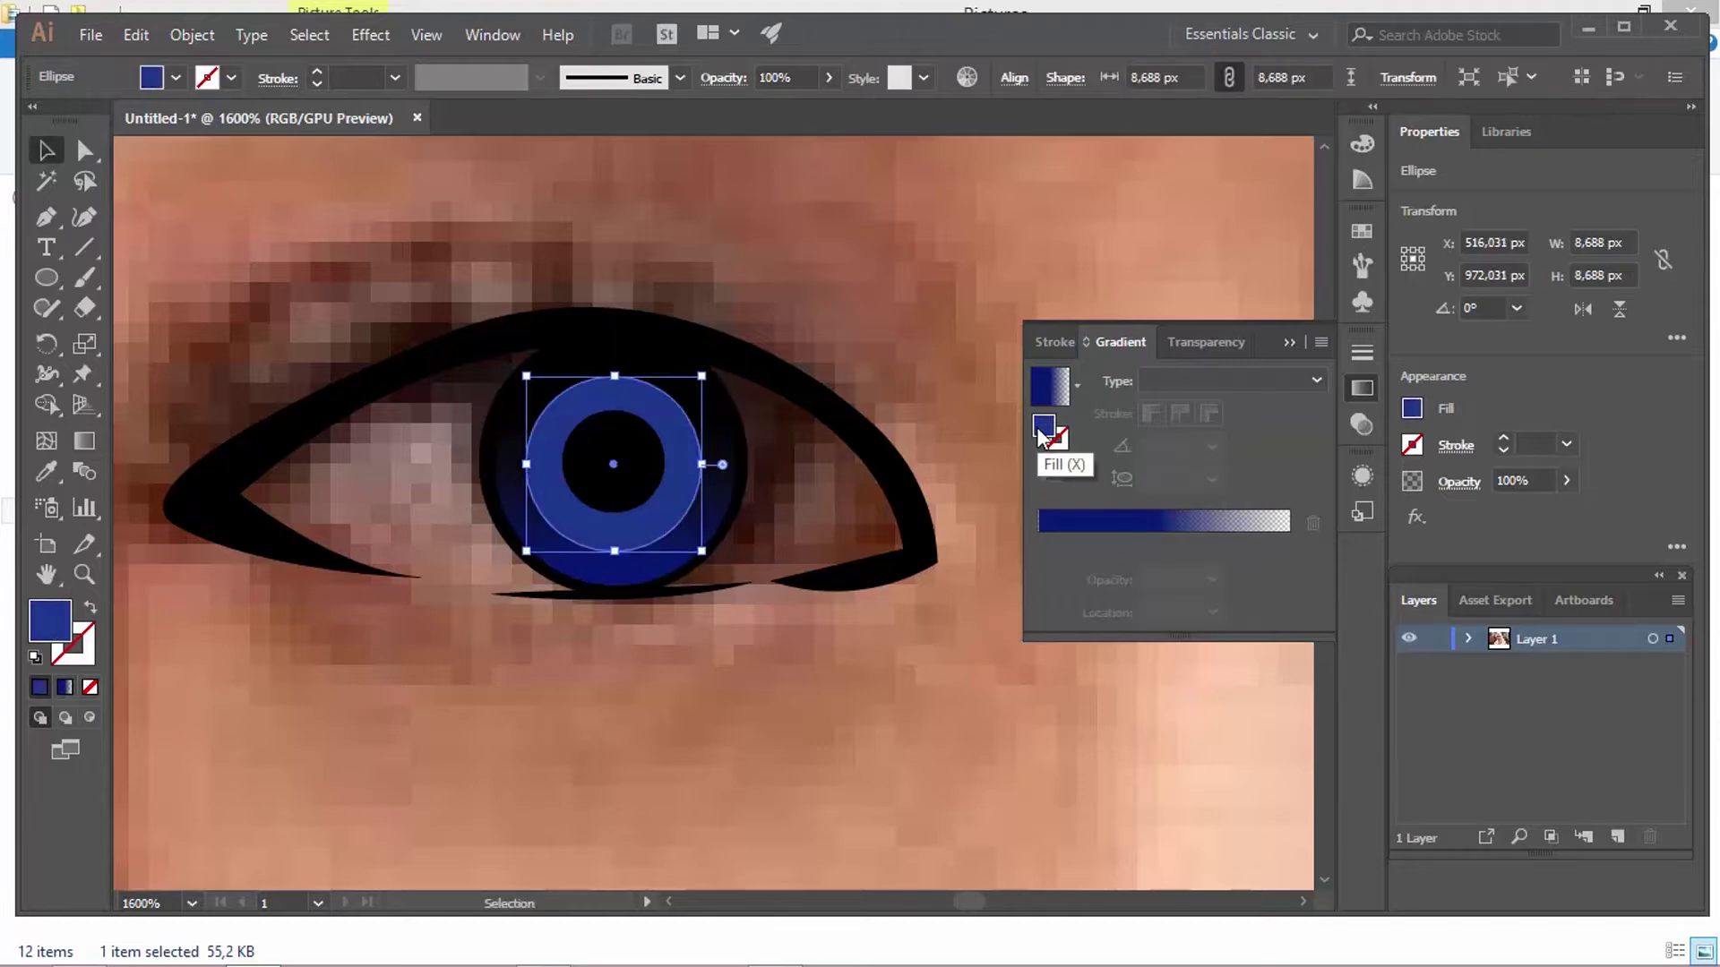
pyautogui.click(1036, 530)
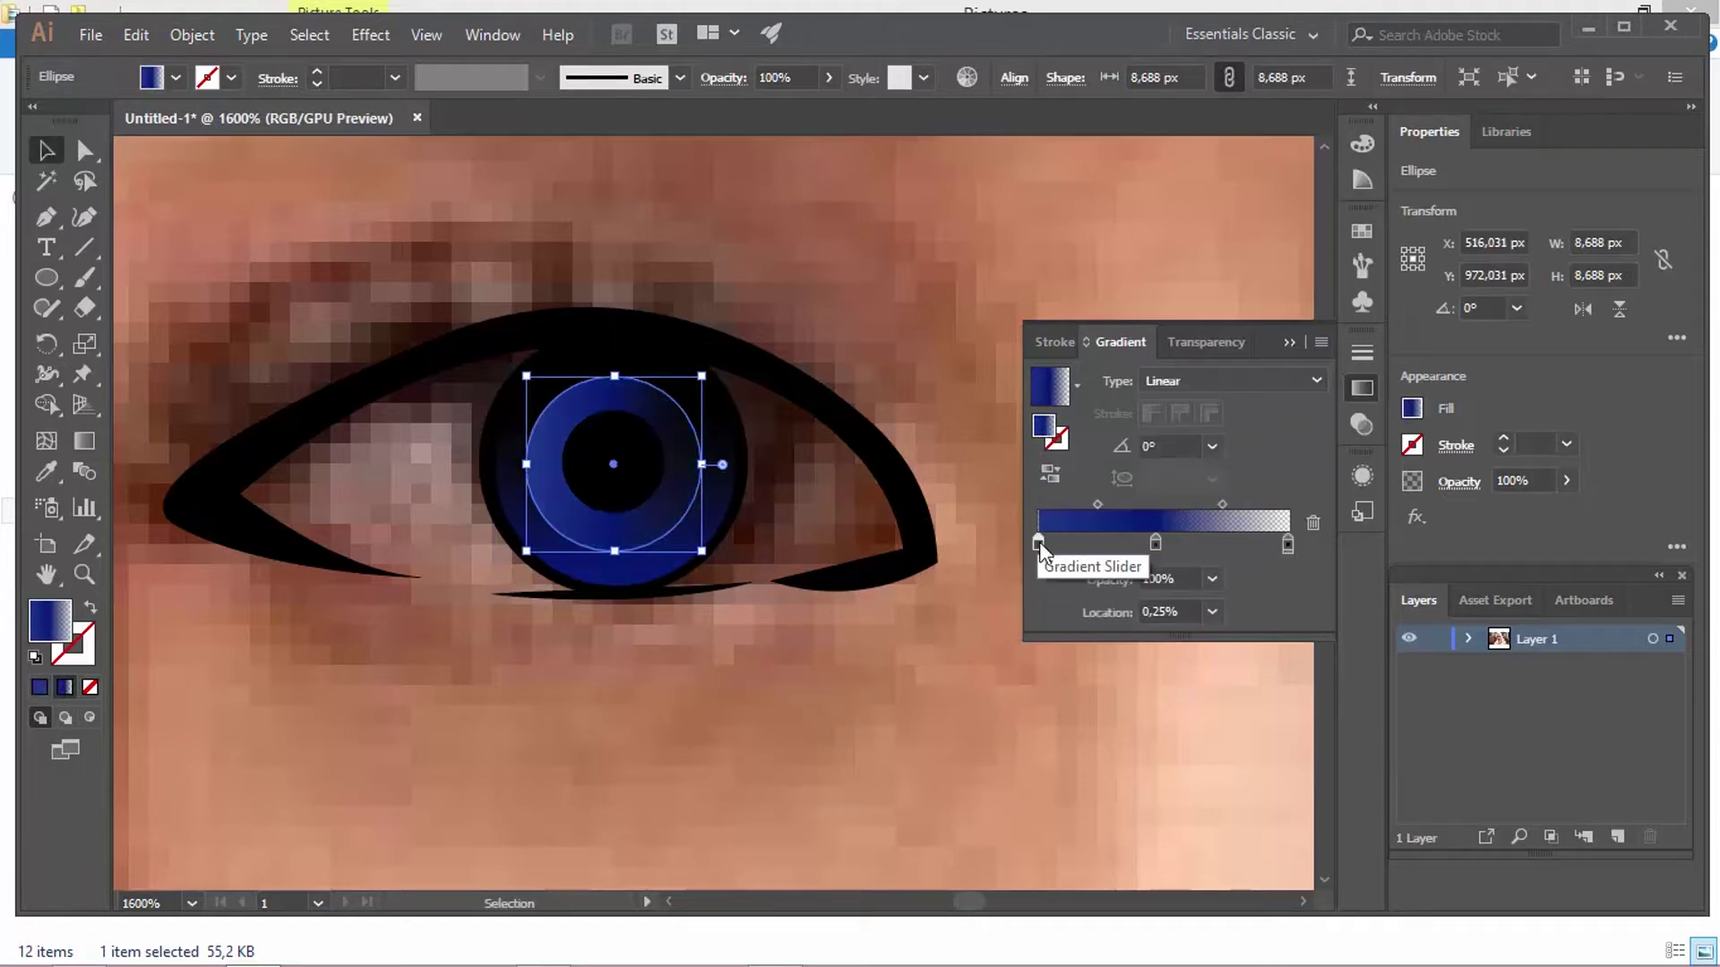
# Step: Turn the lighter blue circle's gradient to about 90°, running from below the lower lid line up to the pupil's centre
pyautogui.click(84, 440)
pyautogui.click(1157, 543)
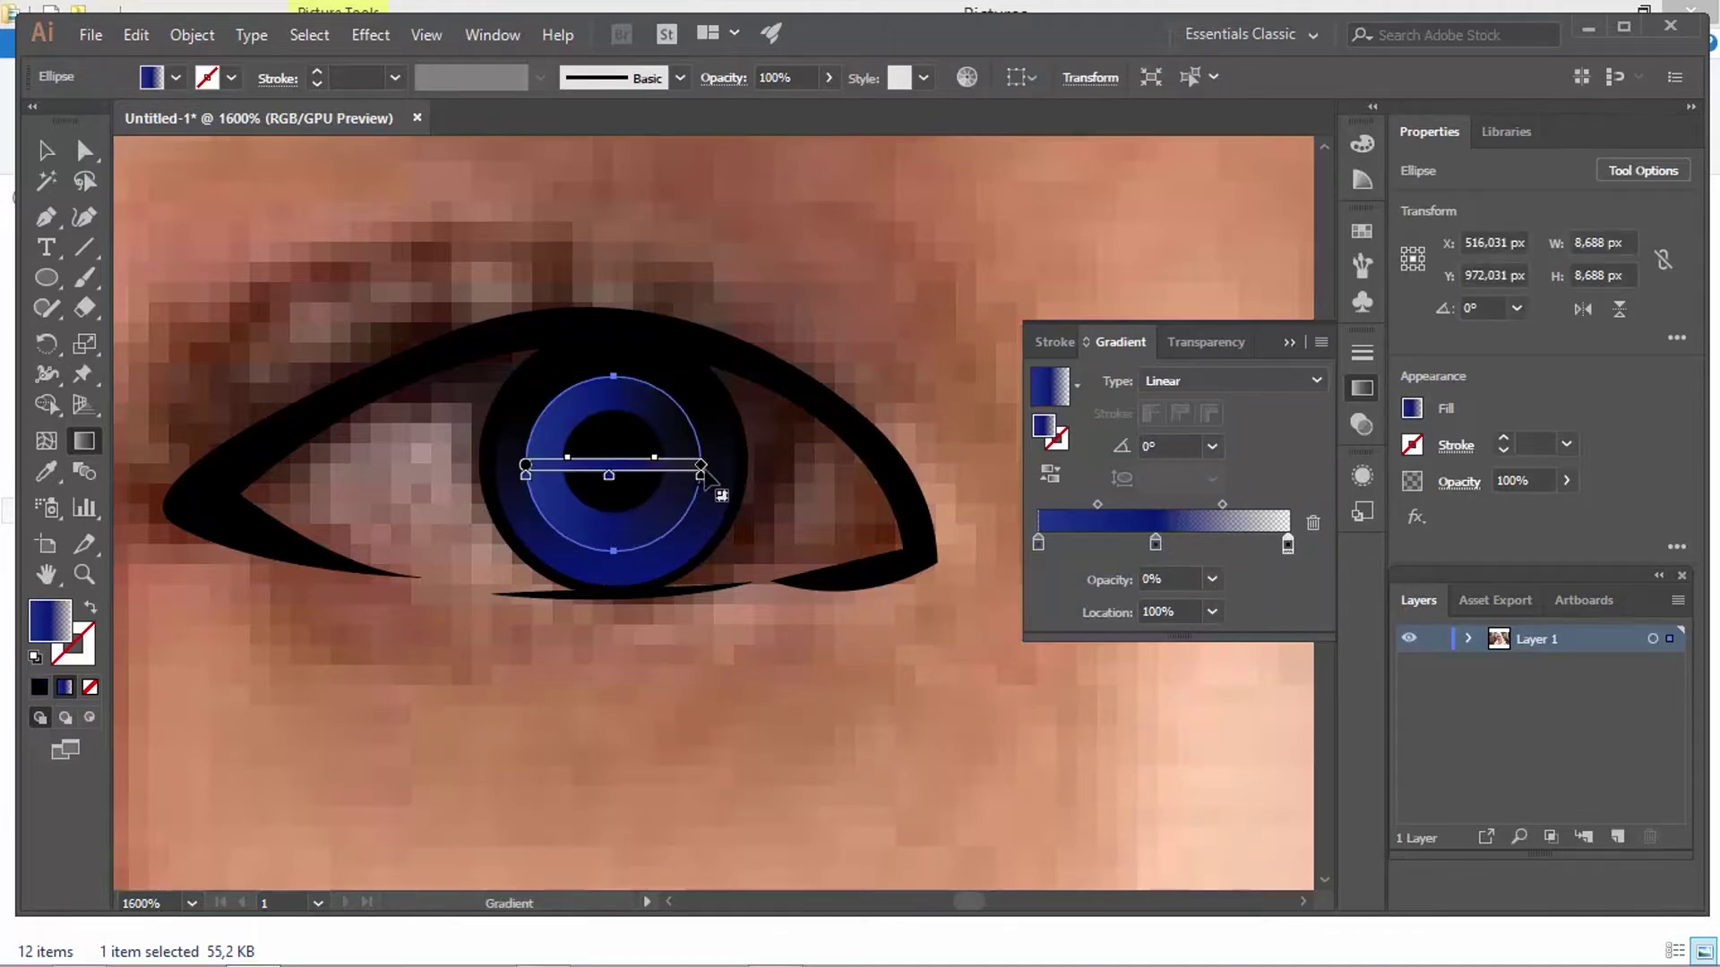
pyautogui.moveTo(710, 455); pyautogui.dragTo(524, 308)
pyautogui.moveTo(612, 464)
pyautogui.mouseDown()
pyautogui.moveTo(575, 633)
pyautogui.moveTo(613, 637)
pyautogui.mouseUp()
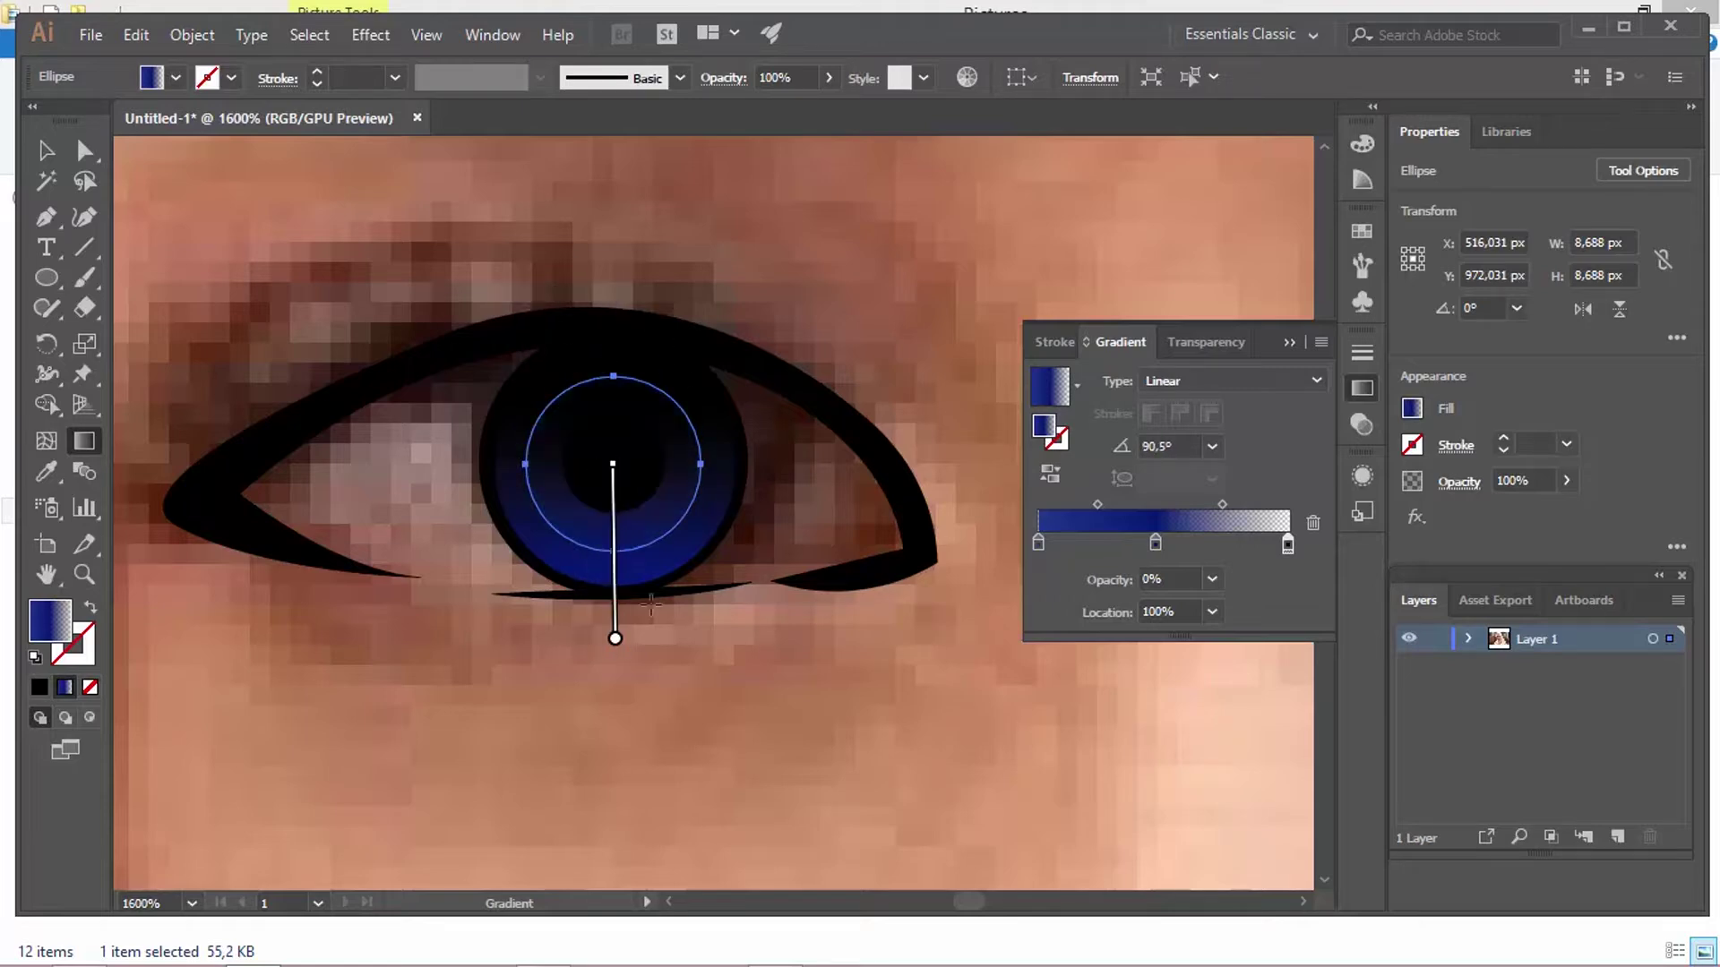
pyautogui.moveTo(606, 562)
pyautogui.mouseDown()
pyautogui.moveTo(605, 468)
pyautogui.moveTo(607, 578)
pyautogui.moveTo(606, 556)
pyautogui.mouseUp()
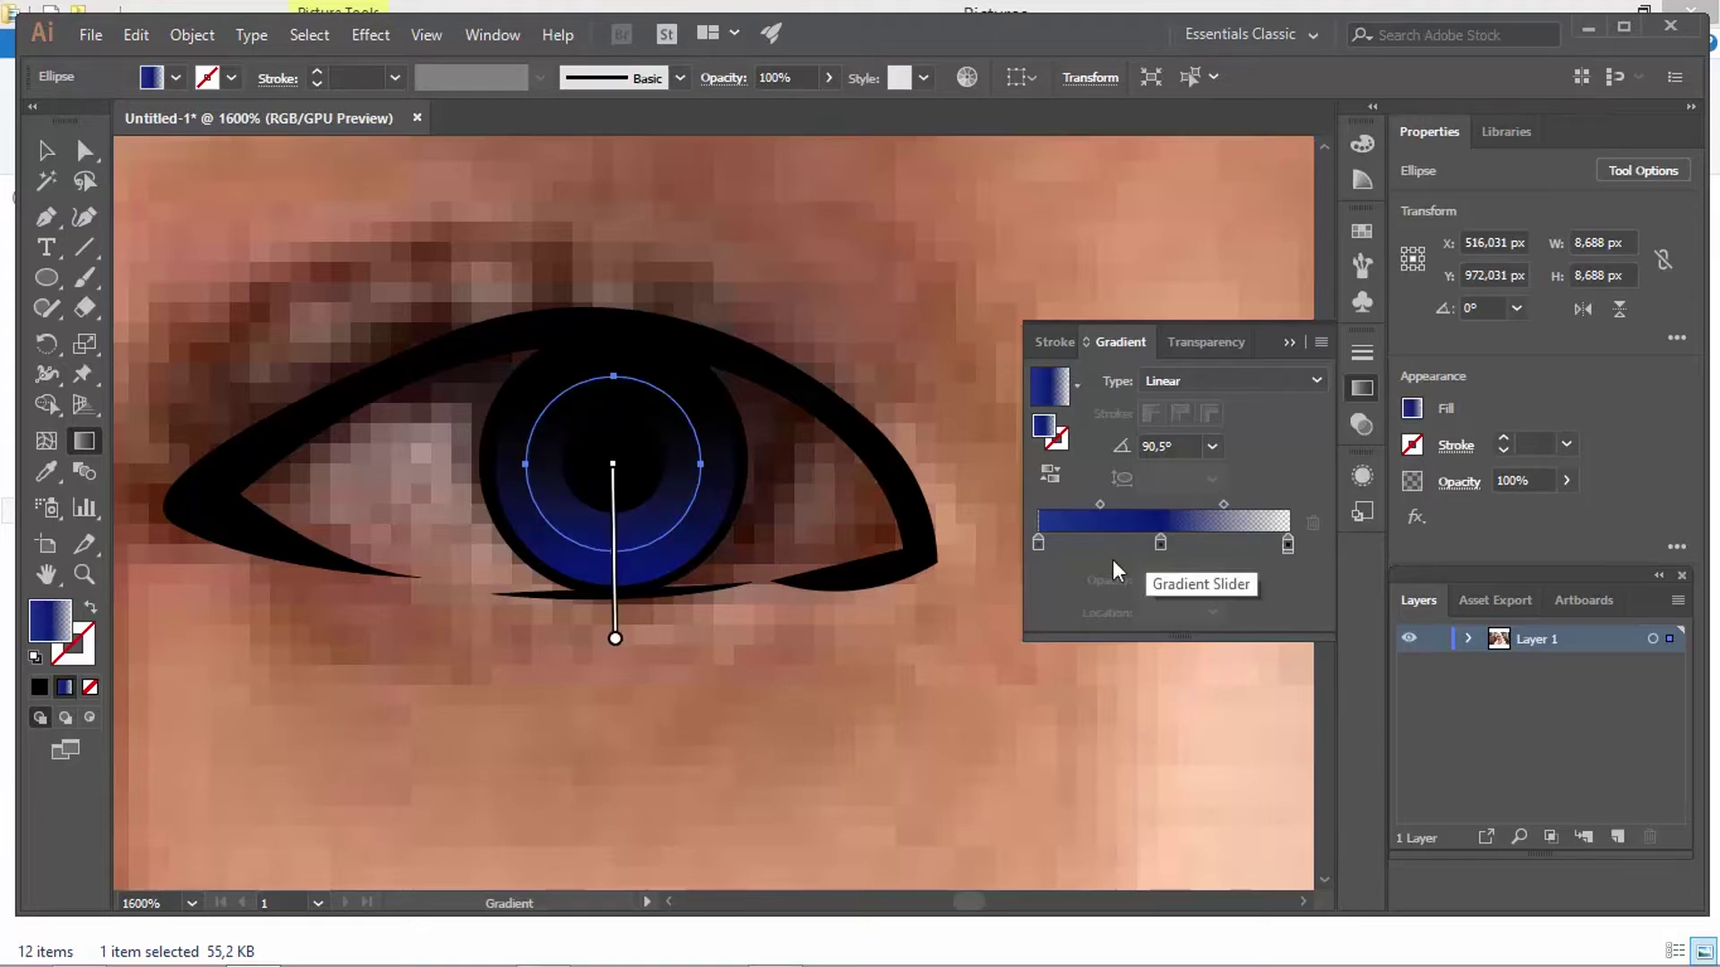
pyautogui.click(1162, 544)
pyautogui.click(1315, 525)
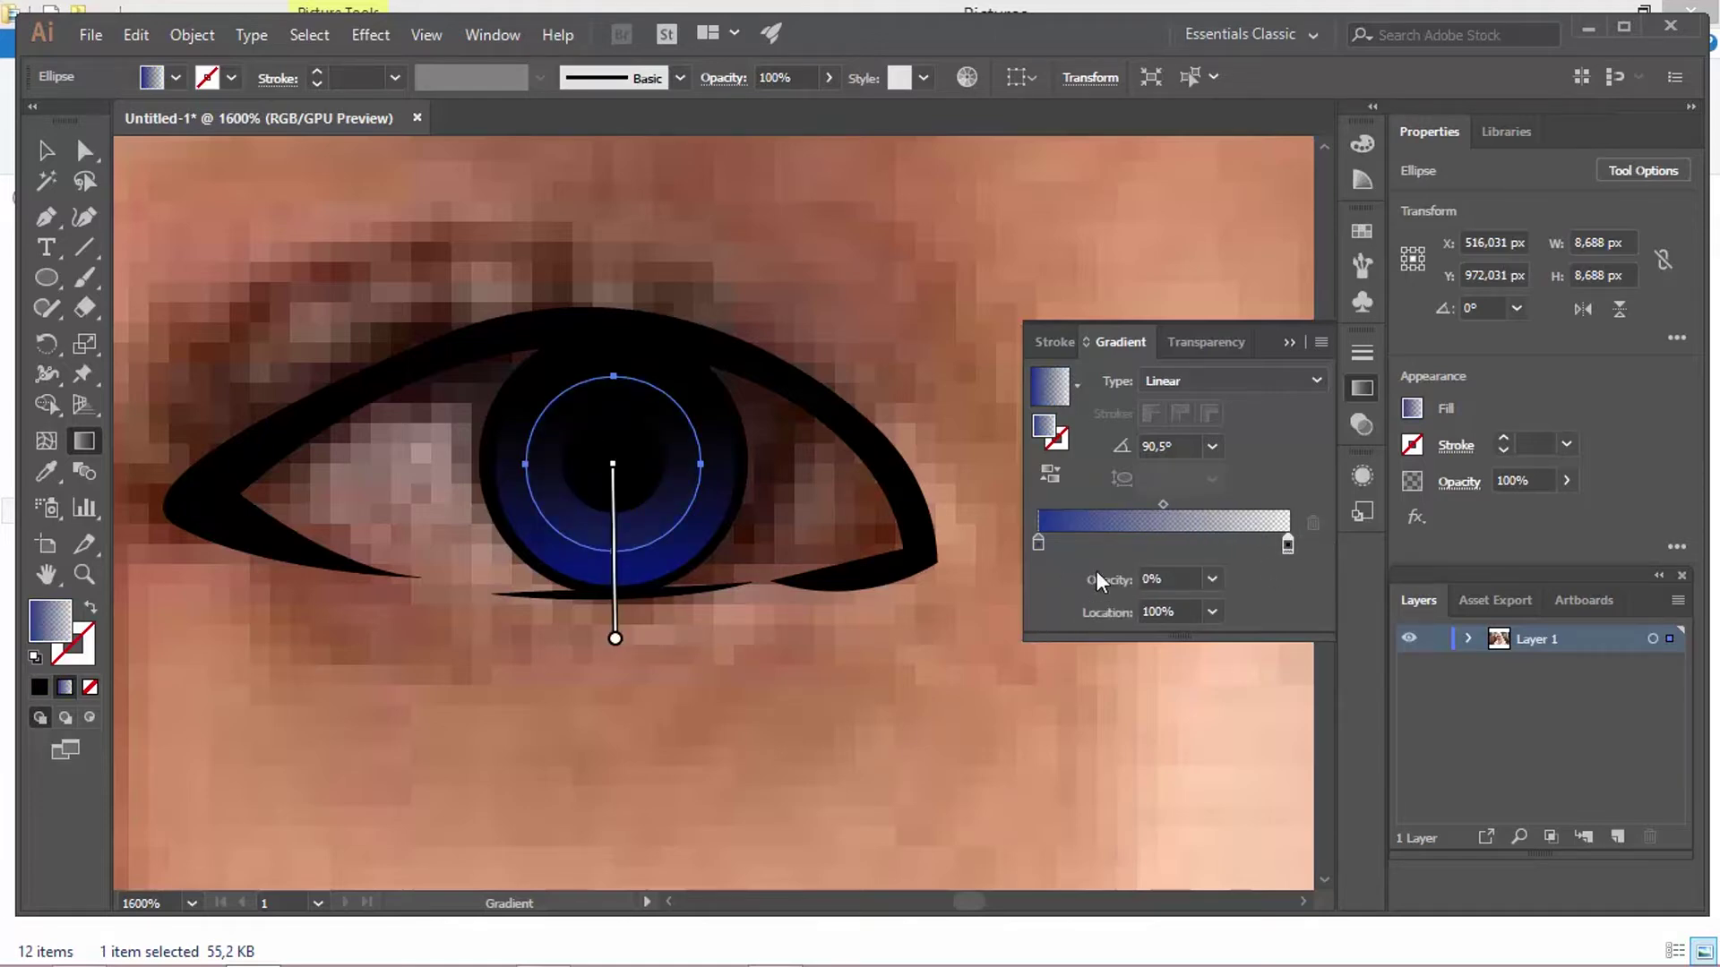
pyautogui.hotkey('ctrl', 'z')
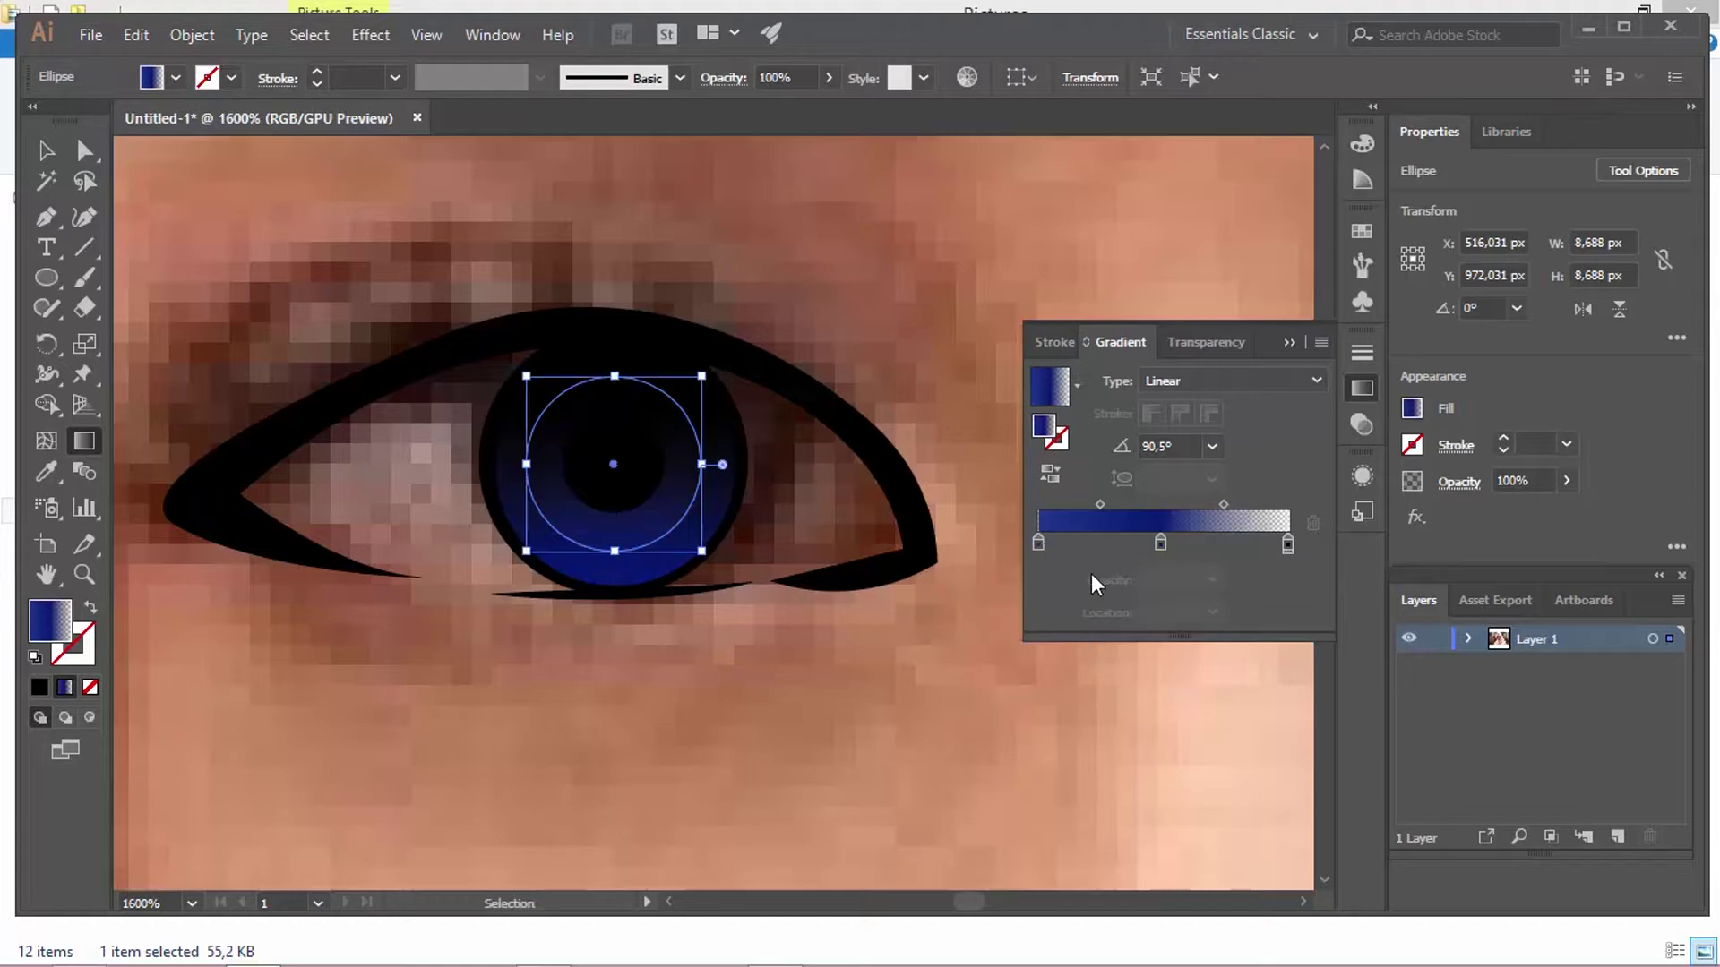
pyautogui.click(1040, 543)
pyautogui.click(1166, 545)
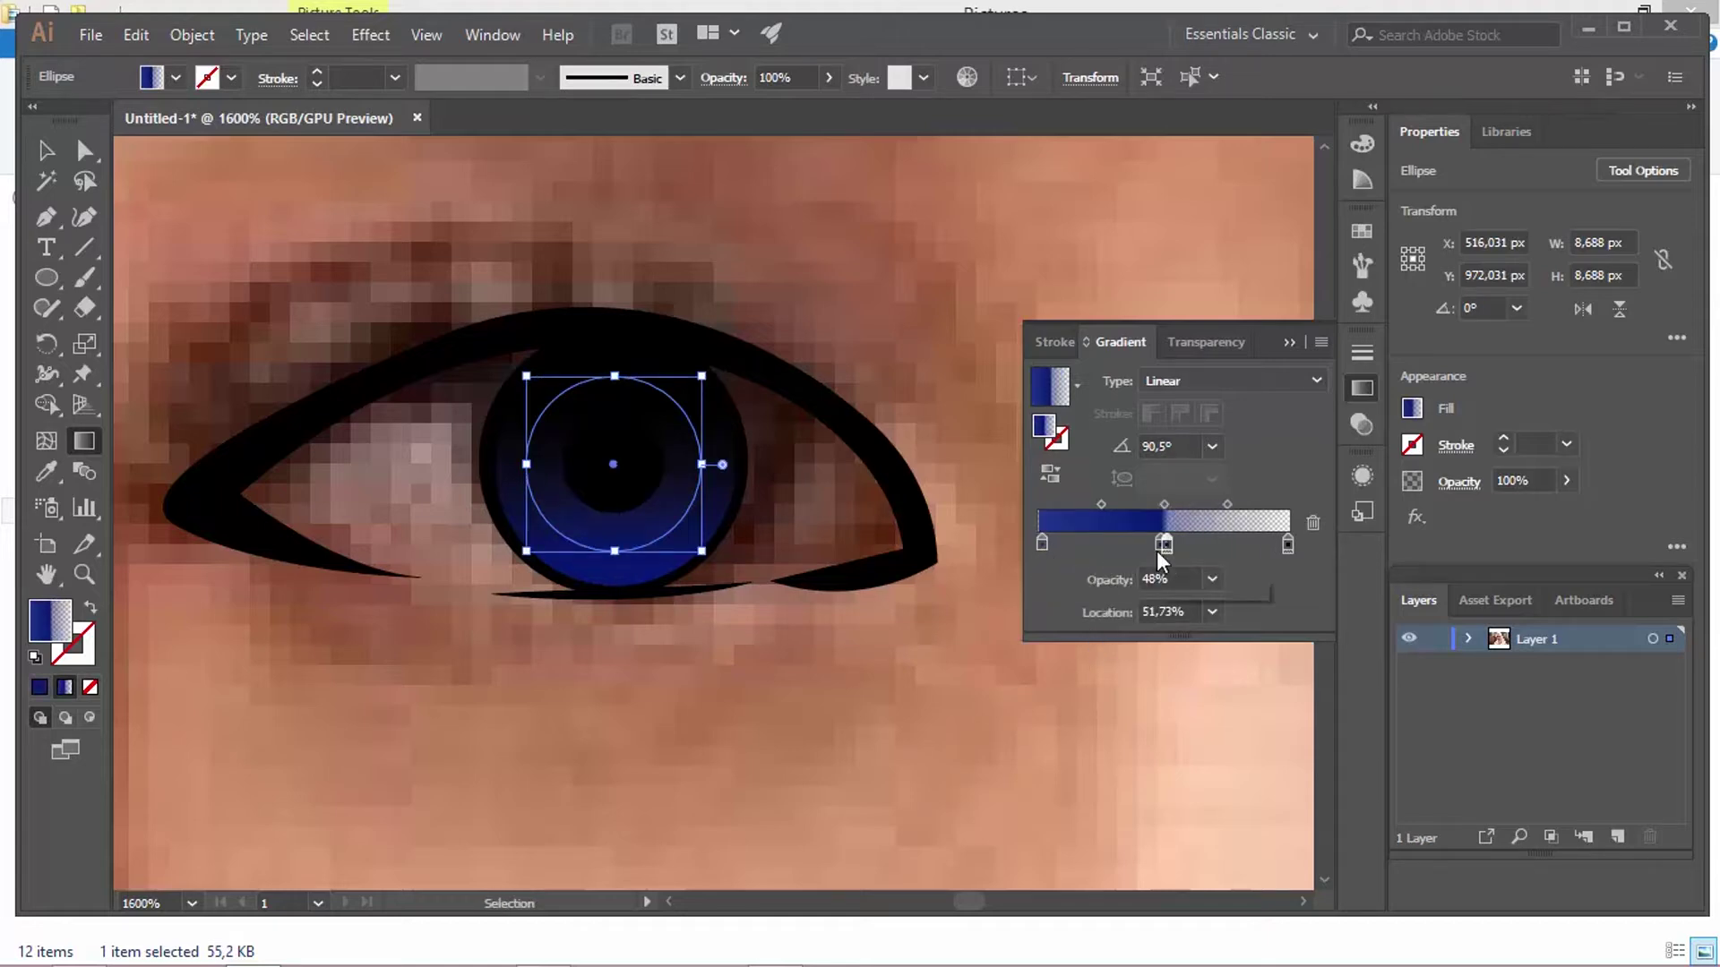
pyautogui.moveTo(1158, 552); pyautogui.dragTo(1216, 603)
pyautogui.hotkey('ctrl', 'z')
pyautogui.hotkey('ctrl', 'z')
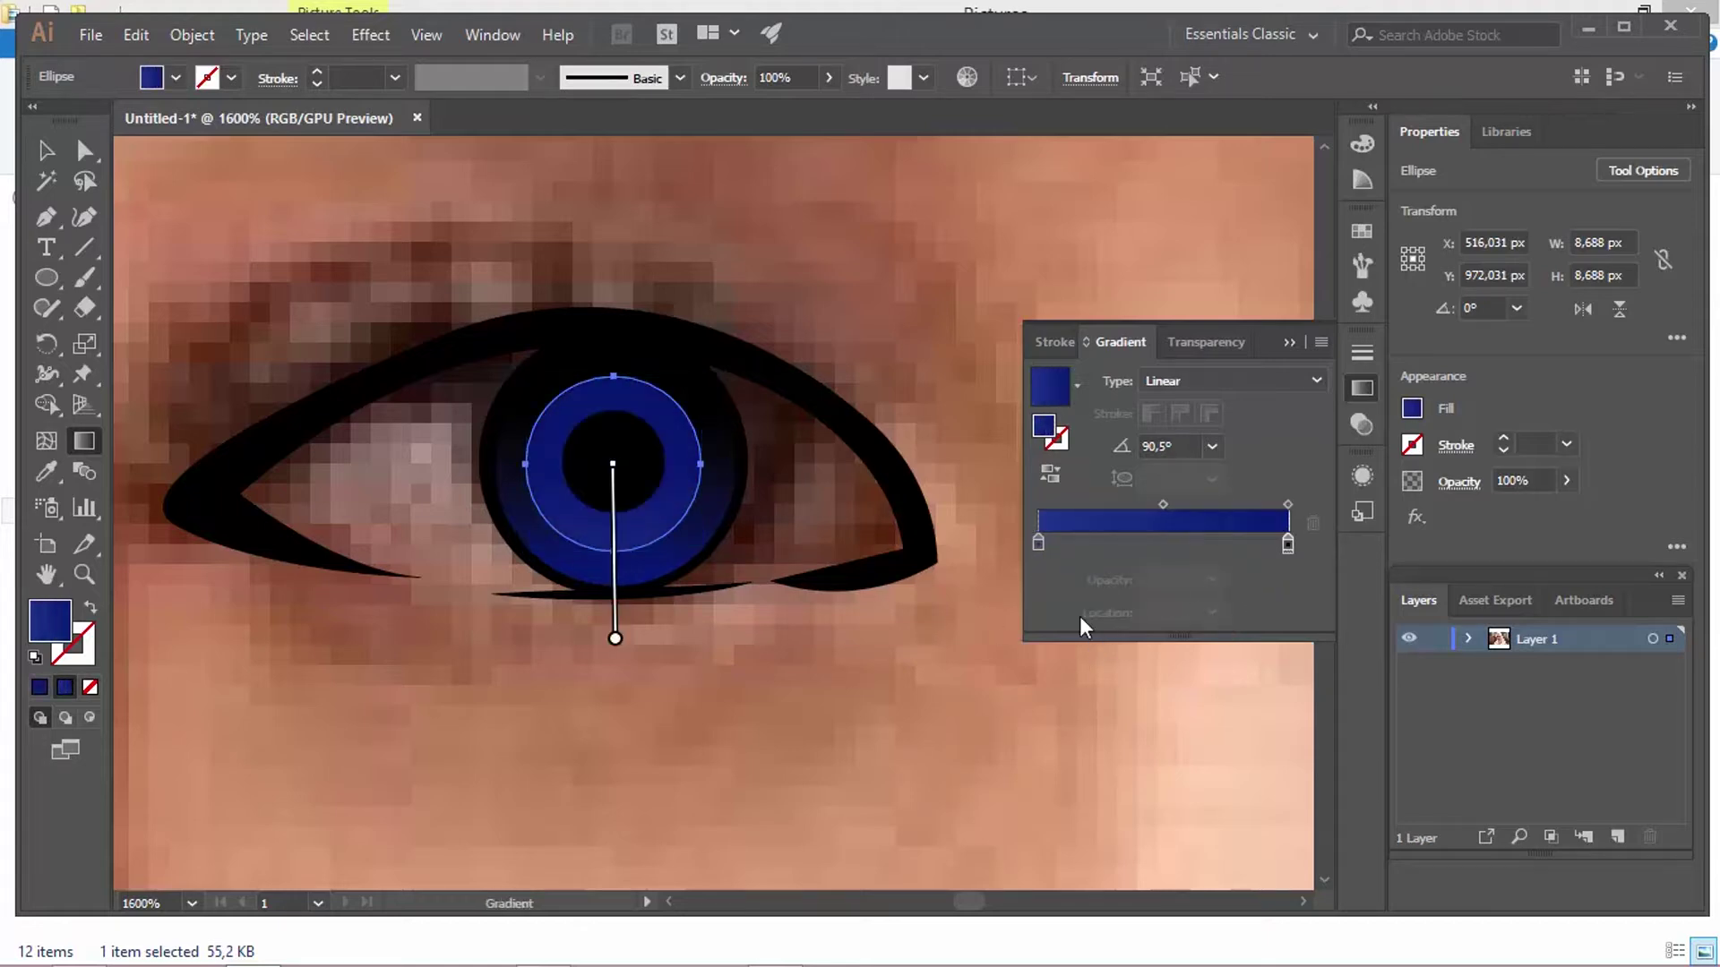
# Step: Reduce the lighter blue circle's gradient to two stops and set the end stop's opacity to 0%
pyautogui.click(1289, 545)
pyautogui.click(1310, 522)
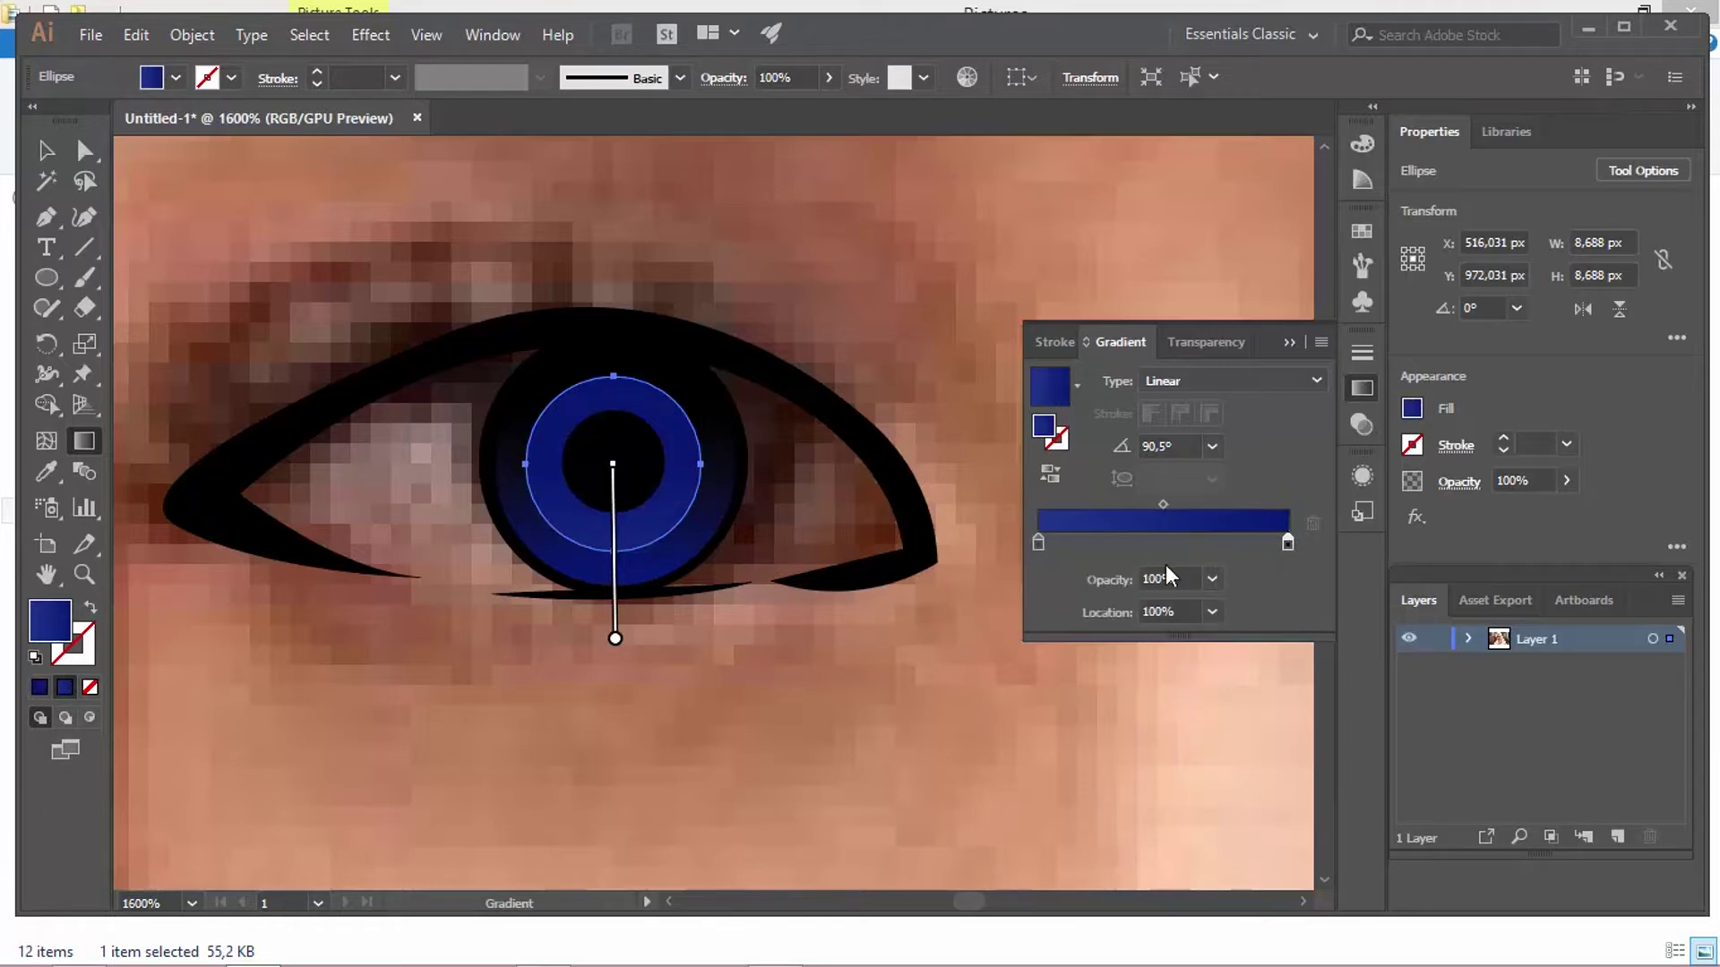
pyautogui.click(1212, 579)
pyautogui.click(1227, 611)
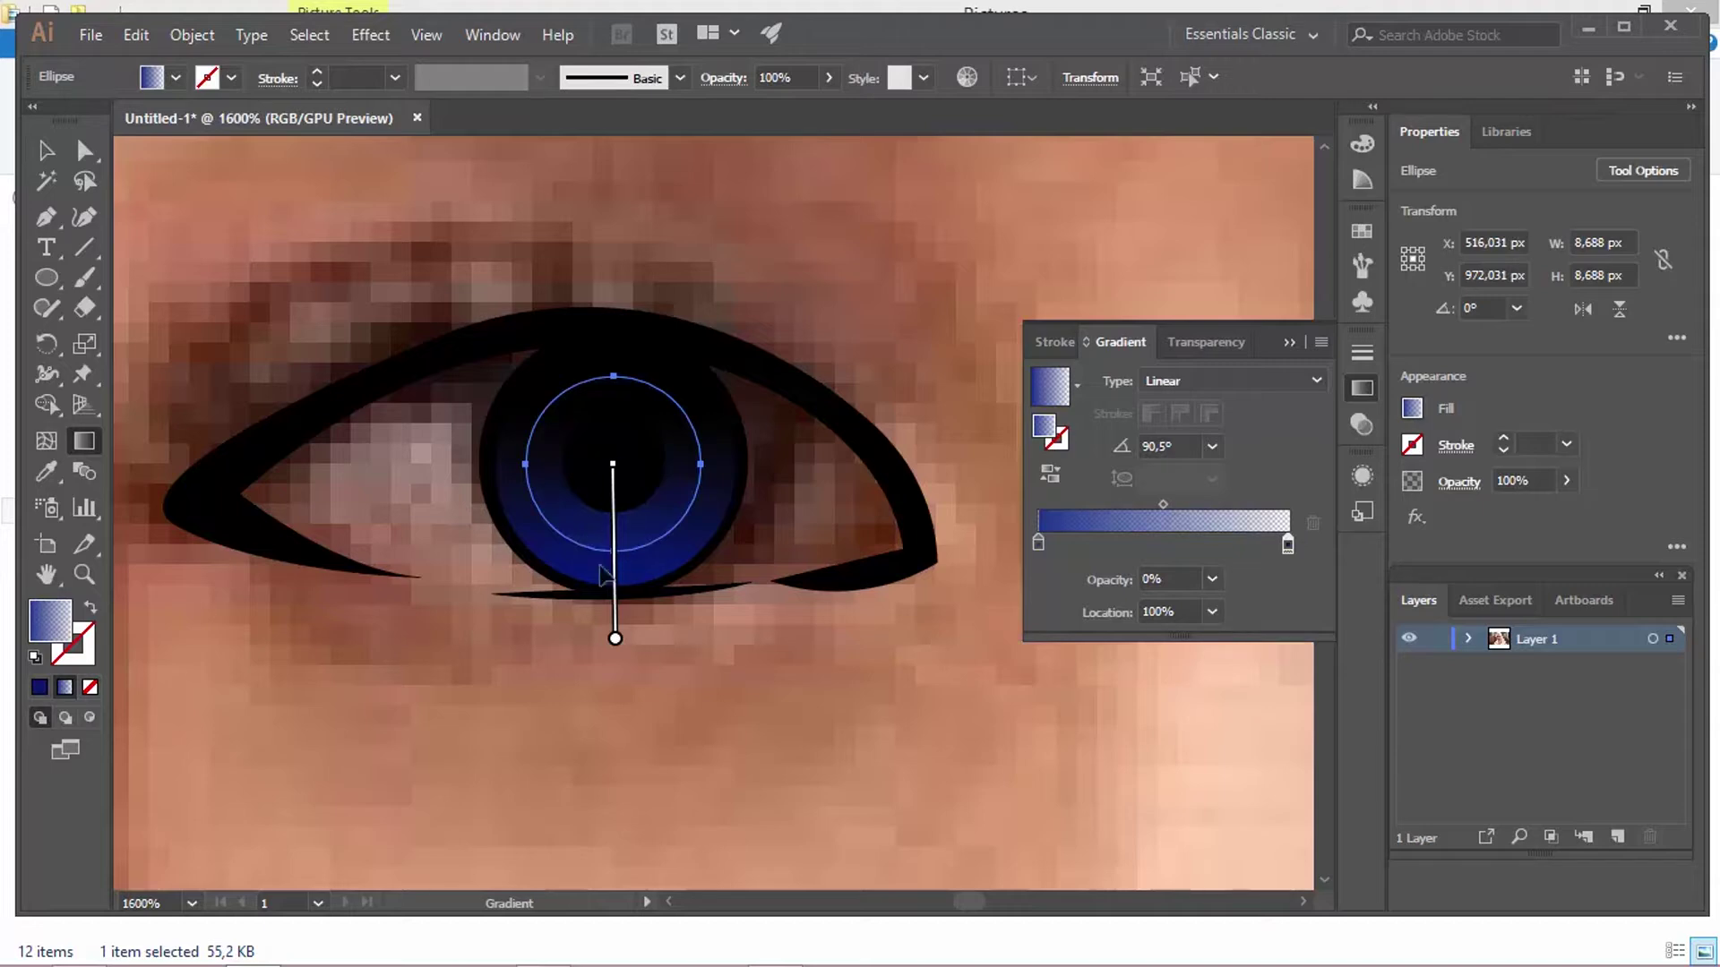
# Step: Stretch the lighter blue circle's gradient from well below the lower lid up into the pupil's upper half, with its solid blue stop at 36.7%
pyautogui.moveTo(614, 639)
pyautogui.mouseDown()
pyautogui.moveTo(614, 580)
pyautogui.moveTo(614, 710)
pyautogui.mouseUp()
pyautogui.moveTo(614, 536); pyautogui.dragTo(612, 352)
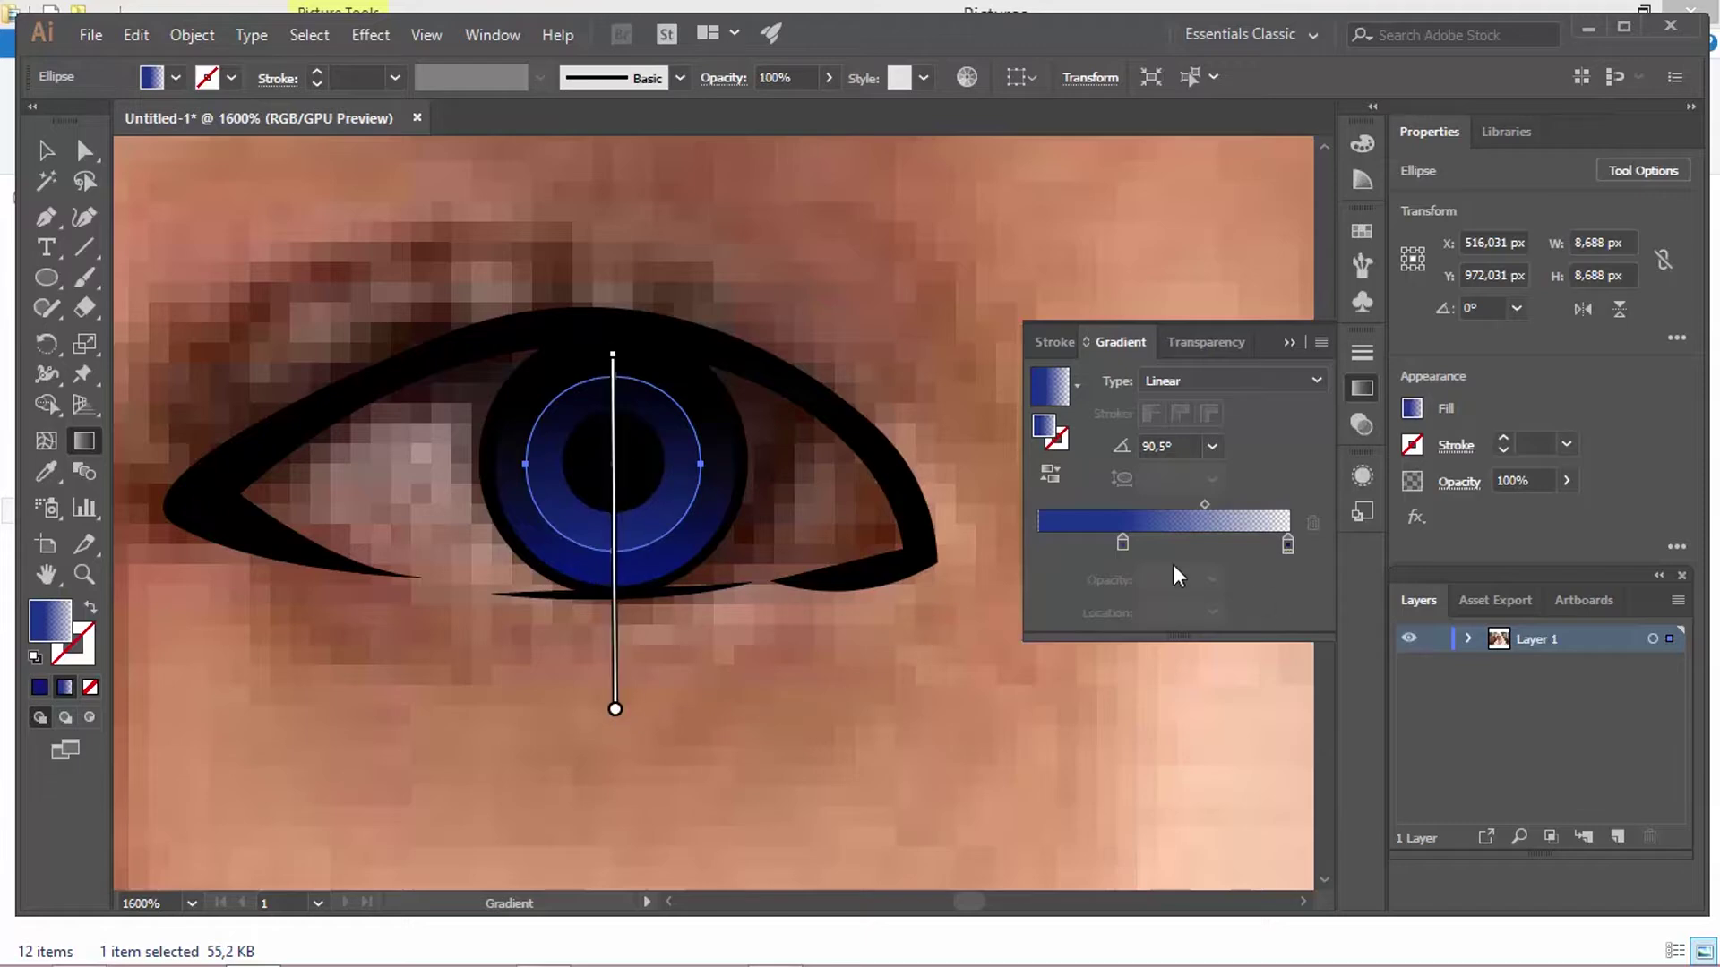
pyautogui.moveTo(1120, 545); pyautogui.dragTo(1048, 548)
pyautogui.moveTo(1052, 550); pyautogui.dragTo(1130, 541)
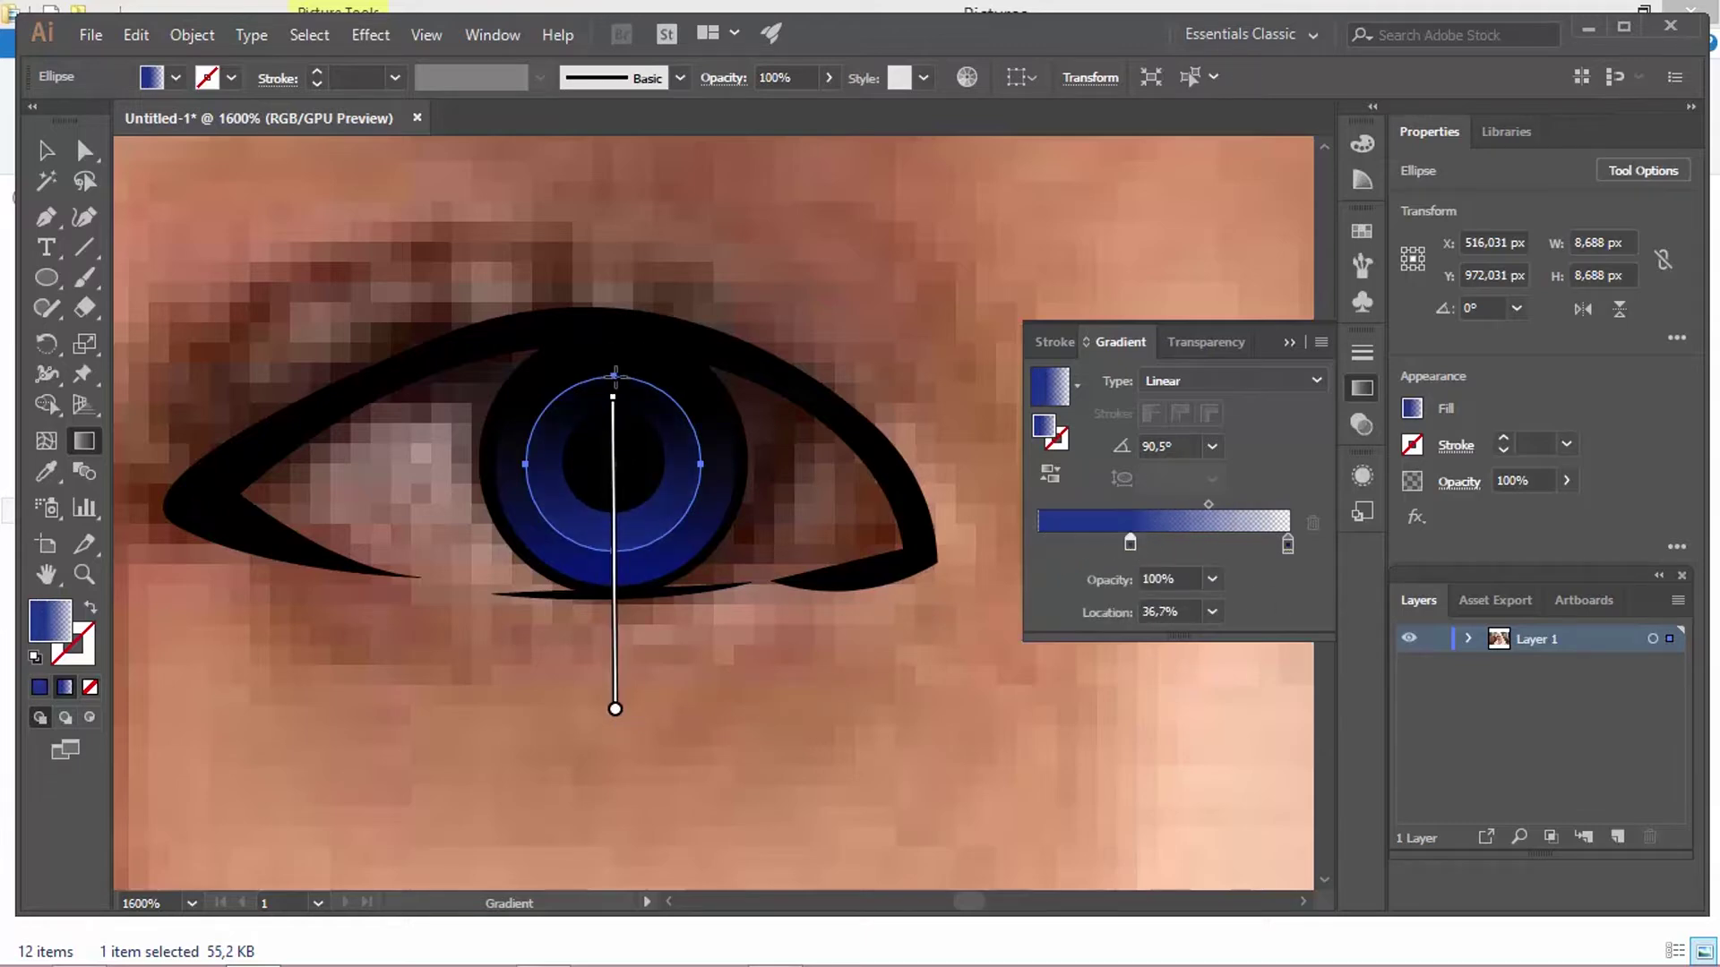
pyautogui.moveTo(631, 538)
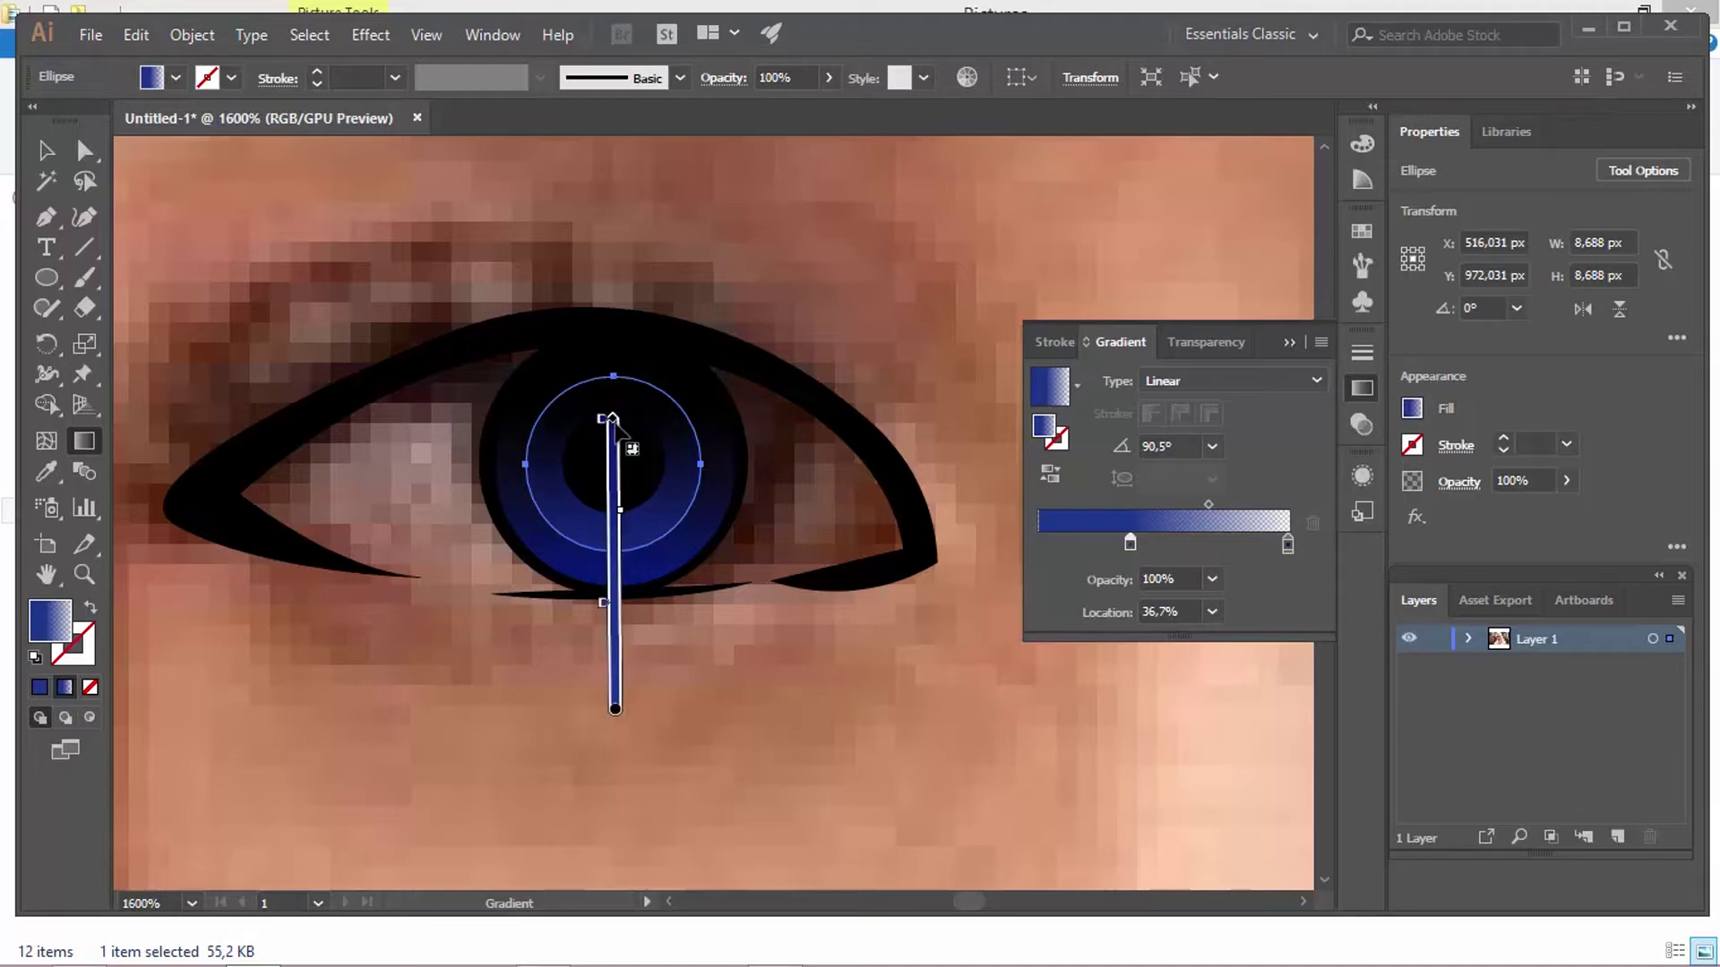
pyautogui.moveTo(610, 403); pyautogui.dragTo(618, 447)
pyautogui.press('v')
pyautogui.click(611, 654)
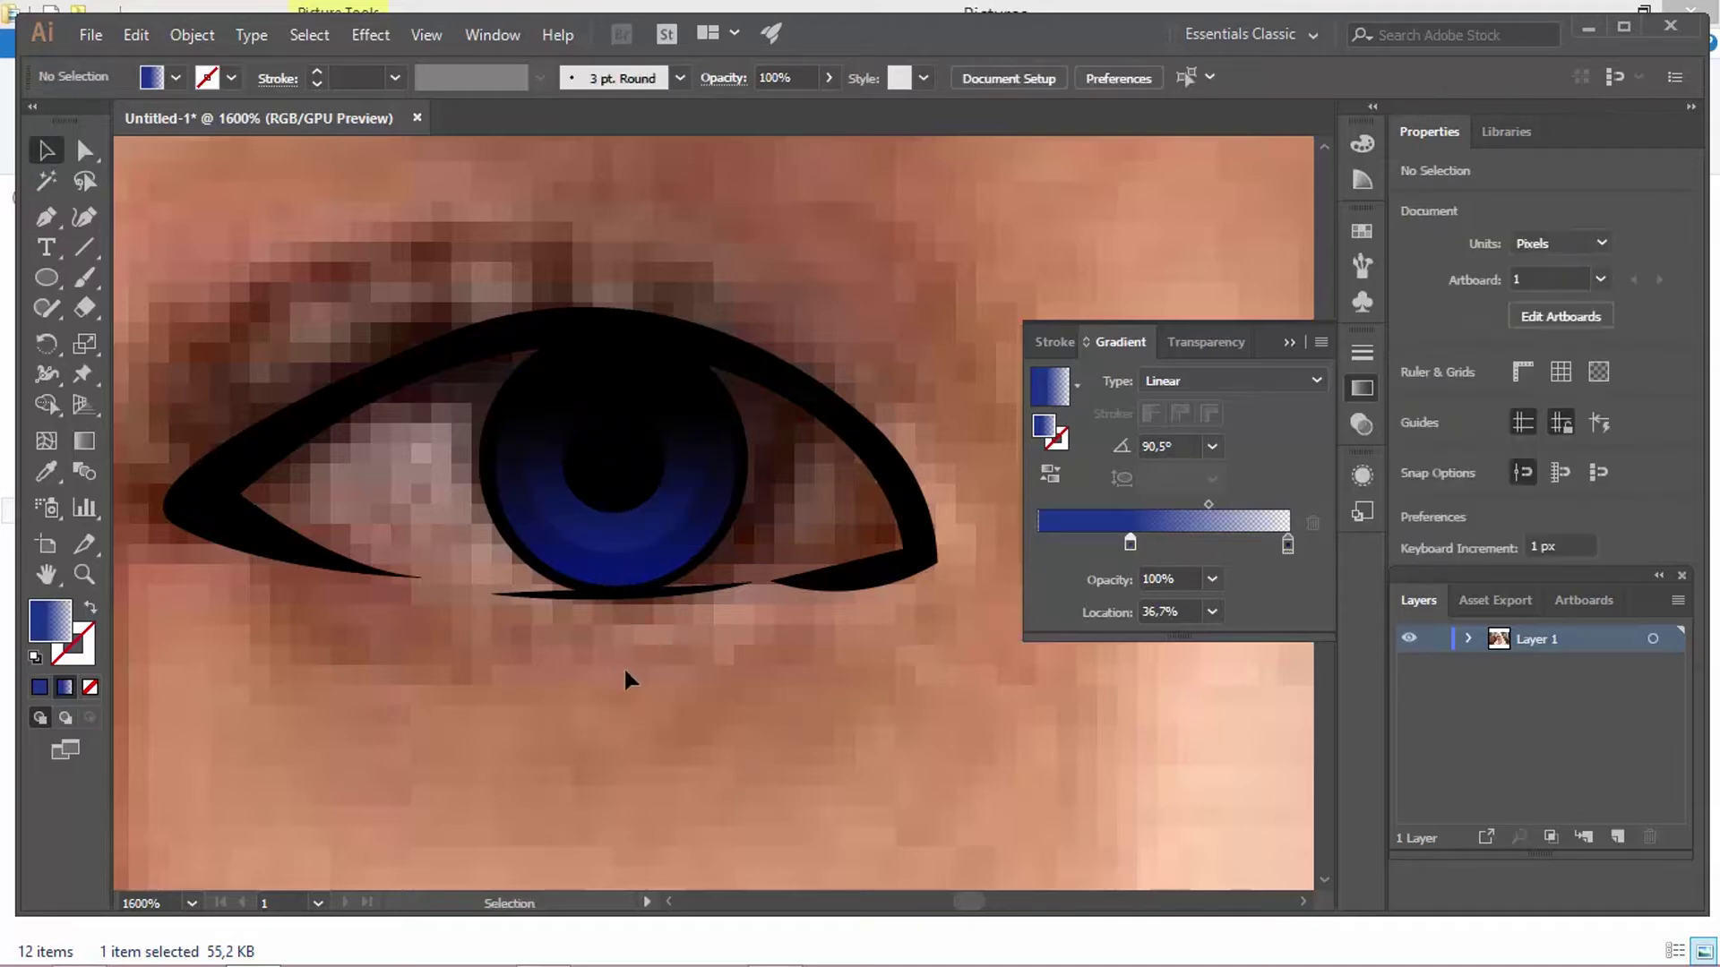
# Step: Draw three white borderless ellipses over the iris and pupil: about 2.7 × 1.4 px upper left, a smaller one right, and about 4.25 × 1.6 px below
pyautogui.click(59, 278)
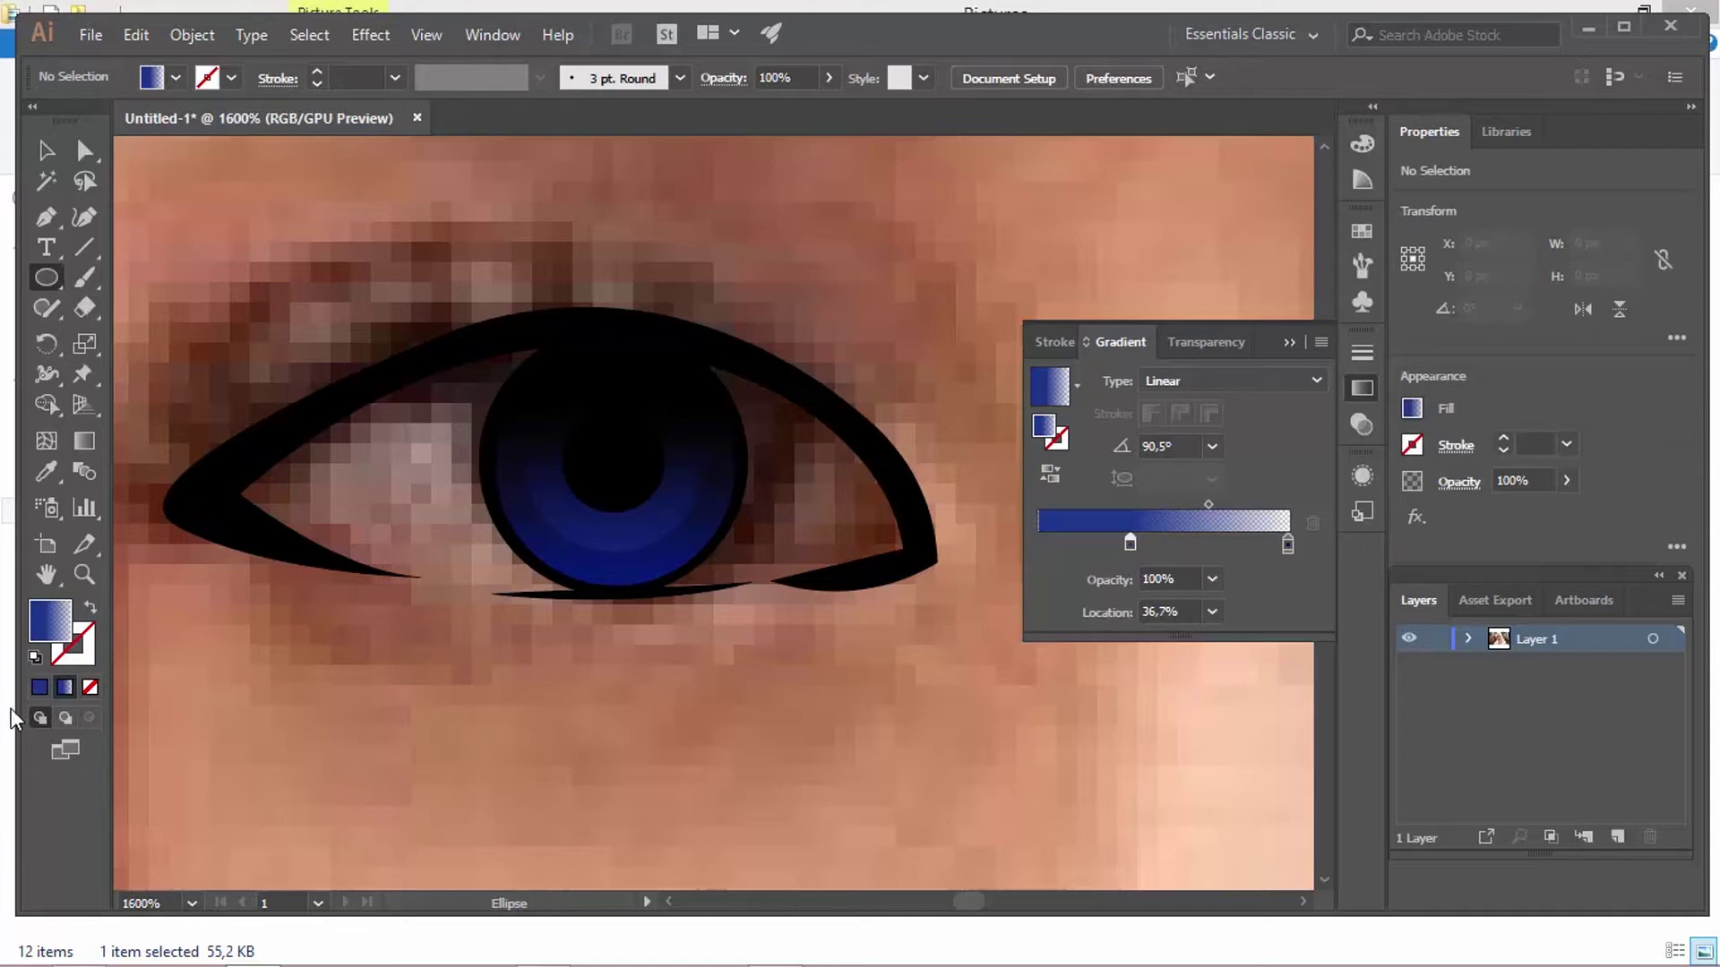
pyautogui.click(40, 687)
pyautogui.click(1068, 170)
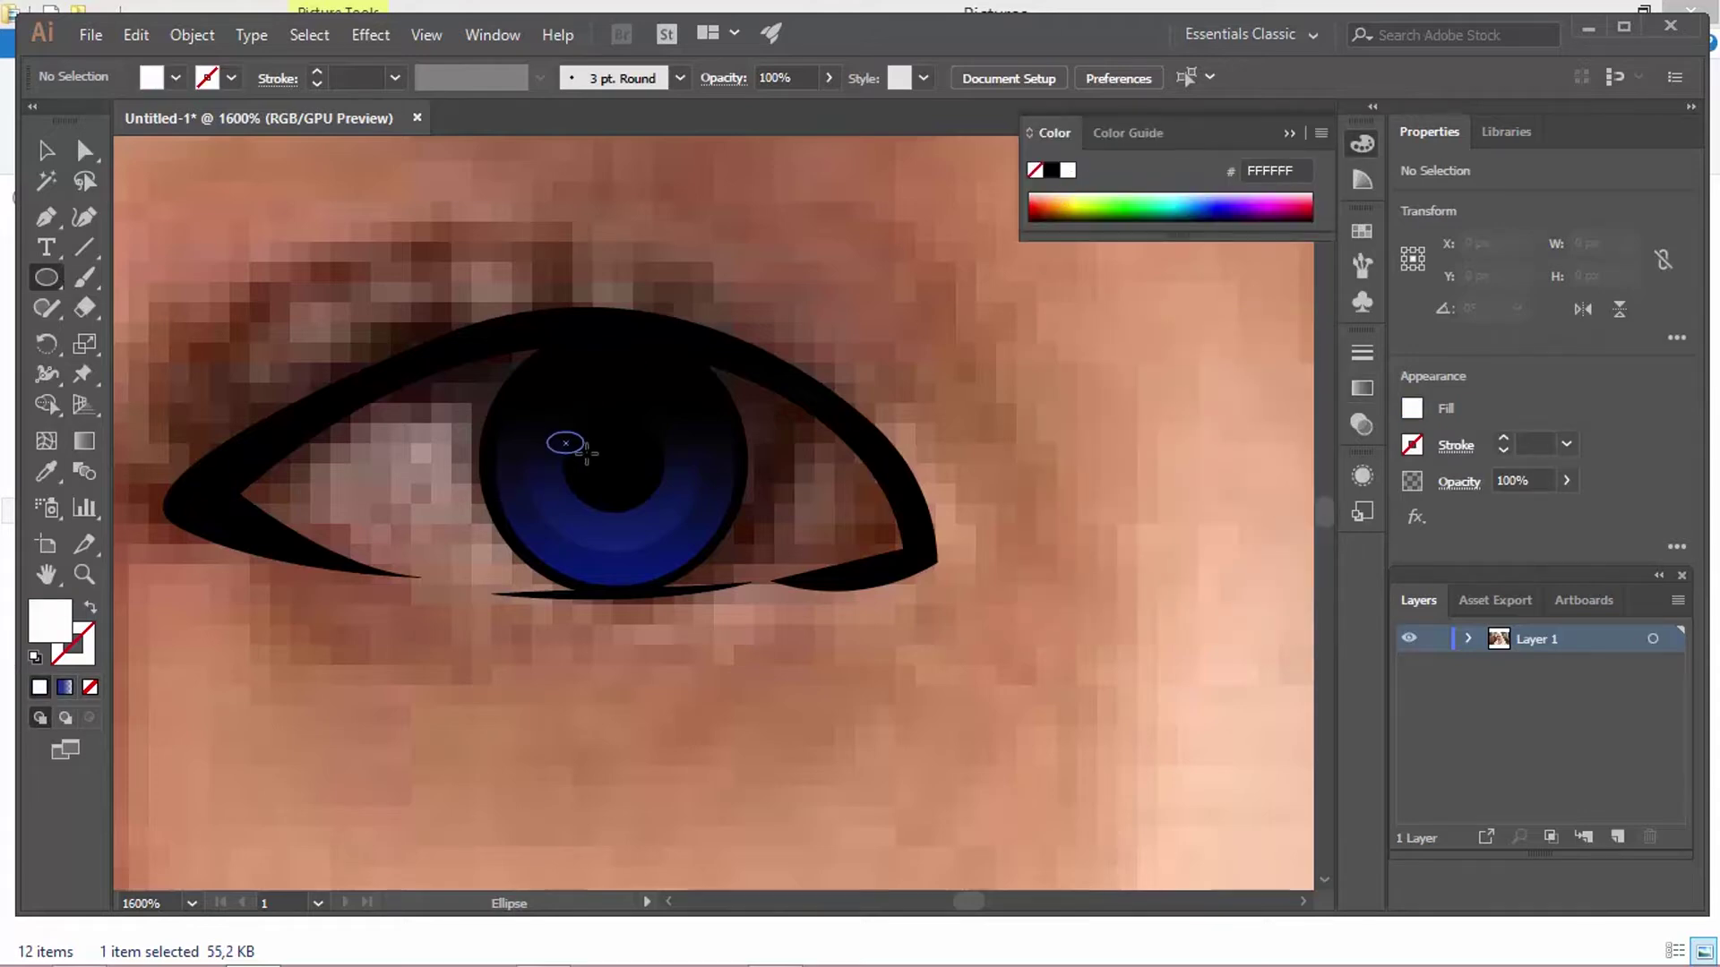
pyautogui.moveTo(584, 454)
pyautogui.mouseDown()
pyautogui.moveTo(602, 459)
pyautogui.moveTo(569, 454)
pyautogui.mouseUp()
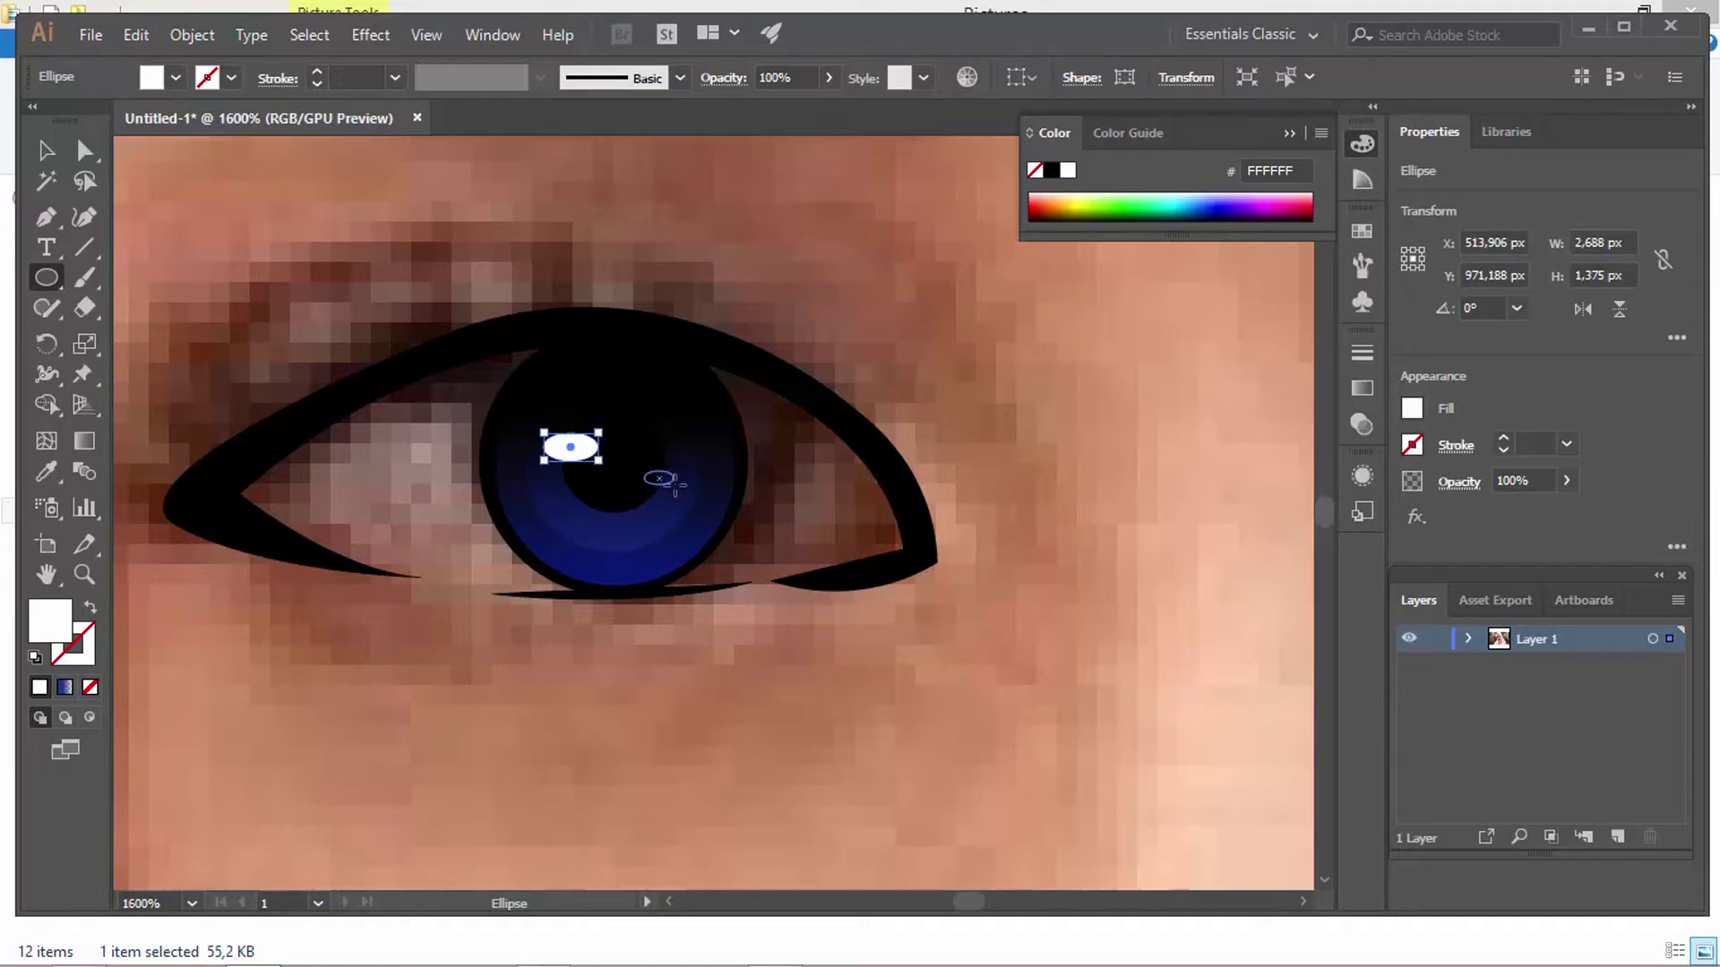
pyautogui.moveTo(675, 487); pyautogui.dragTo(673, 485)
pyautogui.moveTo(551, 470); pyautogui.dragTo(640, 504)
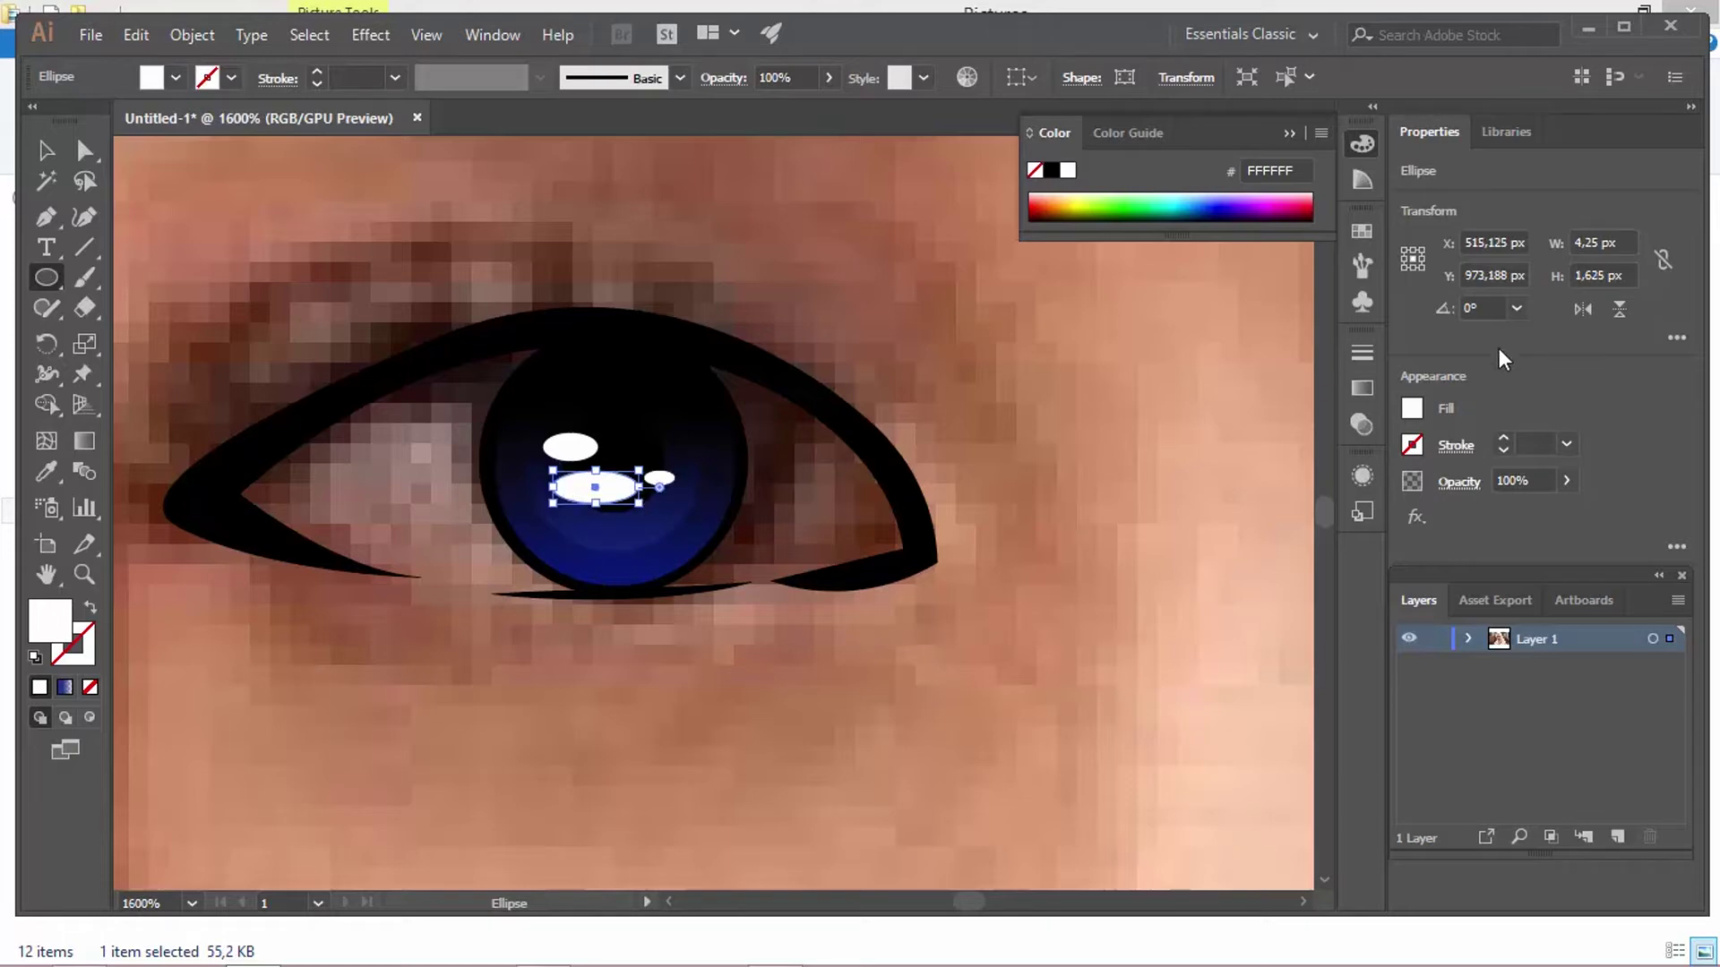
# Step: Give the largest white ellipse a radial gradient from white to transparent without the blue middle stop, and widen it to about 5.8 × 1.75 px
pyautogui.click(1360, 392)
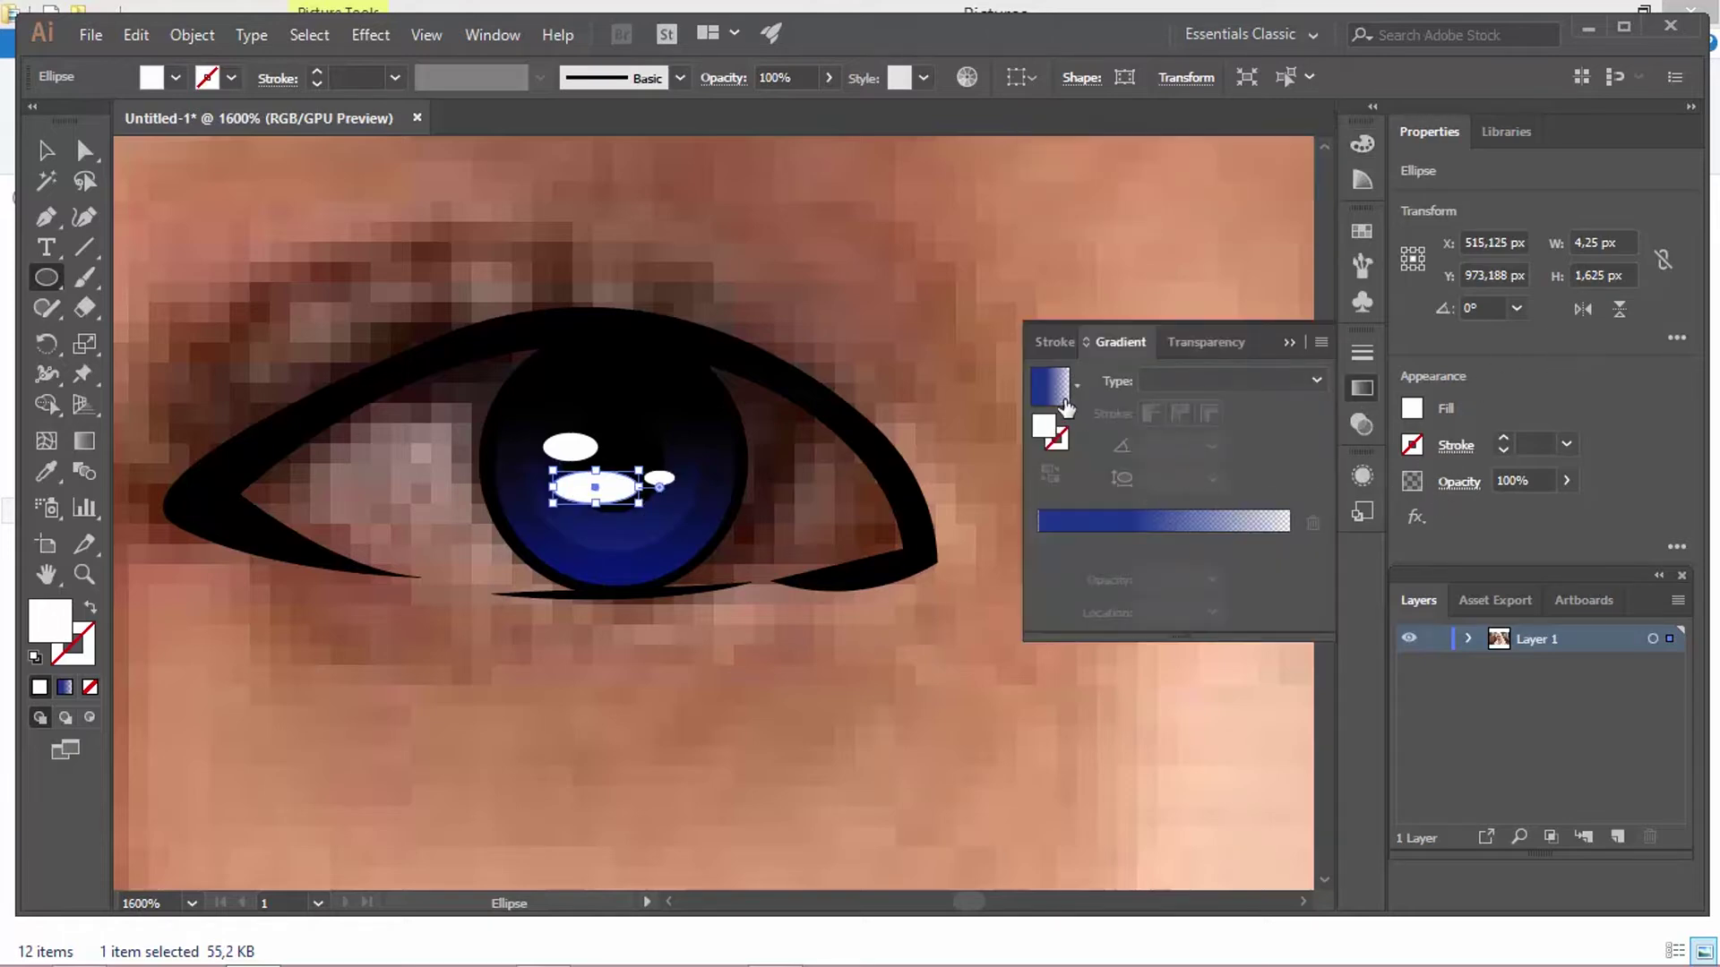
pyautogui.click(1042, 529)
pyautogui.click(1299, 381)
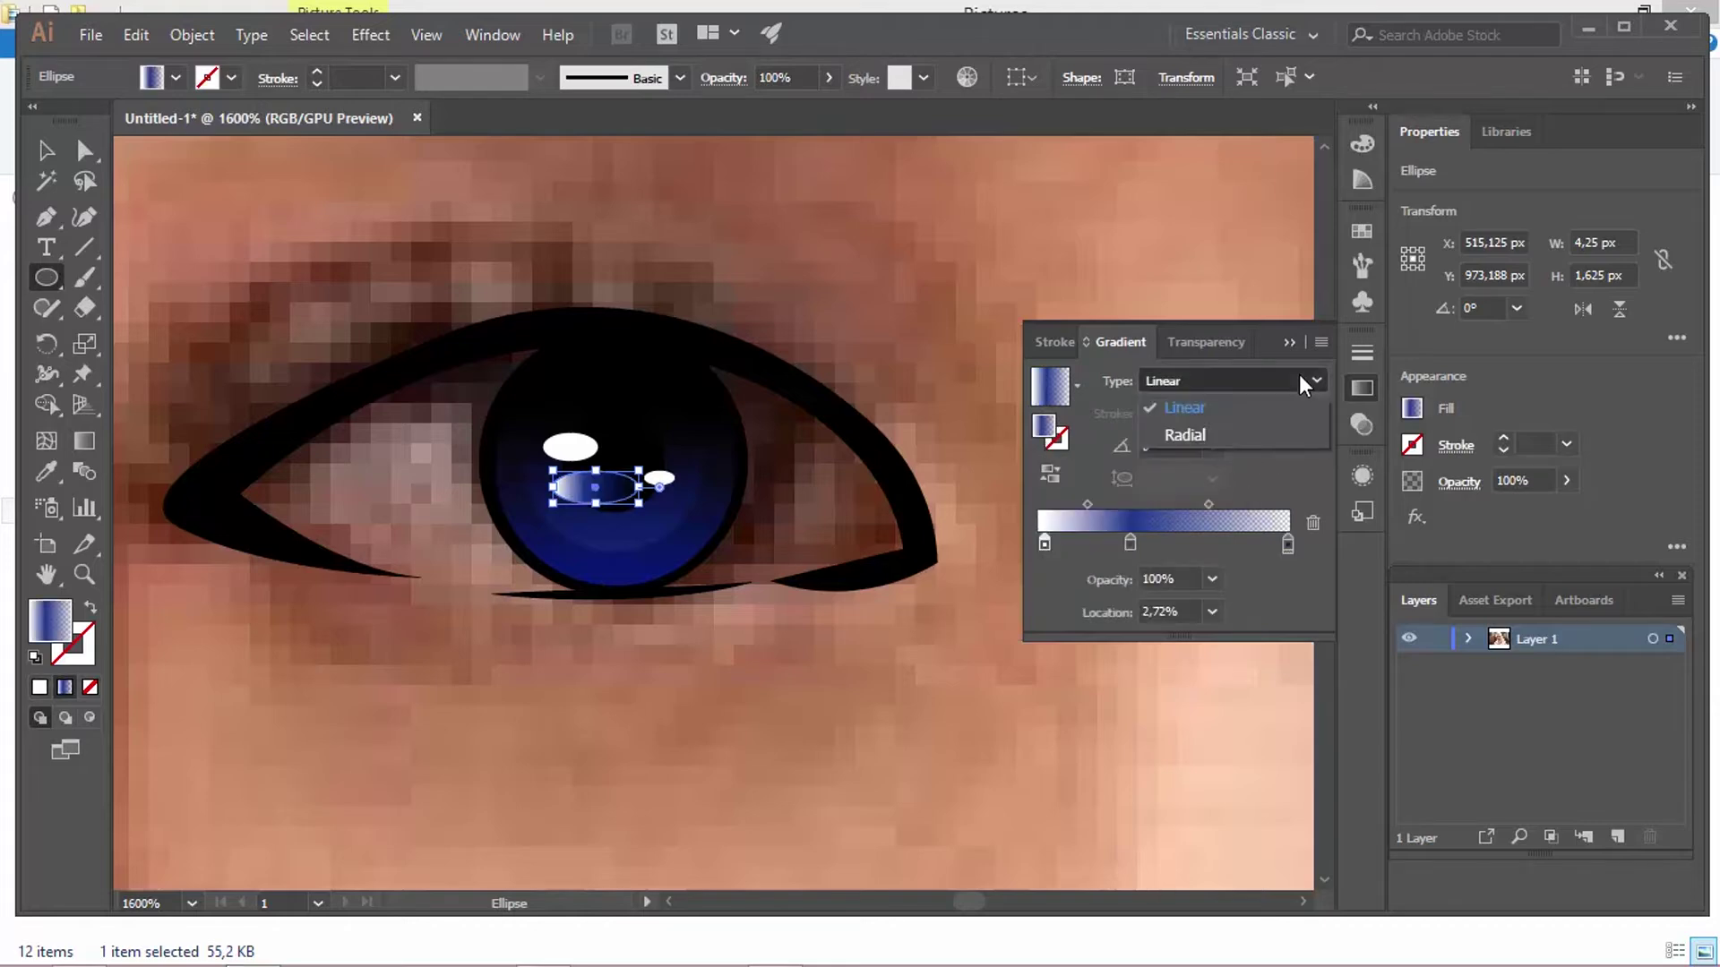
pyautogui.click(1184, 435)
pyautogui.click(1131, 548)
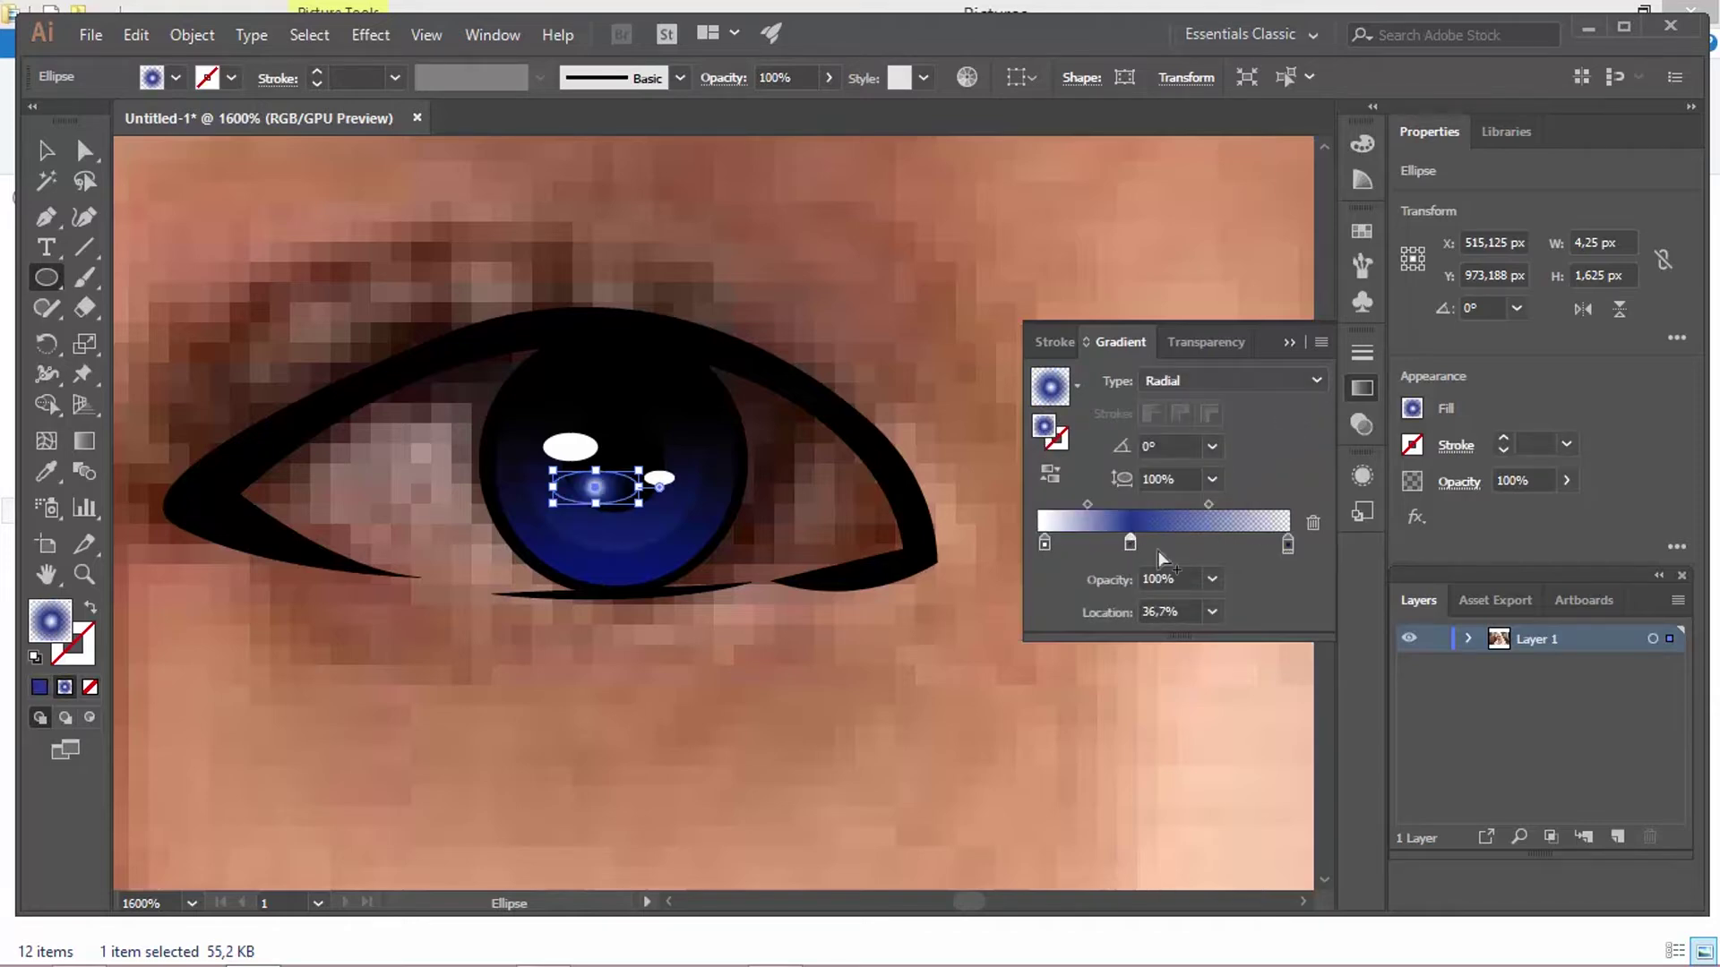
pyautogui.click(1312, 523)
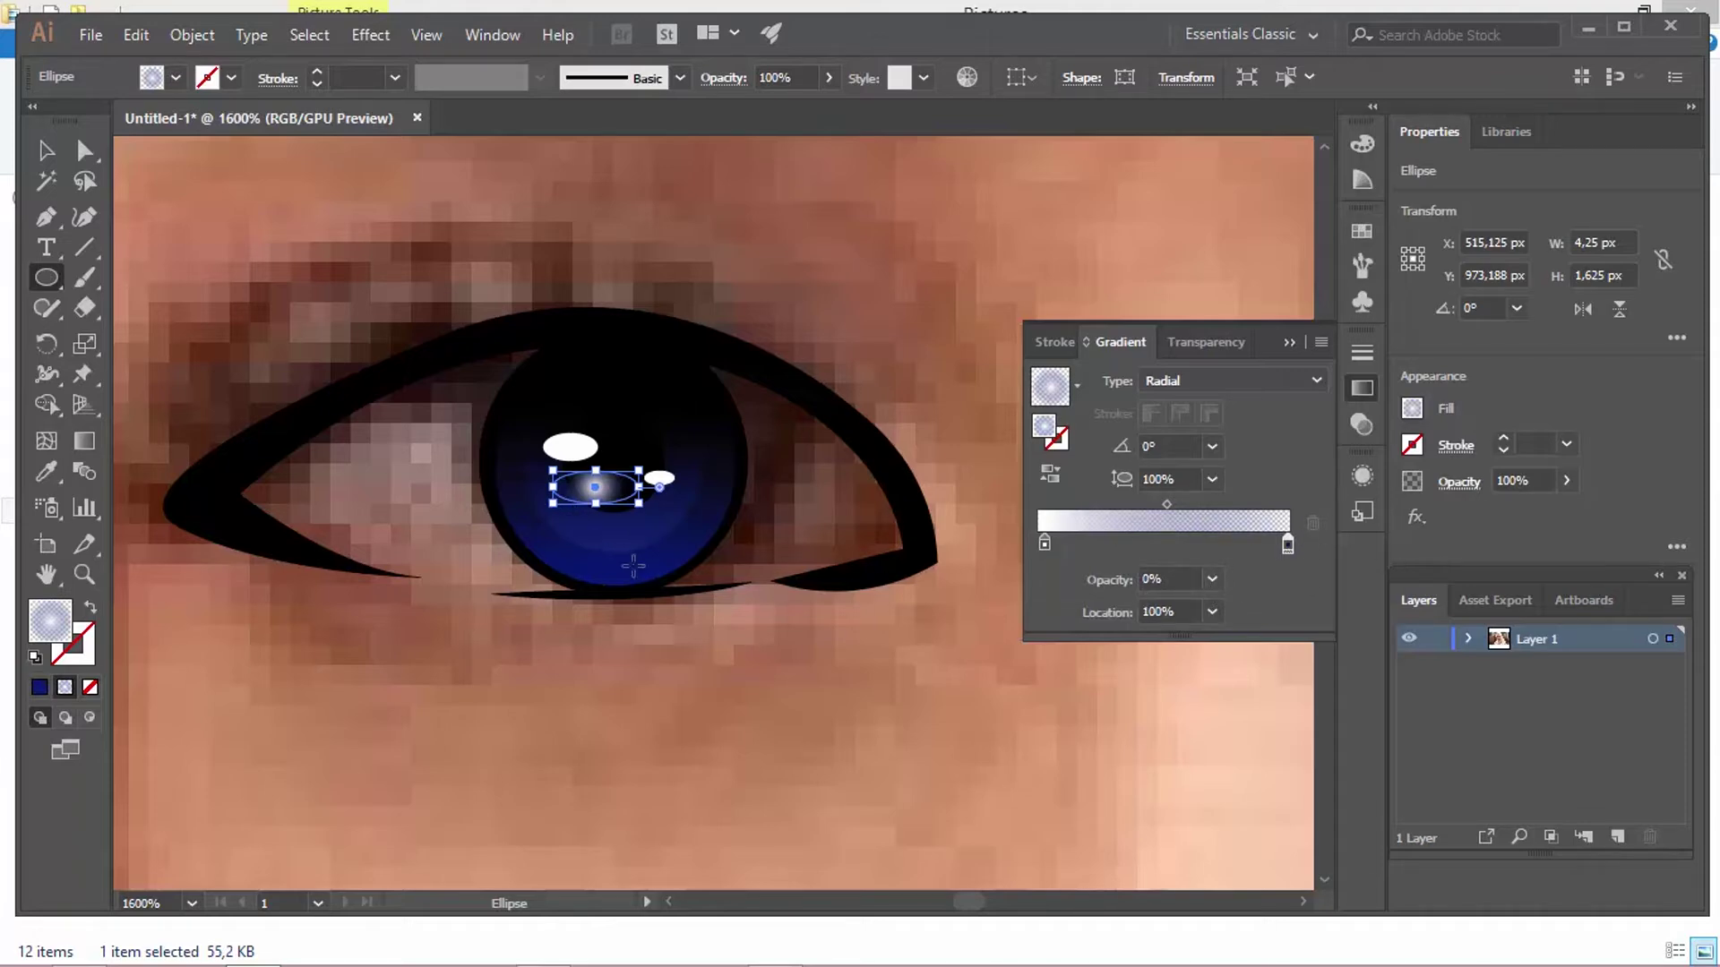
pyautogui.moveTo(1044, 543)
pyautogui.mouseDown()
pyautogui.moveTo(1076, 555)
pyautogui.moveTo(1038, 542)
pyautogui.mouseUp()
pyautogui.moveTo(1287, 544)
pyautogui.mouseDown()
pyautogui.moveTo(1219, 543)
pyautogui.moveTo(1308, 556)
pyautogui.mouseUp()
pyautogui.moveTo(551, 503)
pyautogui.mouseDown()
pyautogui.moveTo(548, 526)
pyautogui.moveTo(521, 505)
pyautogui.mouseUp()
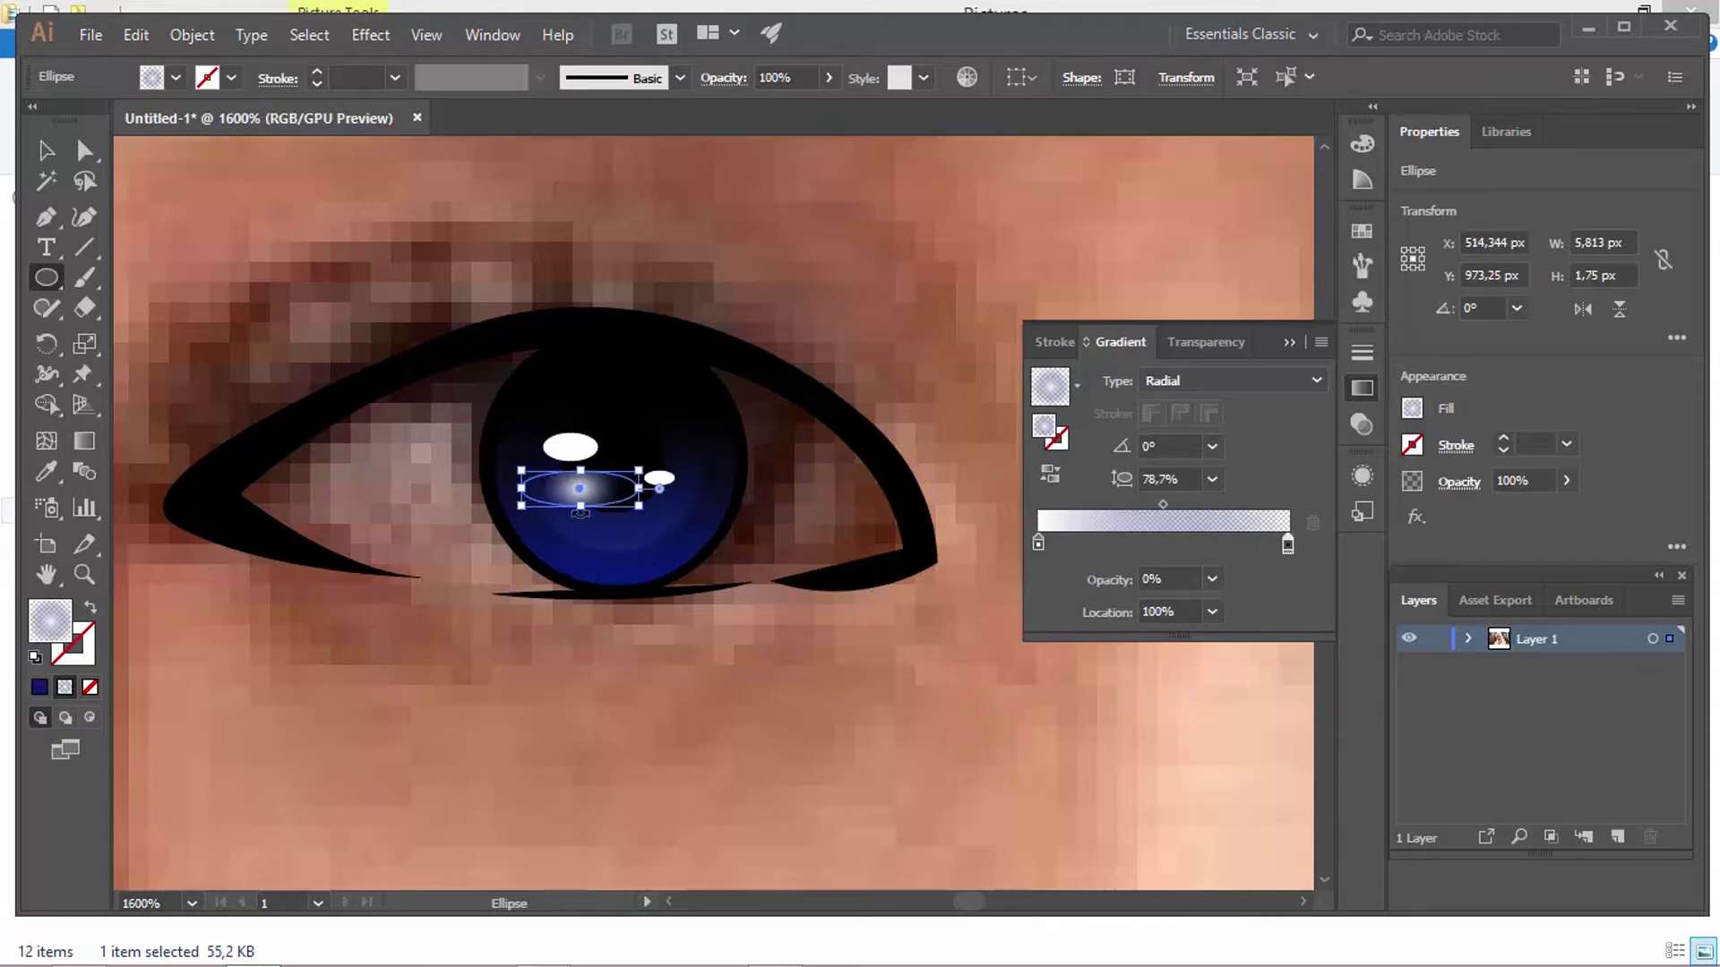
# Step: Set the largest highlight's outer gradient stop to 70% opacity and the ellipse's overall opacity to 38%
pyautogui.moveTo(1514, 512)
pyautogui.mouseDown()
pyautogui.moveTo(1539, 516)
pyautogui.moveTo(1519, 515)
pyautogui.mouseUp()
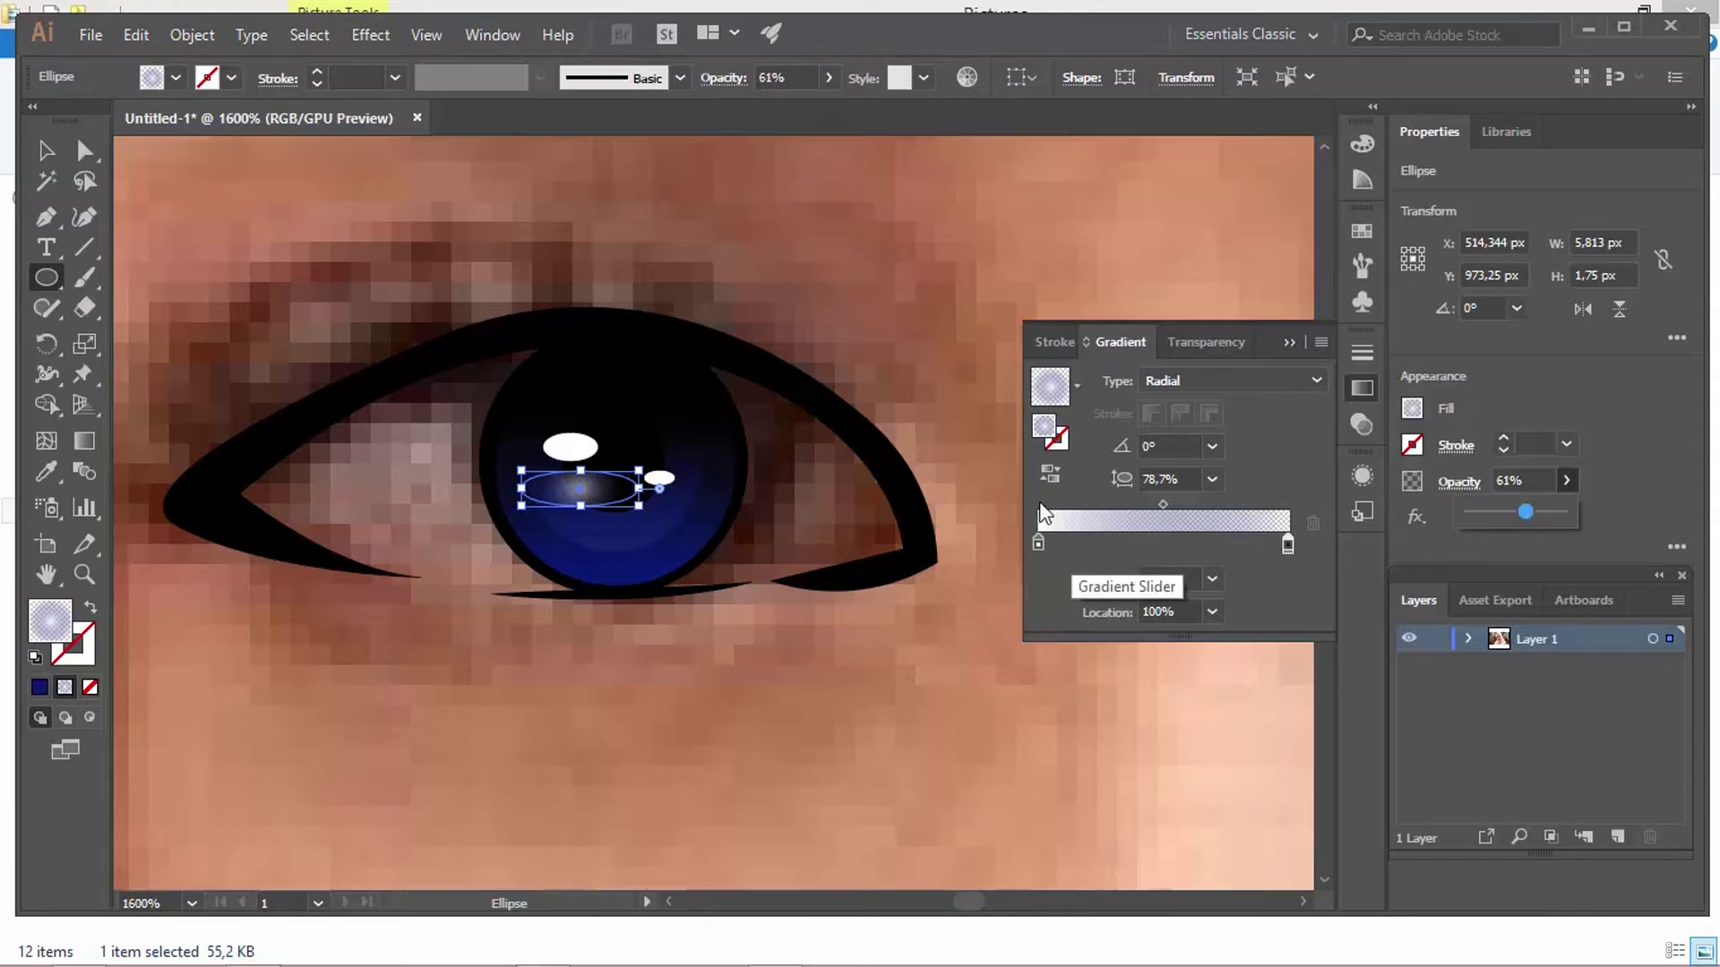
pyautogui.click(1212, 579)
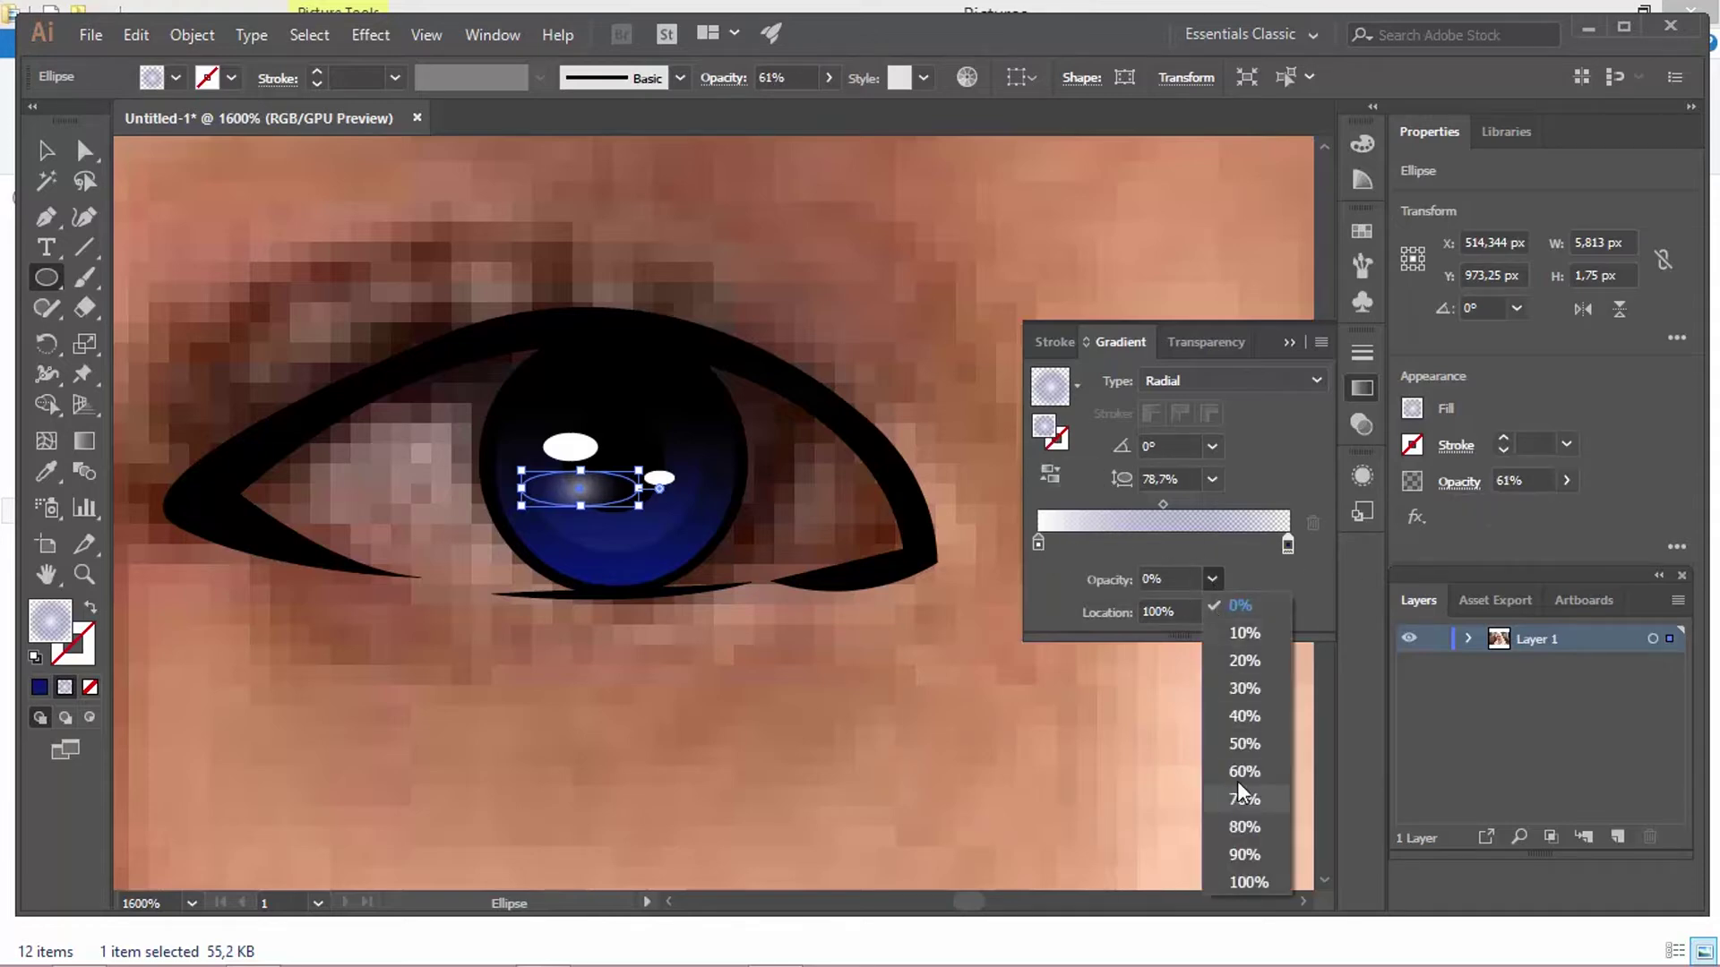
pyautogui.click(1239, 783)
pyautogui.click(1212, 579)
pyautogui.click(1245, 804)
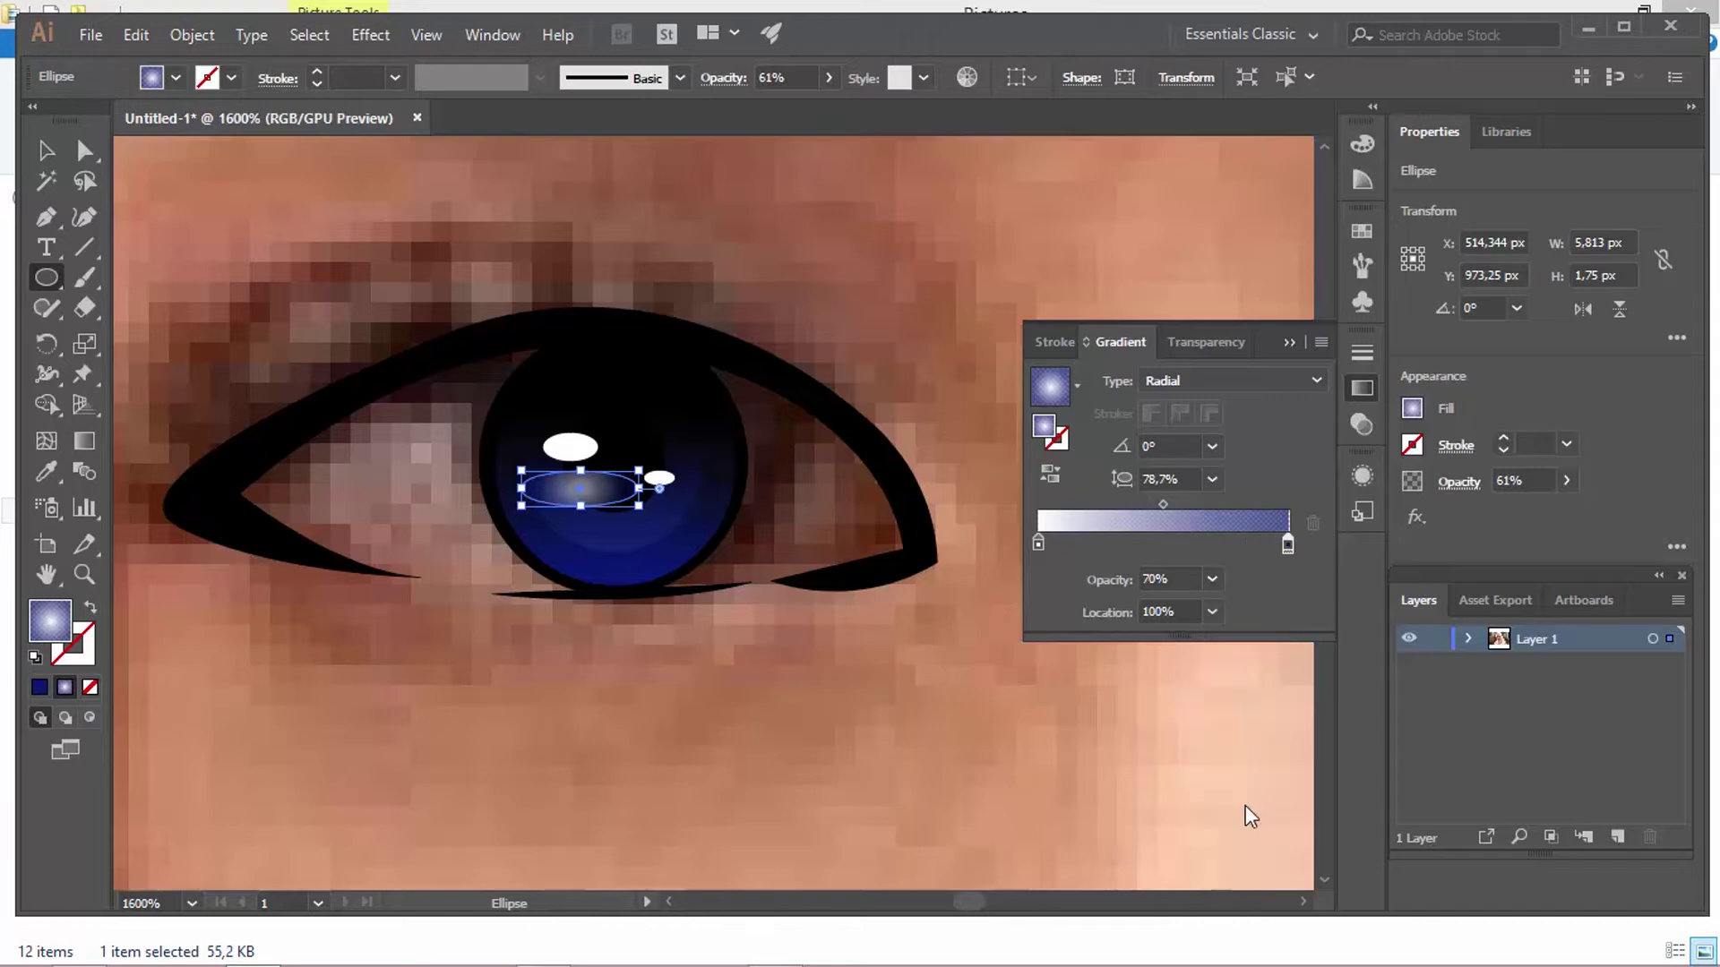
pyautogui.moveTo(1528, 508); pyautogui.dragTo(1504, 513)
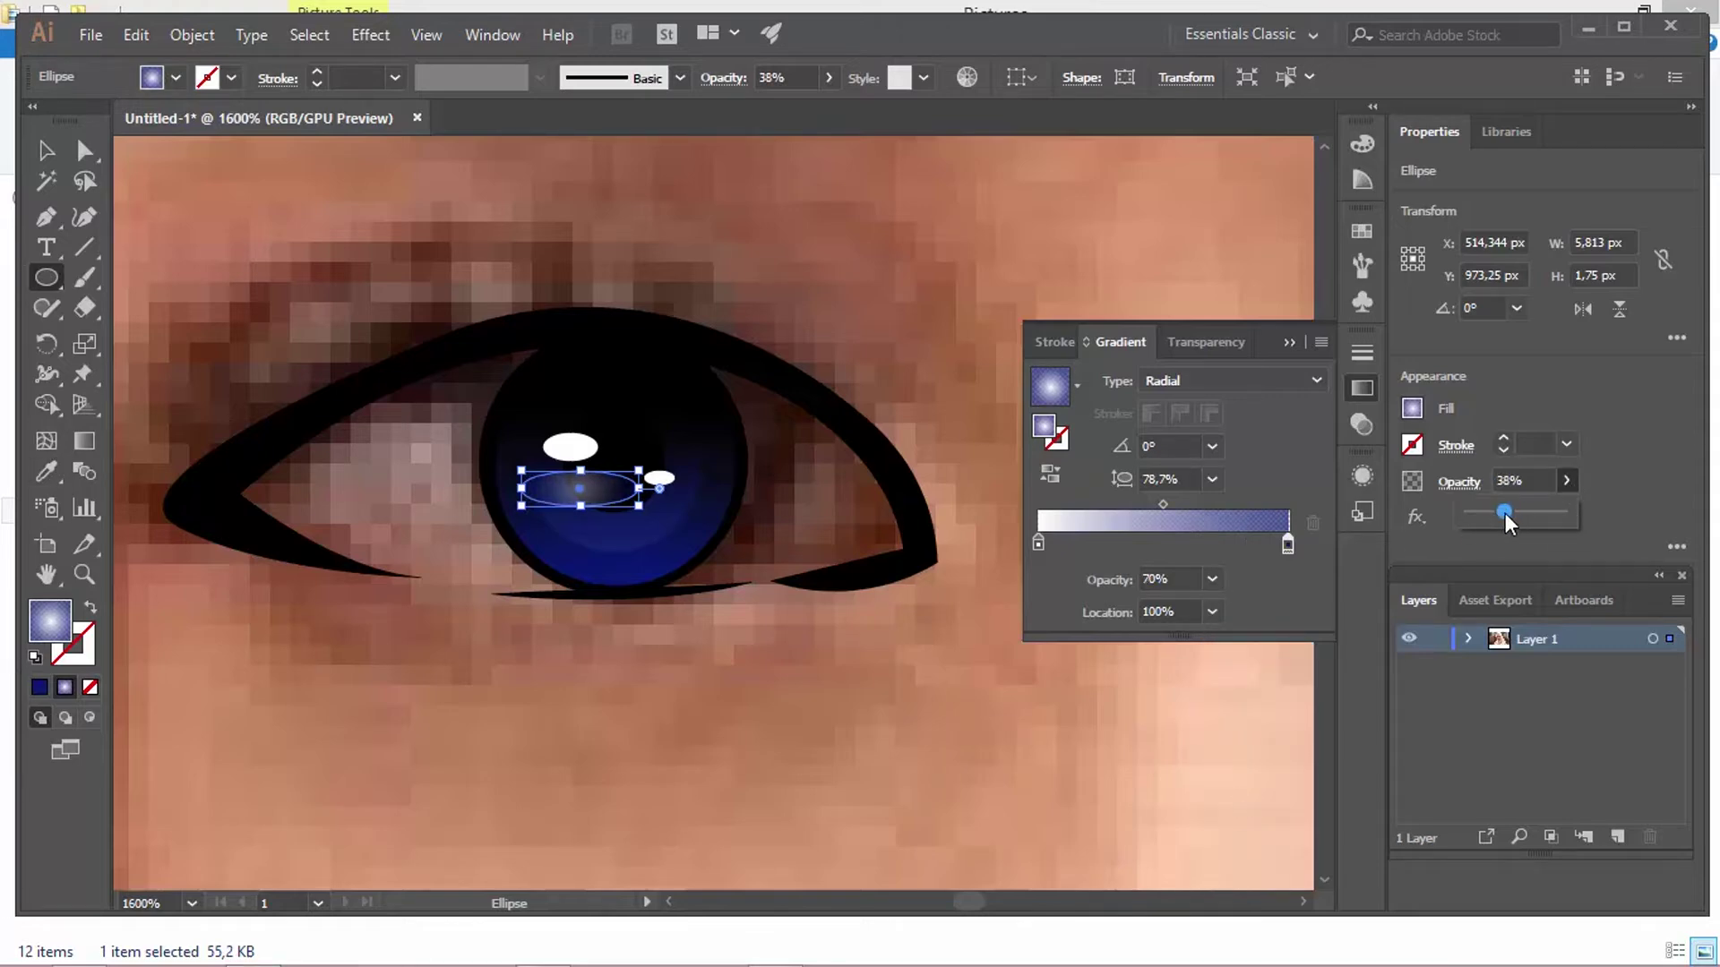
pyautogui.click(792, 378)
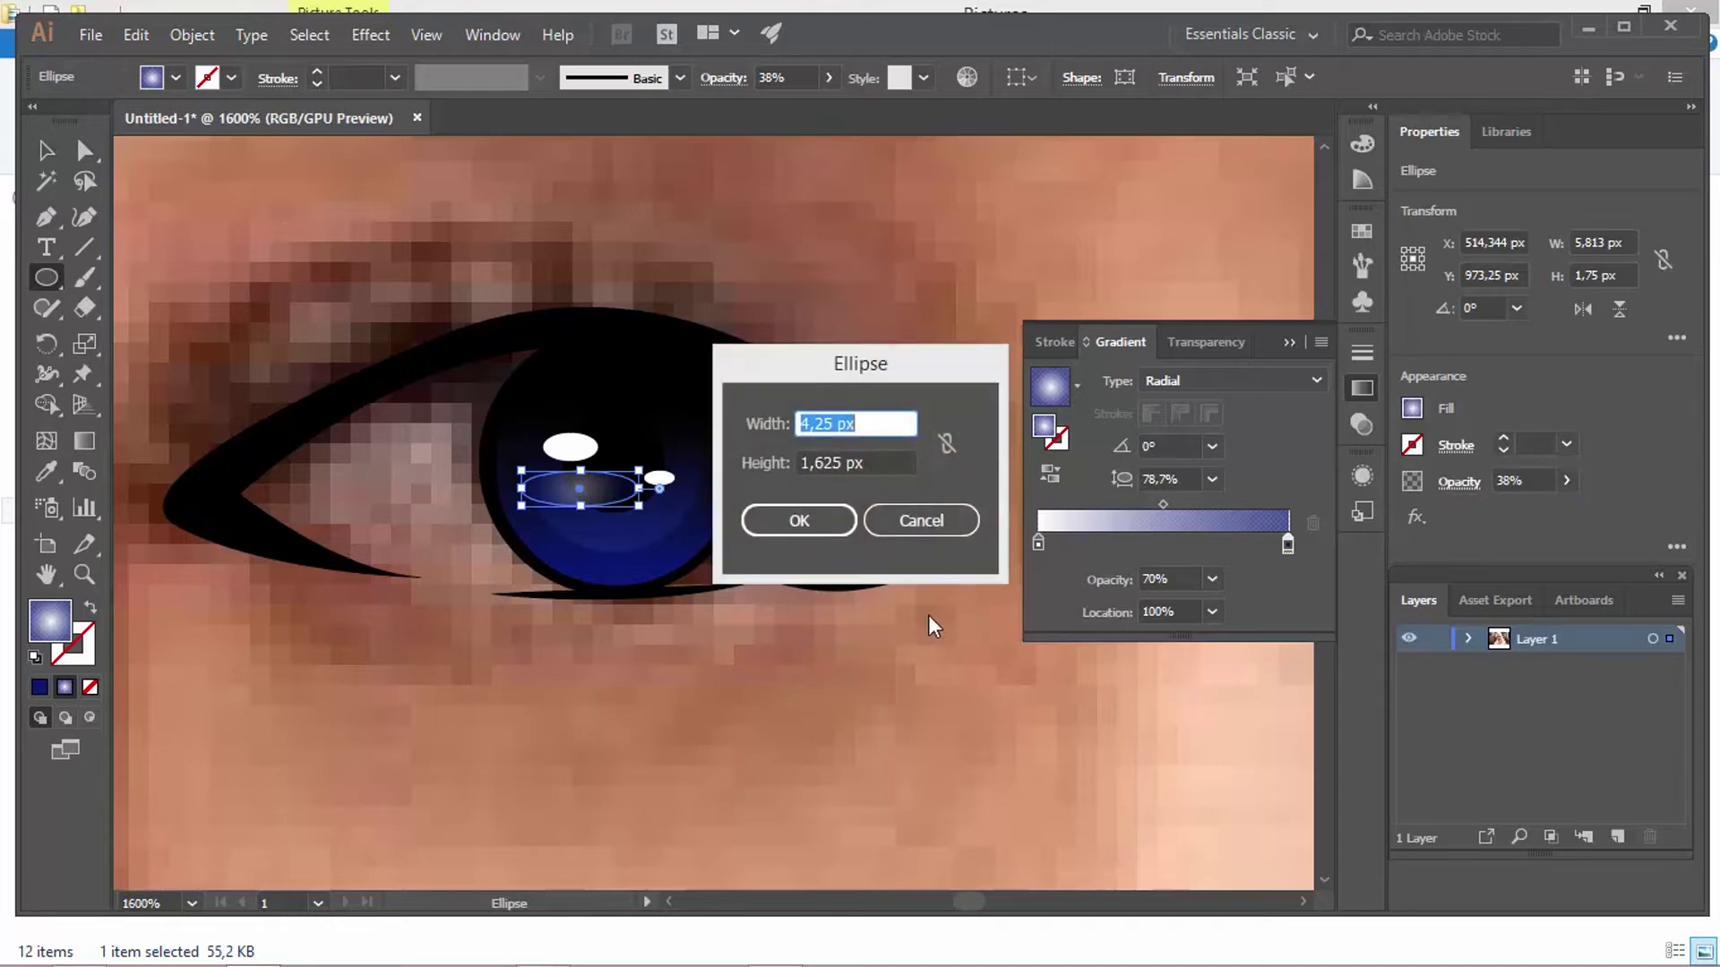
pyautogui.click(963, 520)
pyautogui.press('v')
pyautogui.click(578, 807)
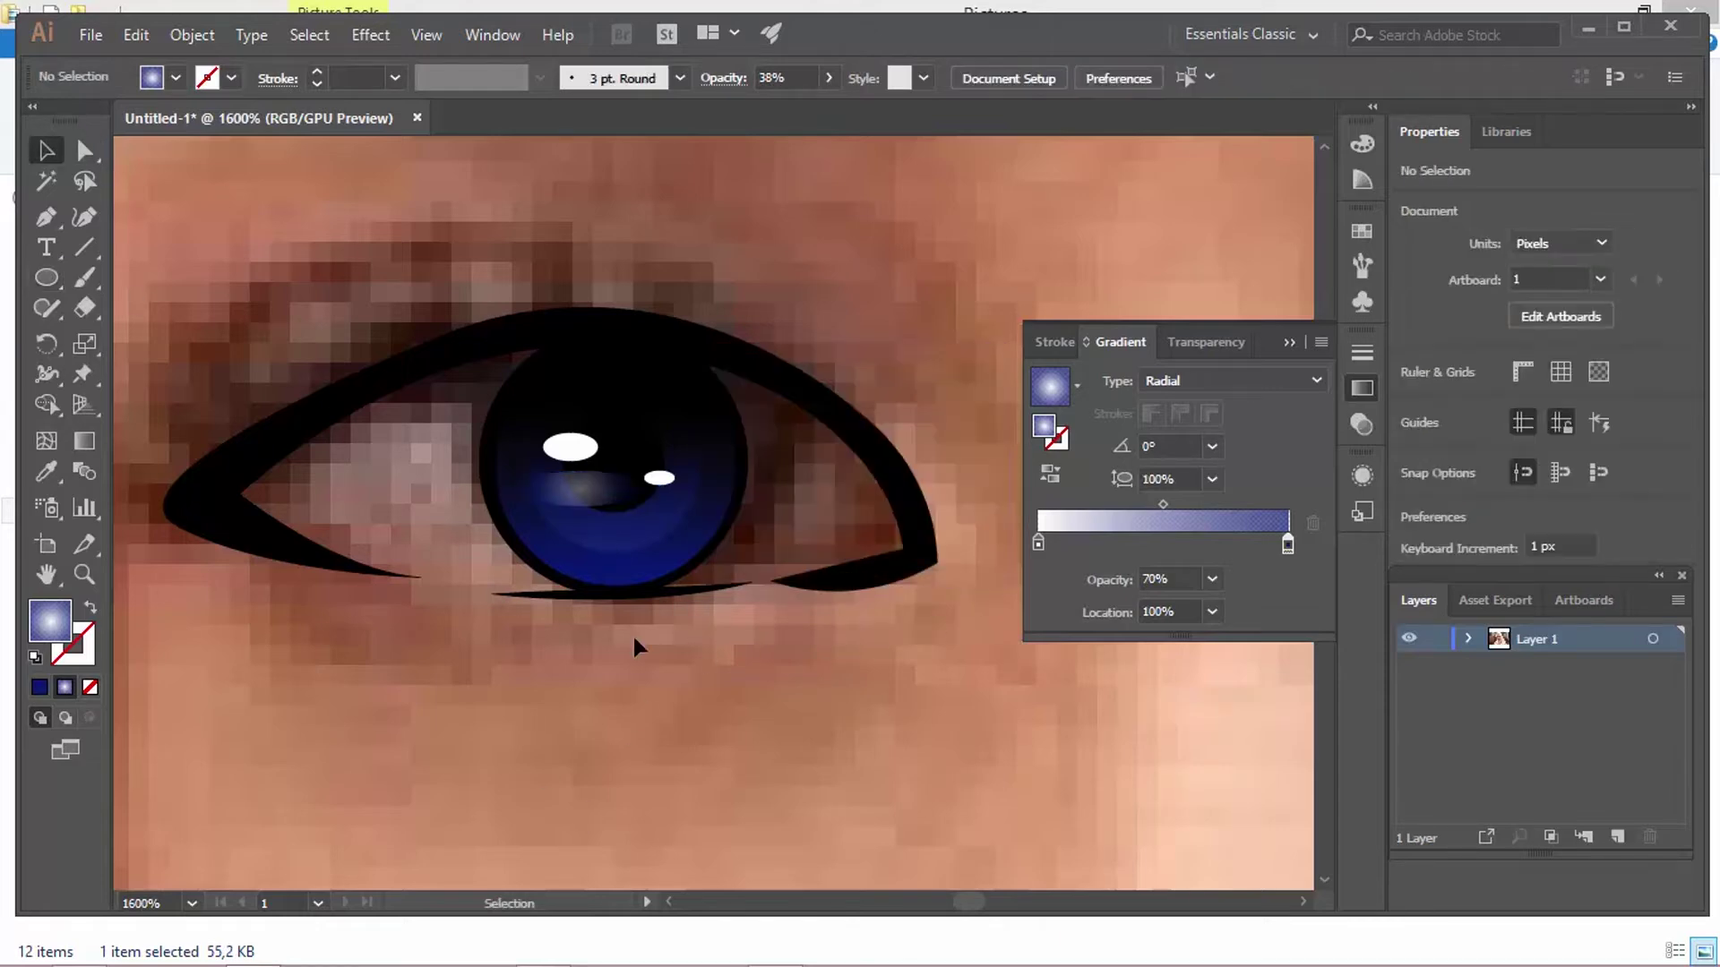
# Step: Set the largest highlight's outer gradient stop to 50% opacity and its overall opacity to 26%
pyautogui.click(601, 497)
pyautogui.click(1212, 579)
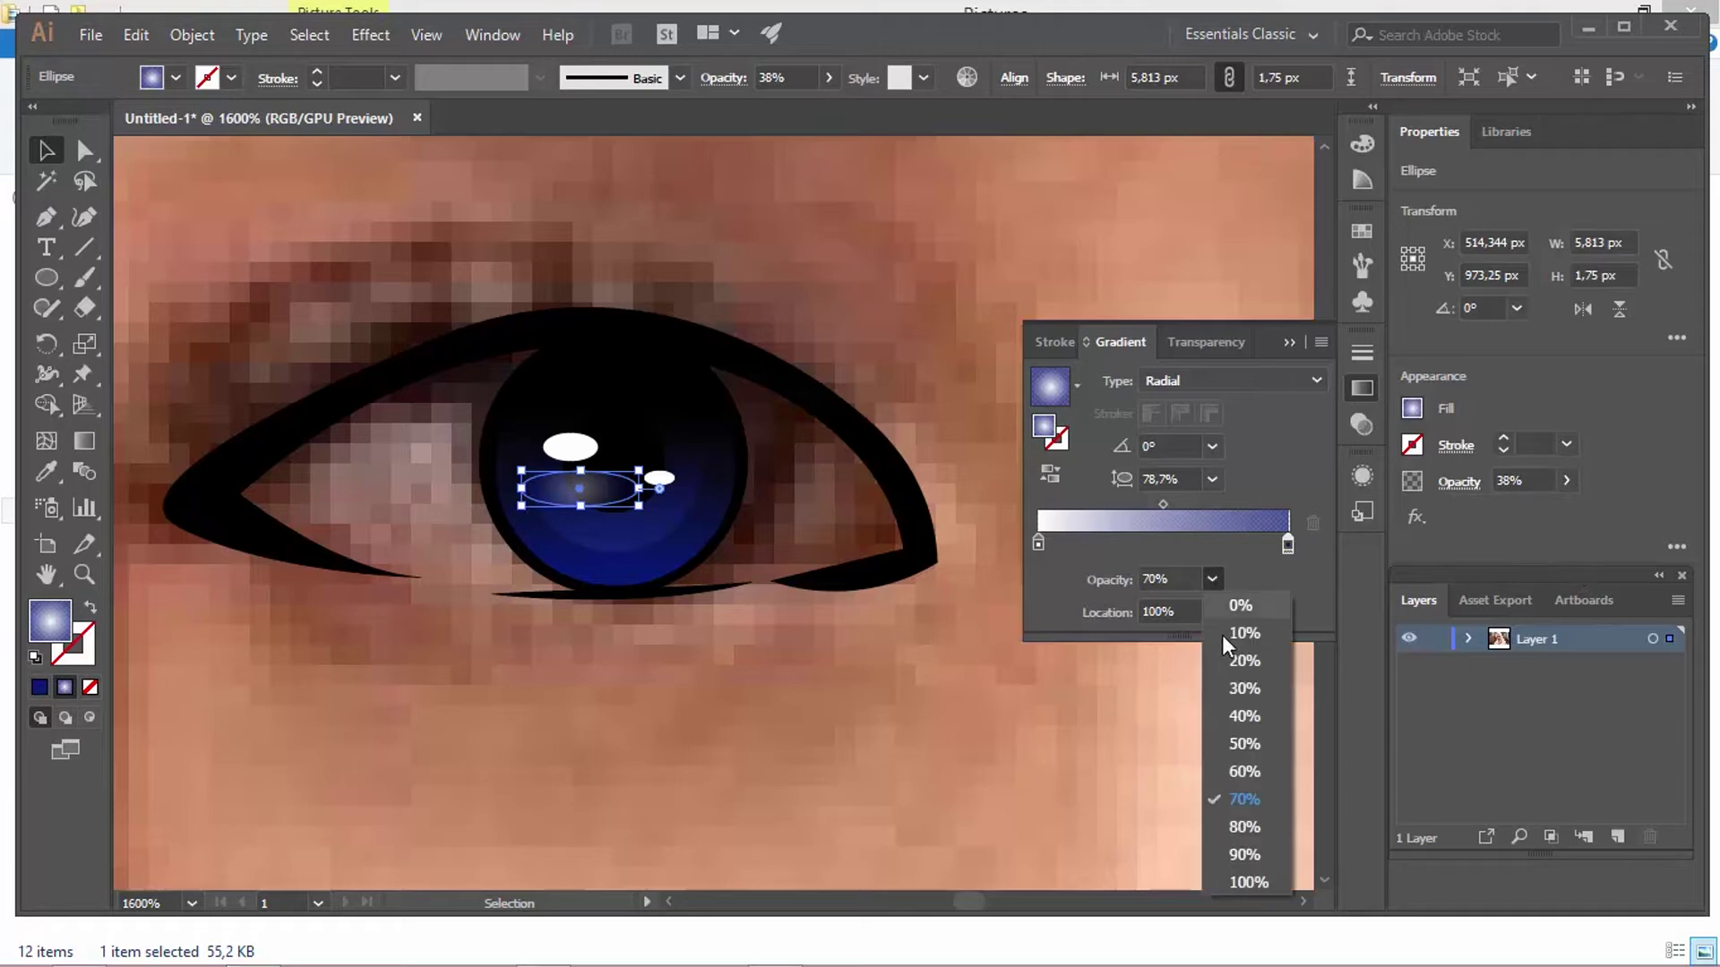
pyautogui.click(1250, 741)
pyautogui.moveTo(1485, 509); pyautogui.dragTo(1491, 514)
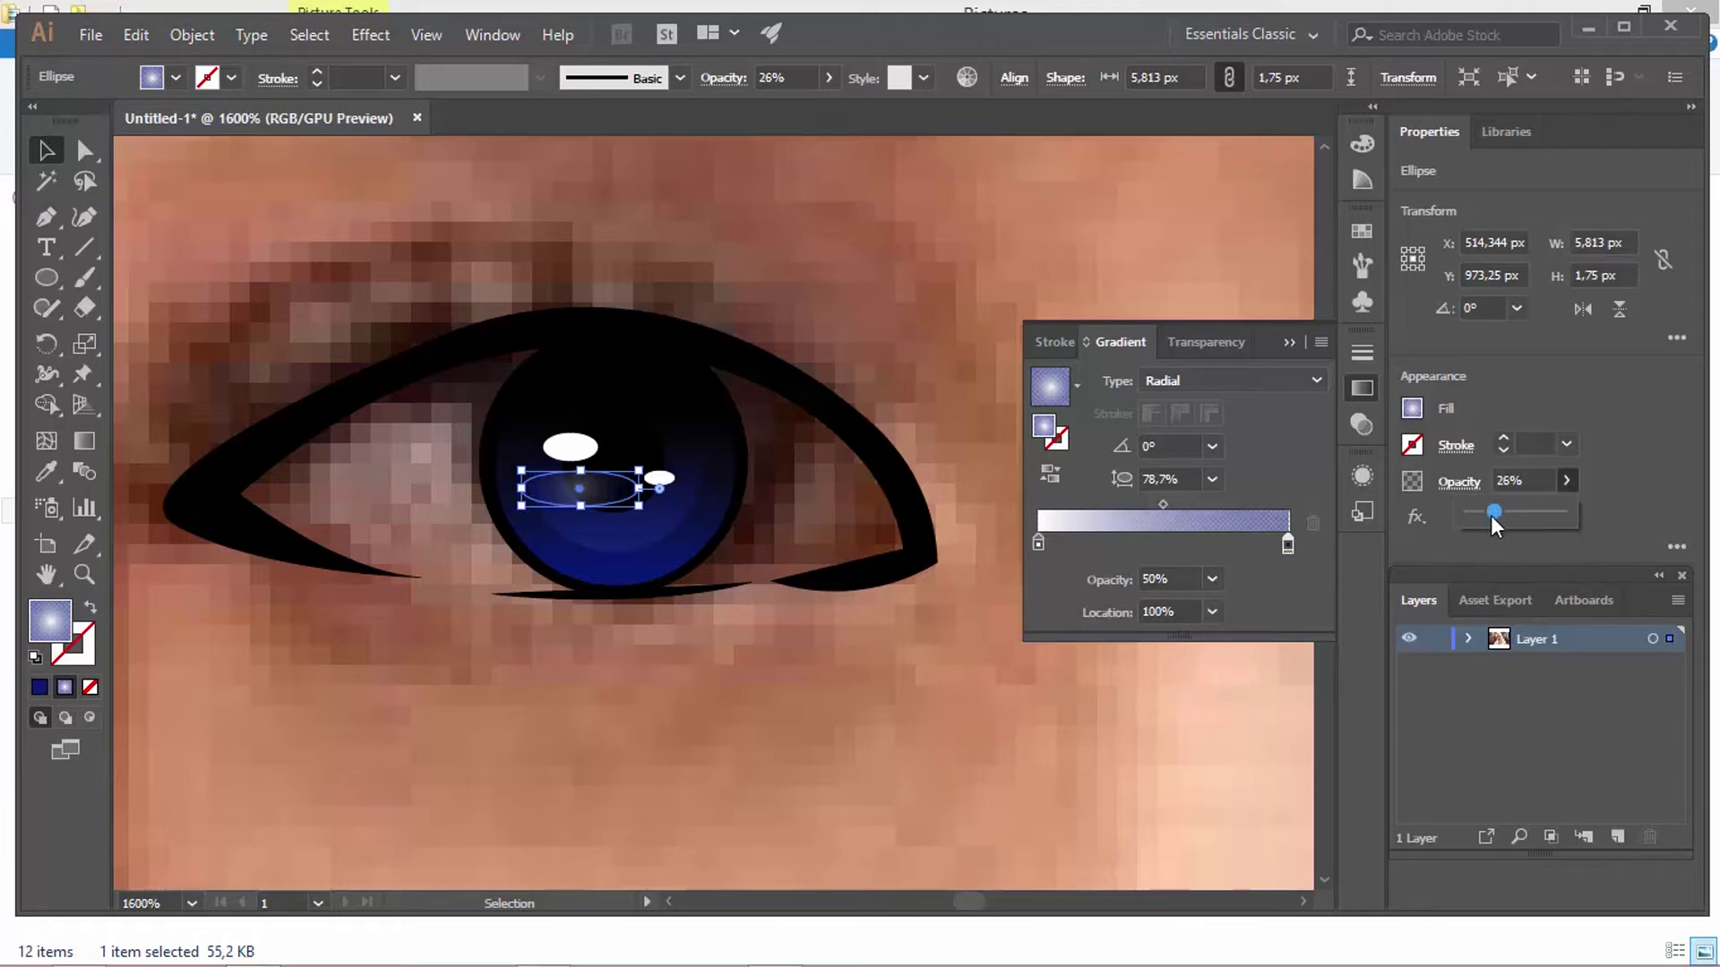
# Step: Move the outer gradient stop of the largest highlight to a location of about 84.65%
pyautogui.click(85, 152)
pyautogui.click(581, 509)
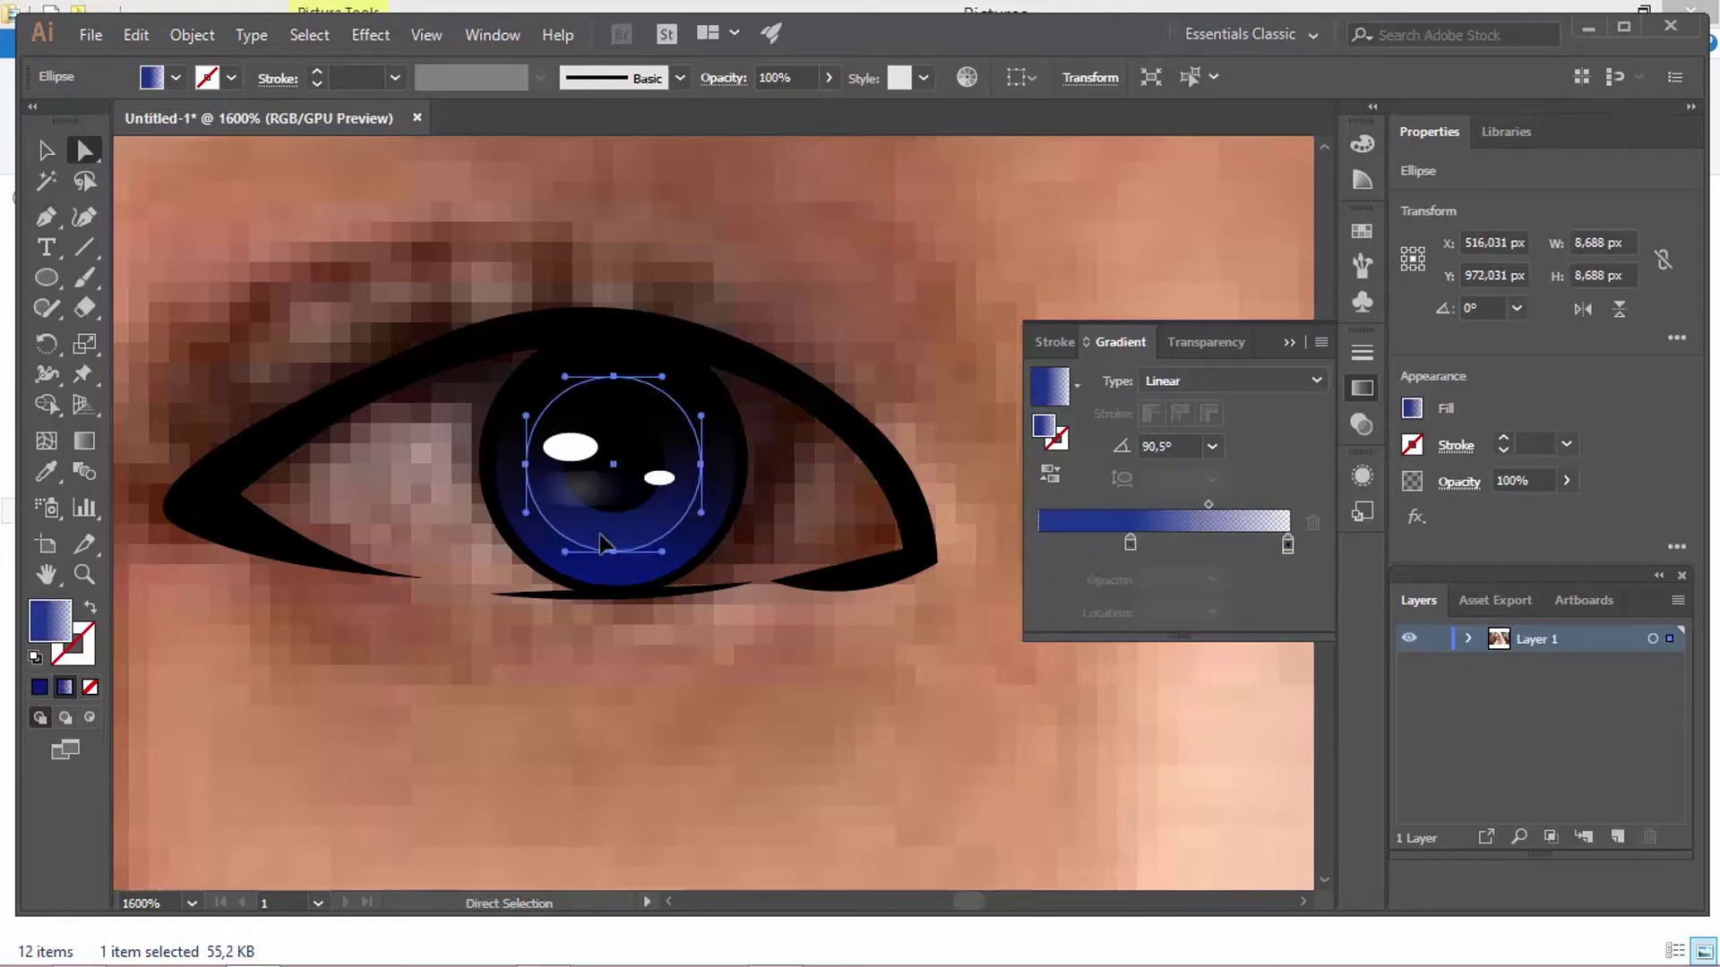
pyautogui.click(632, 595)
pyautogui.click(622, 496)
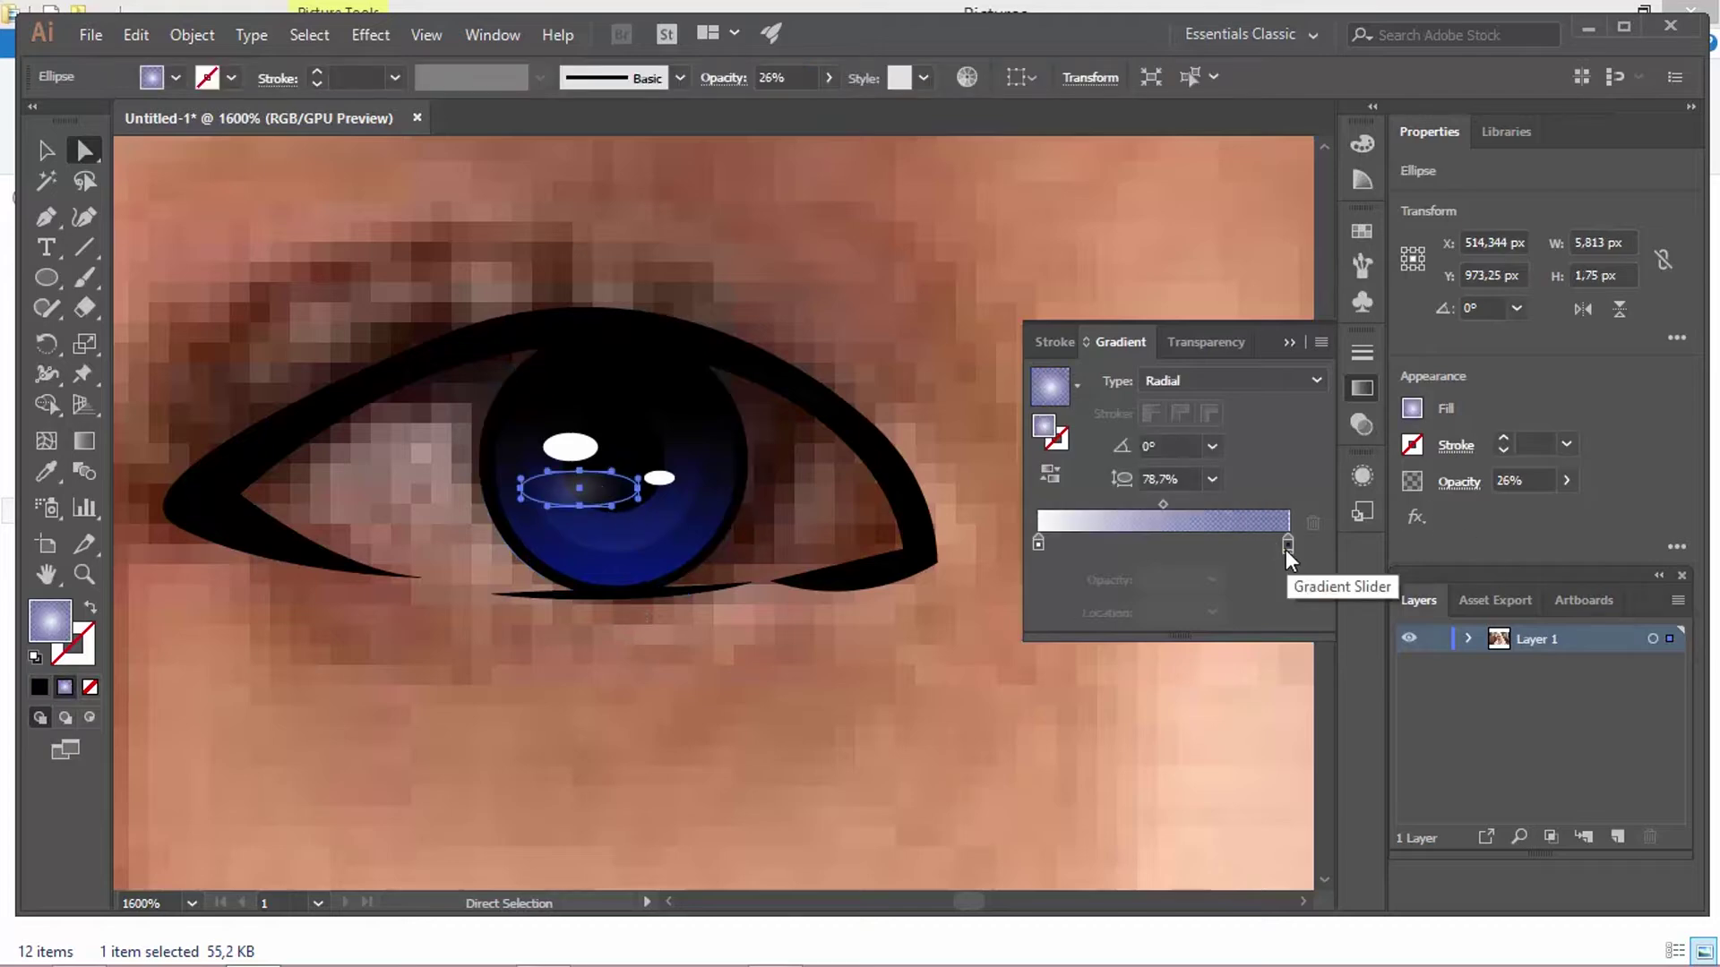
pyautogui.moveTo(1287, 544); pyautogui.dragTo(1249, 548)
pyautogui.click(904, 637)
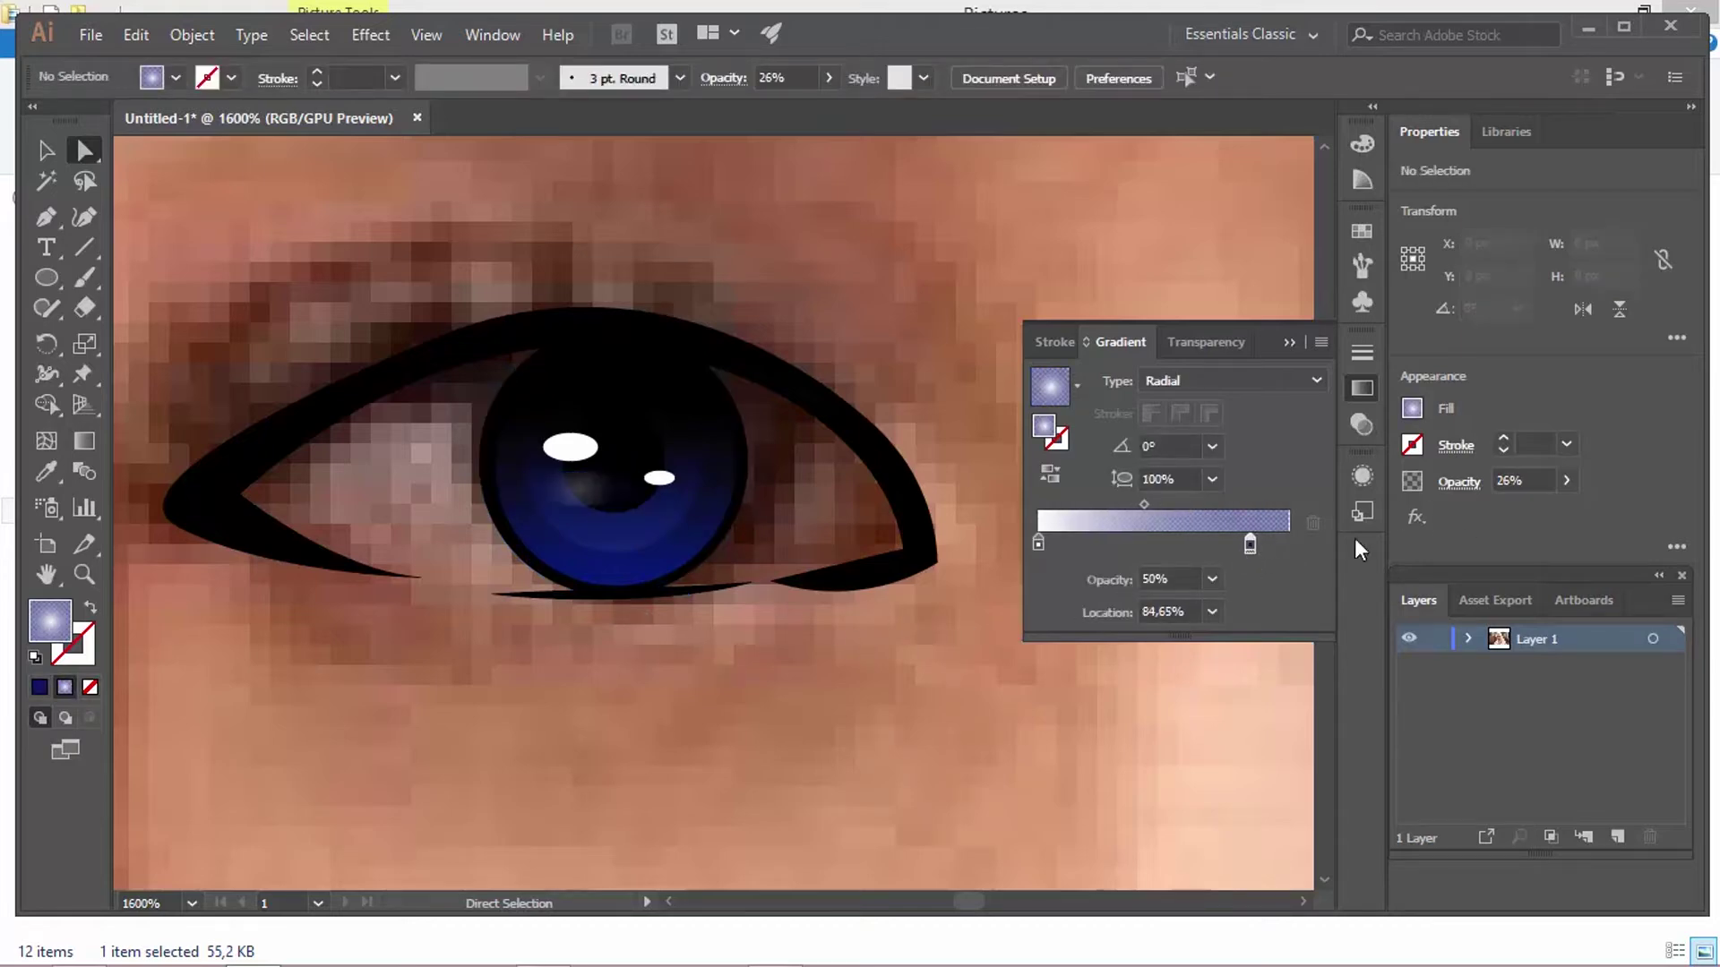
pyautogui.click(1361, 388)
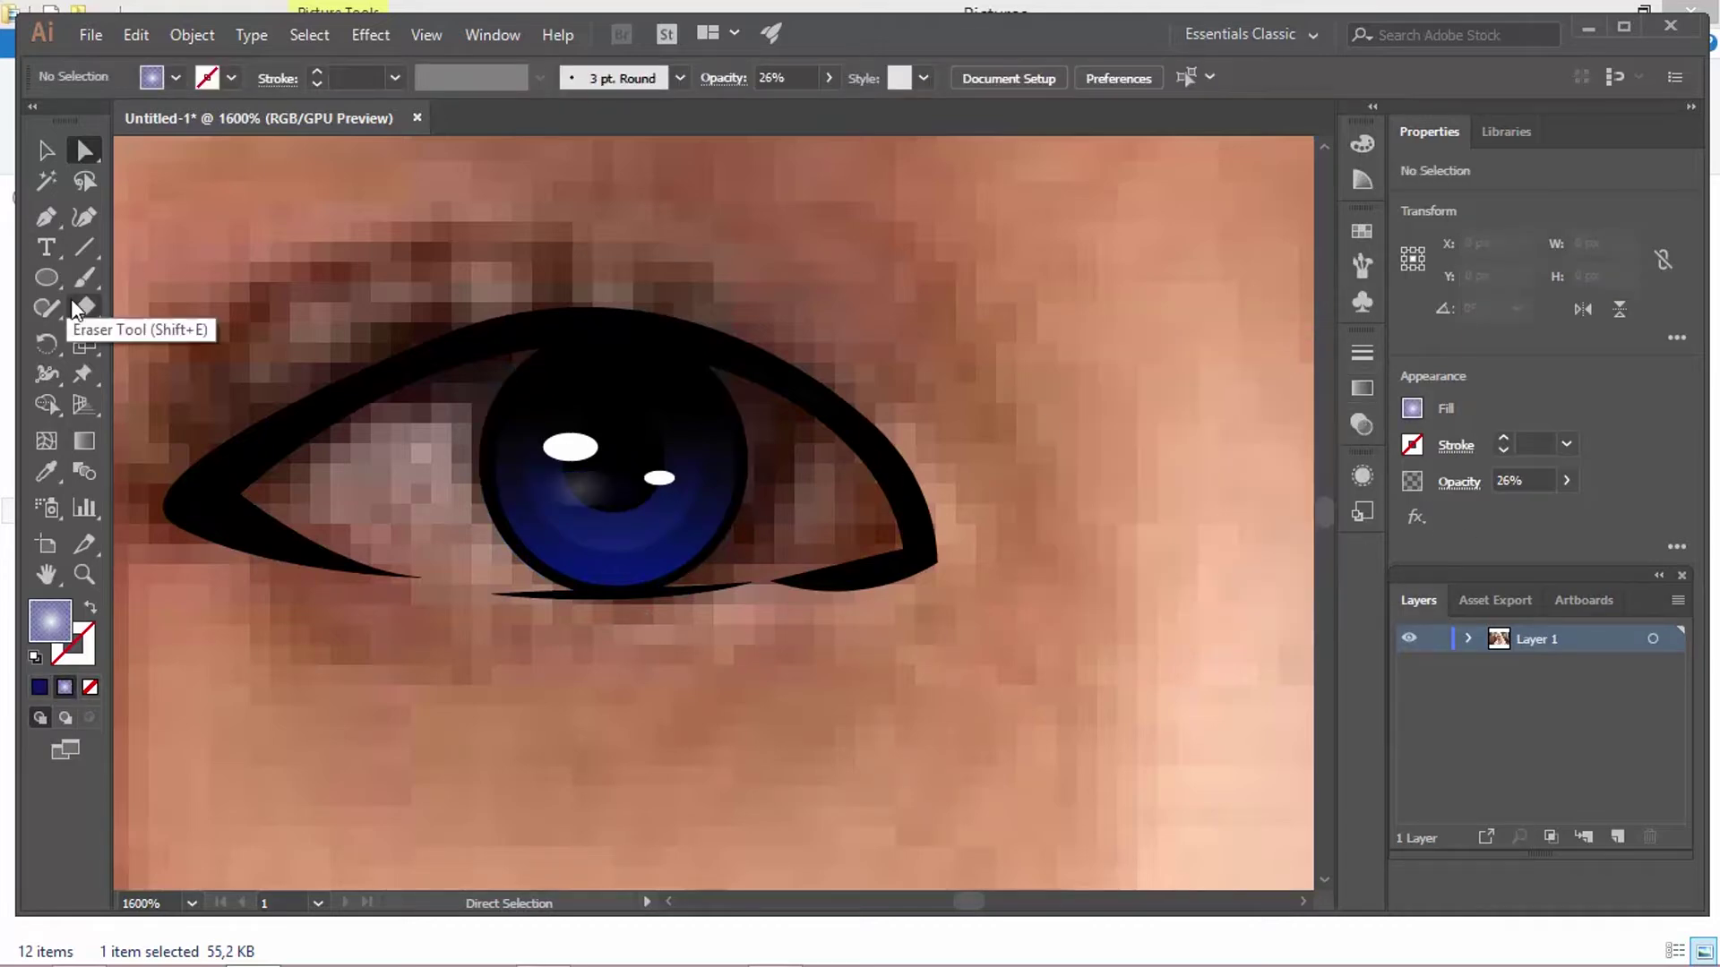
# Step: Flatten the lower edge of the eyeliner's right corner with the Curvature tool, then deselect it with the Pen tool active
pyautogui.click(84, 220)
pyautogui.click(855, 586)
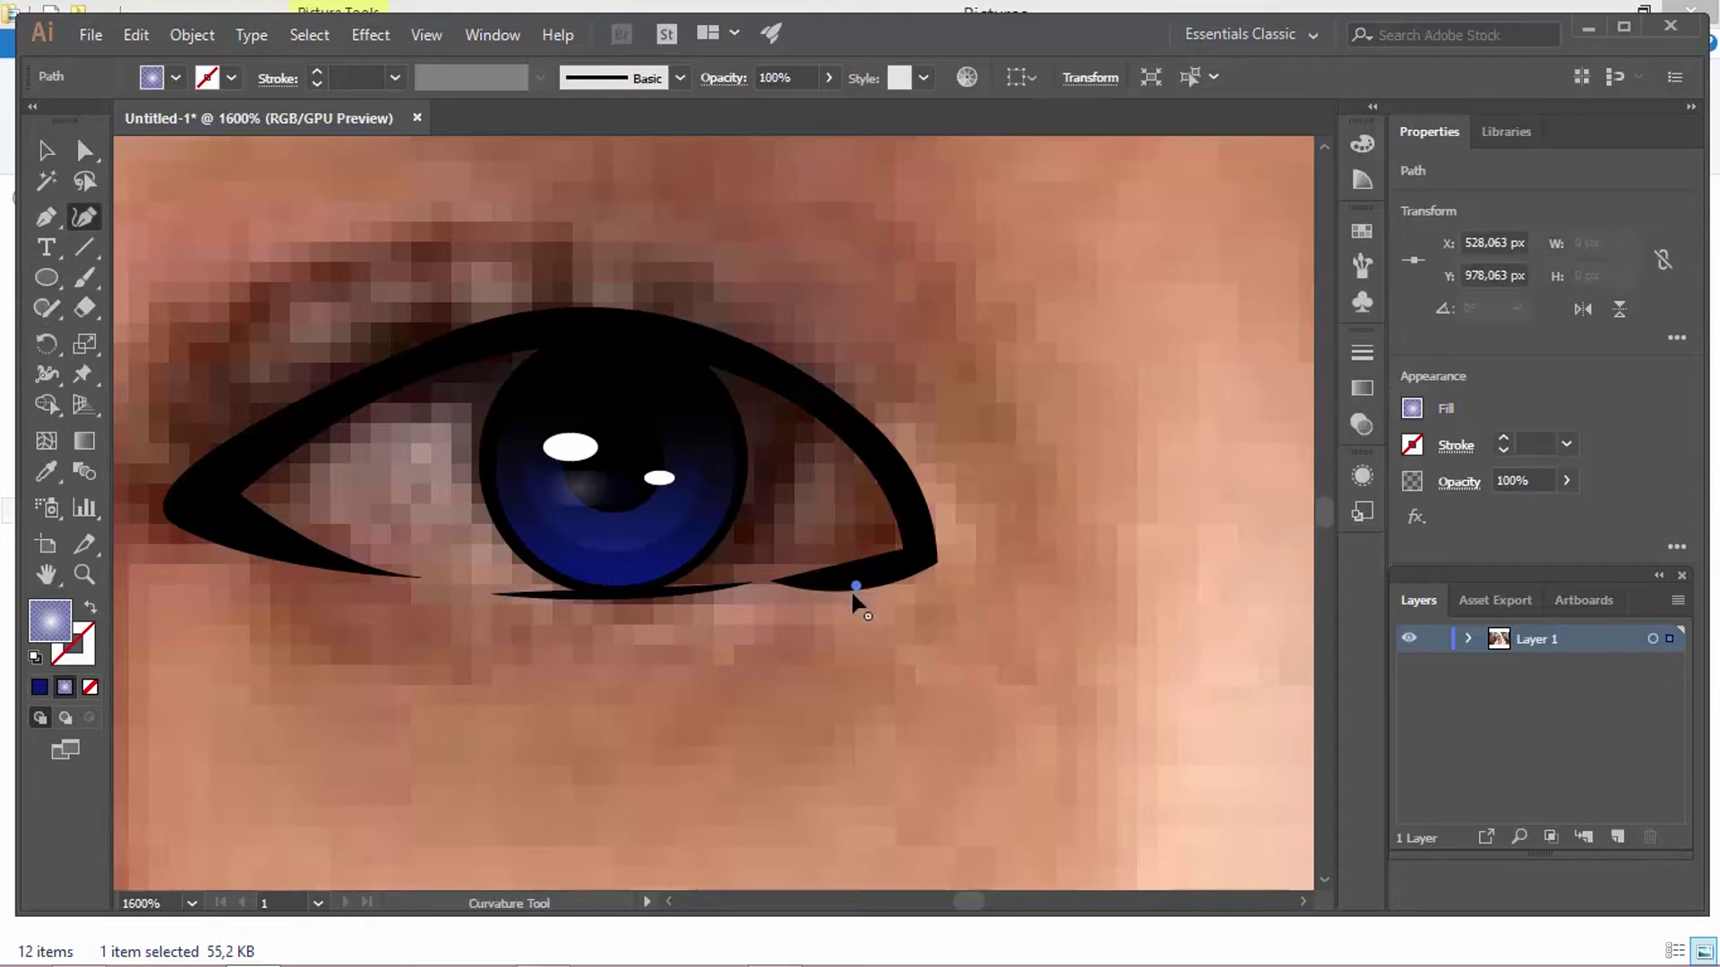
pyautogui.hotkey('ctrl', 'z')
pyautogui.click(879, 584)
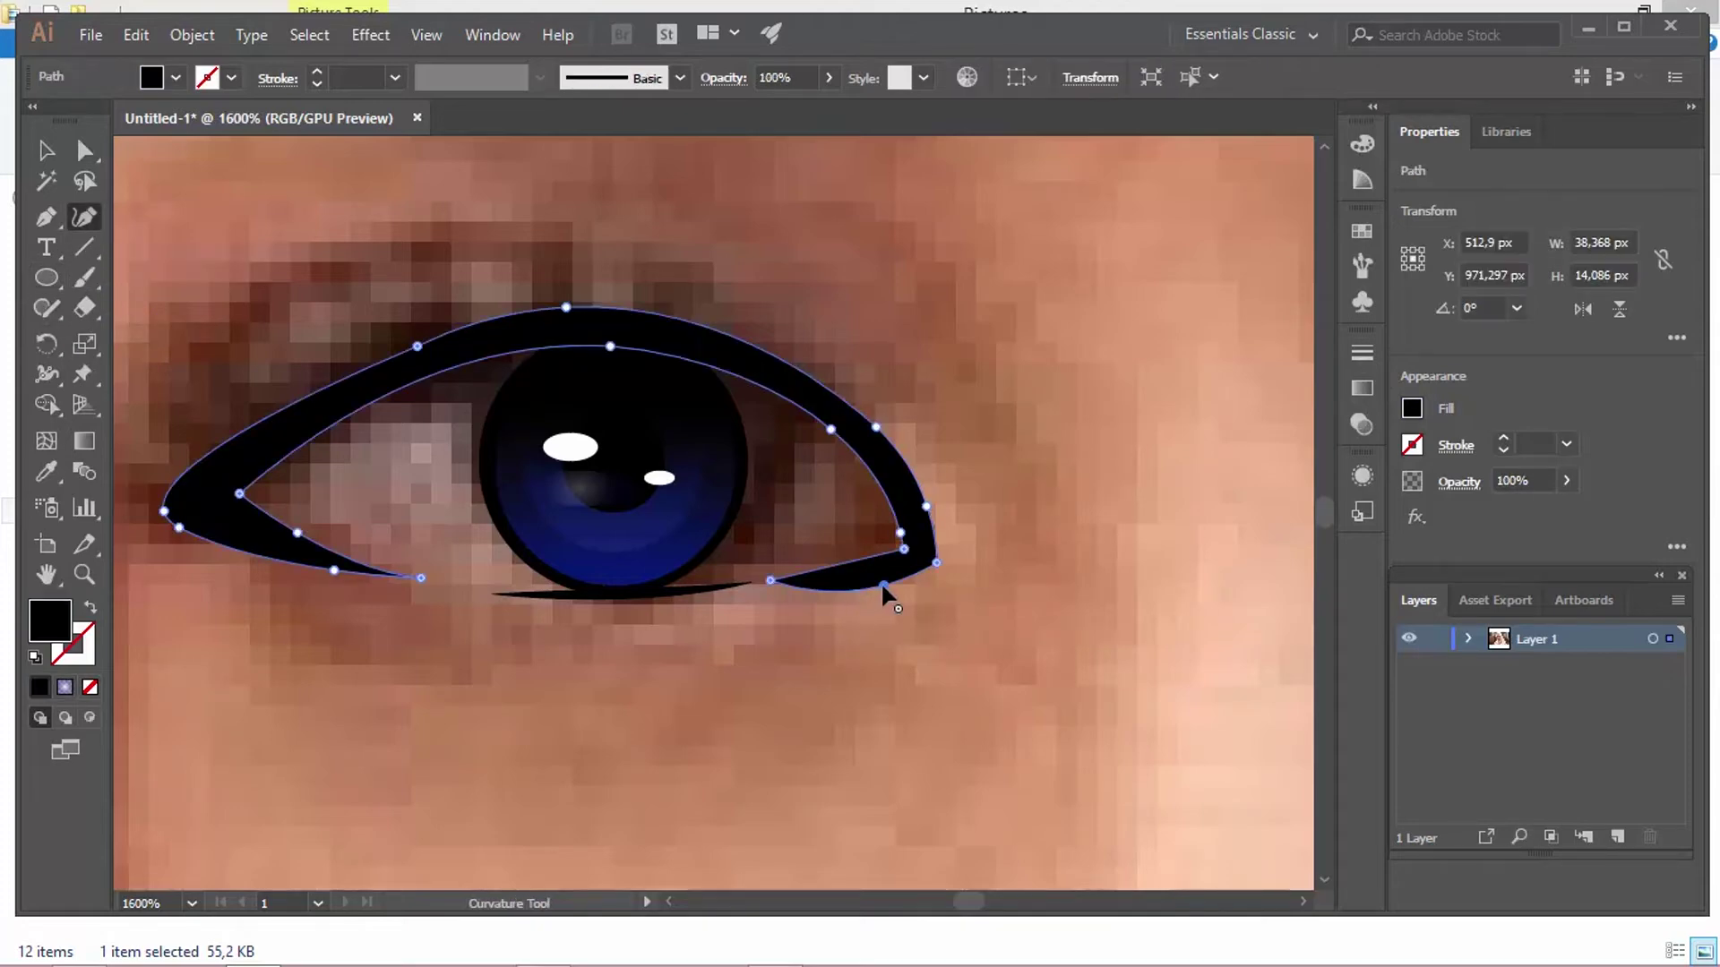
pyautogui.click(836, 584)
pyautogui.hotkey('ctrl', 'z')
pyautogui.click(865, 583)
pyautogui.click(46, 219)
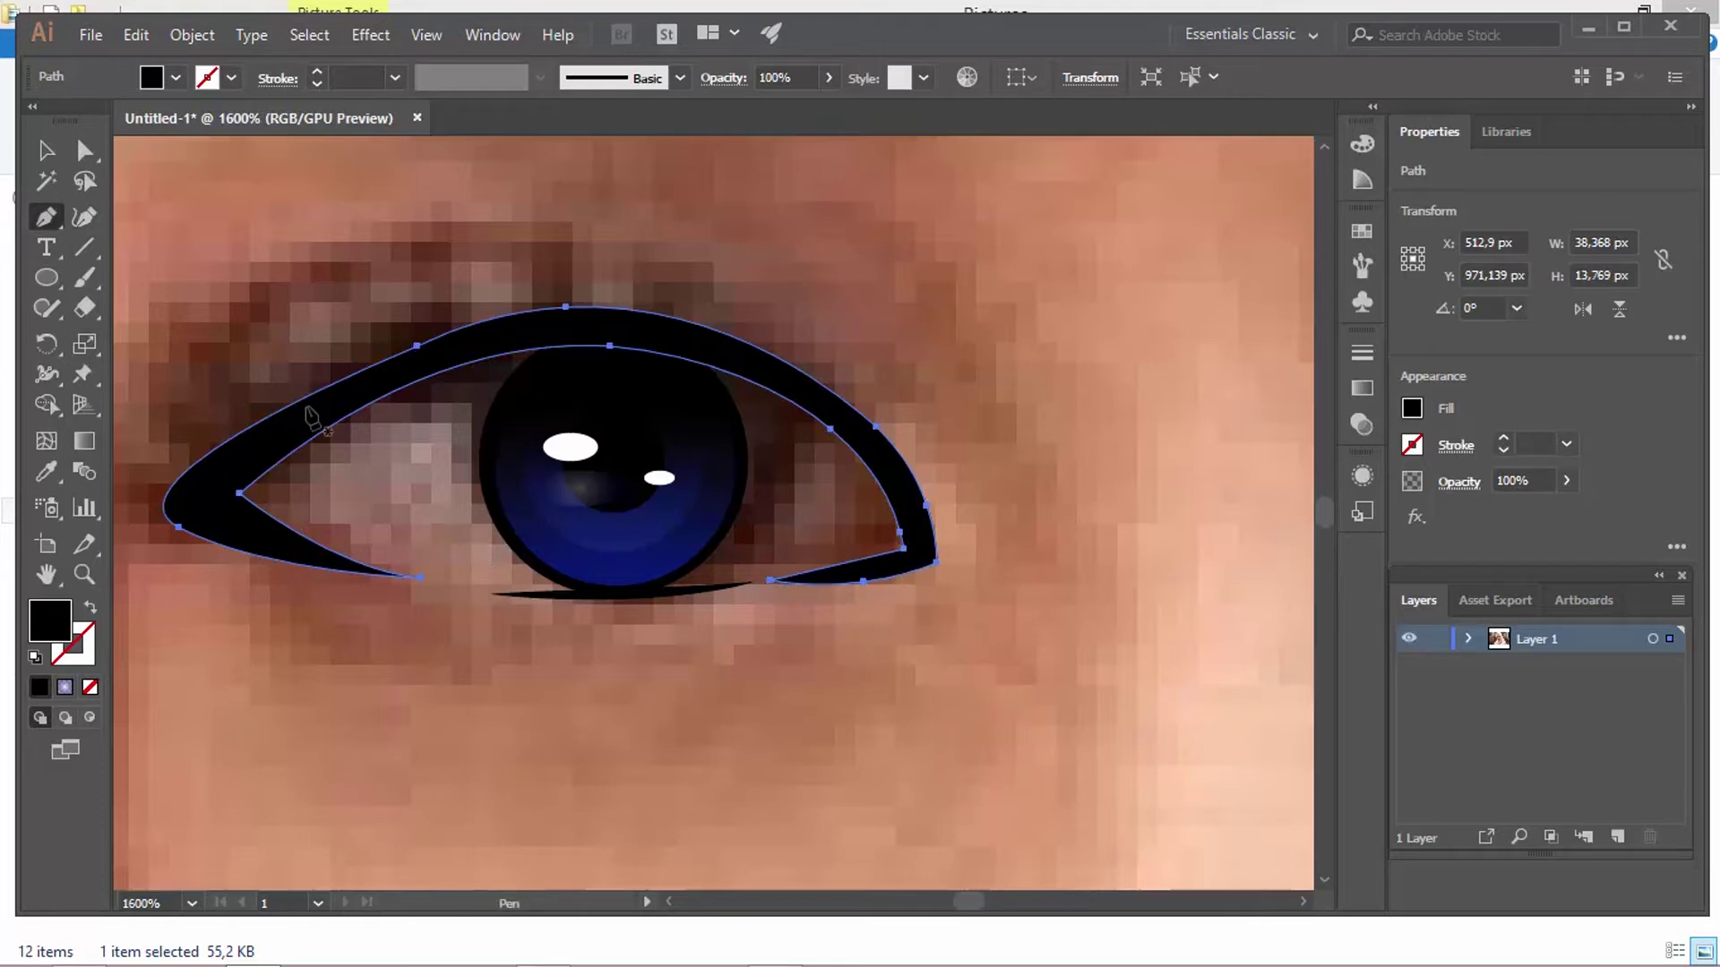
pyautogui.keyDown('ctrl'); pyautogui.click(169, 253); pyautogui.keyUp('ctrl')
pyautogui.click(224, 488)
pyautogui.click(922, 530)
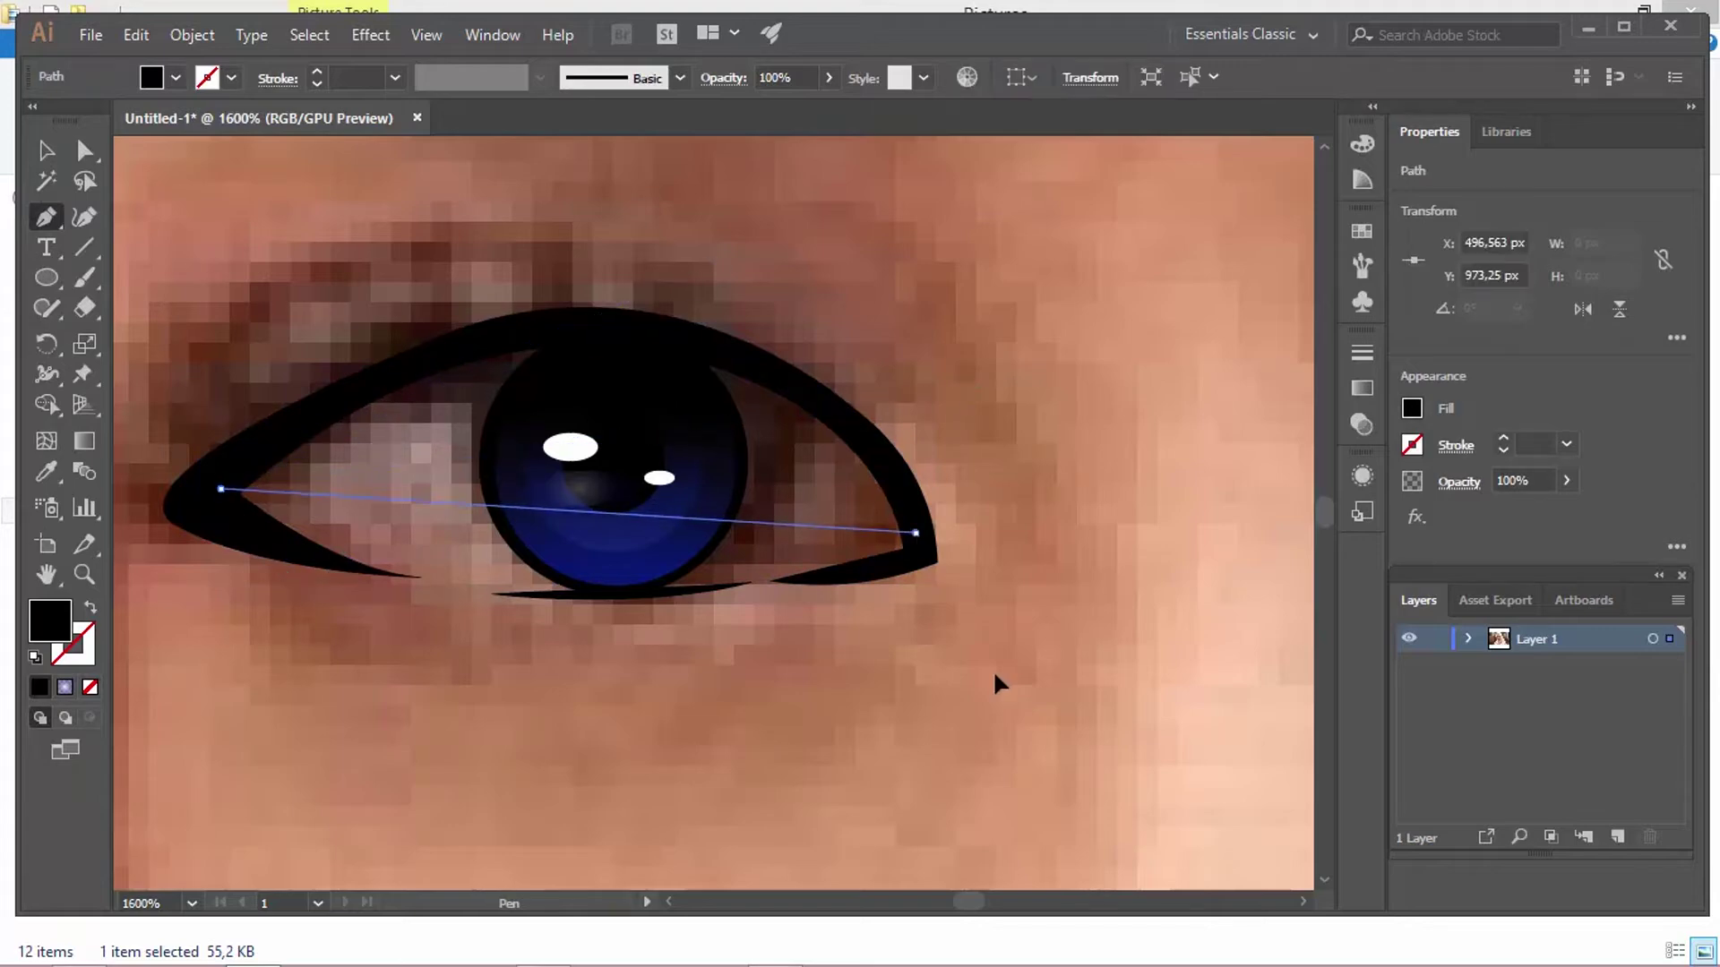
pyautogui.scroll(-10, 1075, 690)
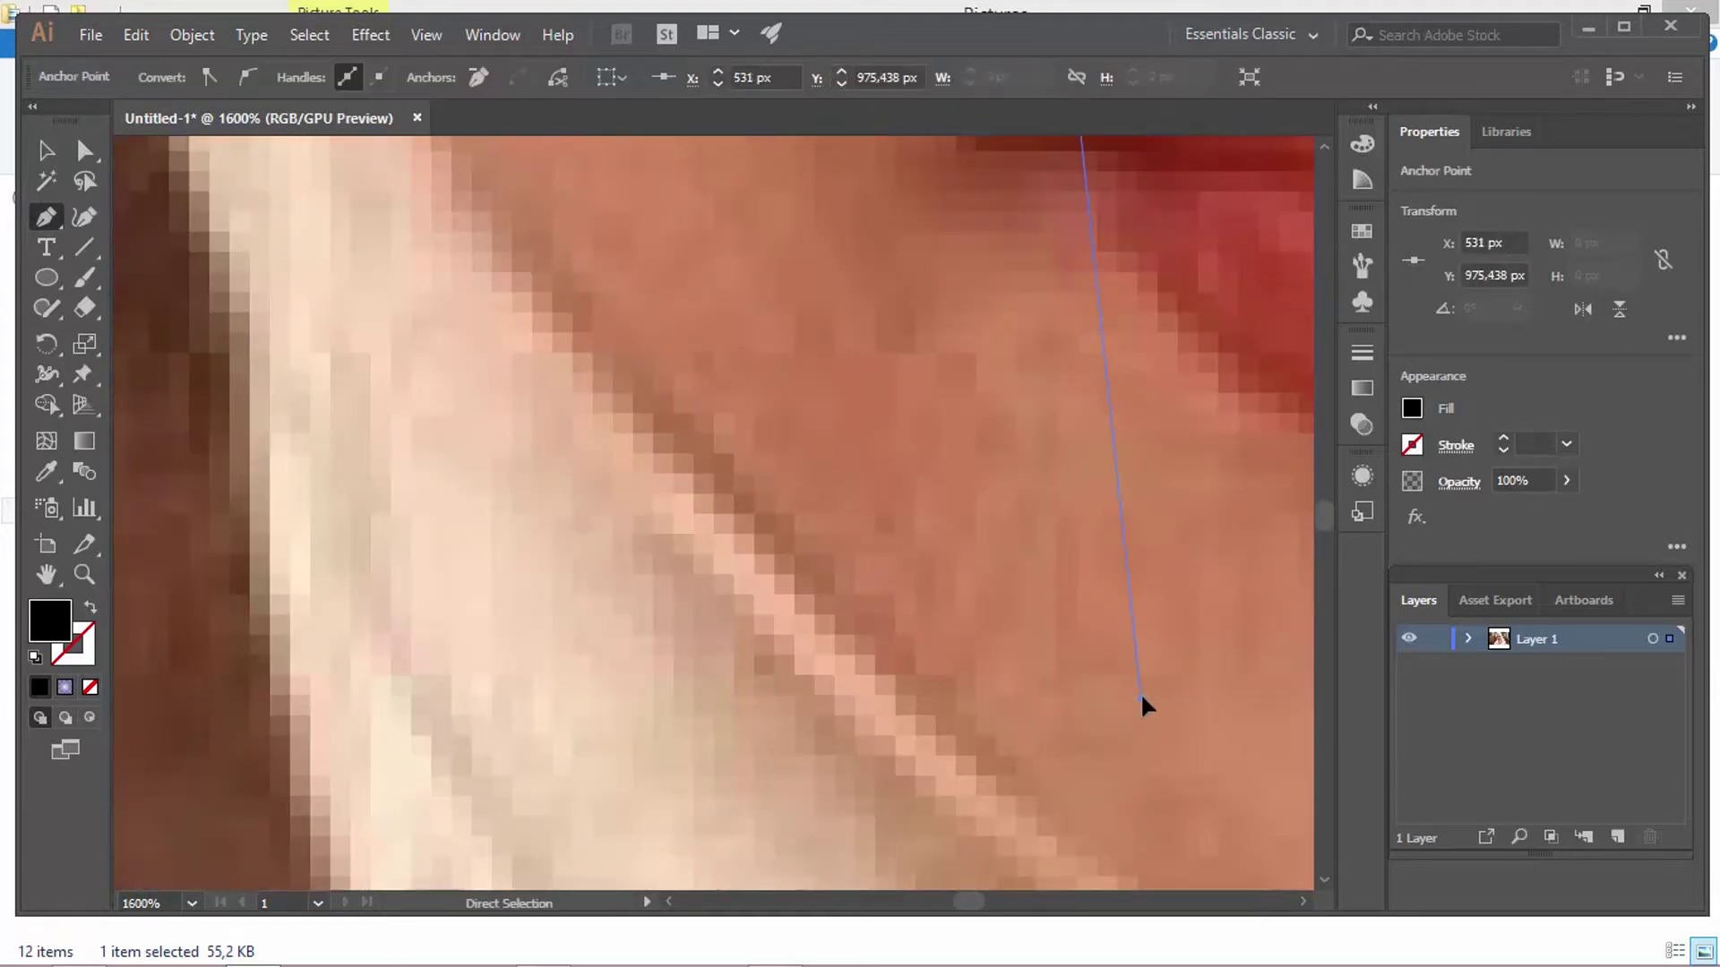
pyautogui.hotkey('ctrl', 'z')
pyautogui.scroll(10, 1152, 910)
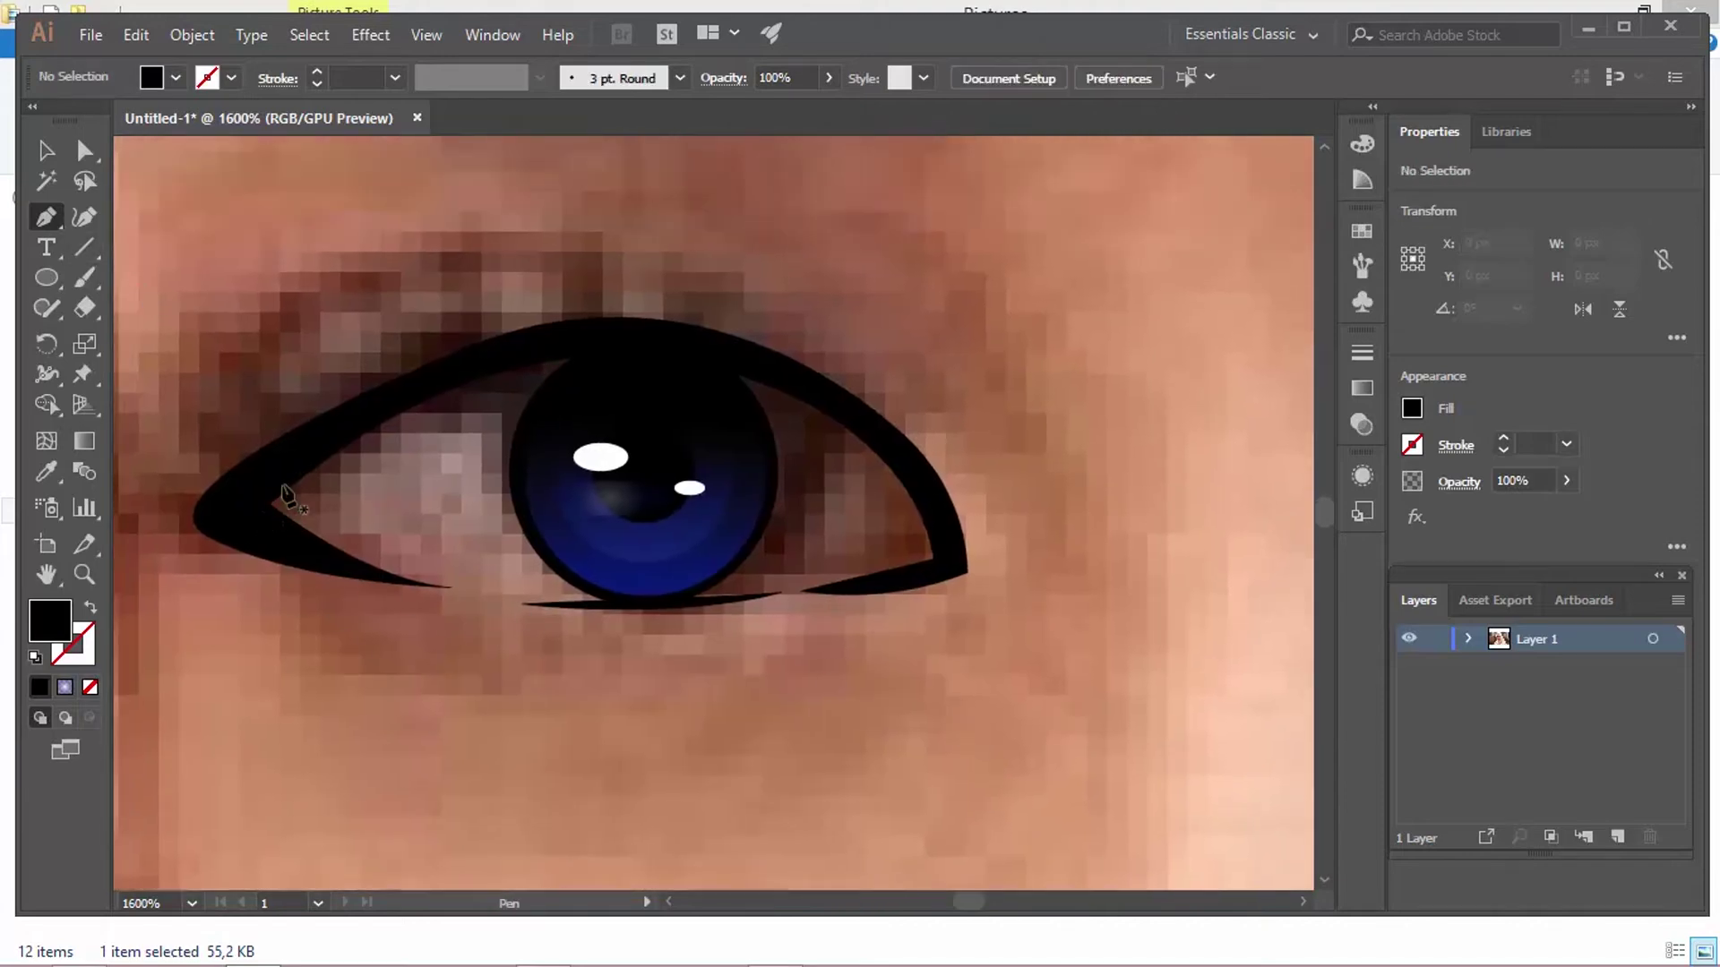
# Step: Draw a closed black Pen shape over the whole eye opening, with its outline running inside the eyeliner and along the lower lid line
pyautogui.click(250, 498)
pyautogui.moveTo(699, 345); pyautogui.dragTo(838, 421)
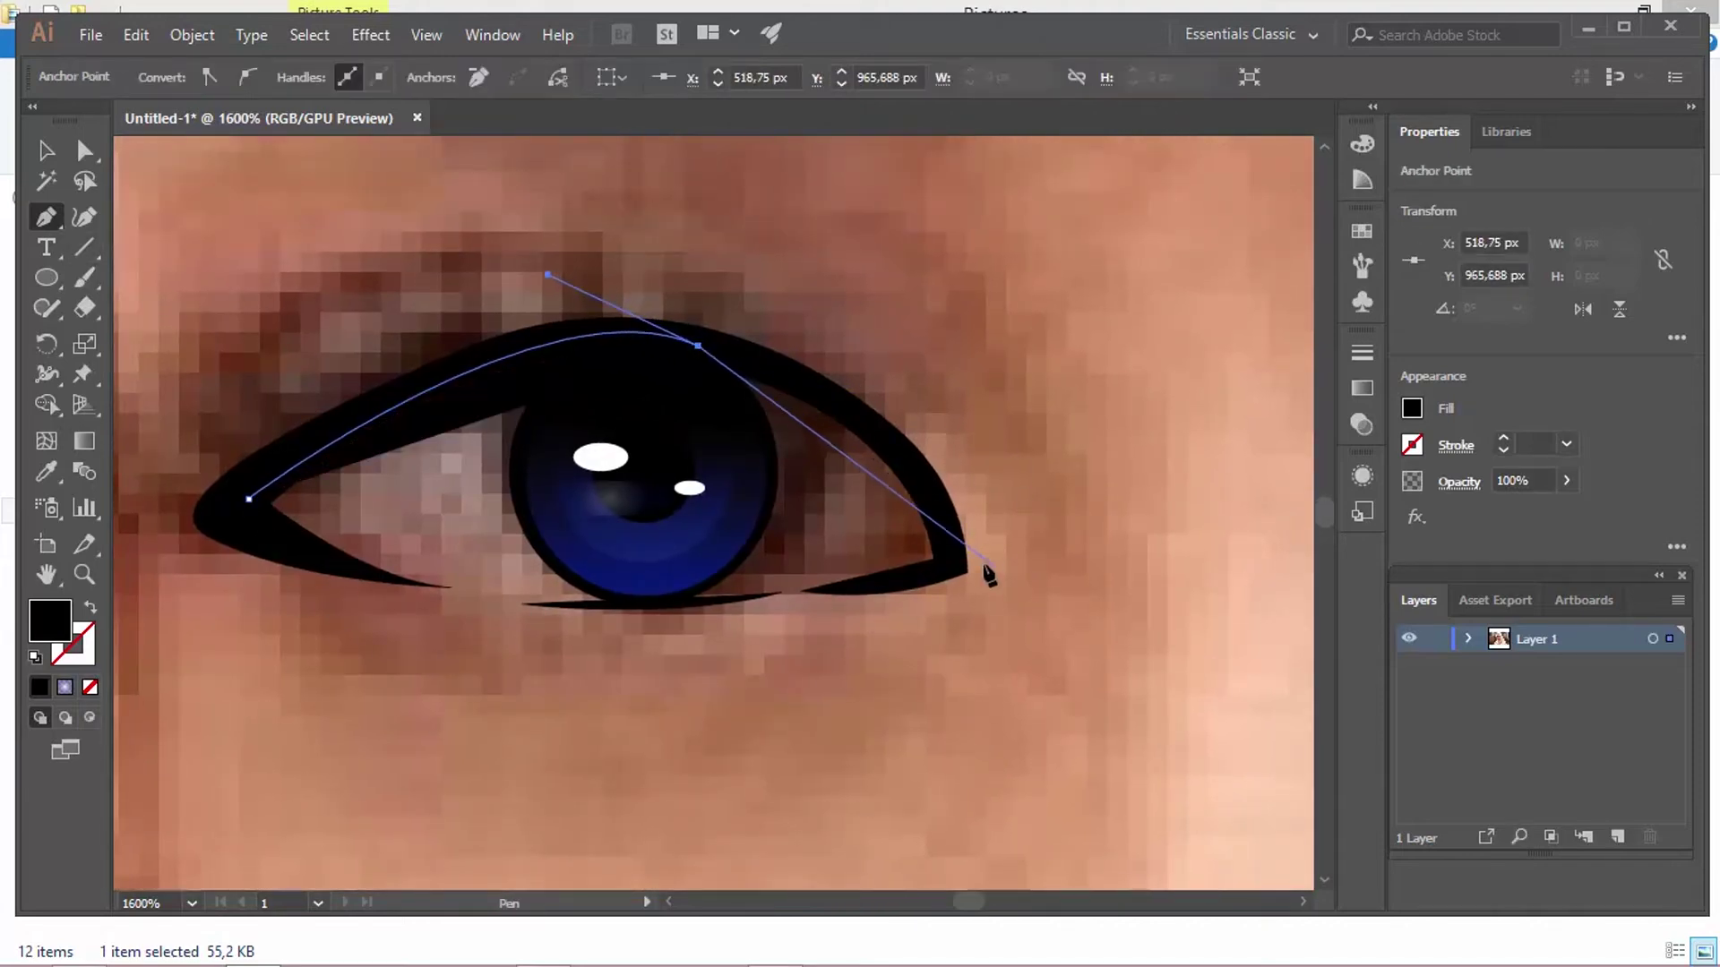
pyautogui.moveTo(956, 564); pyautogui.dragTo(959, 703)
pyautogui.click(957, 565)
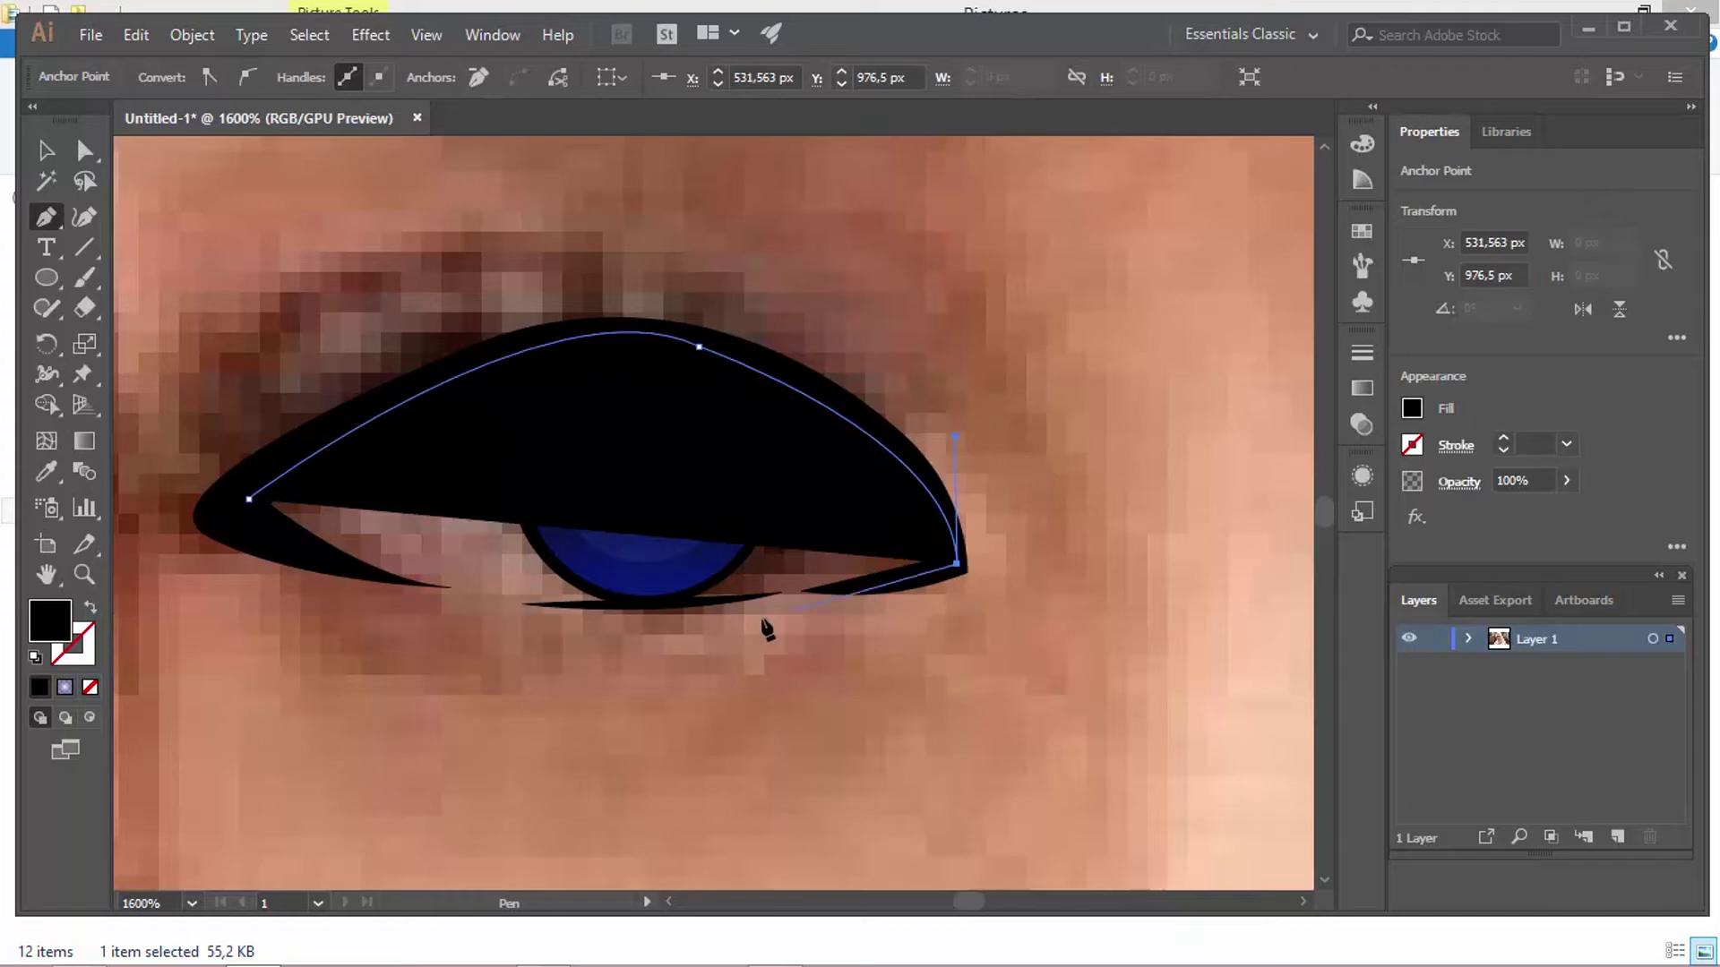
pyautogui.click(660, 607)
pyautogui.moveTo(248, 515); pyautogui.dragTo(248, 399)
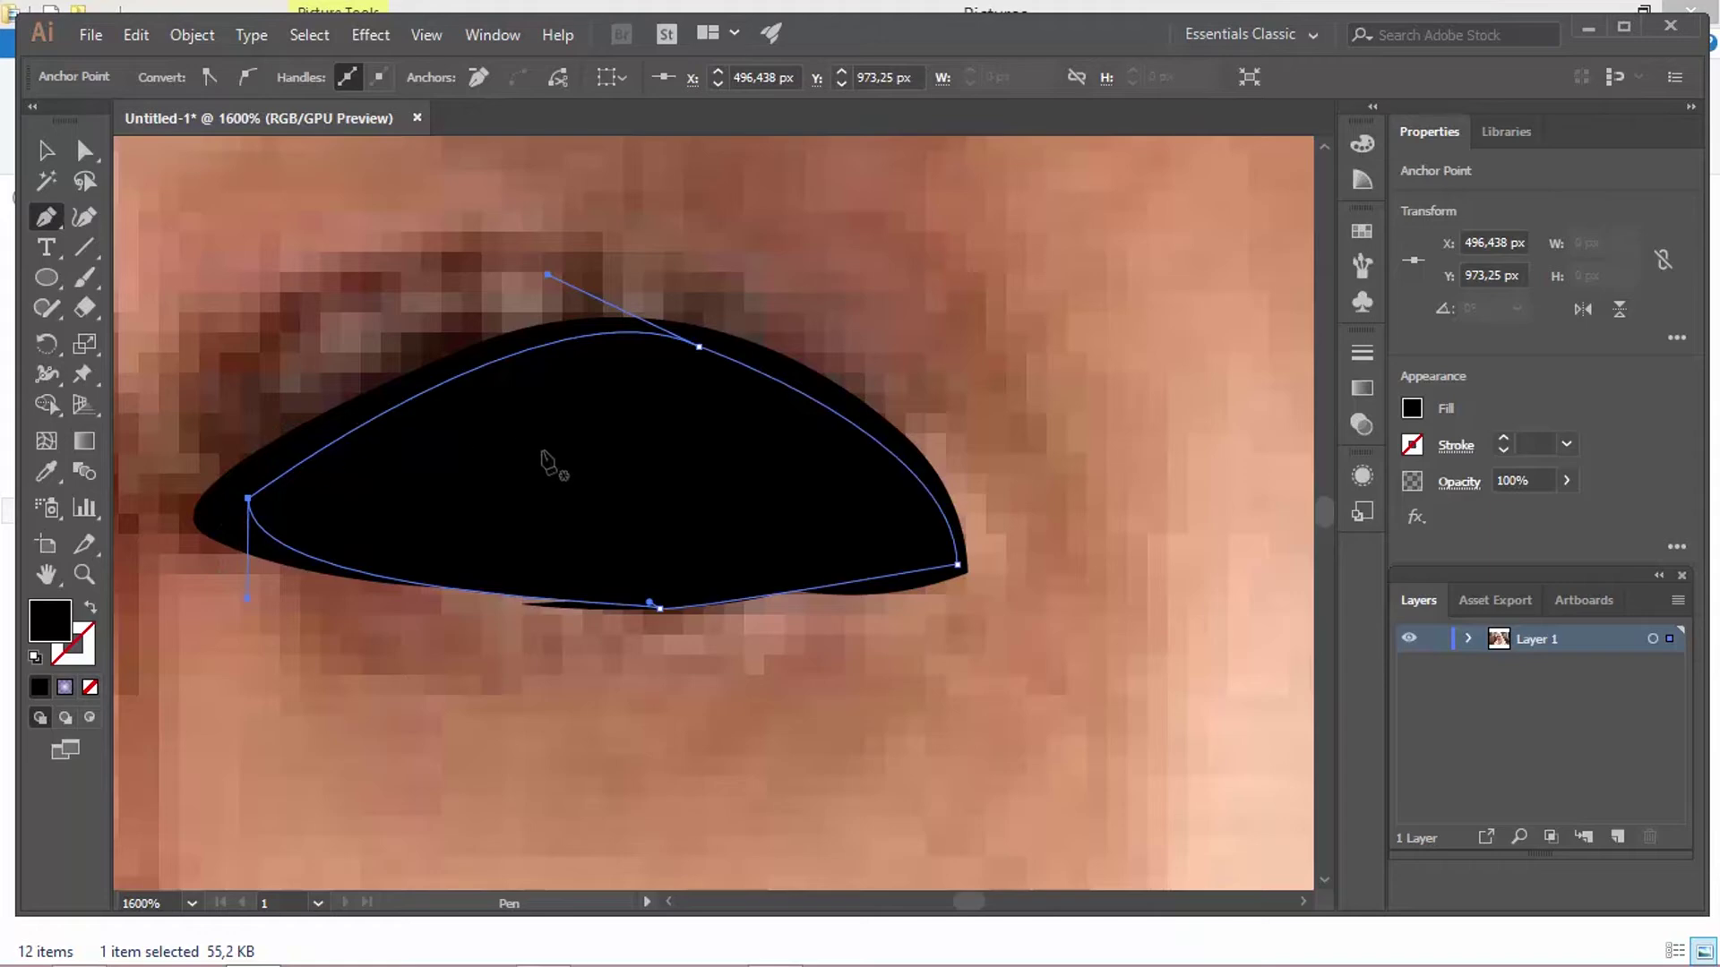
# Step: Send the black eye opening shape to the back, then restack it directly above the locked photo in Layer 1
pyautogui.click(1467, 639)
pyautogui.scroll(-2, 1675, 771)
pyautogui.scroll(3, 1675, 770)
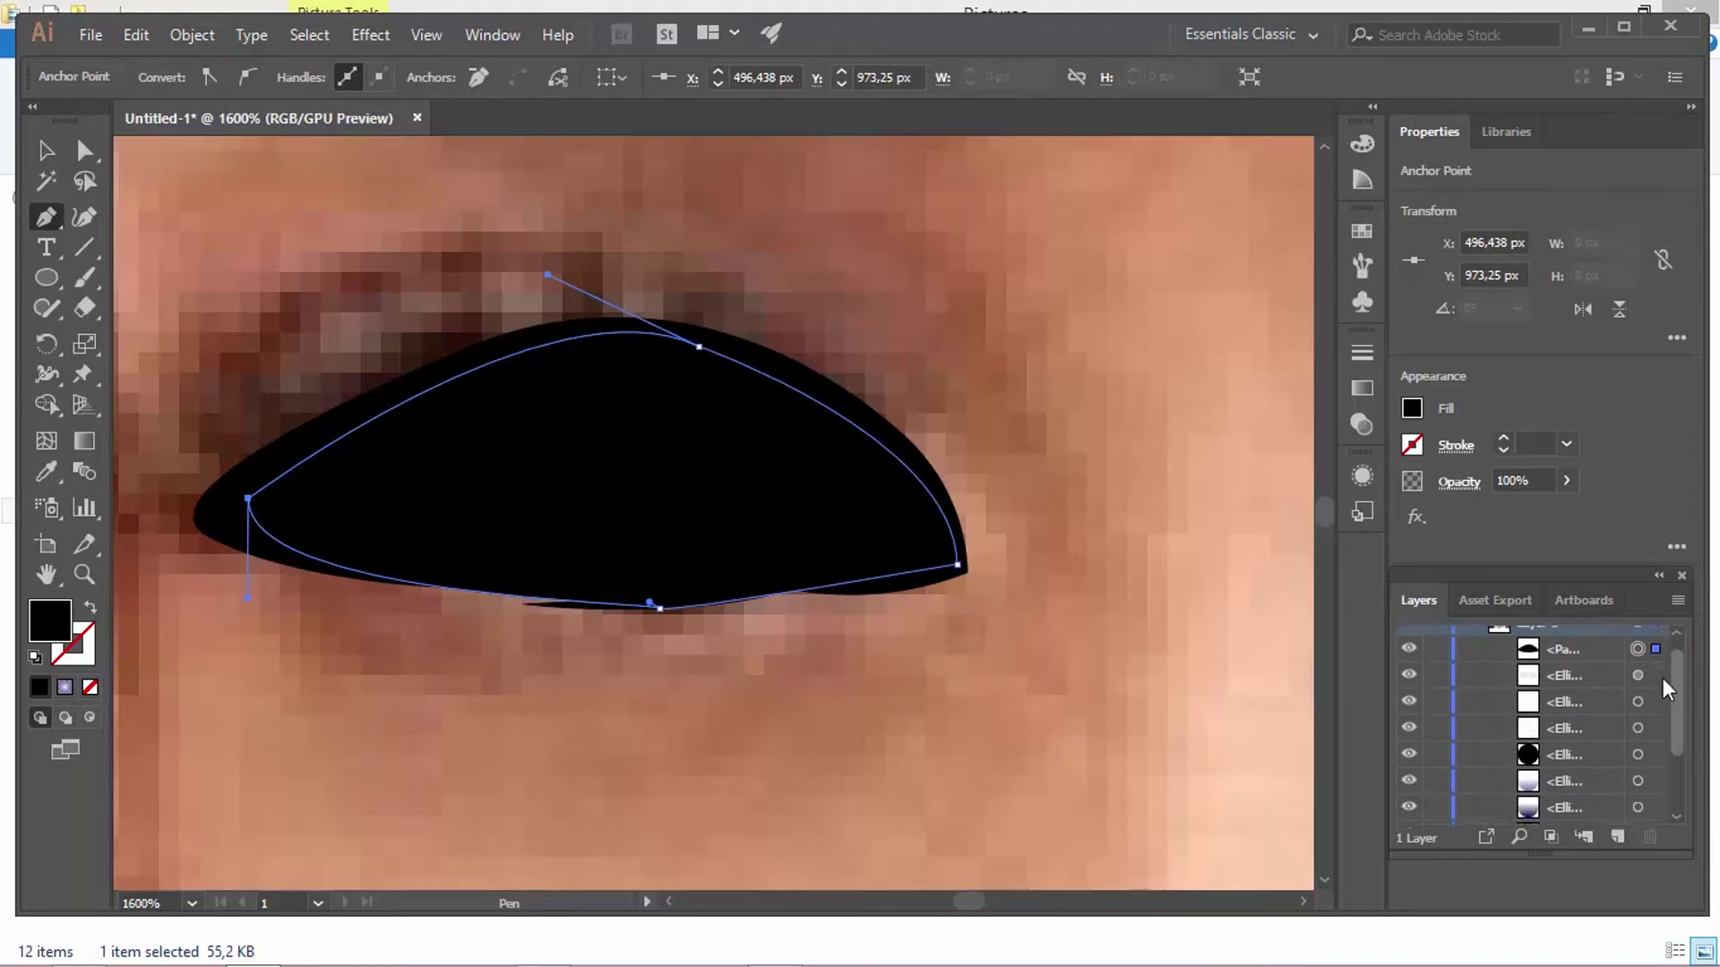
pyautogui.rightClick(758, 533)
pyautogui.moveTo(869, 403)
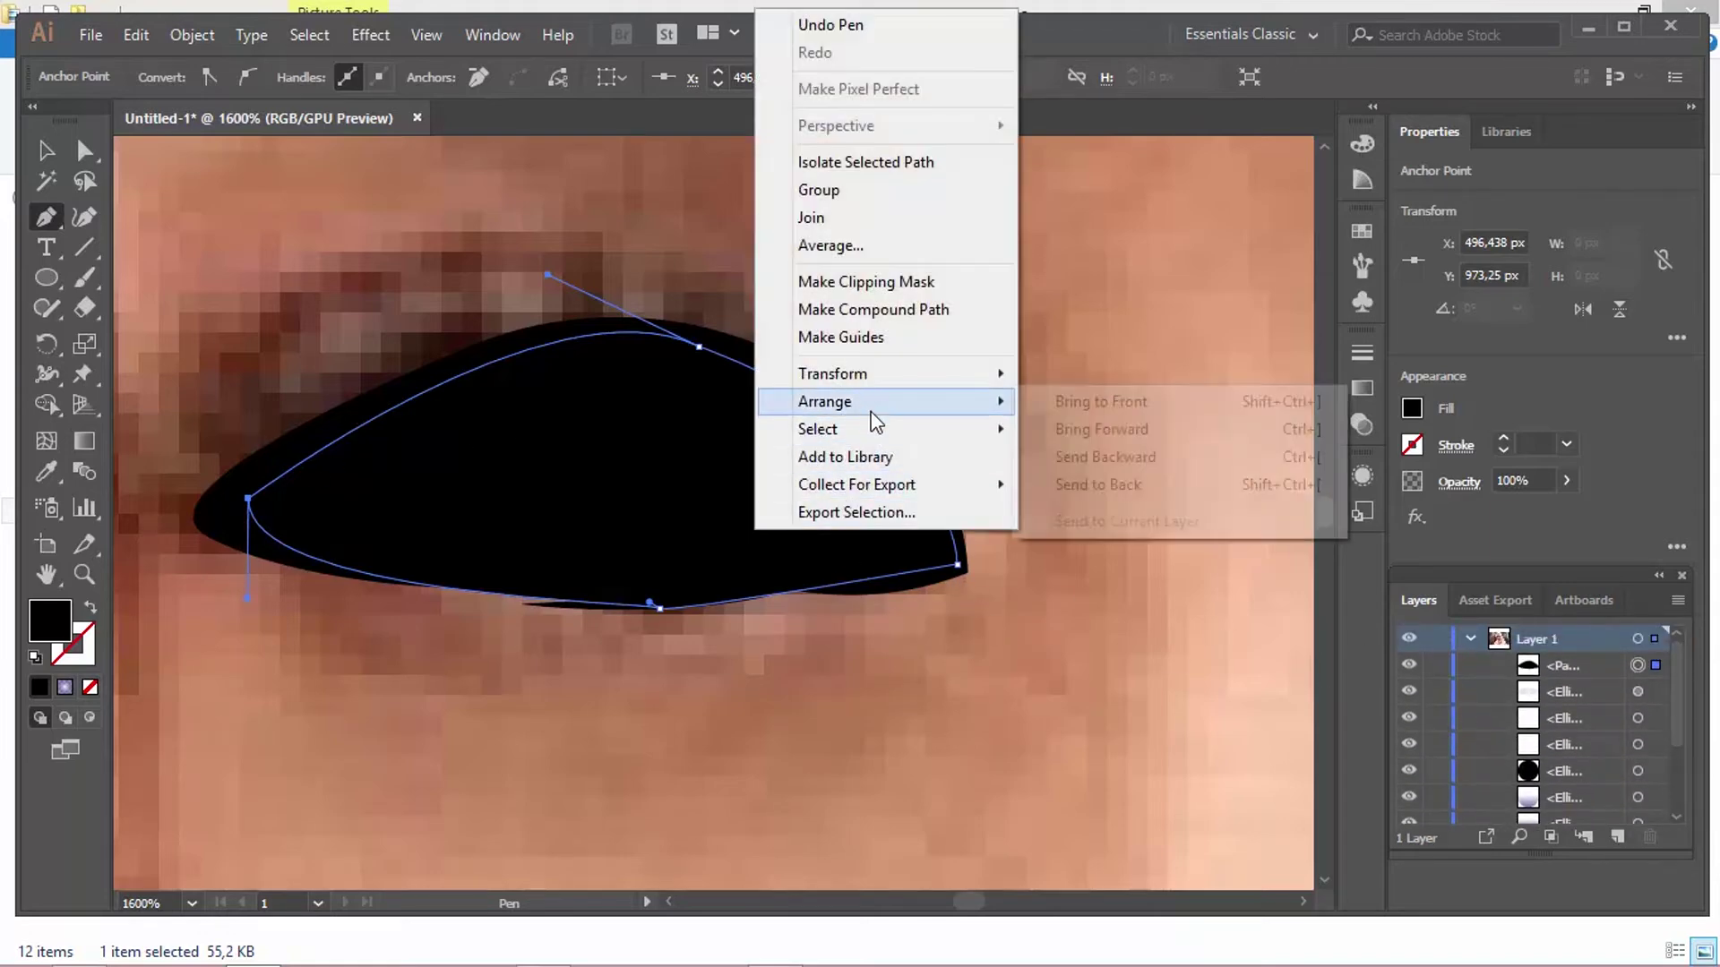
pyautogui.click(1086, 483)
pyautogui.scroll(-2, 1552, 788)
pyautogui.moveTo(1552, 815); pyautogui.dragTo(1534, 785)
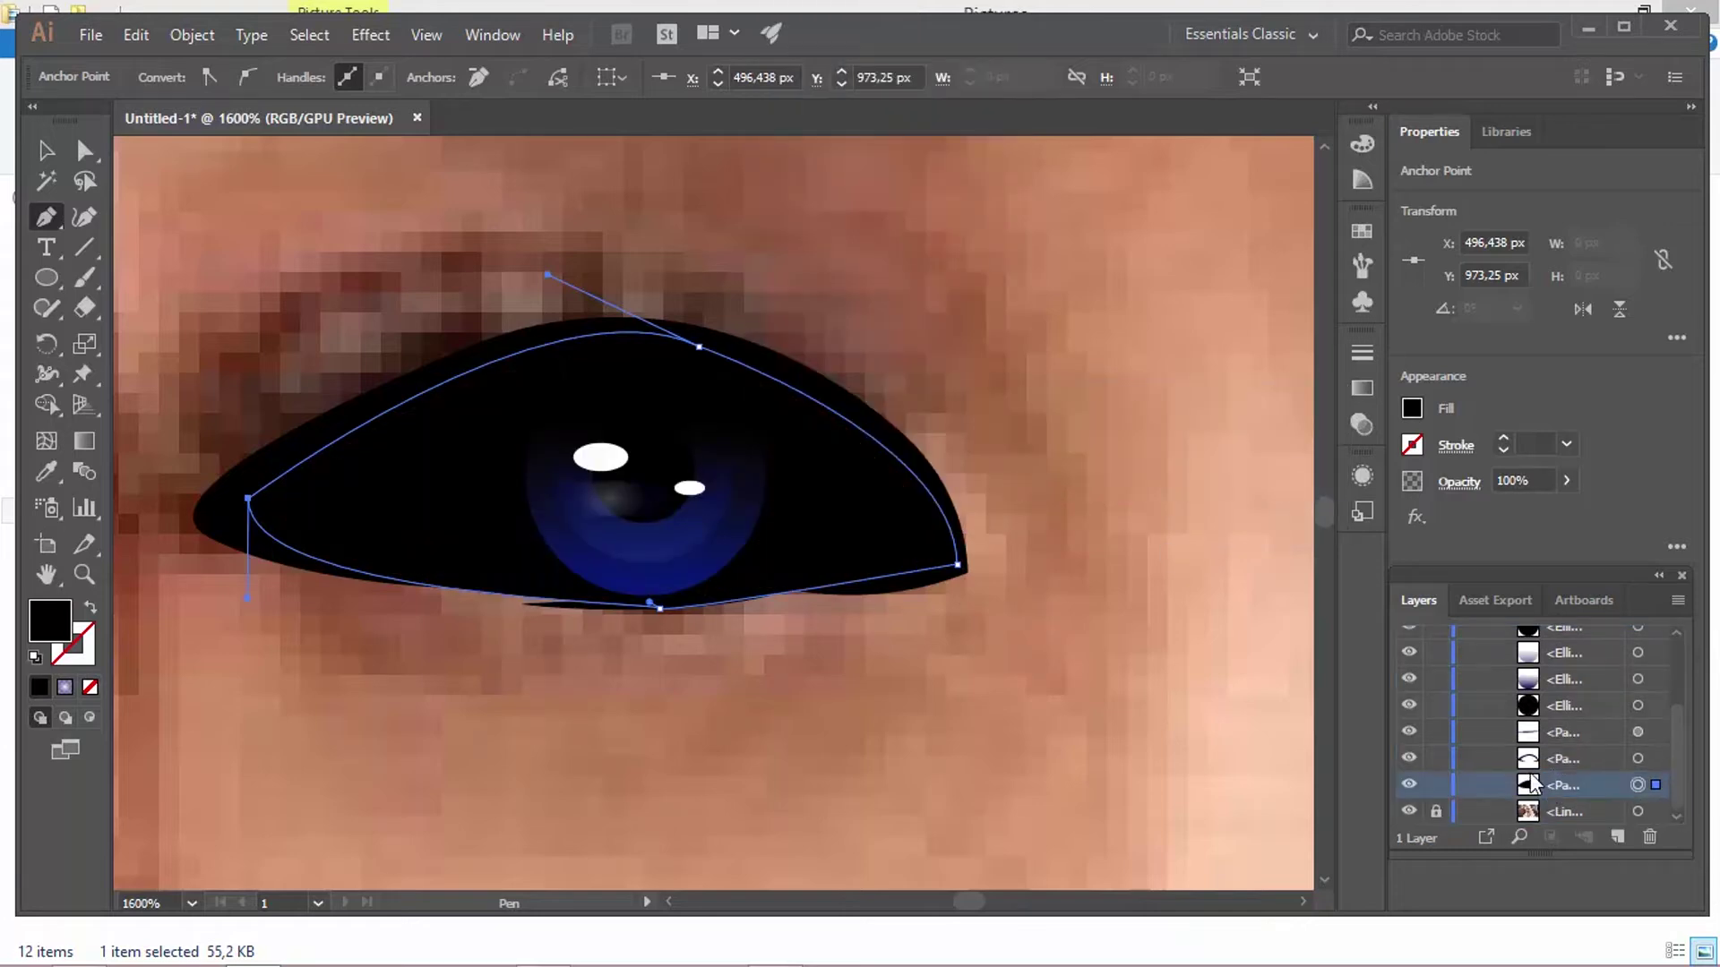
# Step: Fill the eye opening shape with a muted yellowish grey, #A3A28D
pyautogui.doubleClick(50, 627)
pyautogui.moveTo(1368, 730); pyautogui.dragTo(1377, 817)
pyautogui.click(1213, 557)
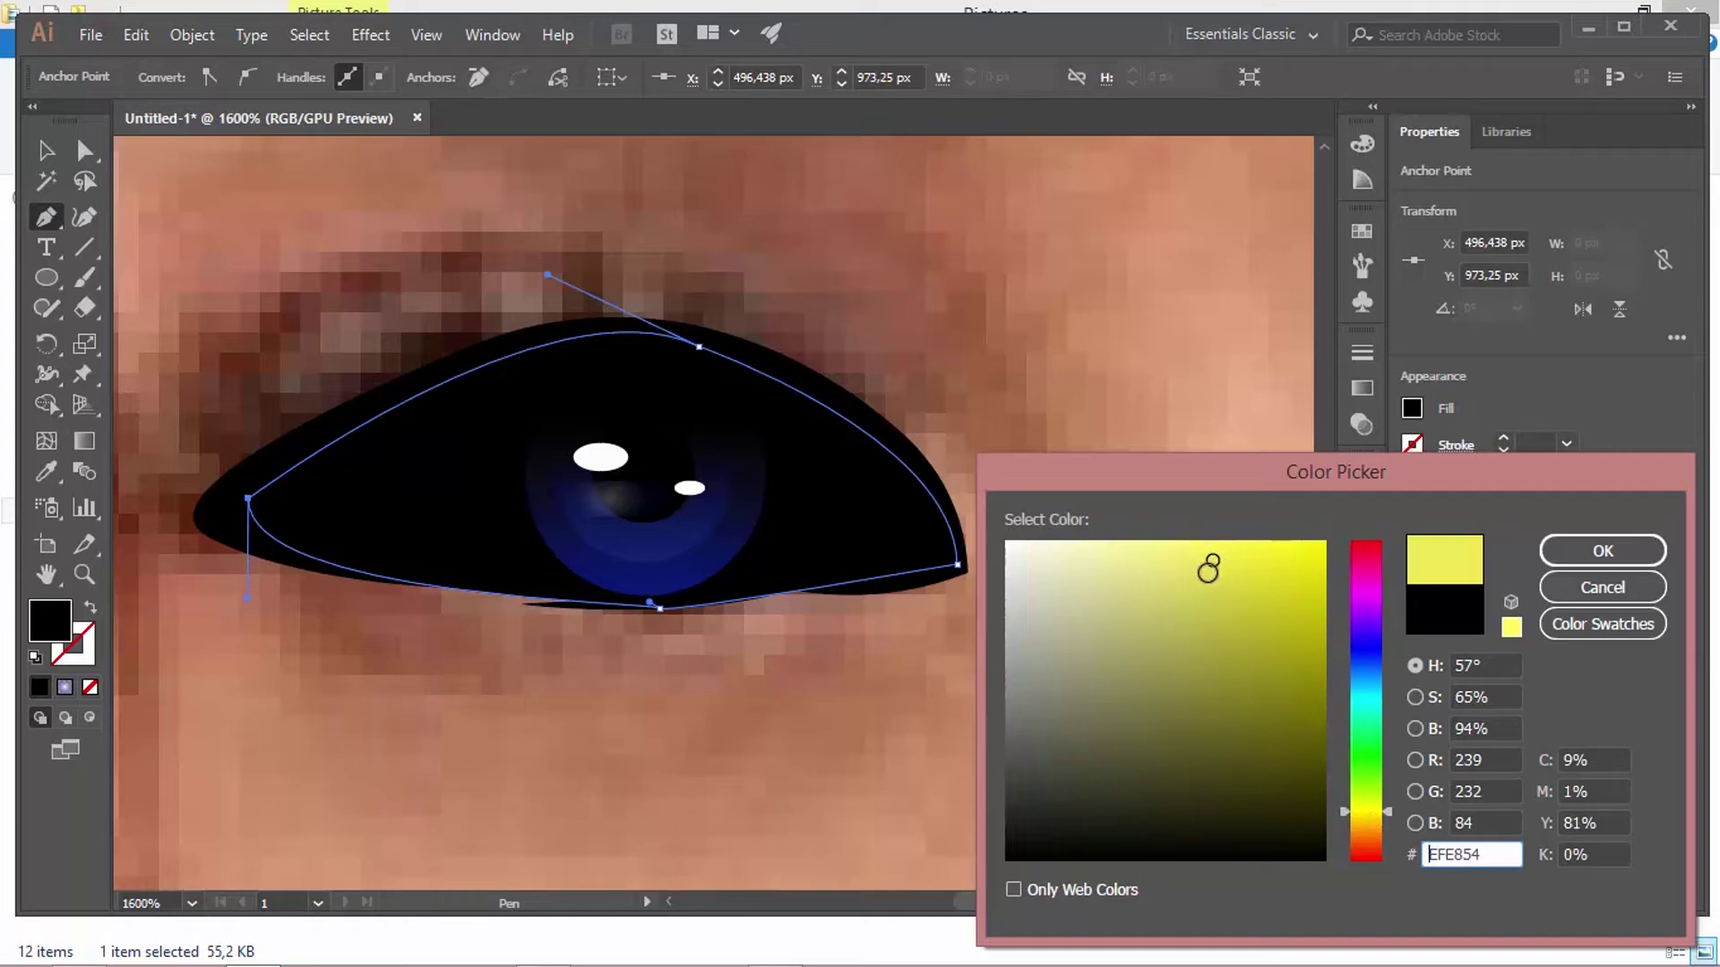
pyautogui.click(1041, 557)
pyautogui.moveTo(1019, 683)
pyautogui.mouseDown()
pyautogui.moveTo(1025, 644)
pyautogui.moveTo(1021, 683)
pyautogui.moveTo(1018, 665)
pyautogui.moveTo(1063, 656)
pyautogui.mouseUp()
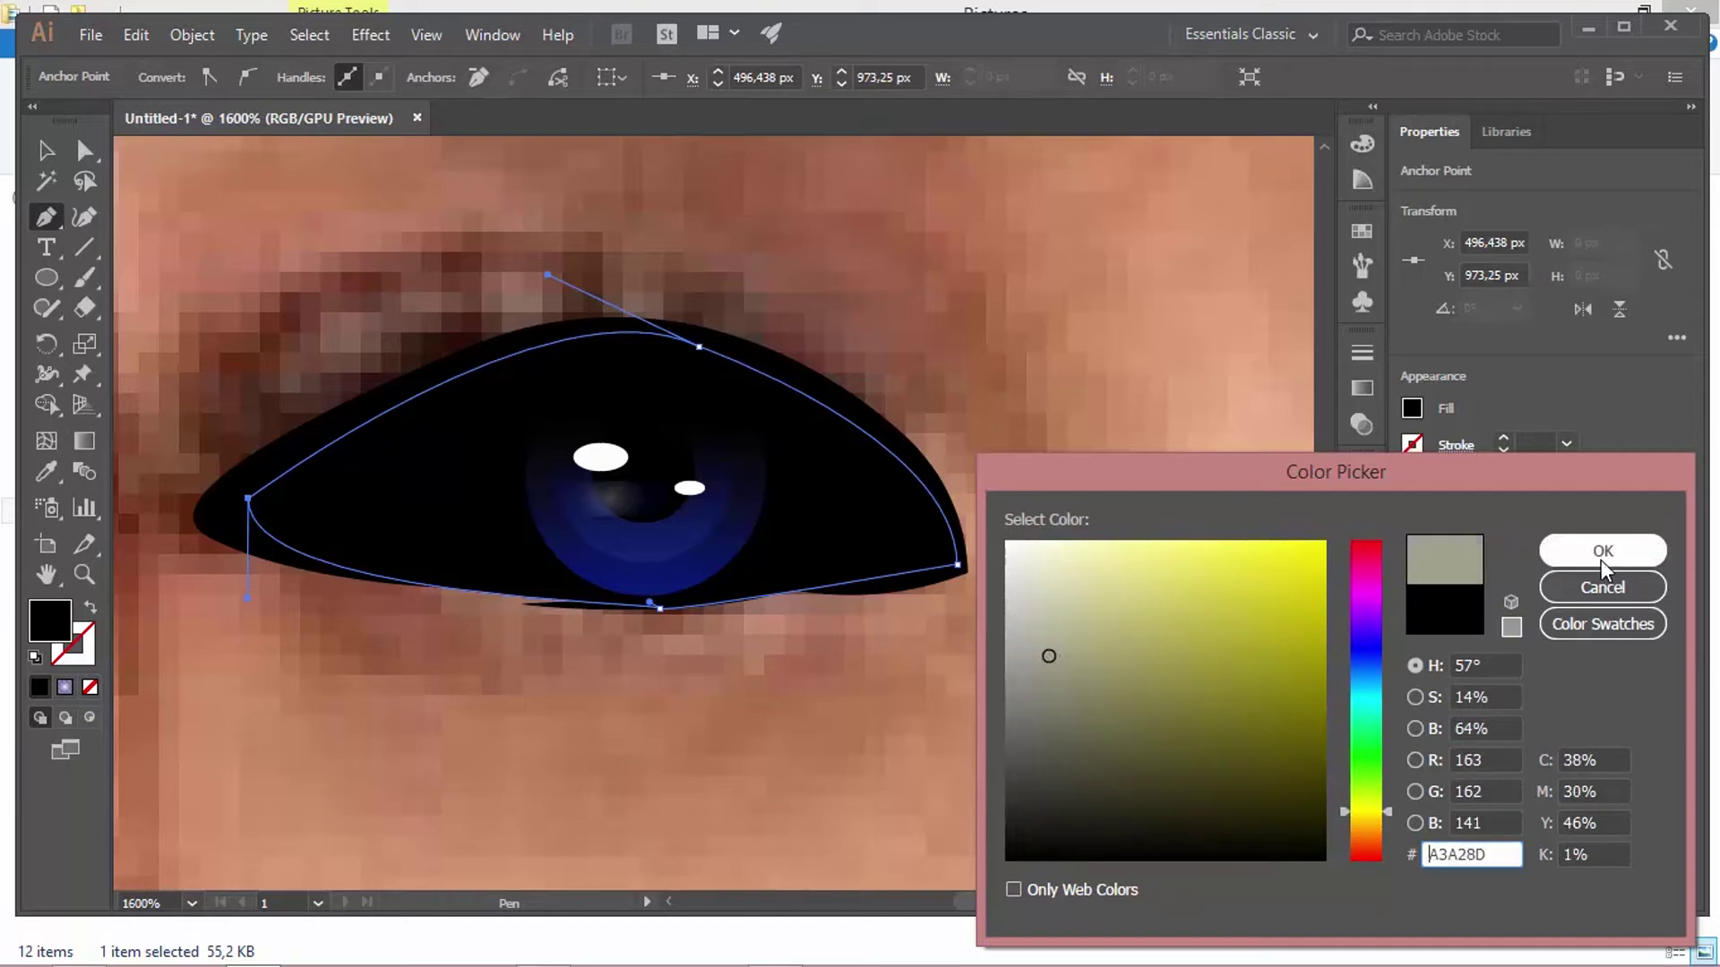
pyautogui.click(1602, 550)
# Step: Change the eye opening's fill to a darker grey with a slight reddish tint
pyautogui.doubleClick(40, 625)
pyautogui.click(1360, 552)
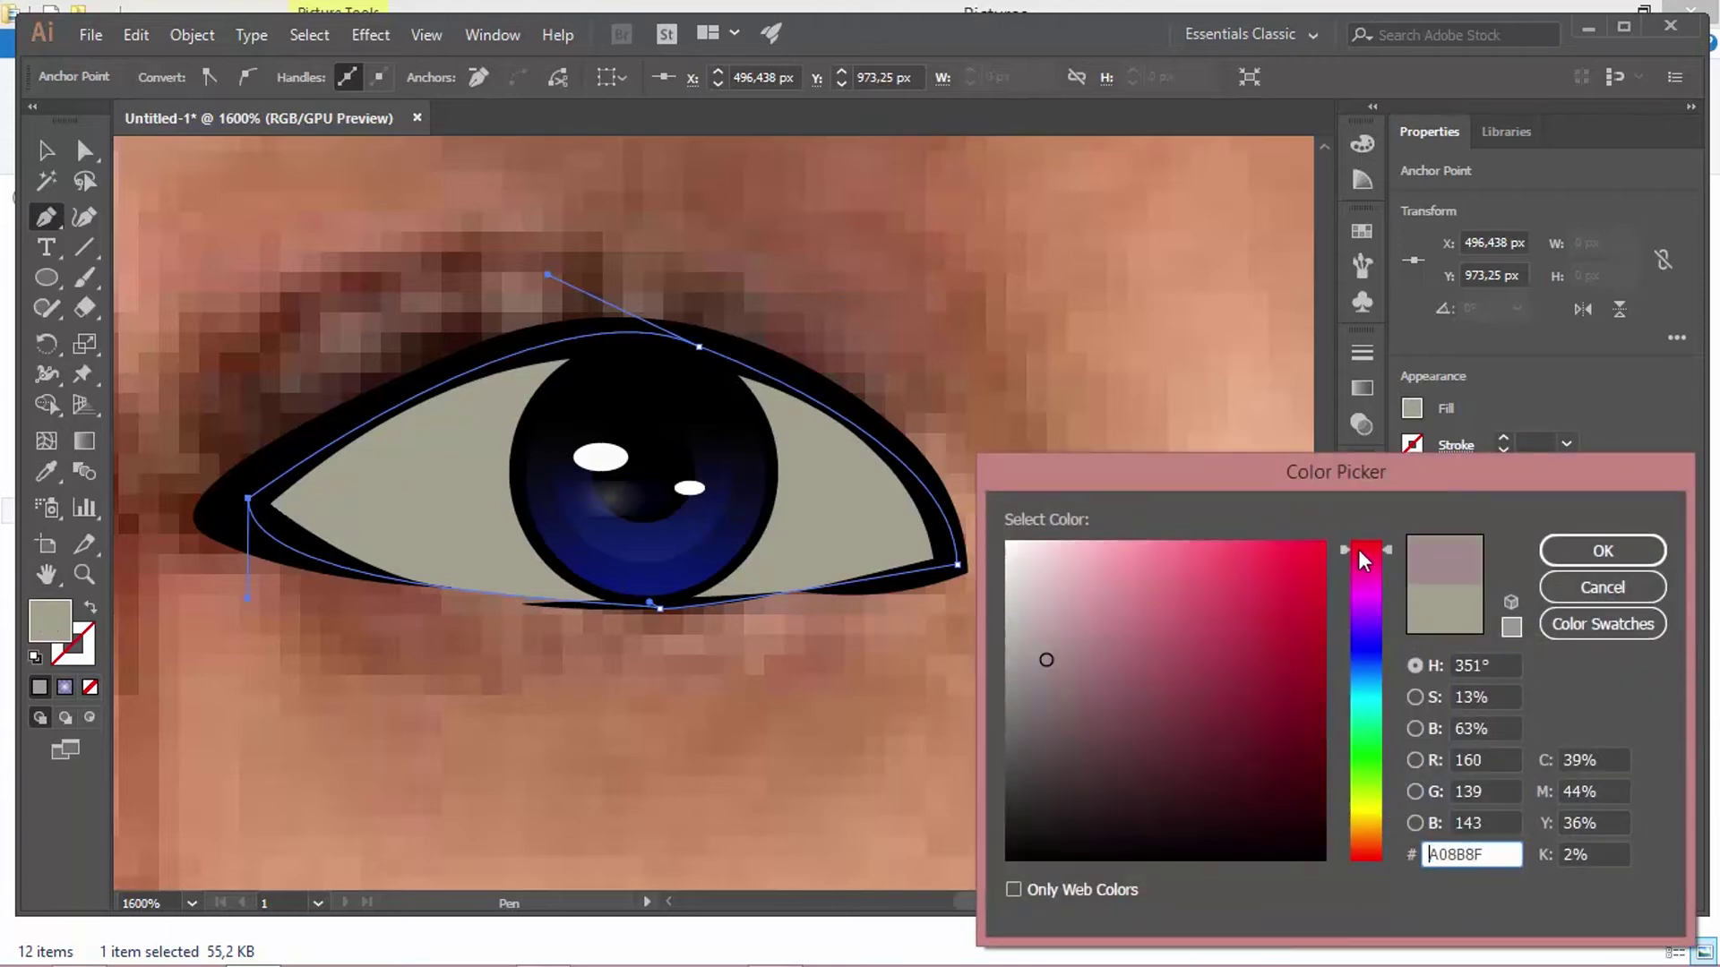
pyautogui.moveTo(1110, 606); pyautogui.dragTo(1032, 707)
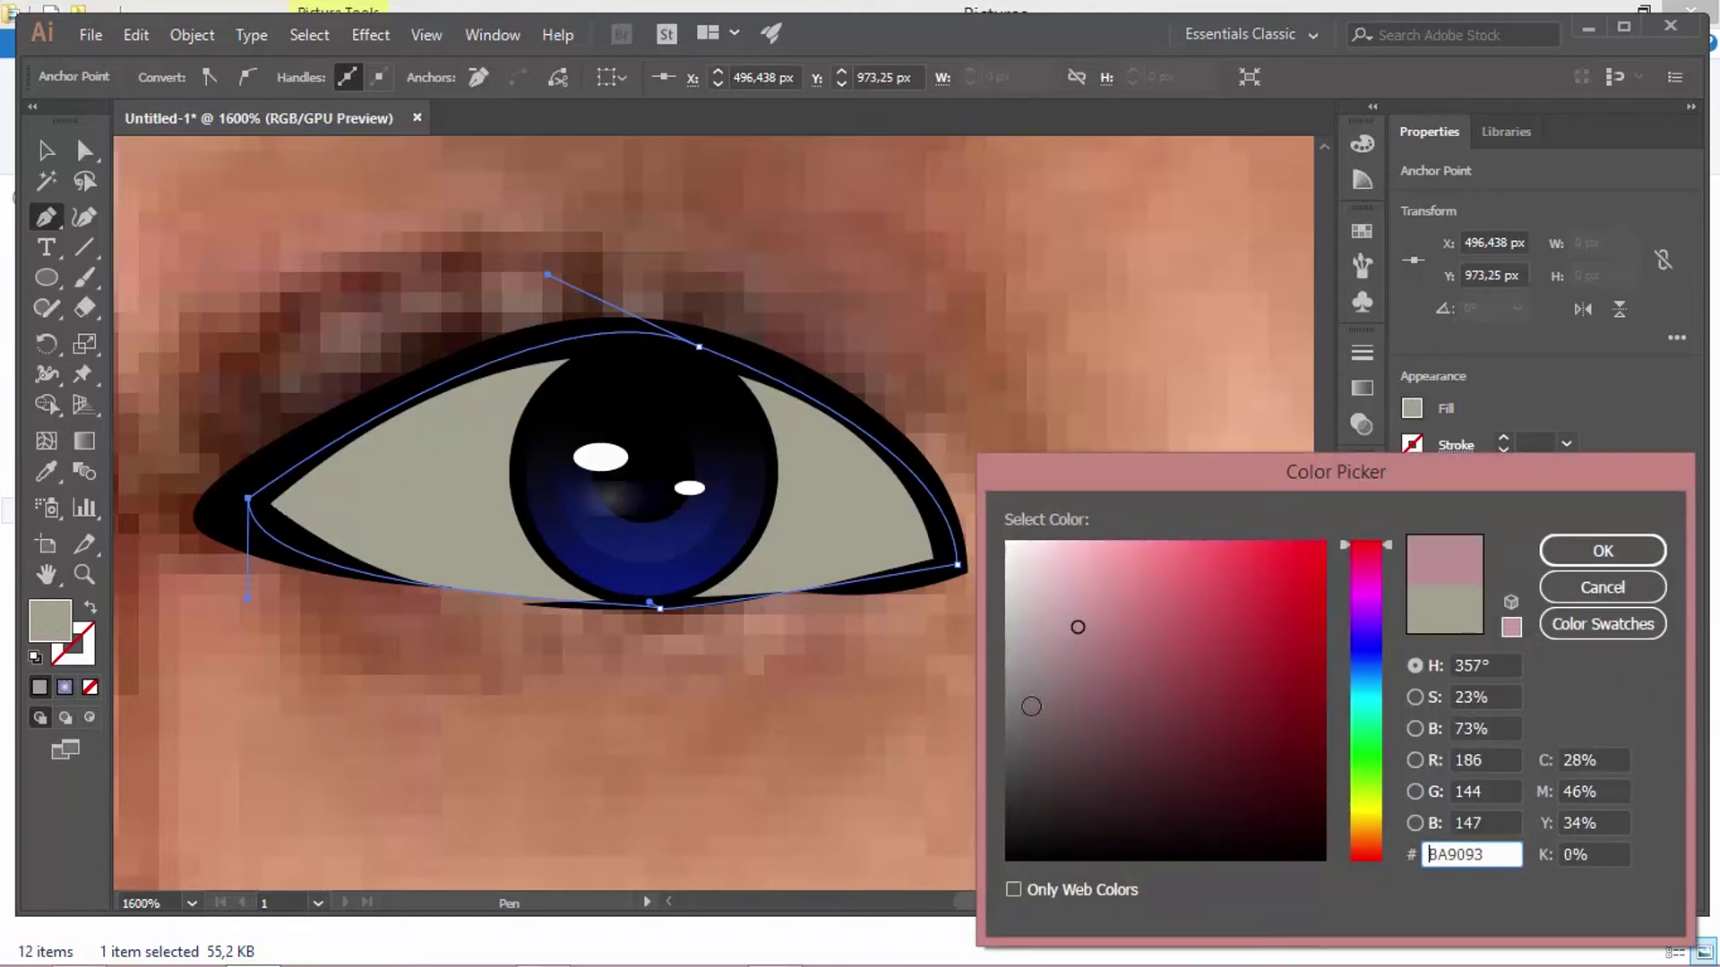
pyautogui.click(1602, 550)
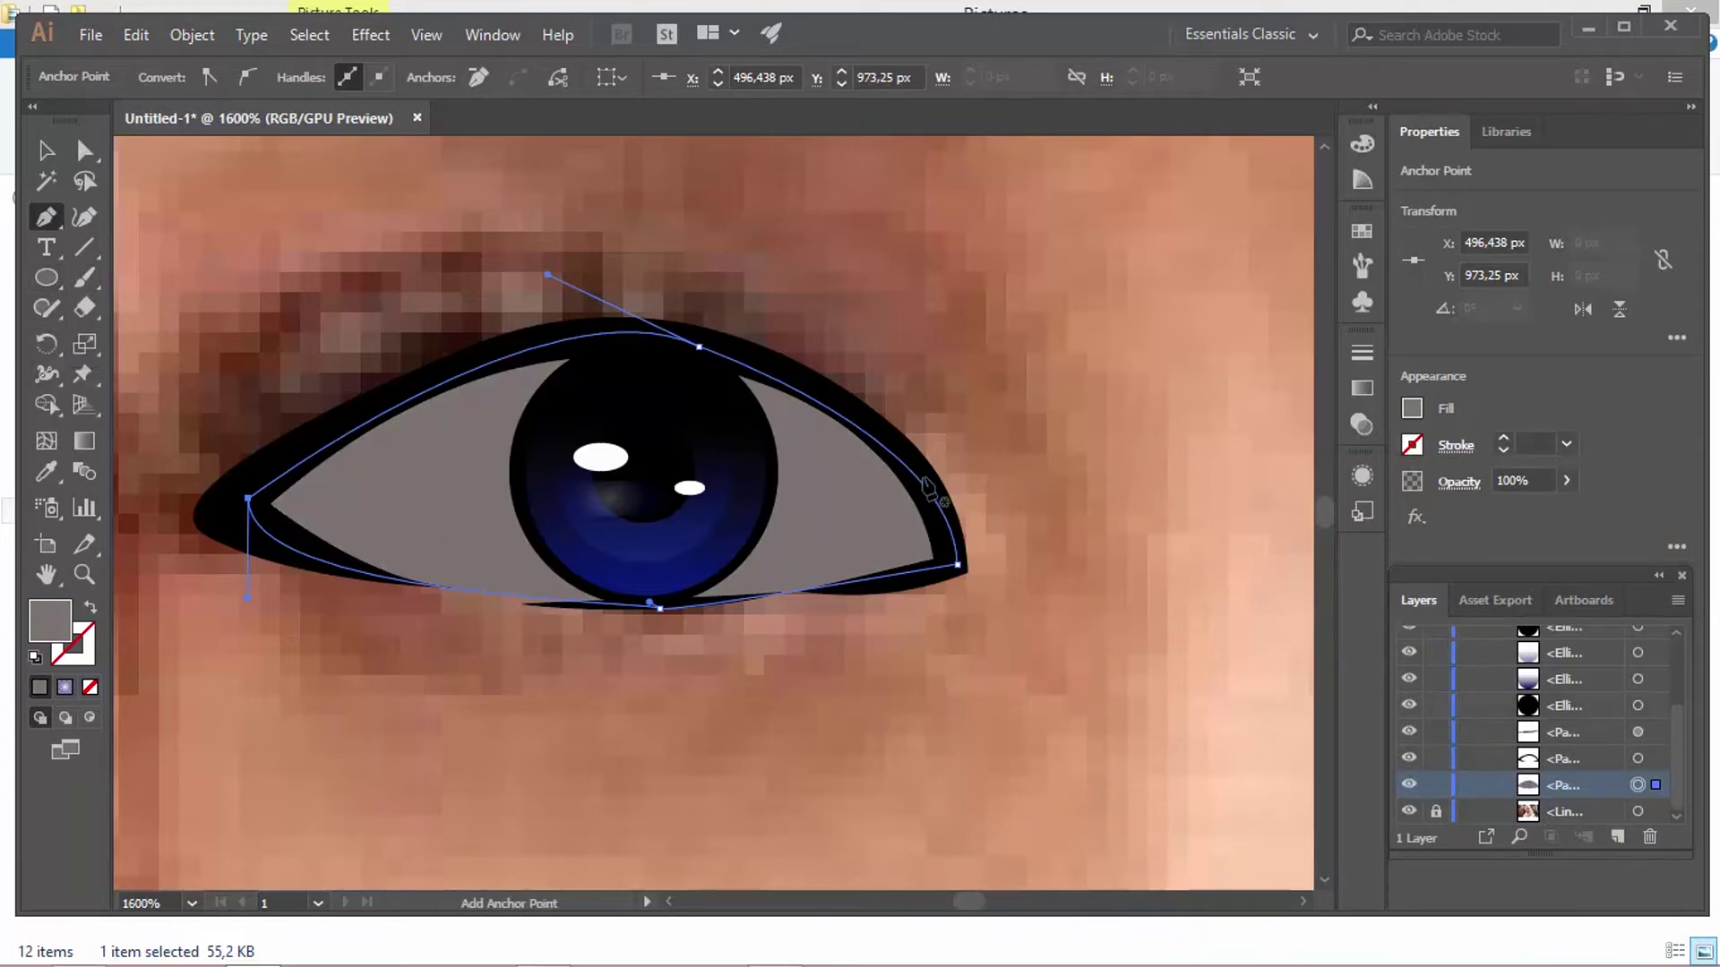
pyautogui.click(941, 458)
pyautogui.hotkey('ctrl', 'z')
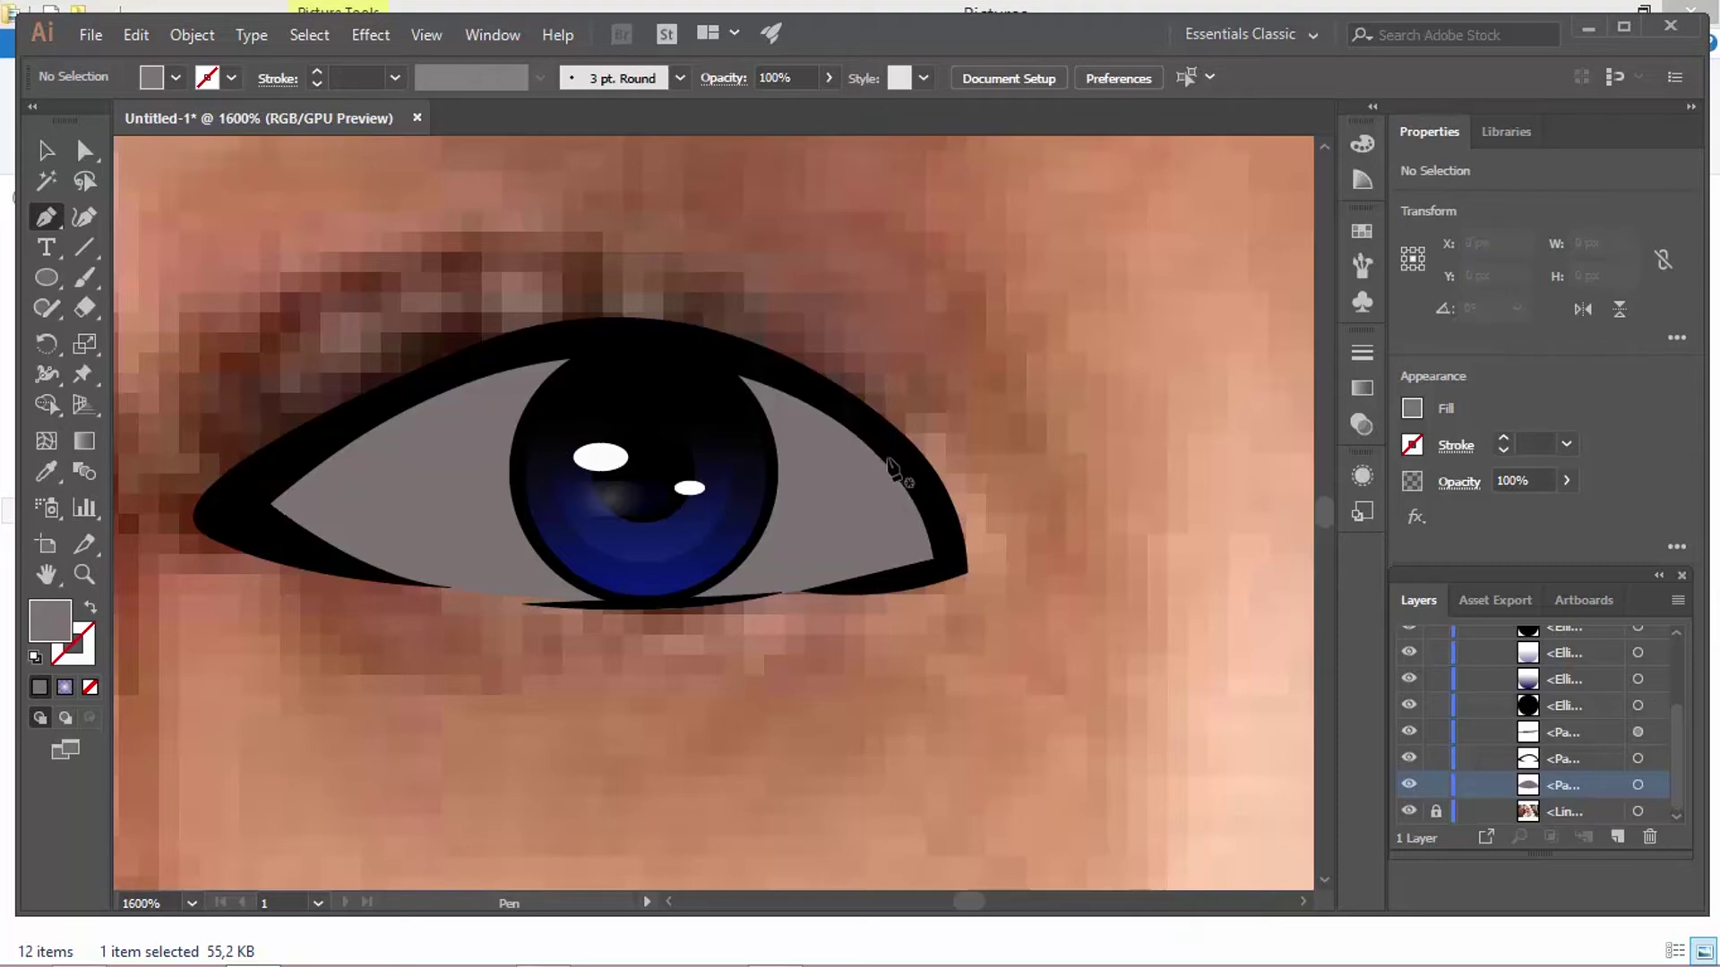
pyautogui.click(885, 454)
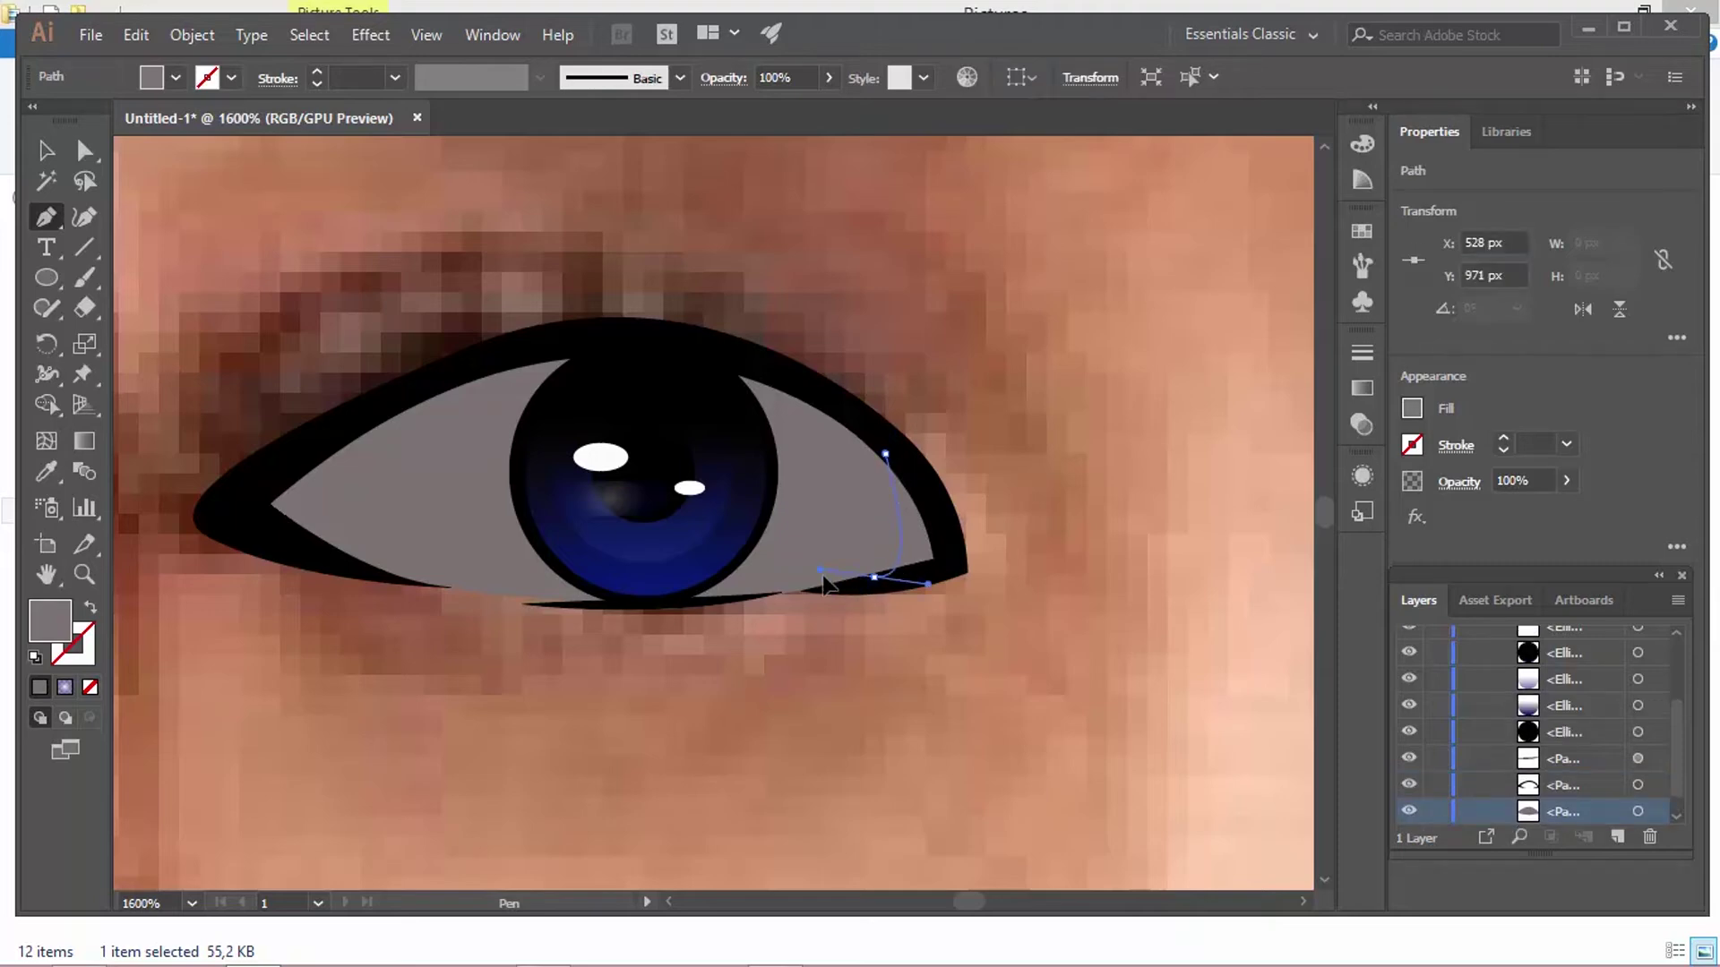
pyautogui.moveTo(873, 577); pyautogui.dragTo(923, 594)
pyautogui.click(917, 582)
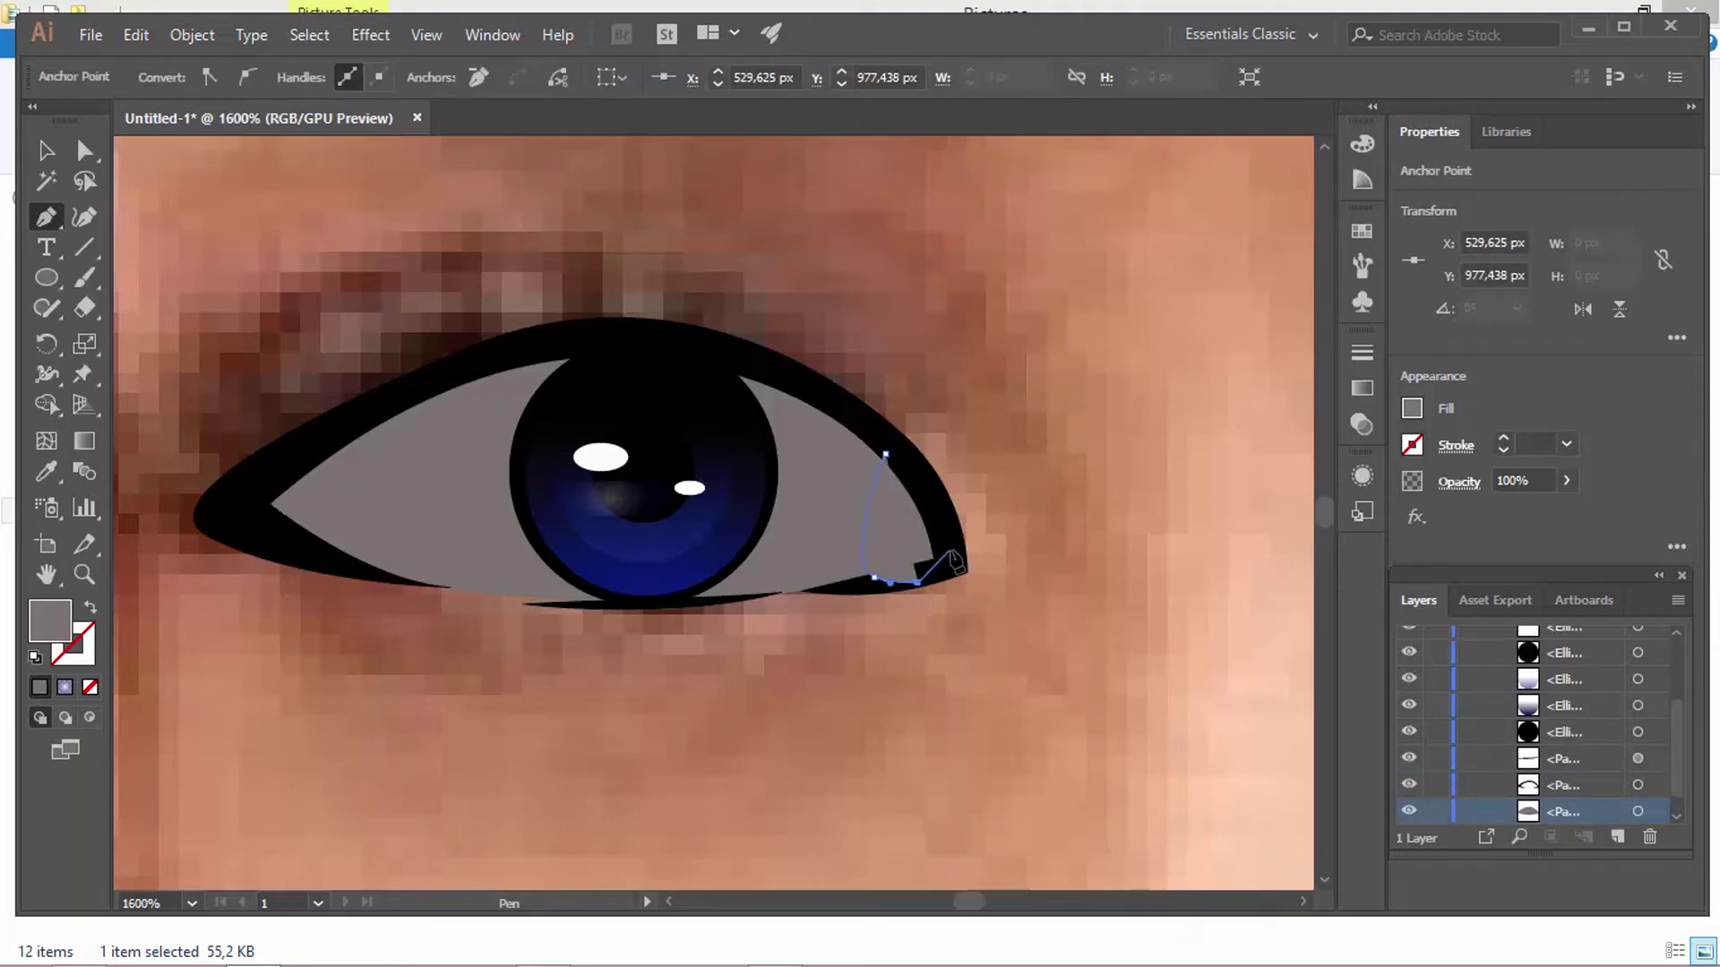
pyautogui.hotkey('ctrl', 'z')
pyautogui.hotkey('ctrl', 'z')
pyautogui.hotkey('ctrl', 'z')
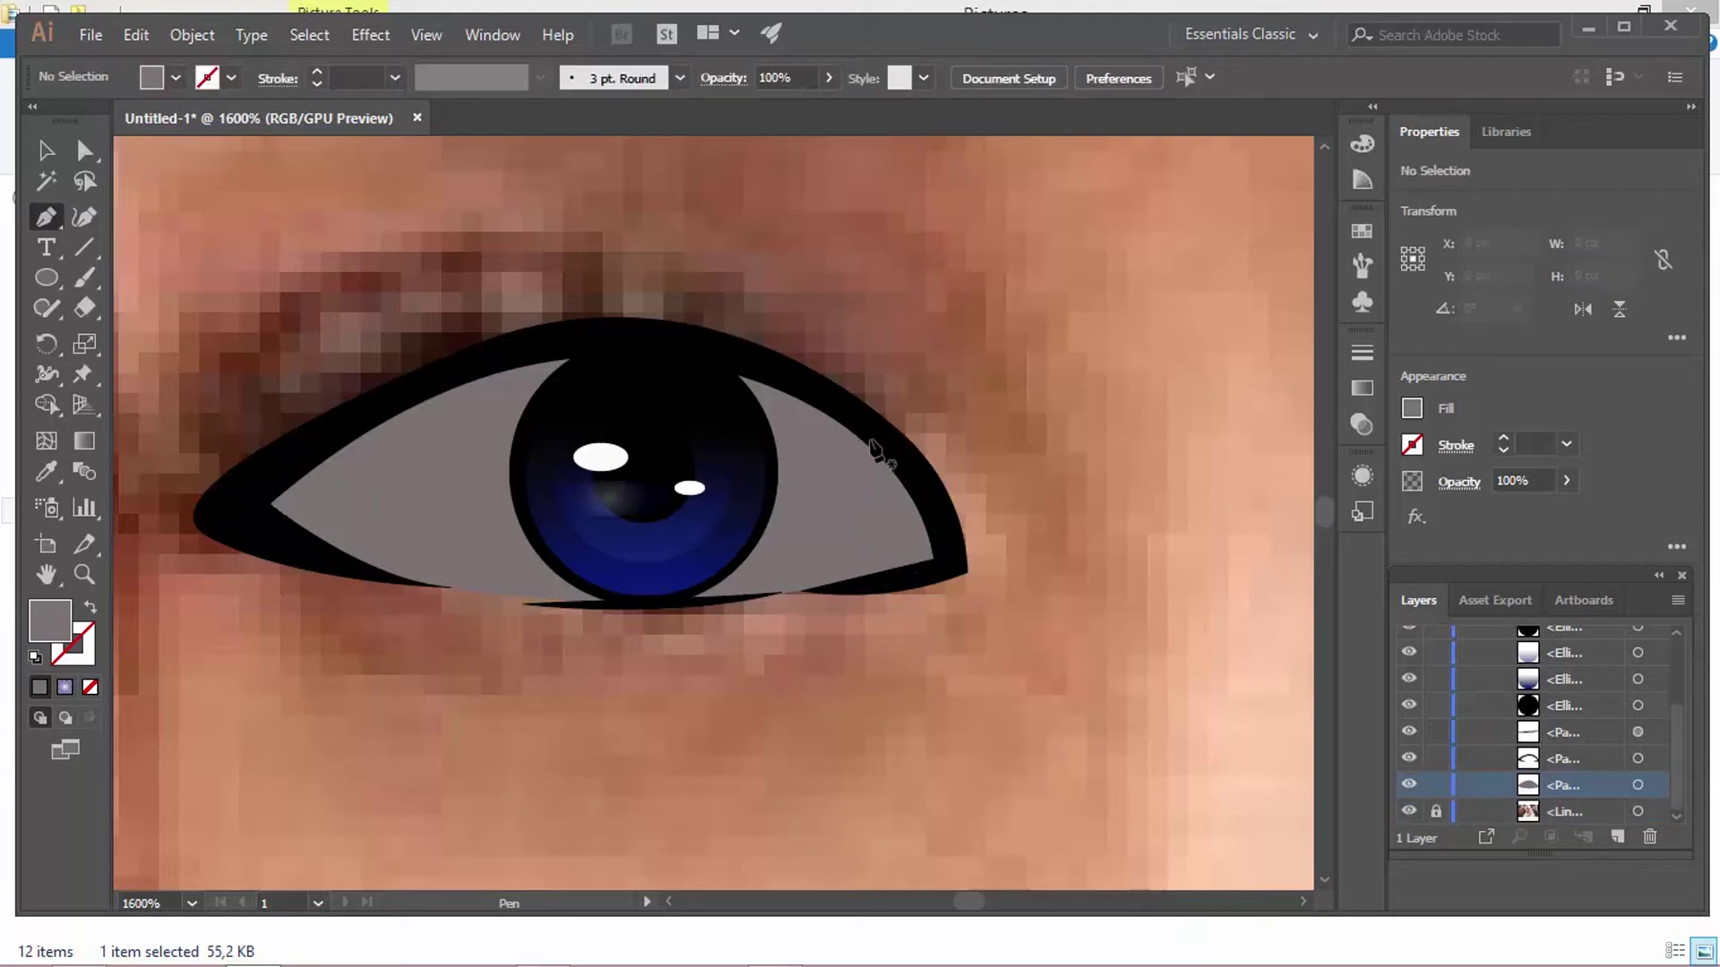
# Step: Draw a closed Pen shape over the eye's right corner, with its outer edge running inside the black eyeliner
pyautogui.click(868, 429)
pyautogui.moveTo(894, 581); pyautogui.dragTo(858, 603)
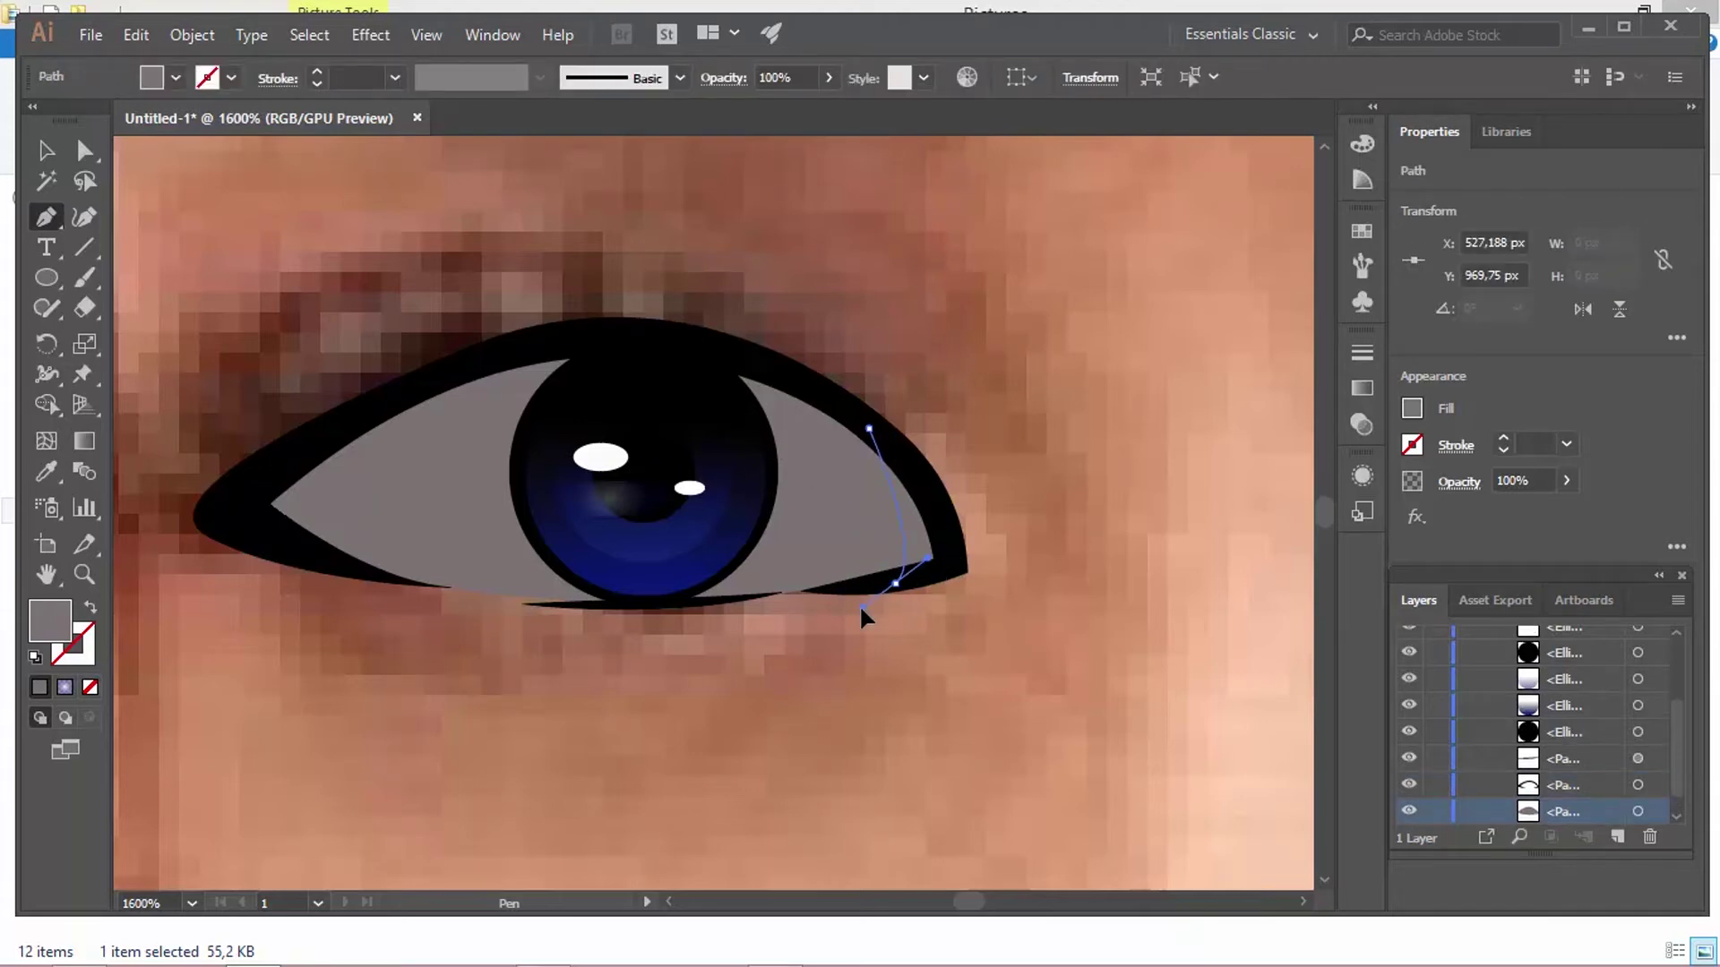
pyautogui.click(945, 566)
pyautogui.click(947, 534)
pyautogui.click(868, 429)
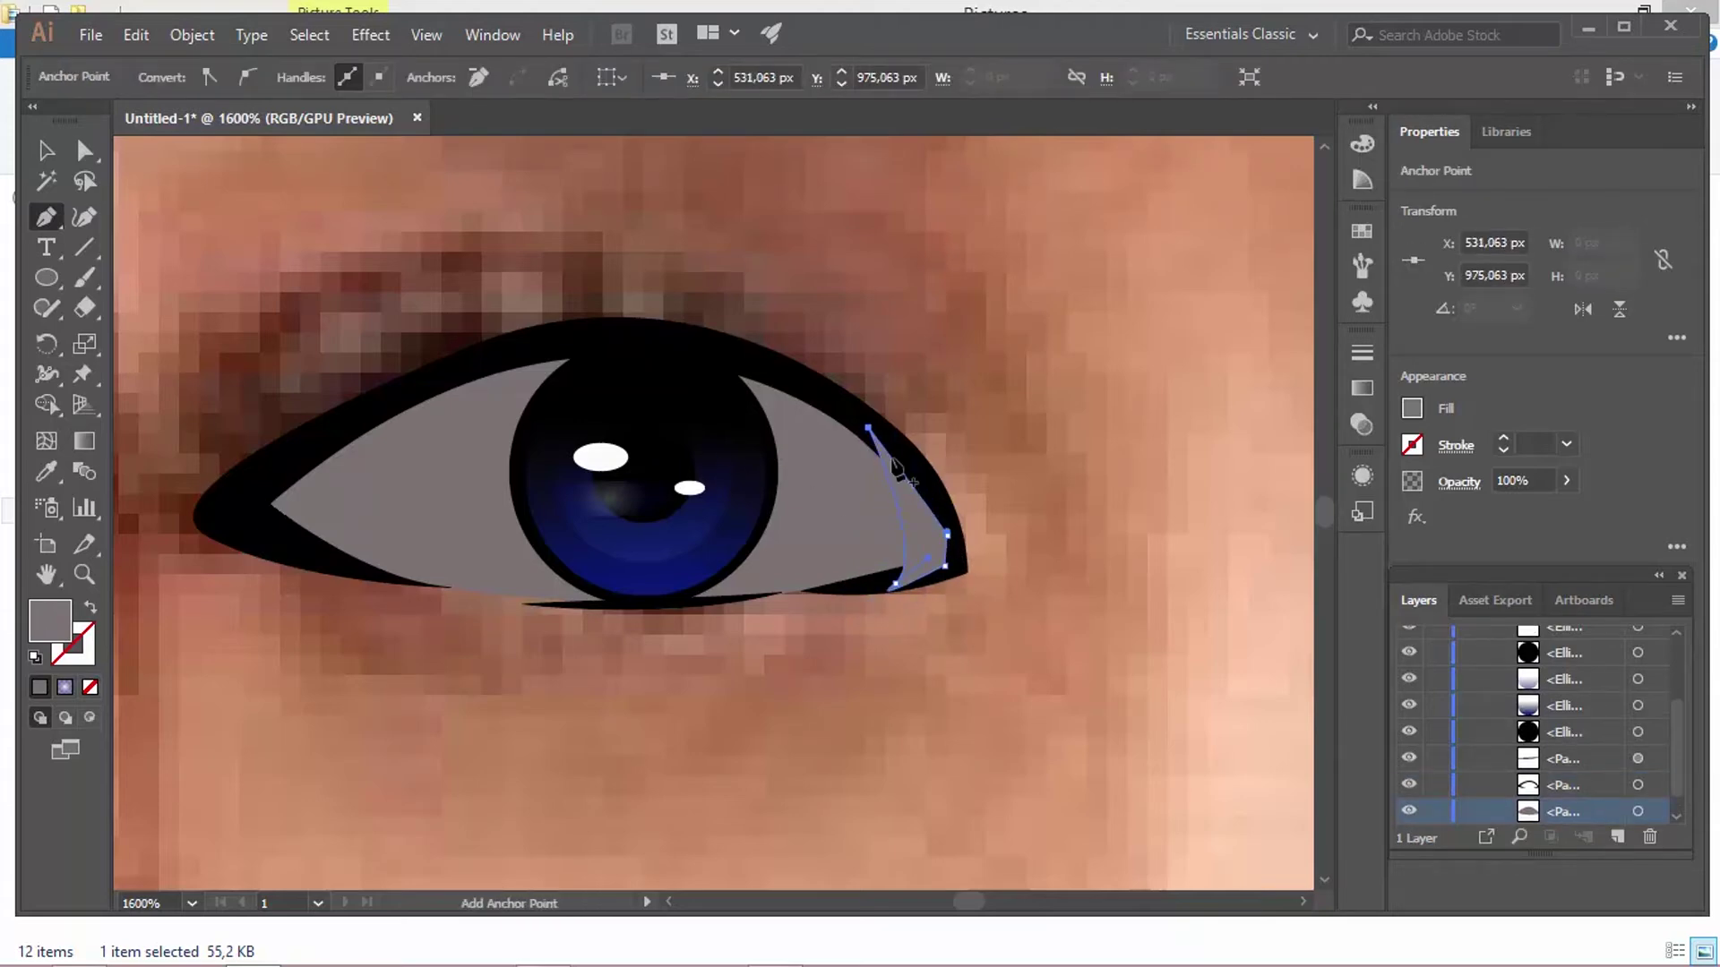
# Step: Round the outer edge of the corner shape and adjust its inner edge with the Curvature tool
pyautogui.click(85, 218)
pyautogui.click(894, 548)
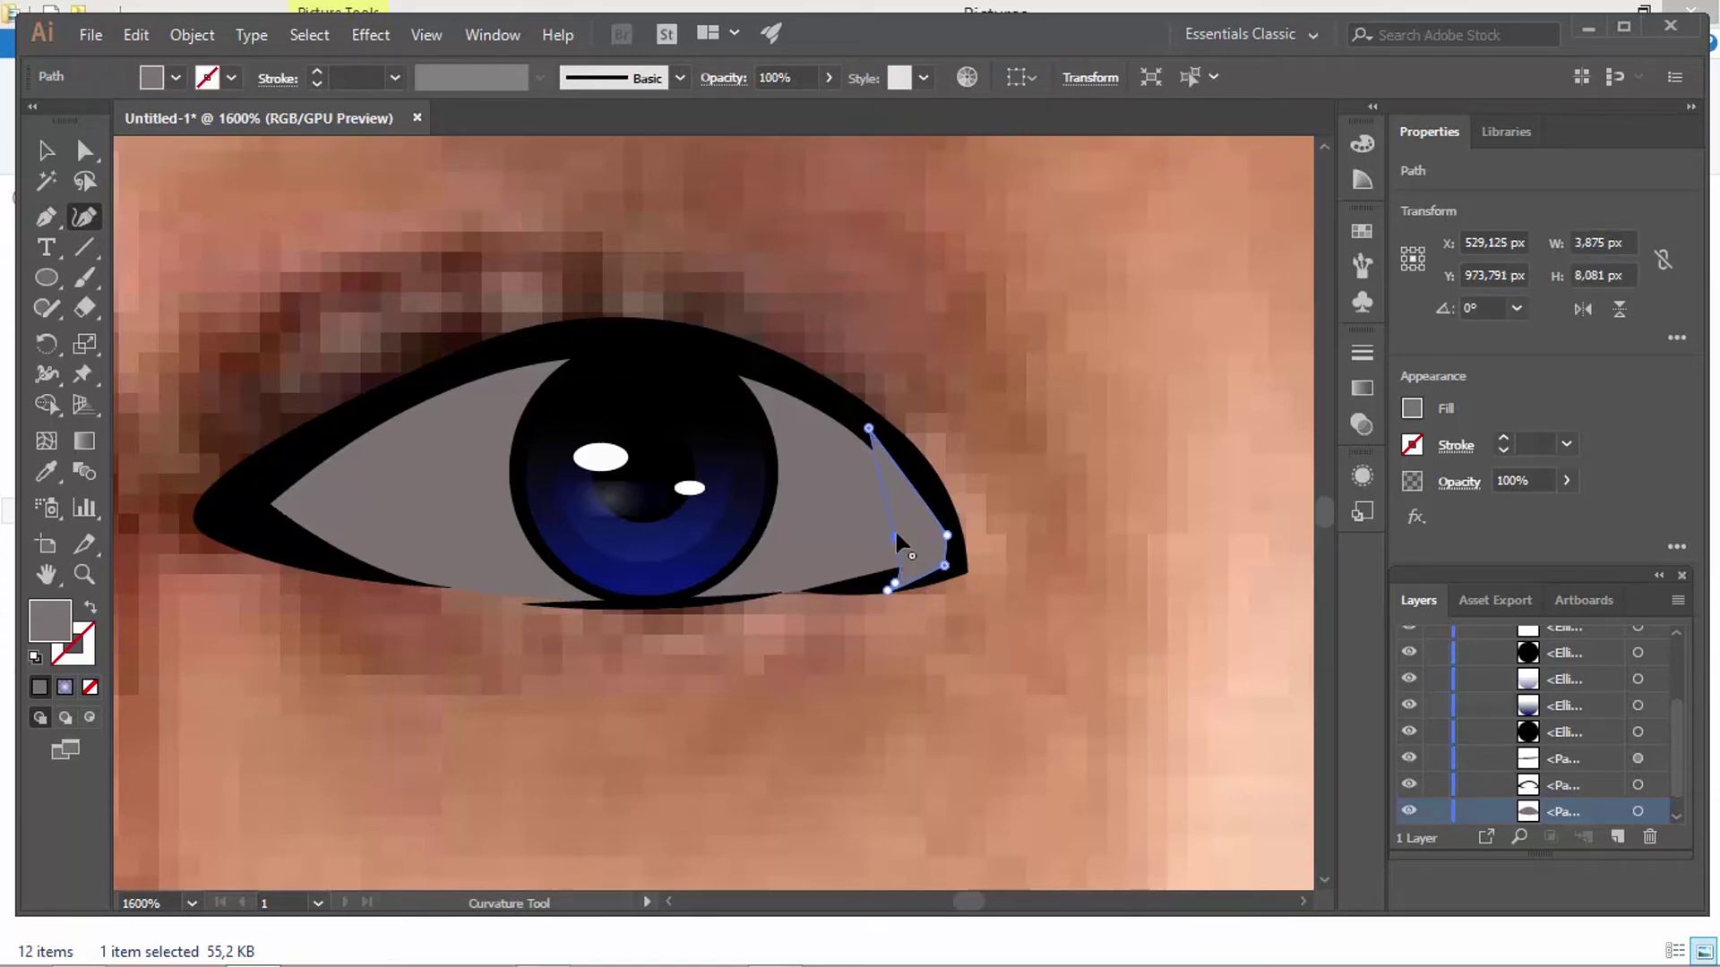
pyautogui.doubleClick(868, 430)
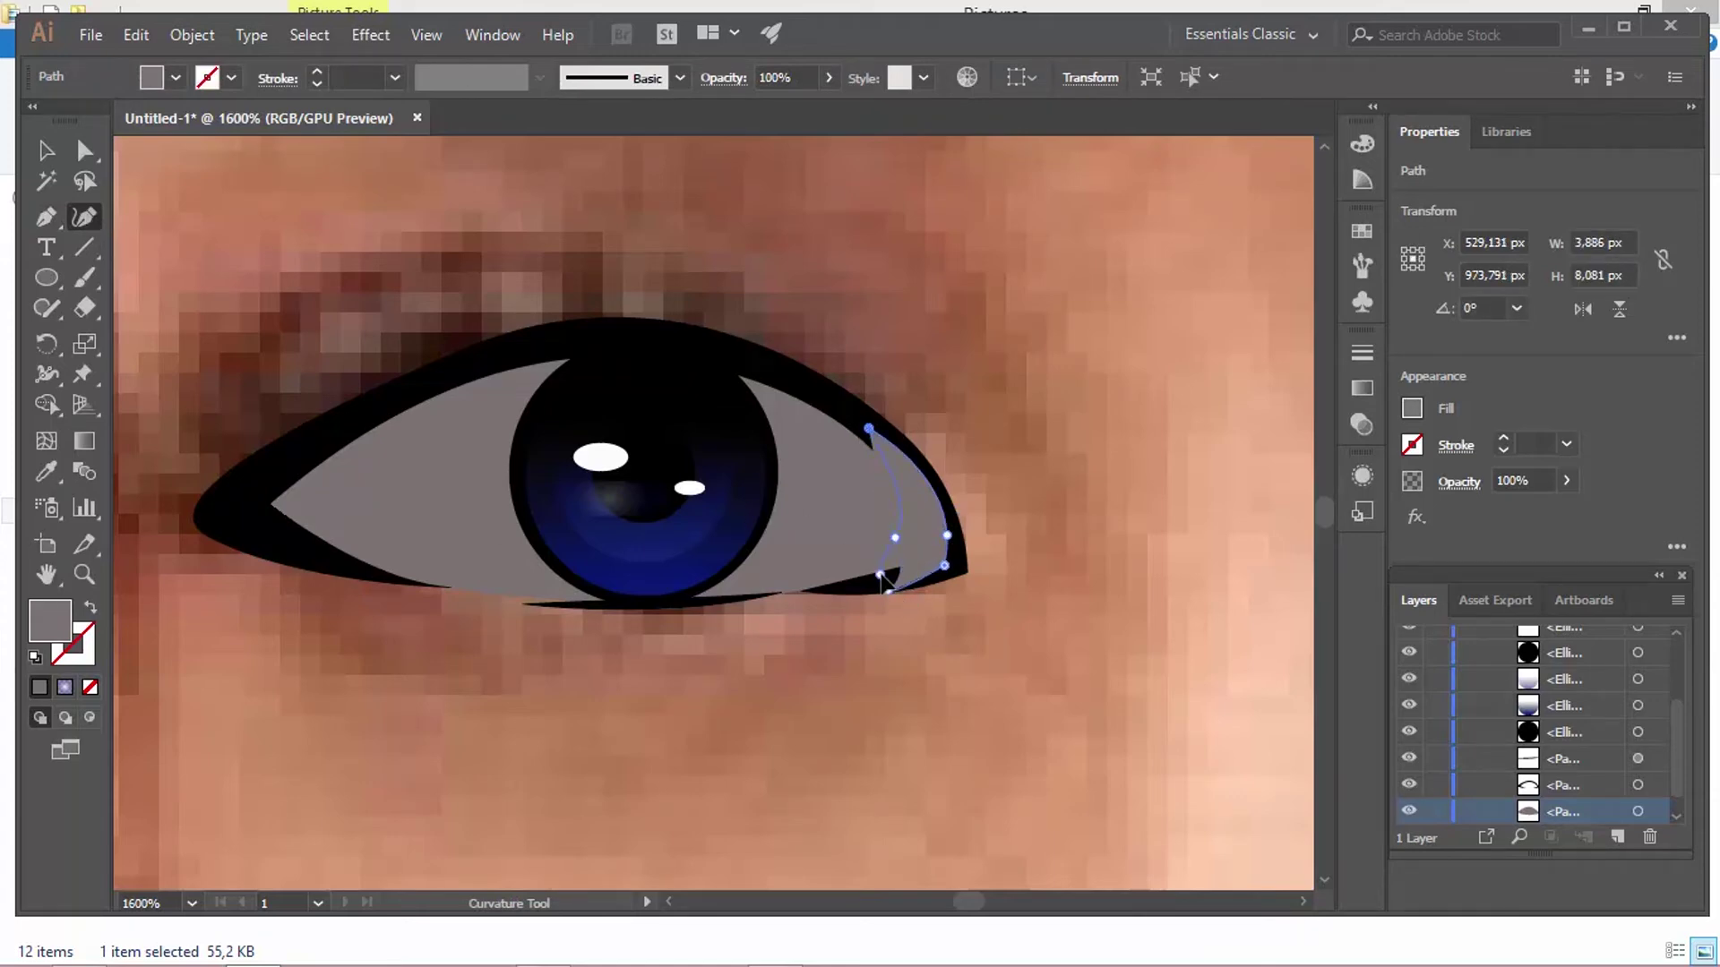
pyautogui.moveTo(898, 535); pyautogui.dragTo(904, 540)
# Step: Send the corner shape to the back and restack it directly above the grey eye opening shape
pyautogui.rightClick(921, 552)
pyautogui.moveTo(1125, 422)
pyautogui.click(1290, 507)
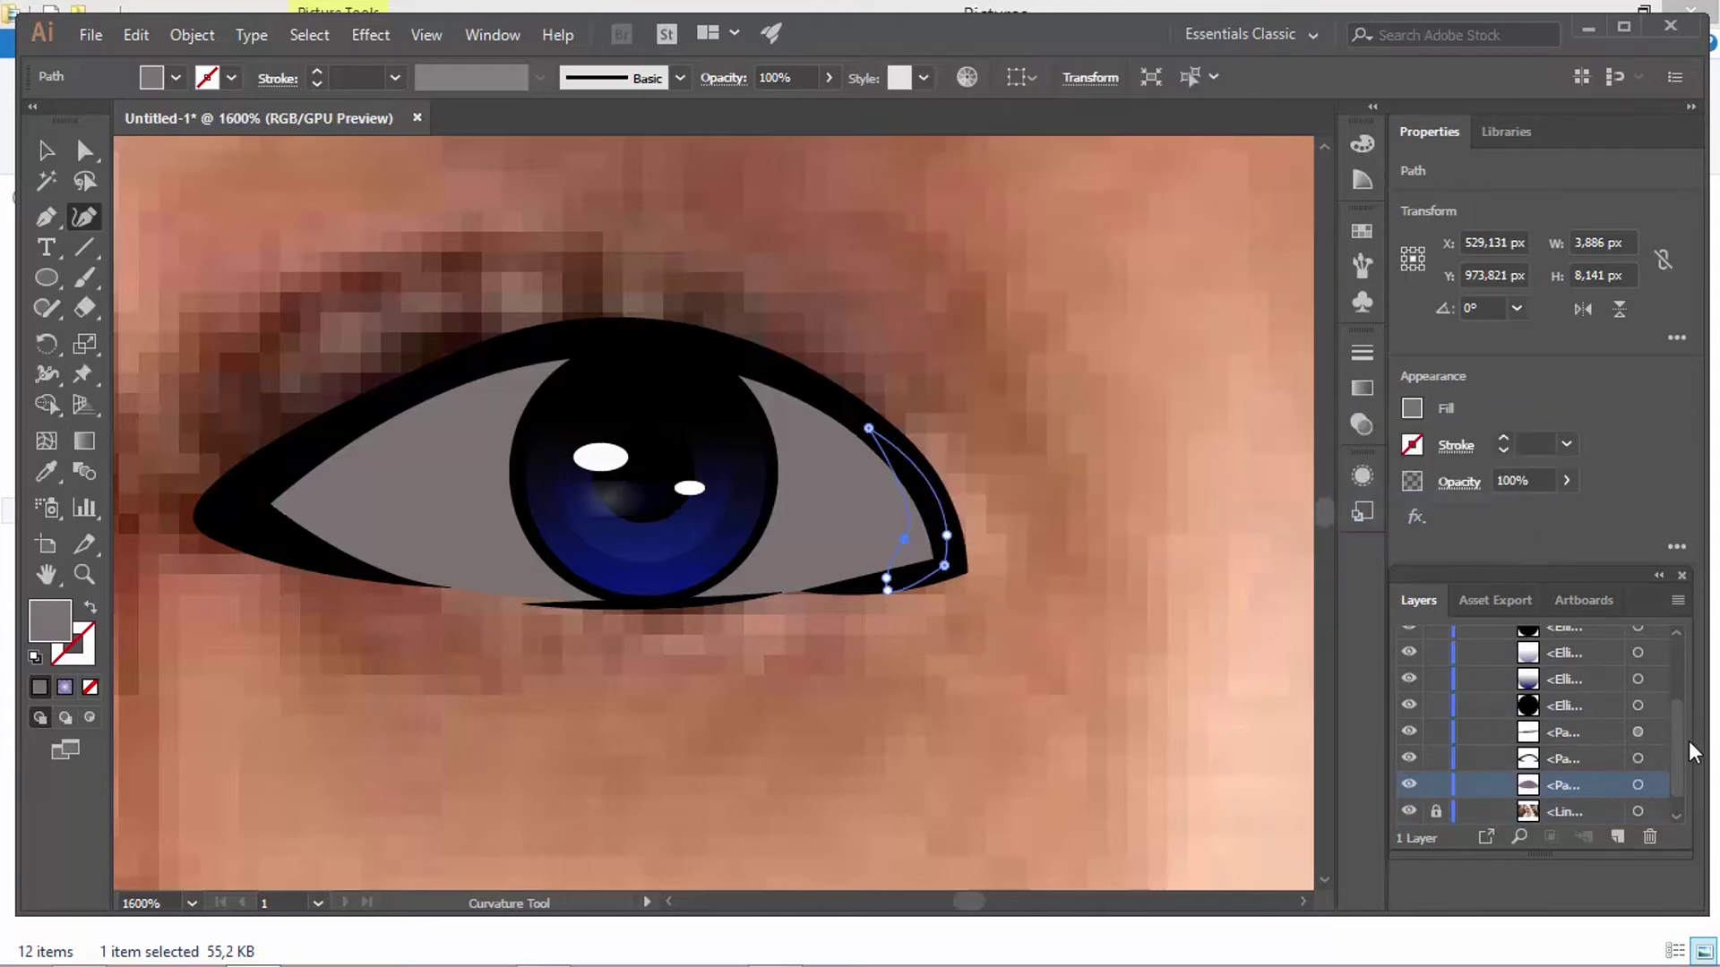
pyautogui.scroll(-2, 1585, 815)
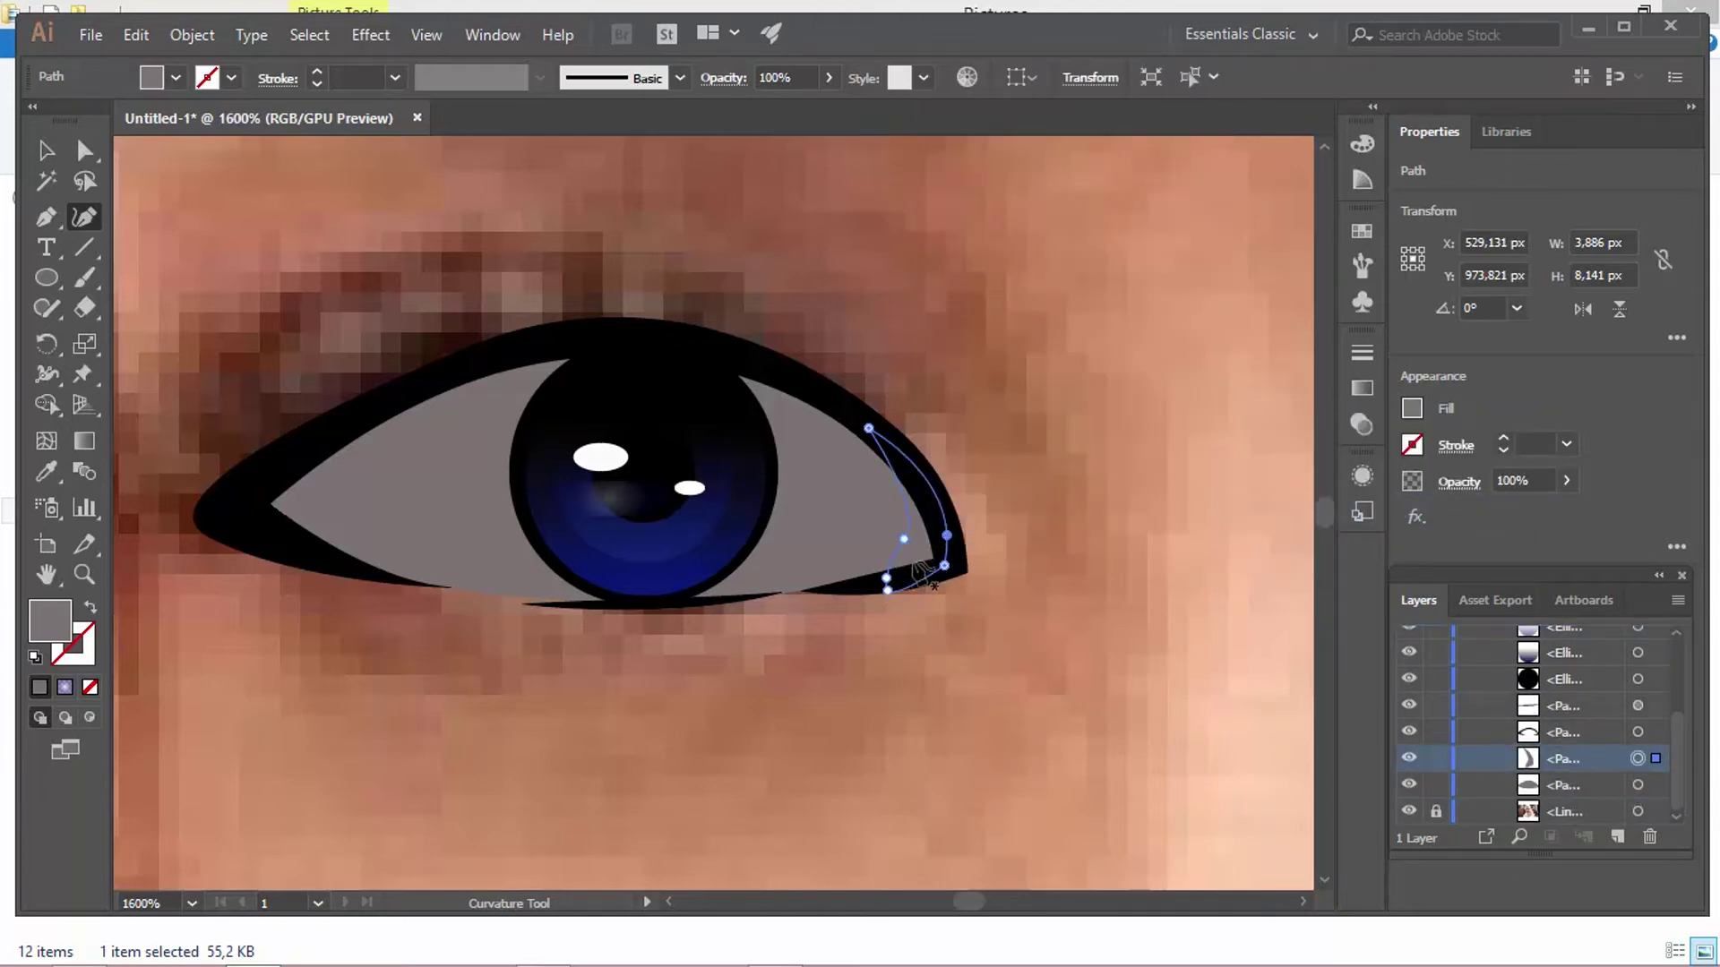
# Step: Fill the corner shape with a saturated crimson red
pyautogui.doubleClick(50, 619)
pyautogui.click(1262, 600)
pyautogui.click(1241, 589)
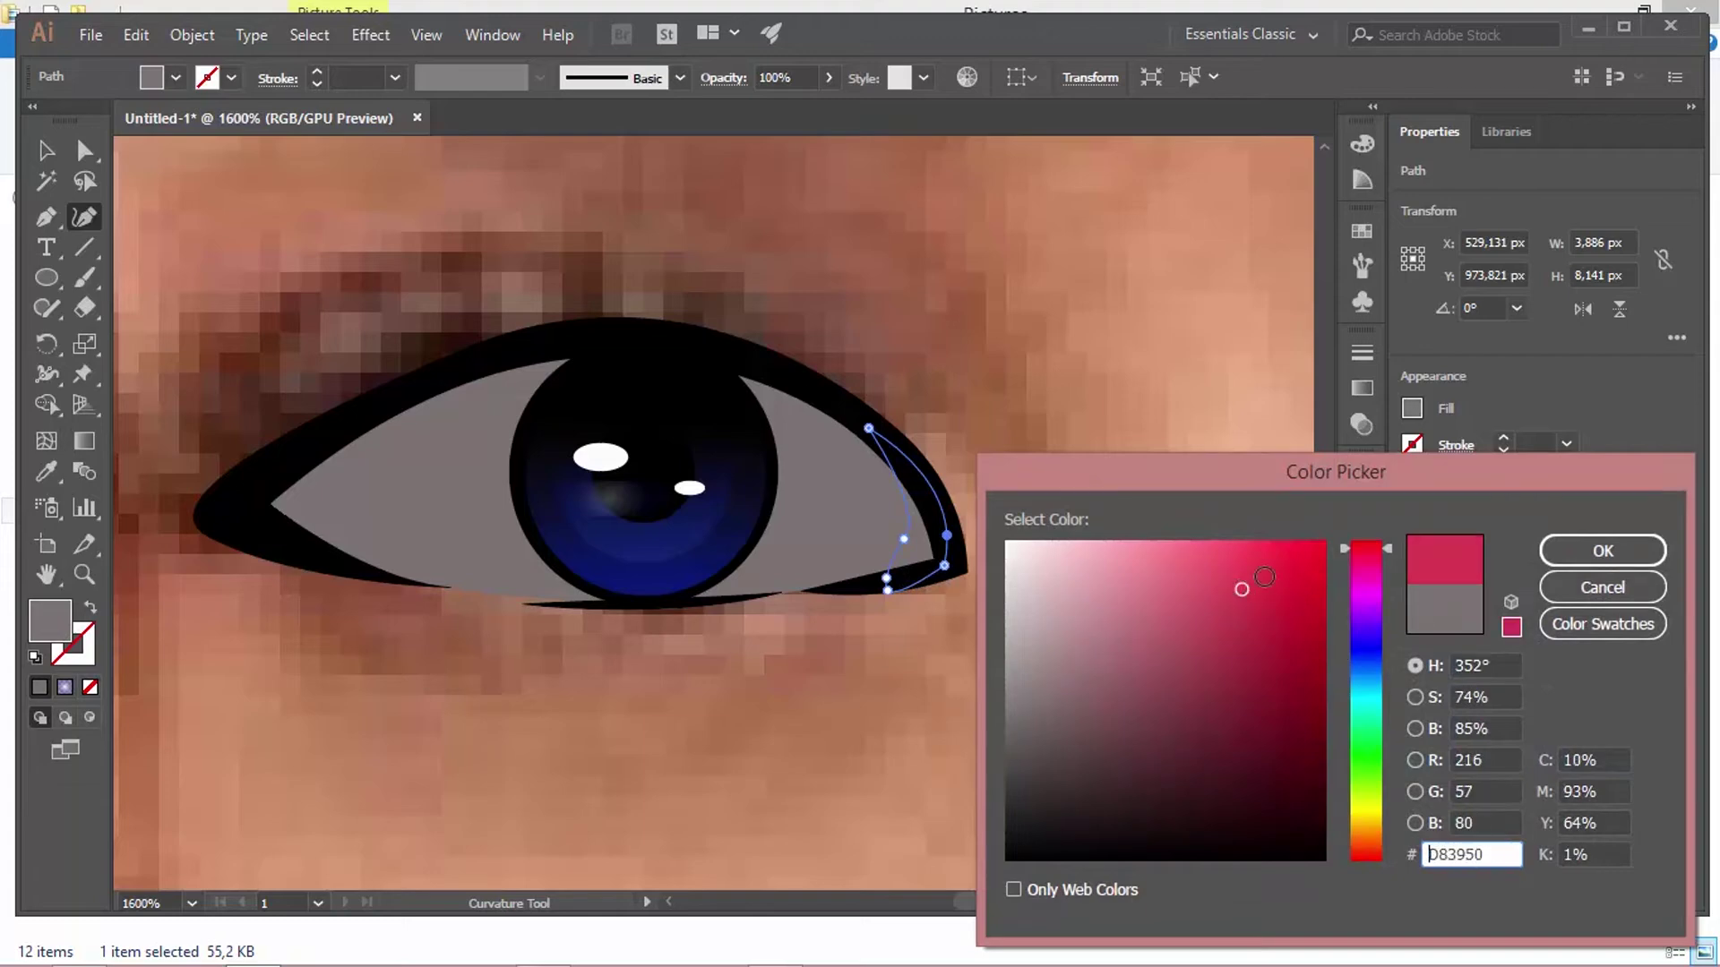
pyautogui.click(1268, 598)
pyautogui.click(1569, 556)
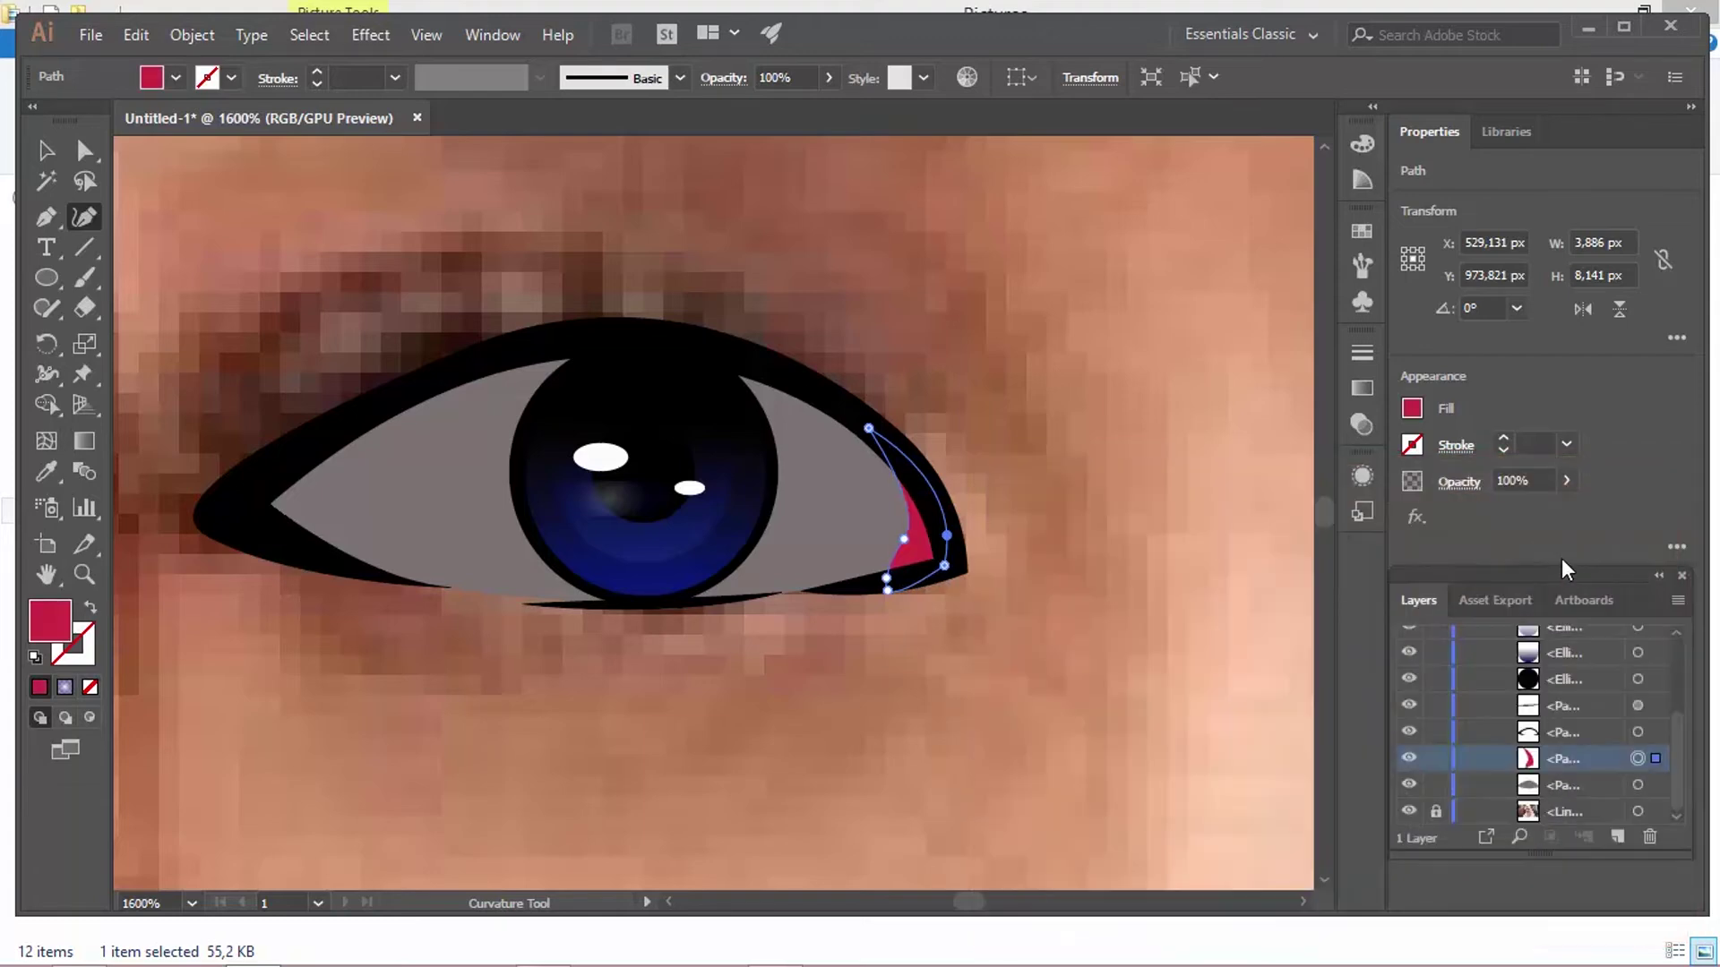
# Step: Widen the crimson corner shape by curving its inner edge toward the iris with the Curvature tool, then deselect it
pyautogui.moveTo(901, 521); pyautogui.dragTo(879, 576)
pyautogui.click(881, 449)
pyautogui.moveTo(883, 447); pyautogui.dragTo(879, 452)
pyautogui.click(897, 545)
pyautogui.click(47, 150)
pyautogui.click(890, 849)
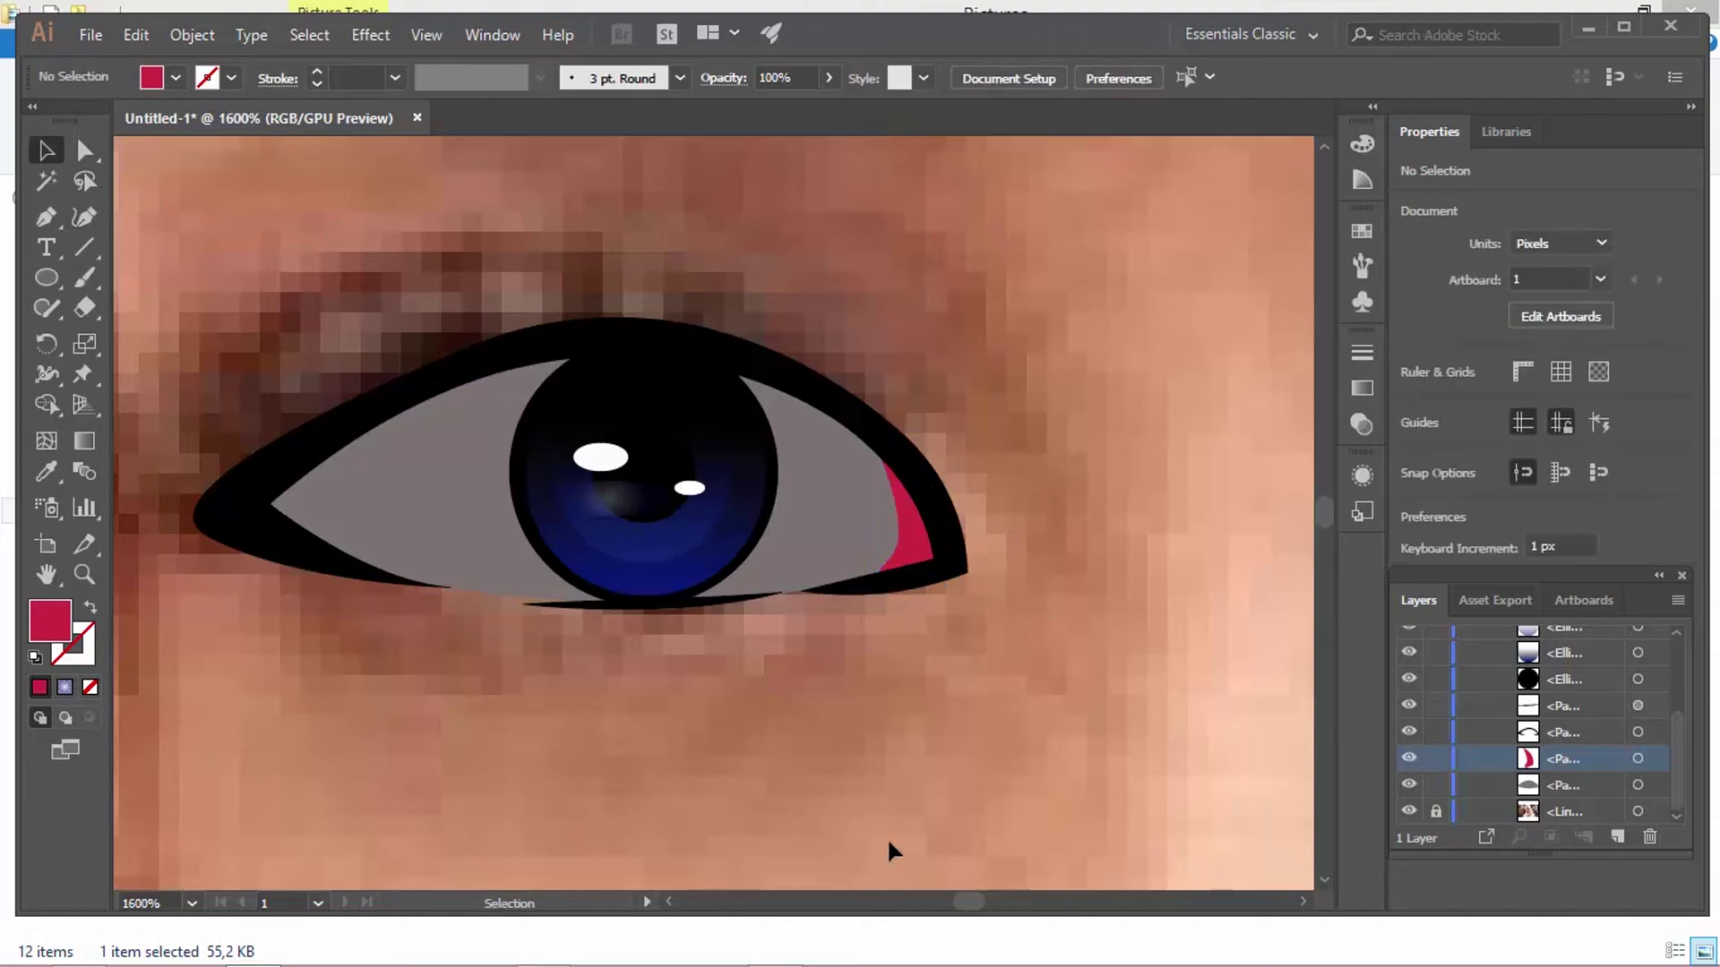
pyautogui.doubleClick(43, 627)
pyautogui.moveTo(1386, 549); pyautogui.dragTo(1384, 530)
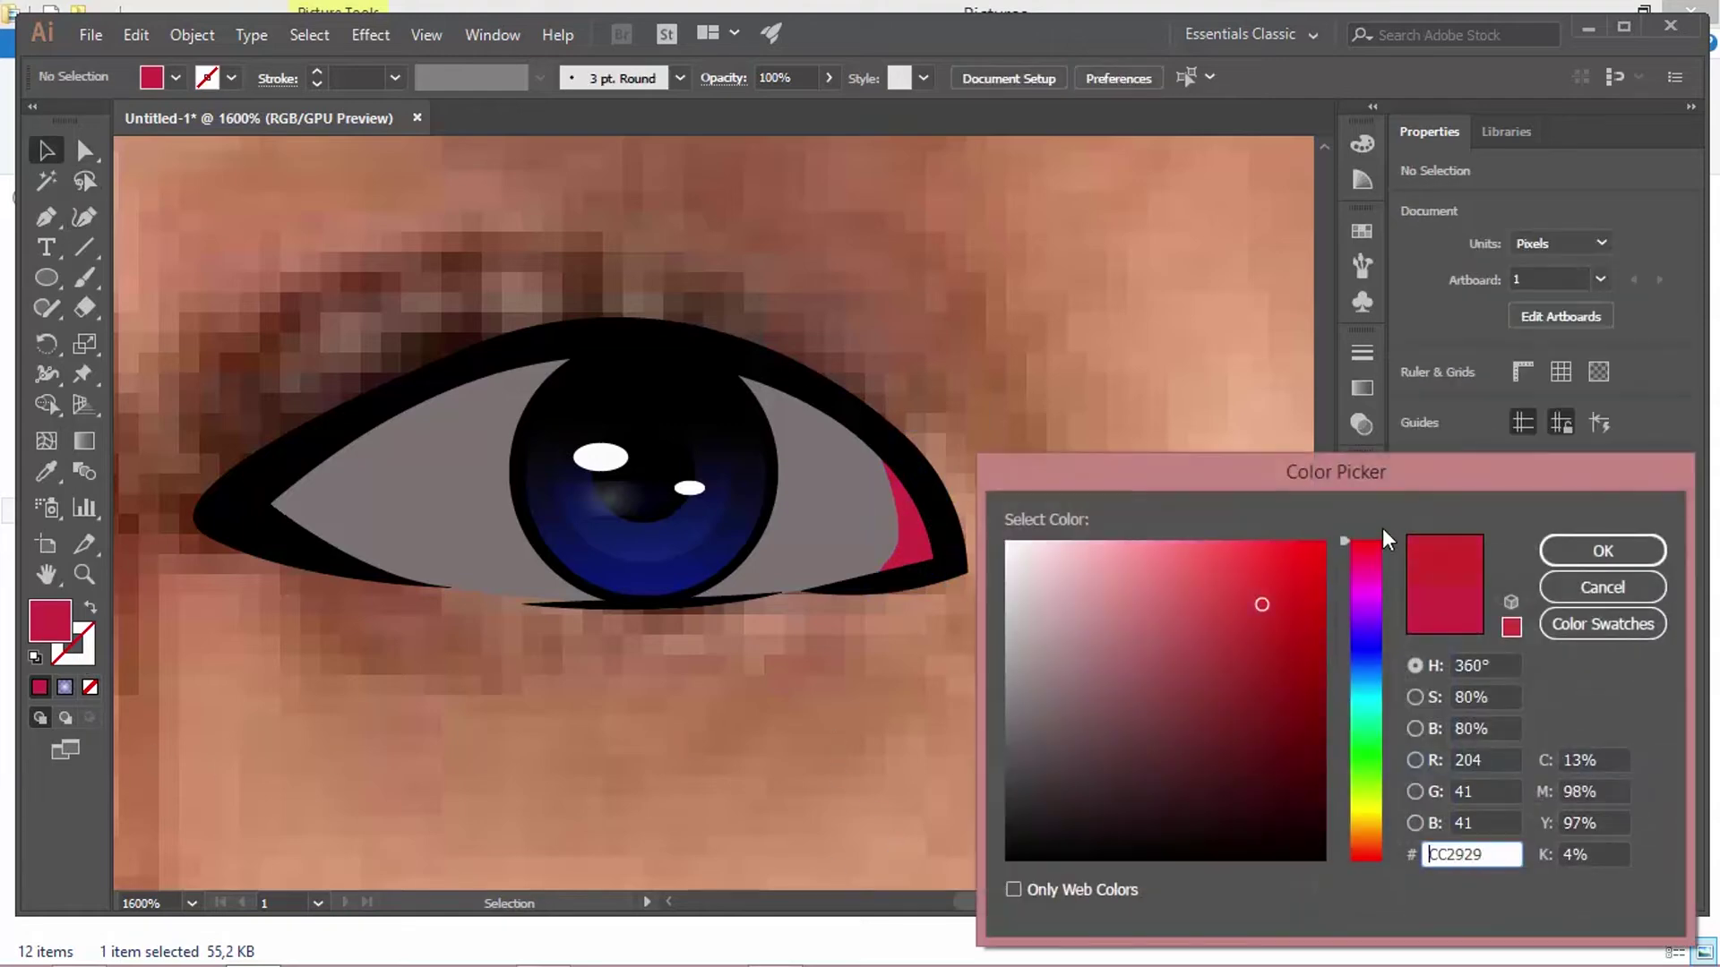
pyautogui.click(1598, 557)
# Step: Select the crimson corner shape and shift its fill to a purer red, #CC2929
pyautogui.click(907, 551)
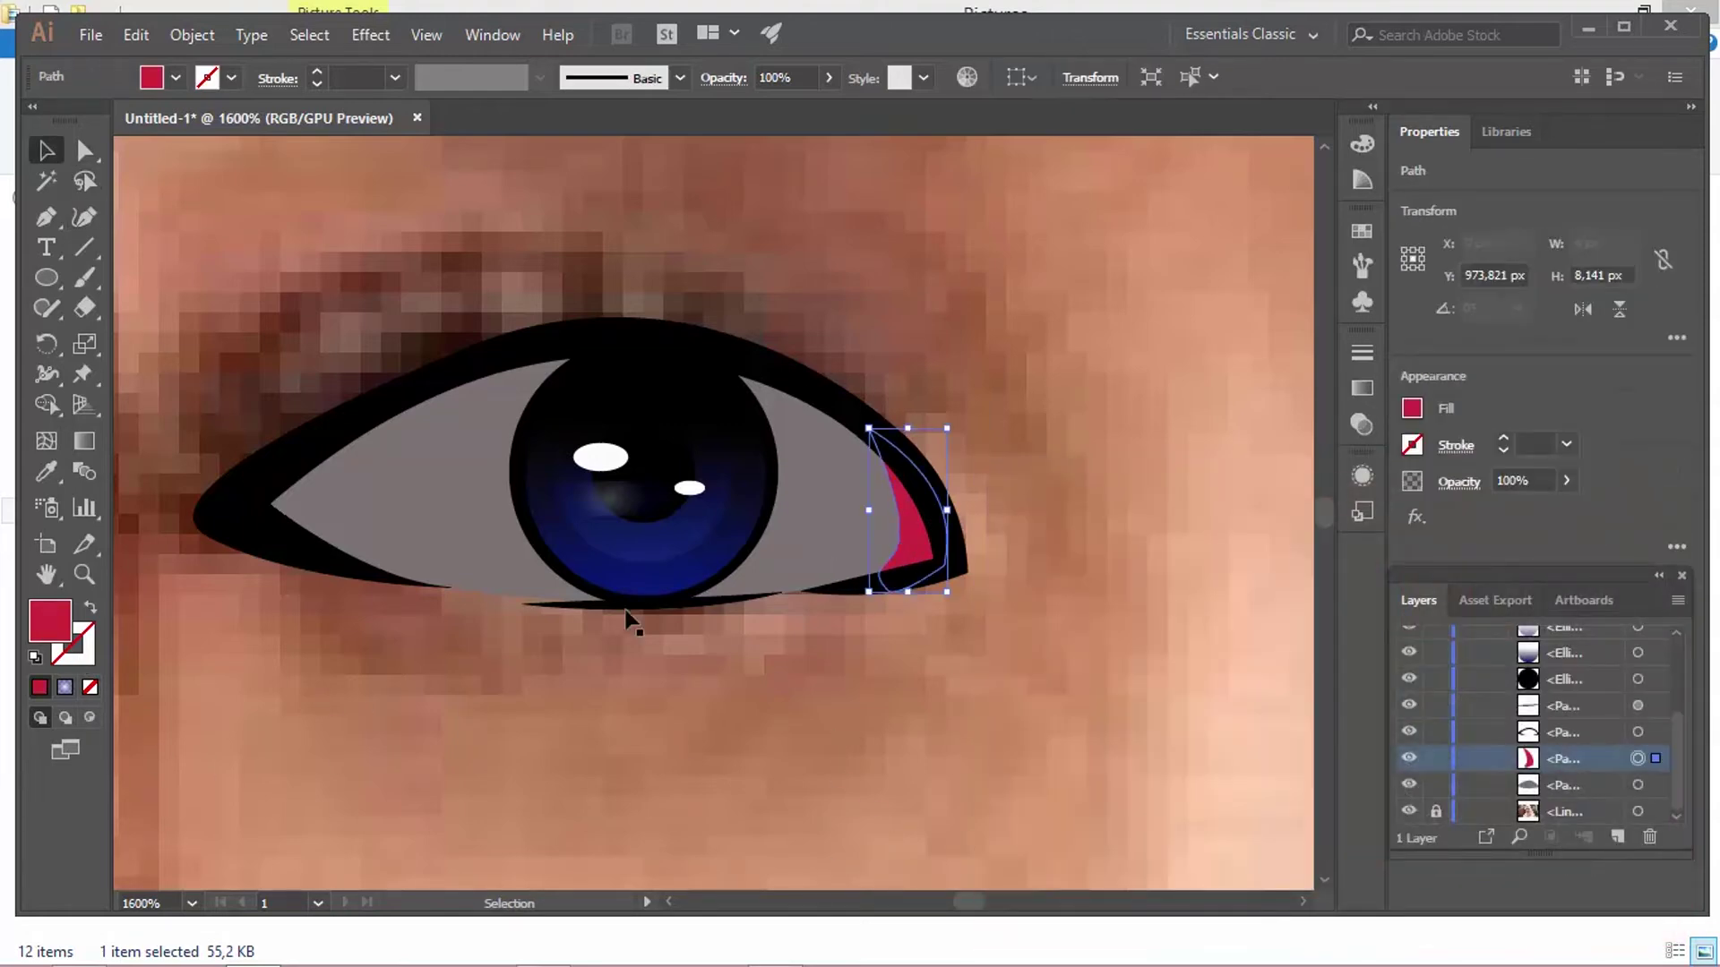
pyautogui.doubleClick(49, 622)
pyautogui.moveTo(1347, 552); pyautogui.dragTo(1352, 542)
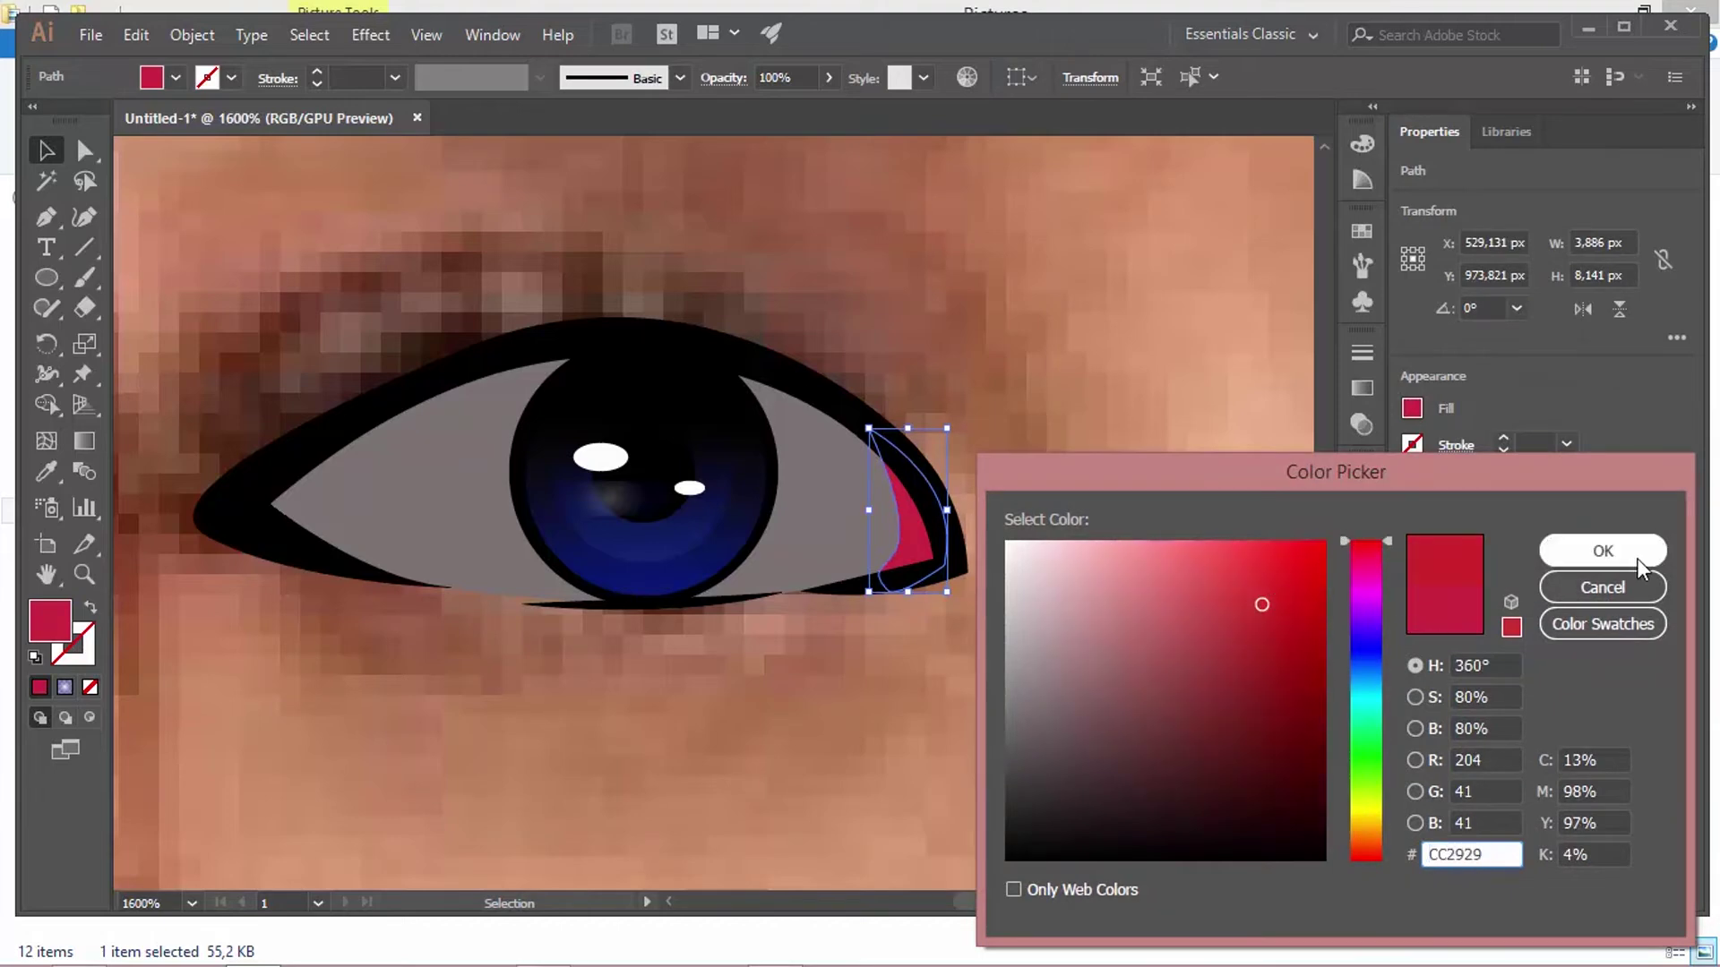
pyautogui.click(1636, 557)
# Step: Draw a small closed Pen shape with an irregular inner edge inside the red eye corner, about 0.94 by 3.2 px
pyautogui.scroll(8, 894, 615)
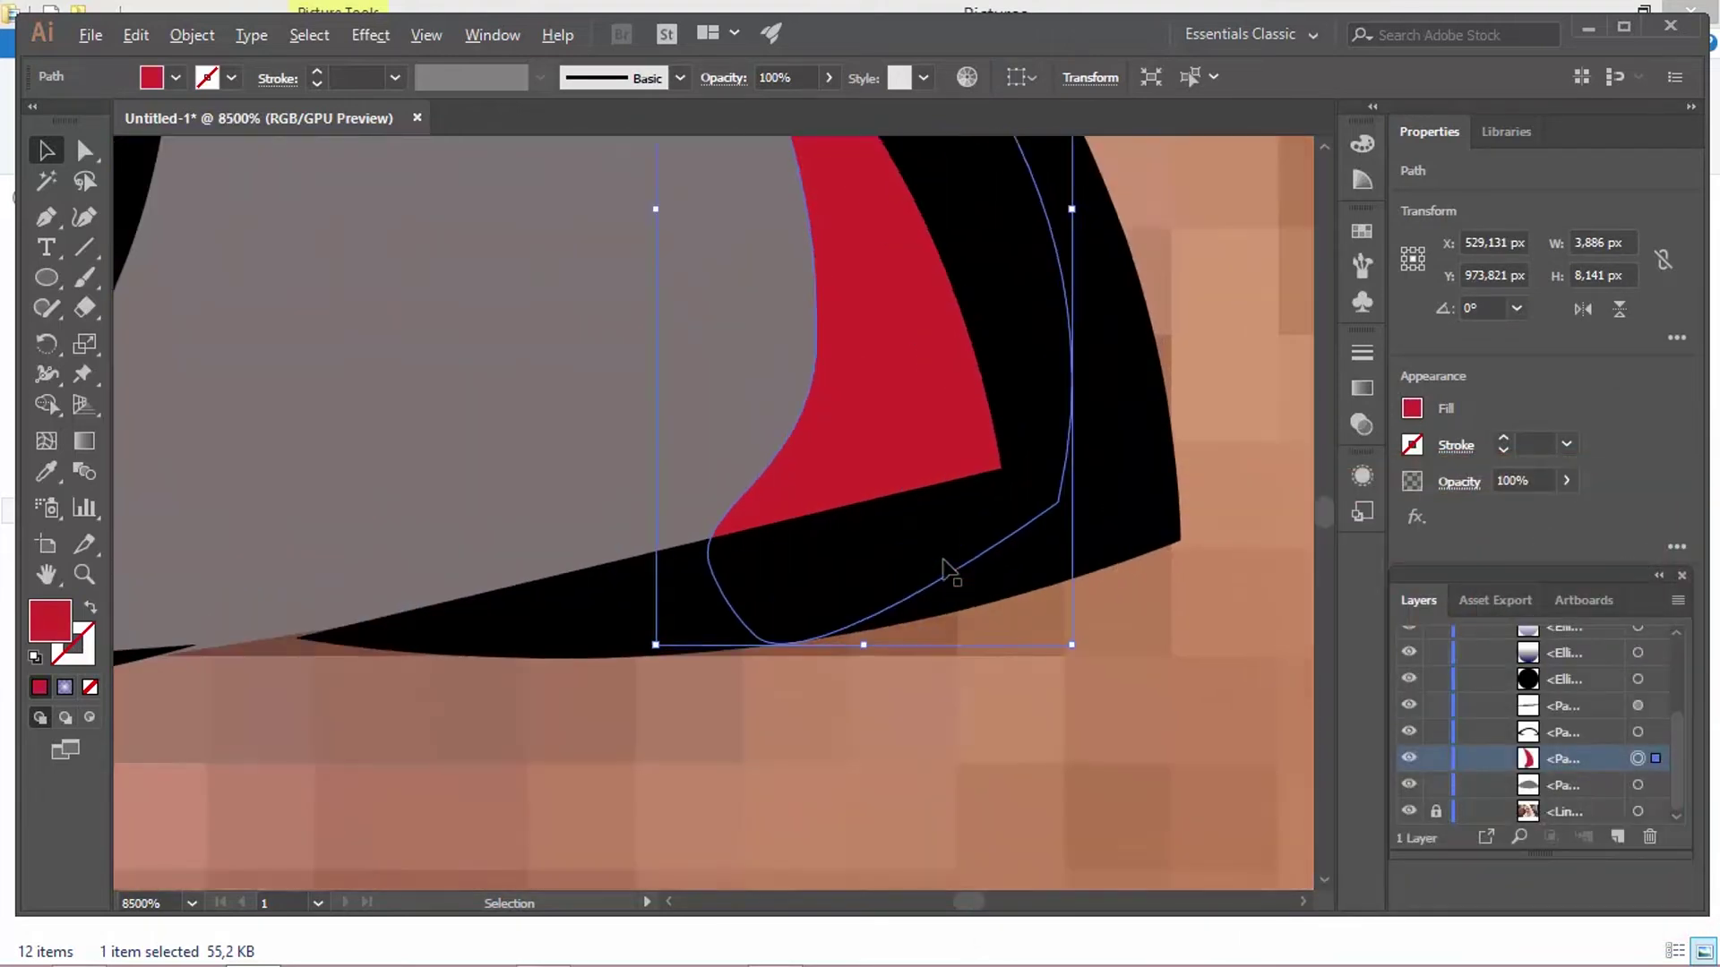
pyautogui.click(47, 217)
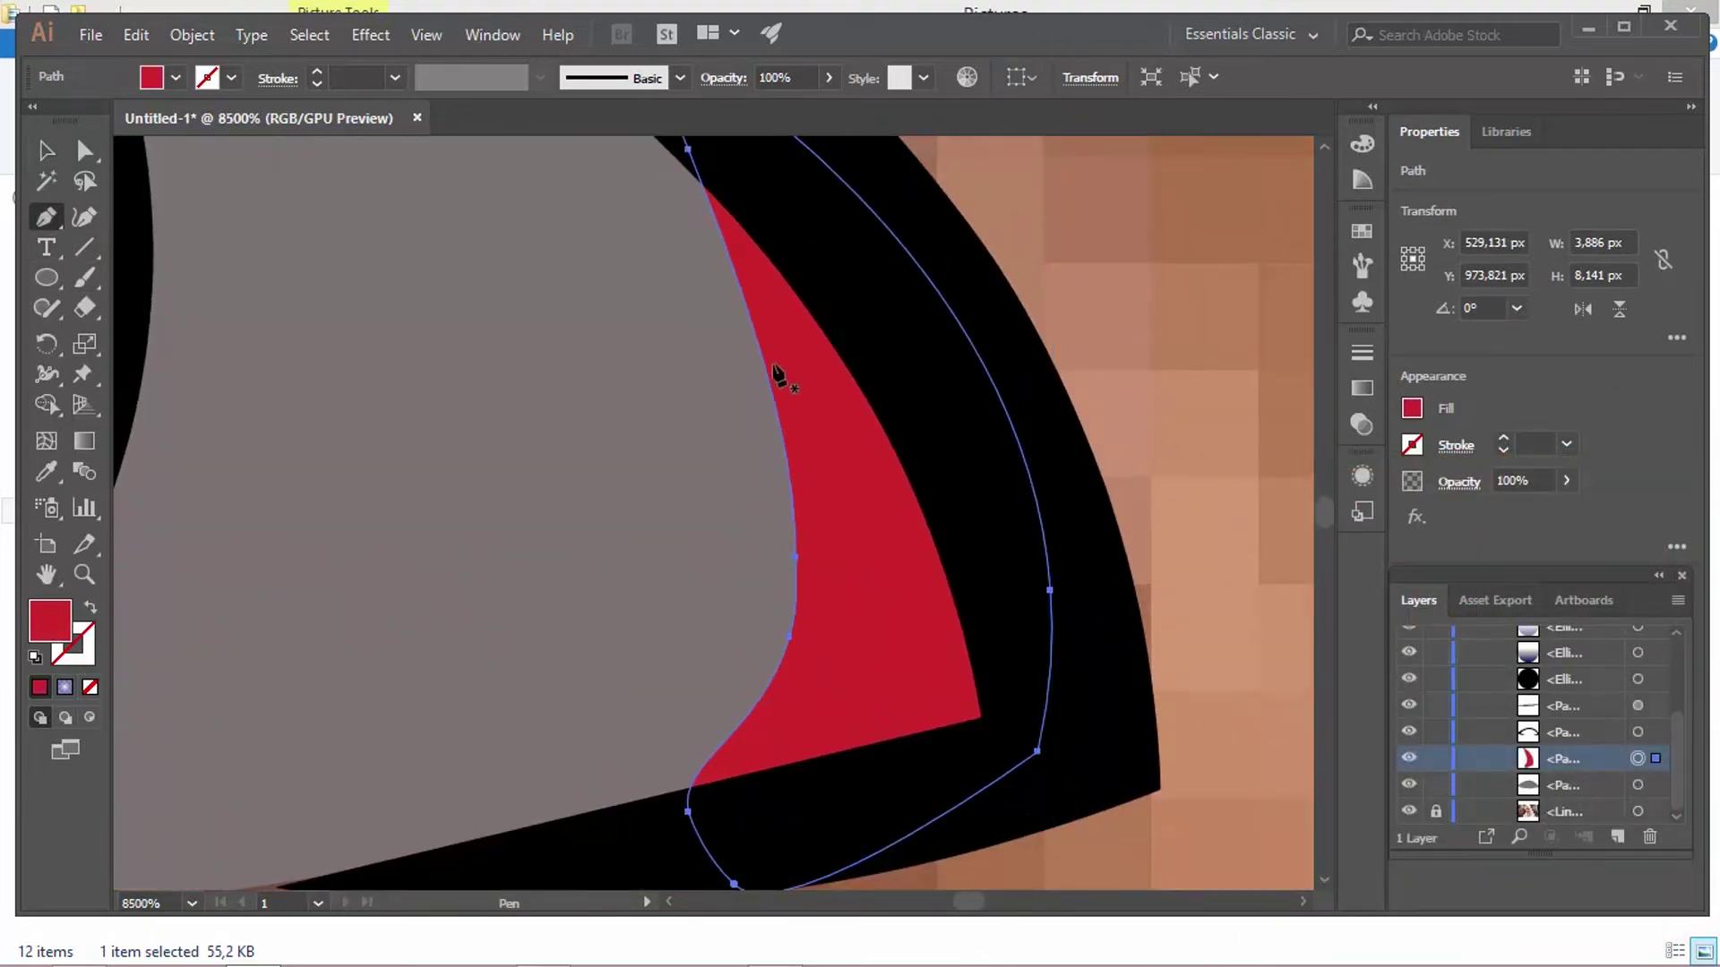
pyautogui.click(801, 383)
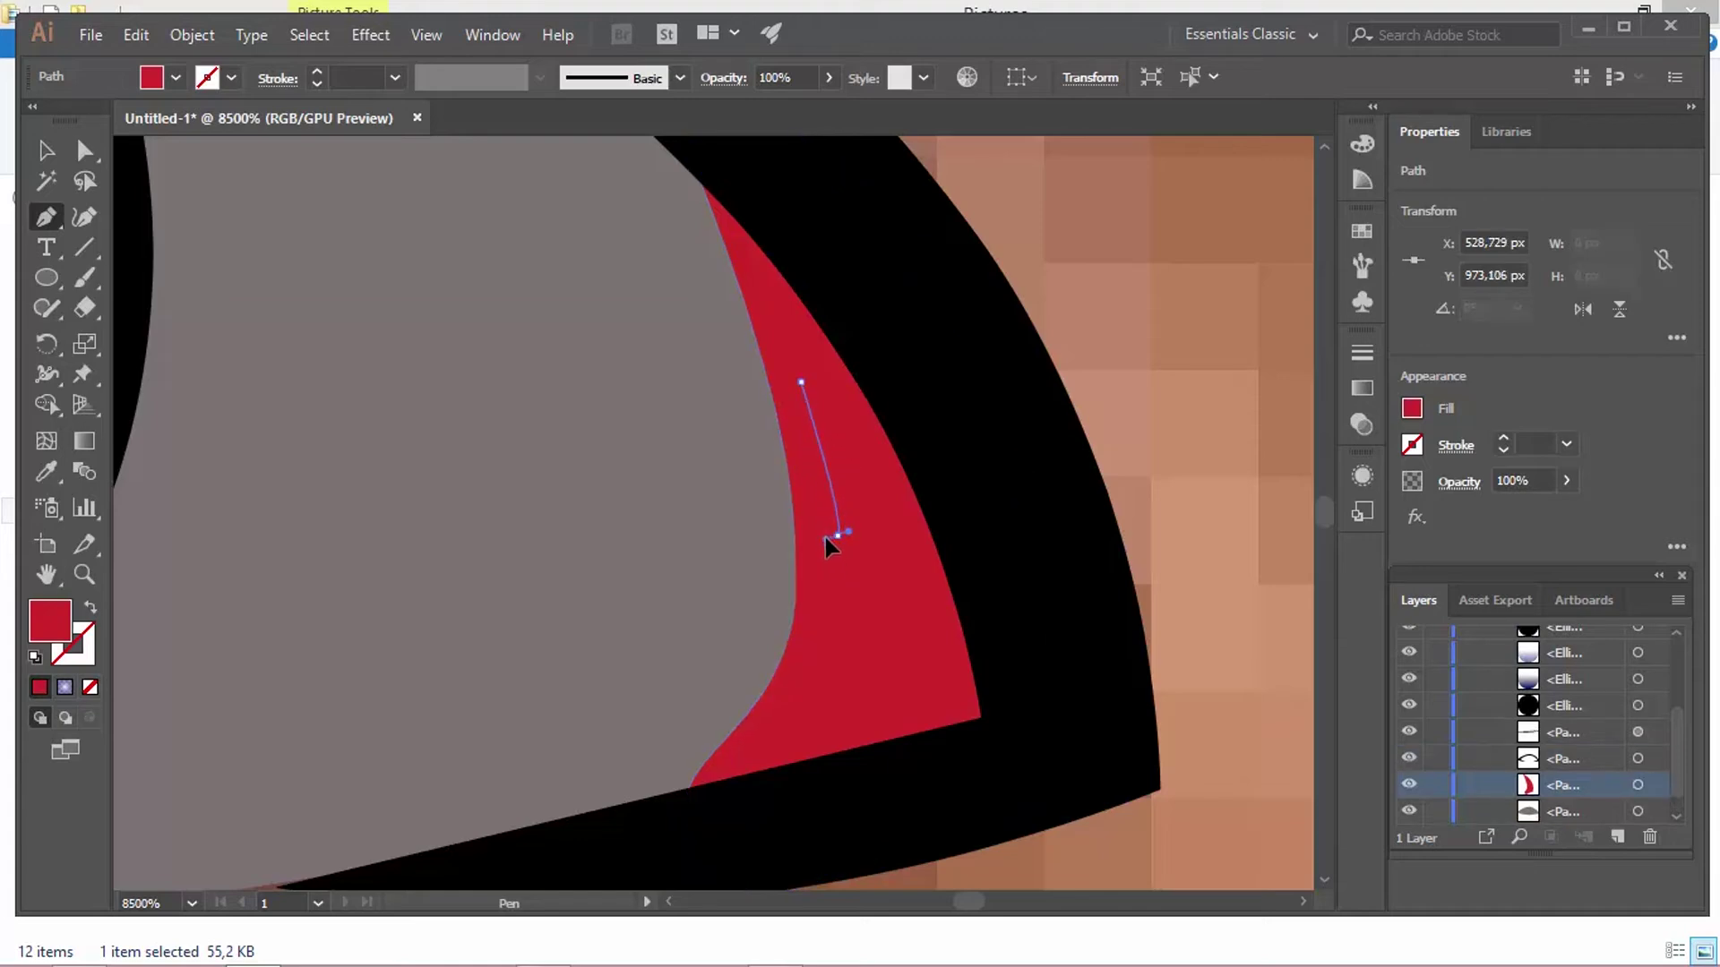
pyautogui.click(825, 537)
pyautogui.click(798, 670)
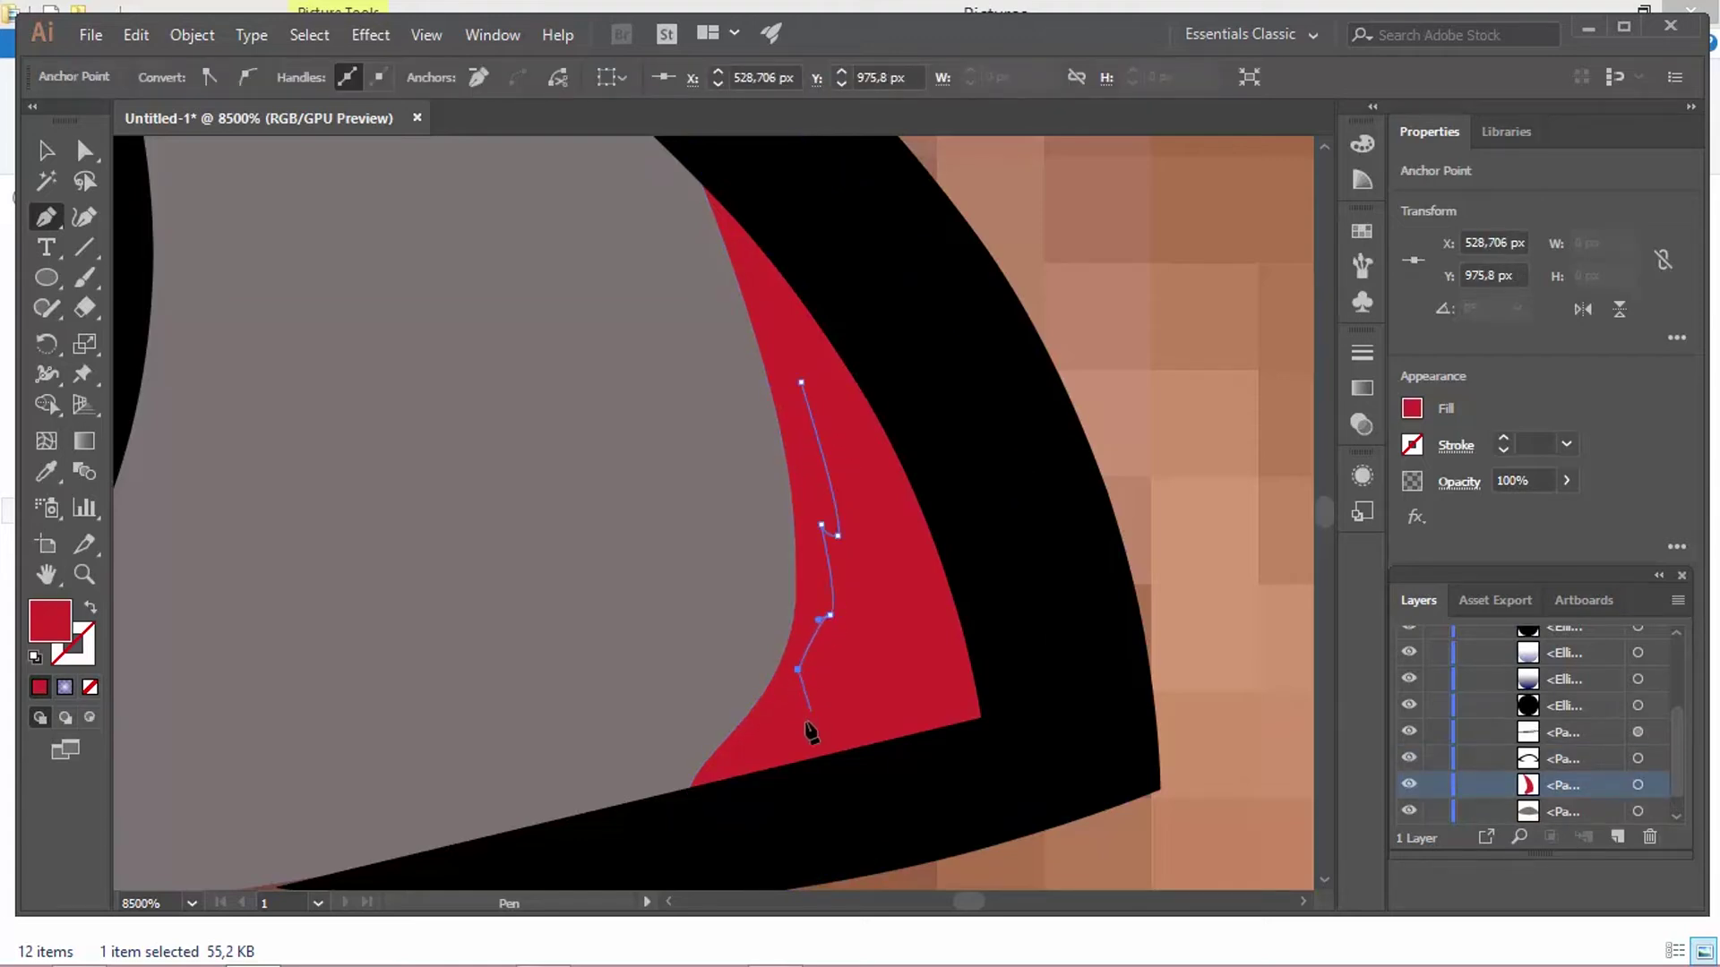
pyautogui.moveTo(804, 722); pyautogui.dragTo(793, 721)
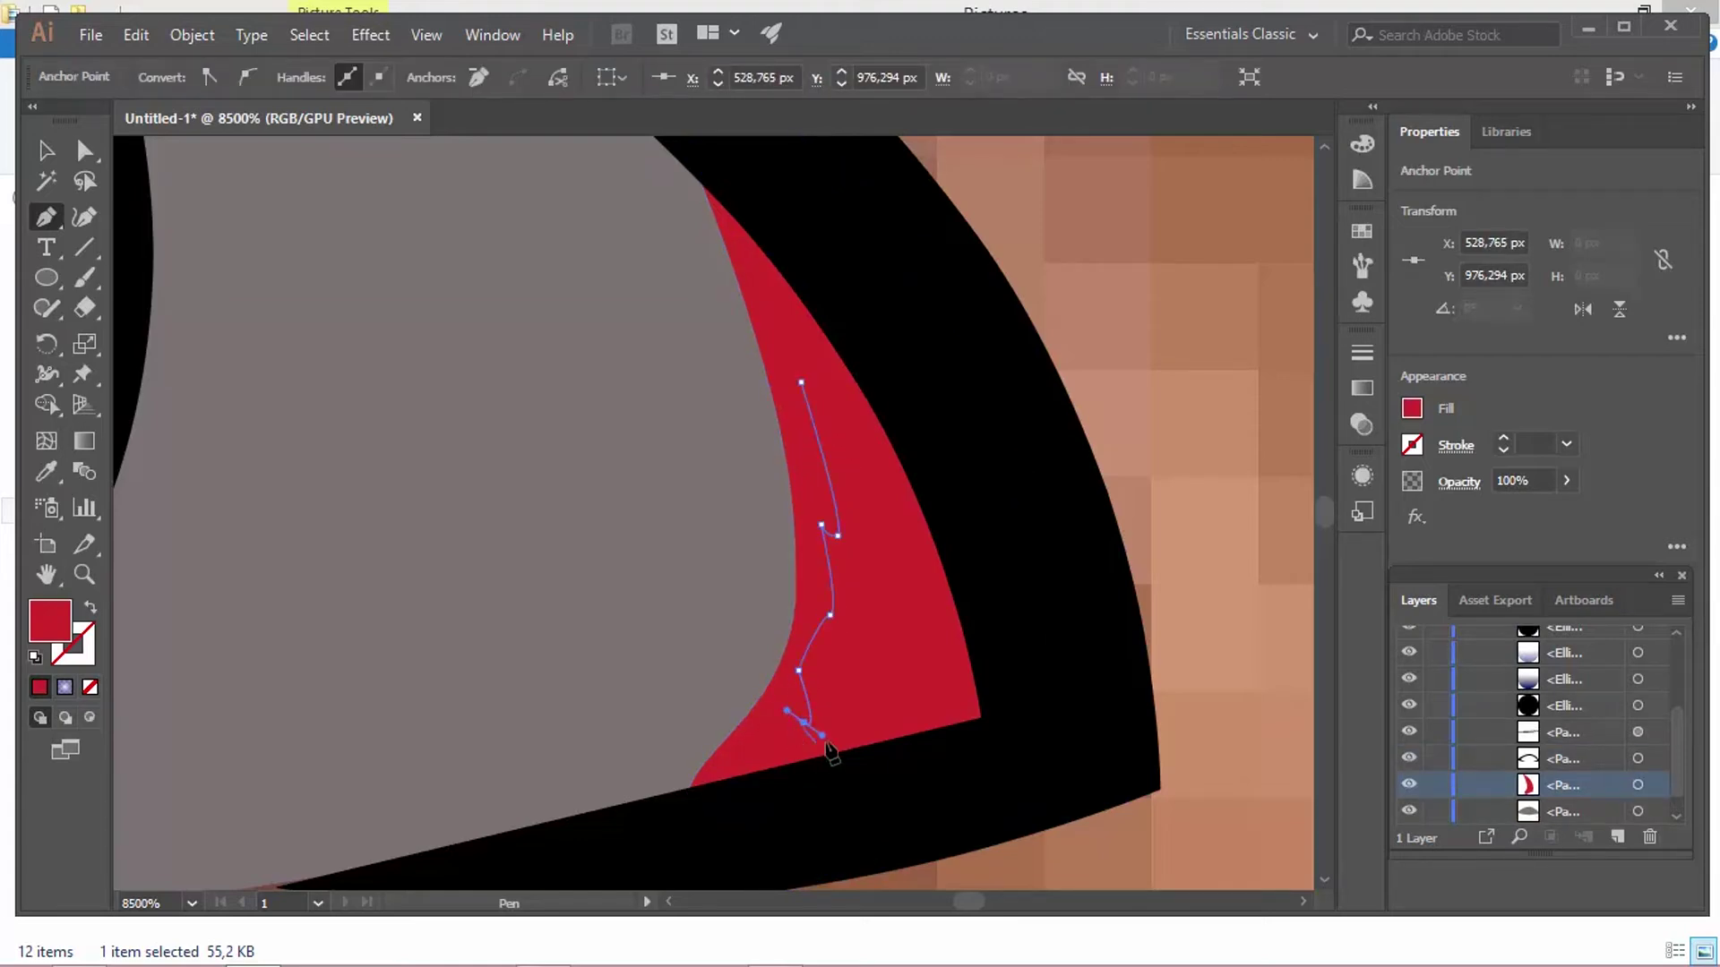
pyautogui.click(892, 700)
pyautogui.moveTo(882, 461); pyautogui.dragTo(849, 418)
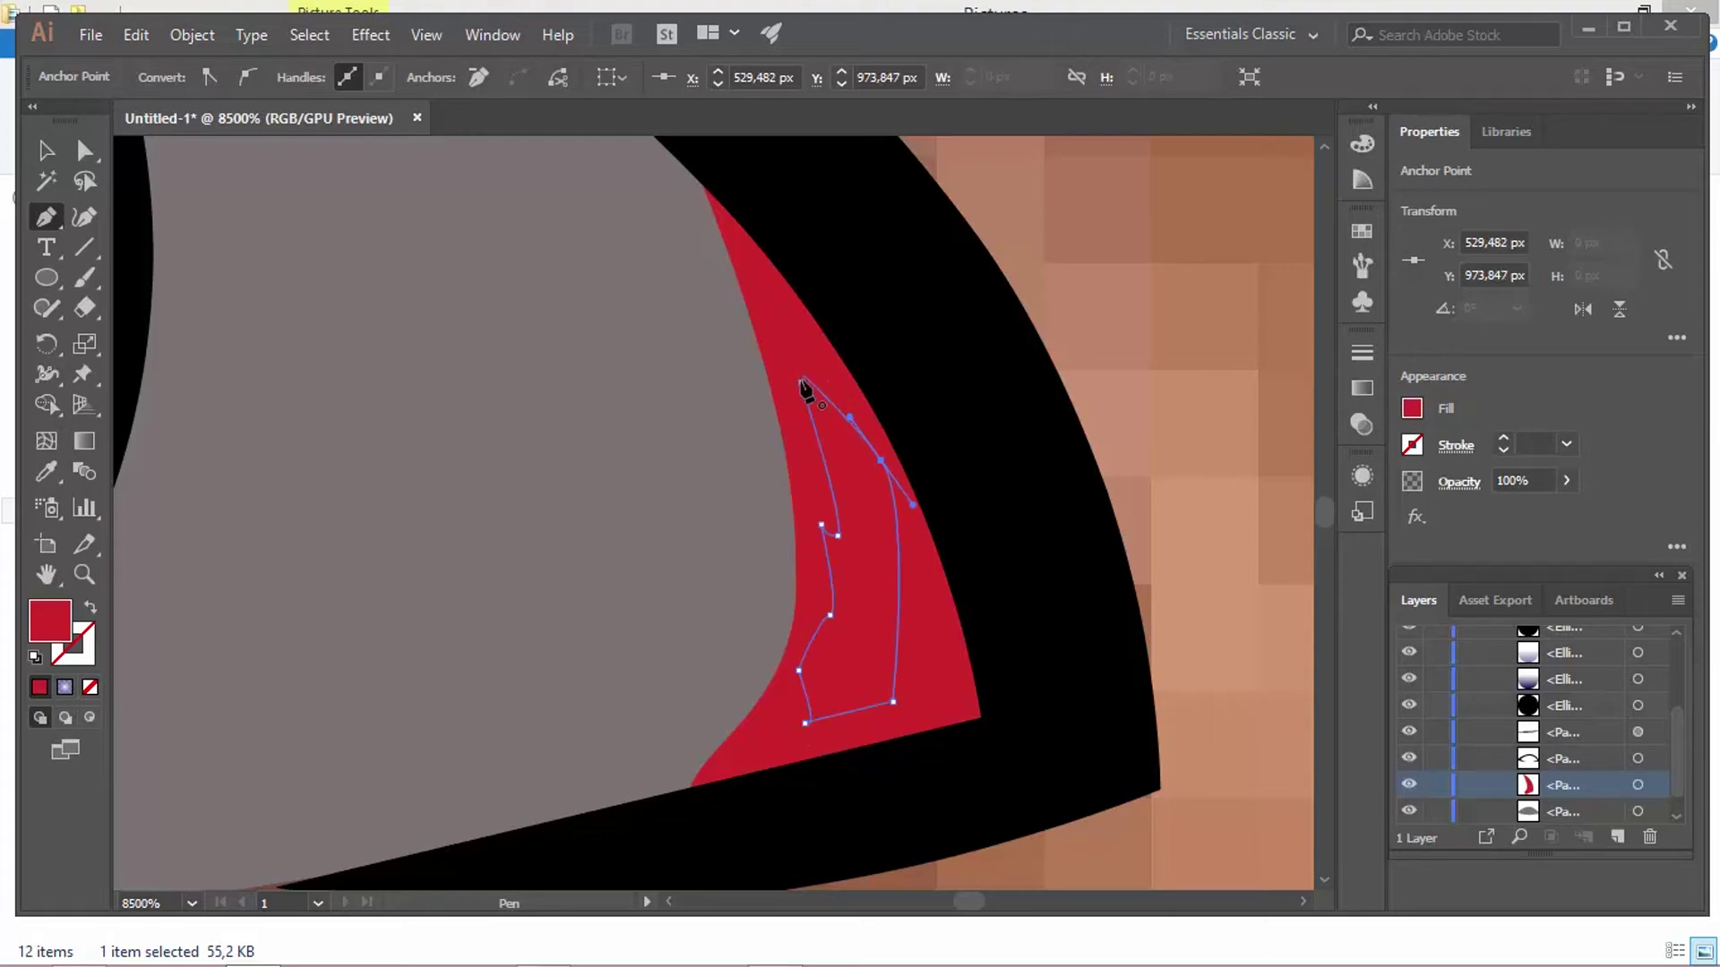
pyautogui.click(801, 383)
# Step: Round the lower end and outer side of the small inner shape with the Curvature tool
pyautogui.click(84, 217)
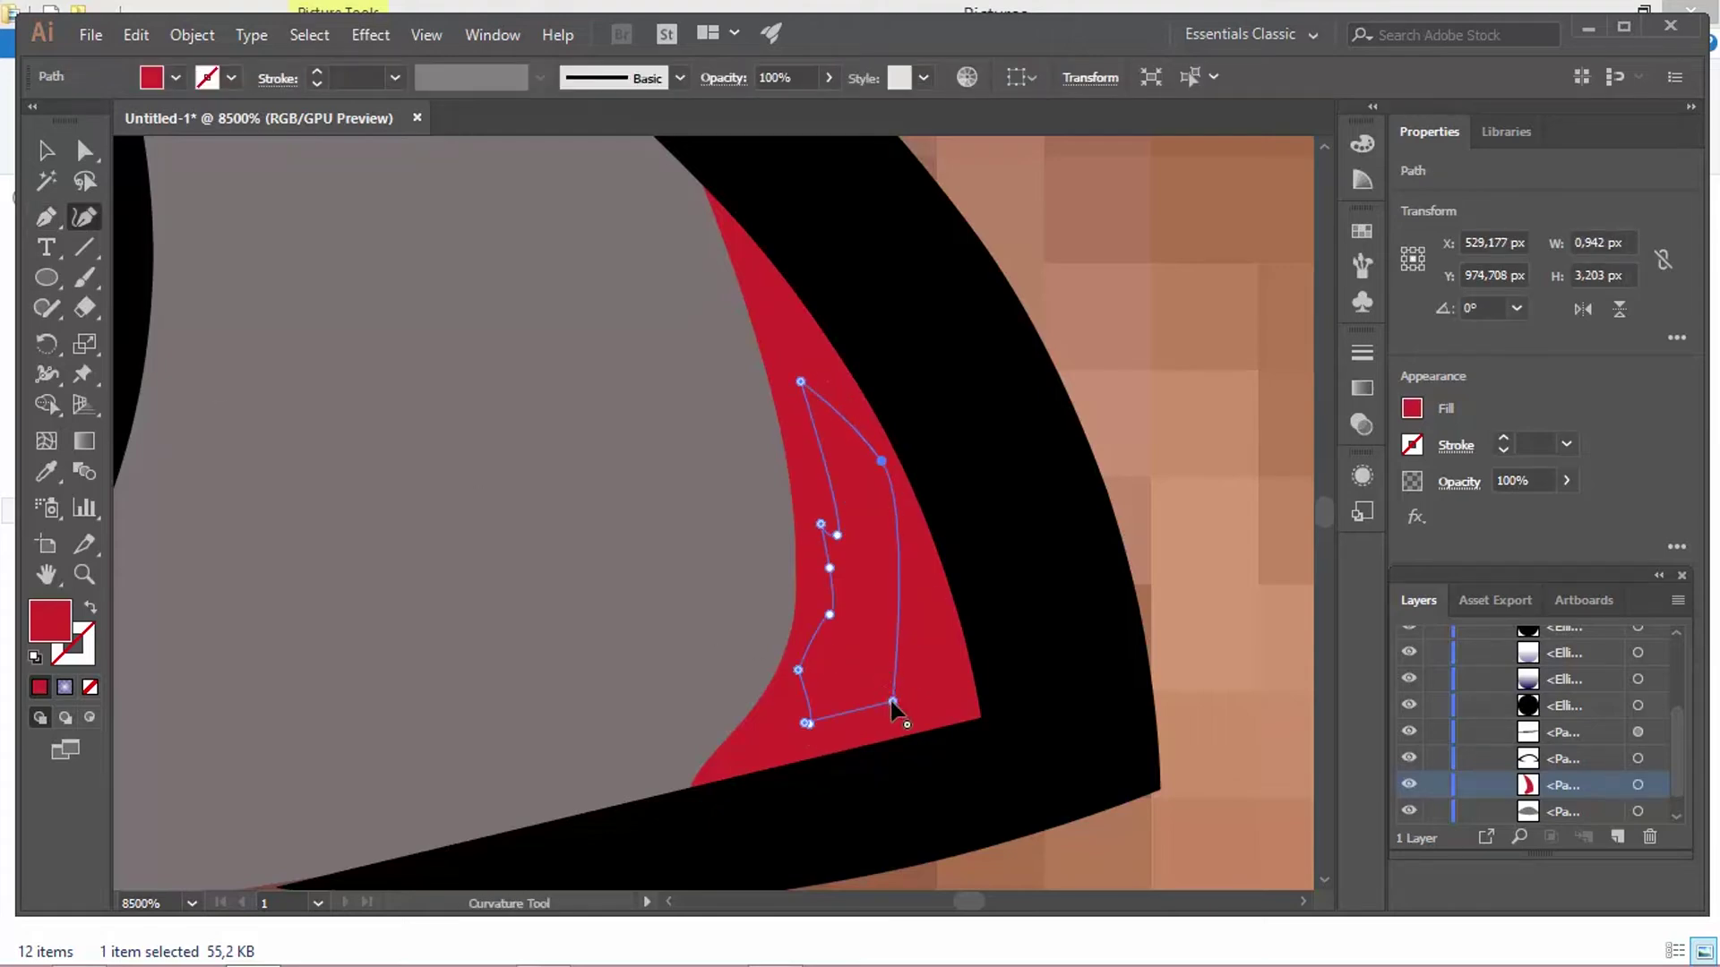
pyautogui.moveTo(892, 700); pyautogui.dragTo(883, 693)
pyautogui.doubleClick(809, 725)
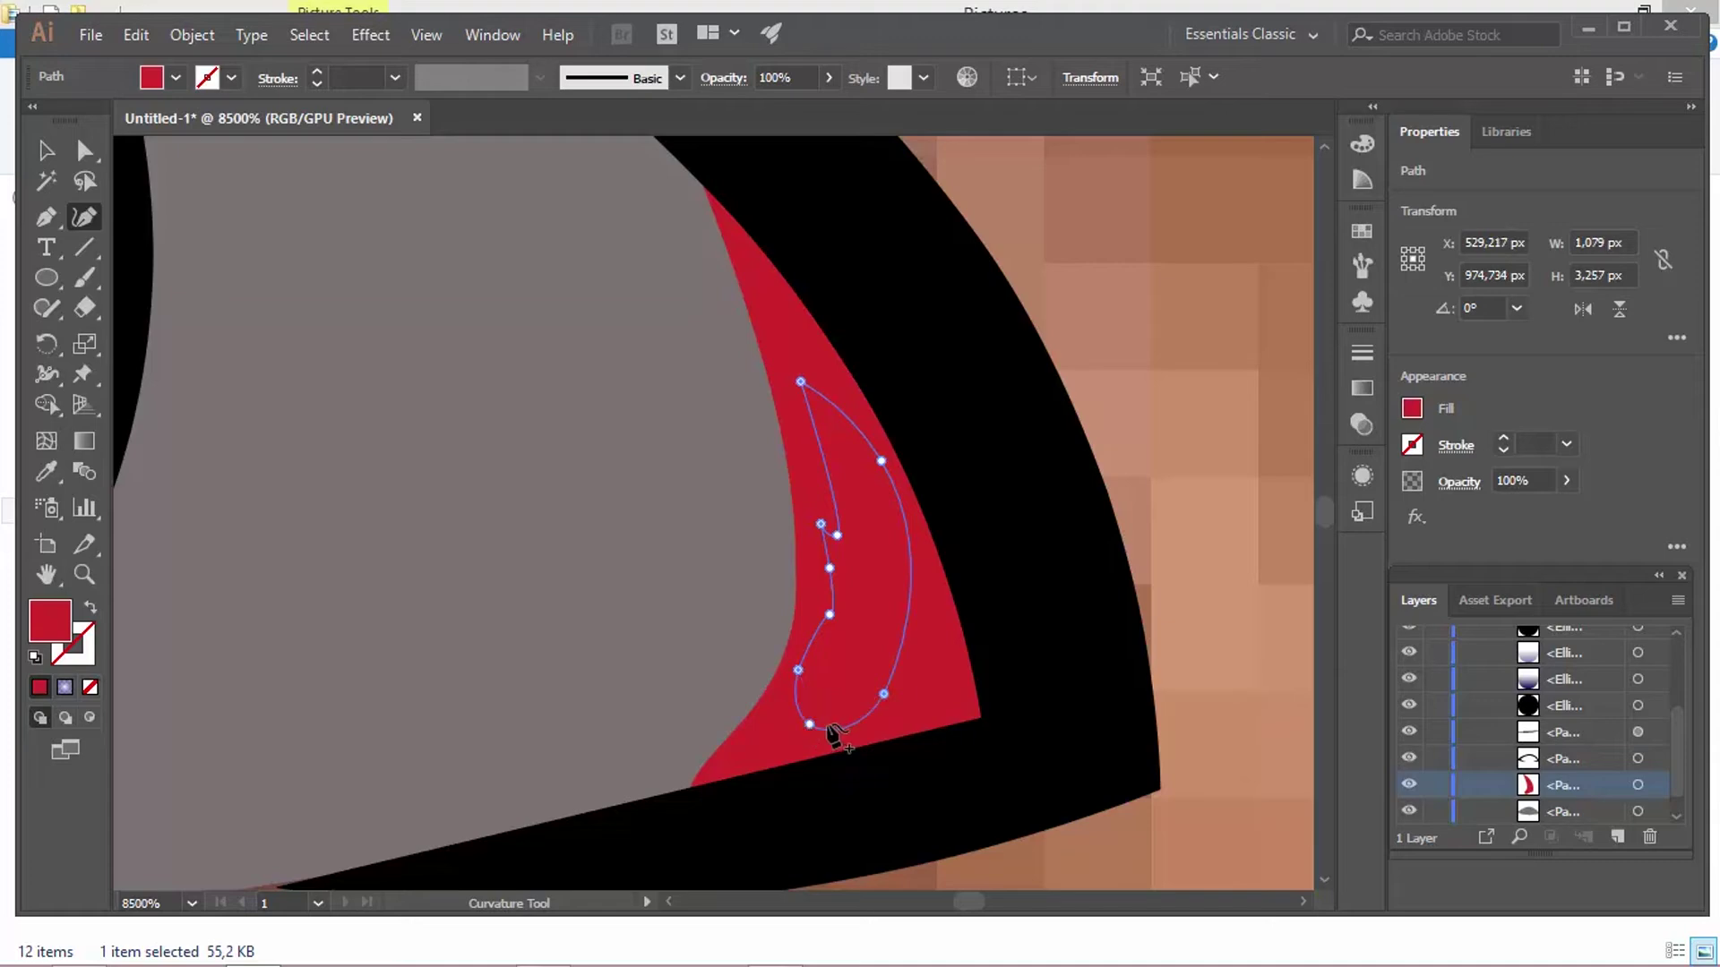
# Step: Fill the small inner shape with a slightly lighter red than the surrounding corner
pyautogui.doubleClick(65, 631)
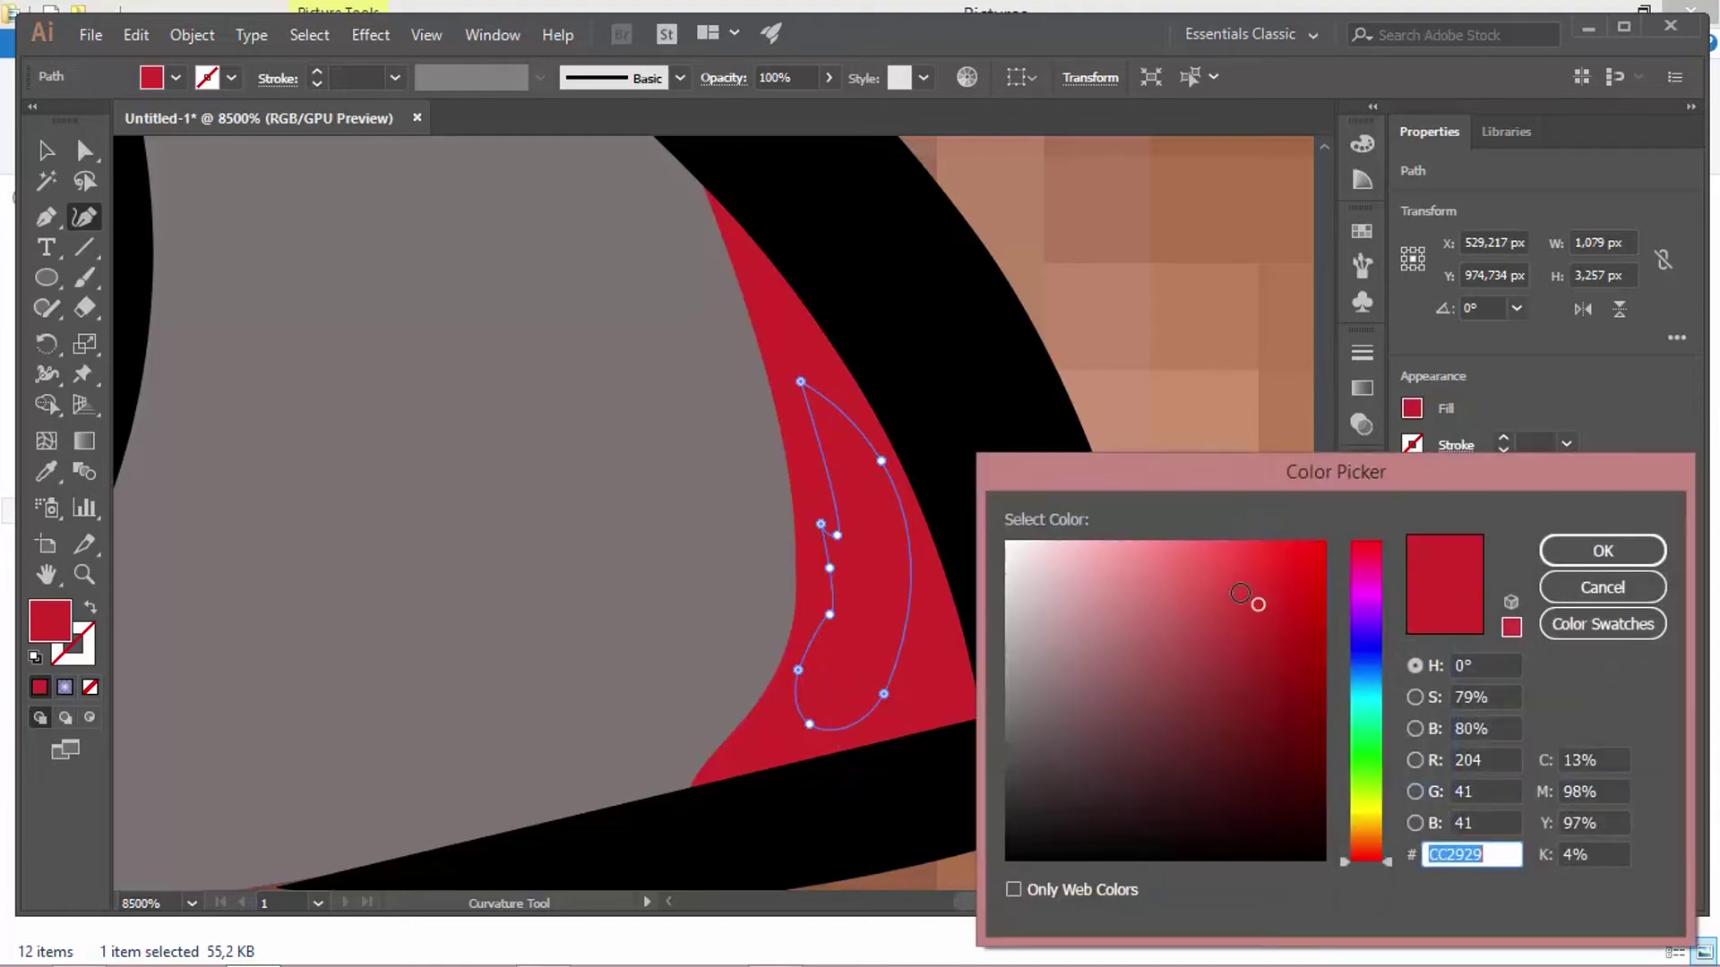
pyautogui.click(1228, 591)
pyautogui.click(1602, 550)
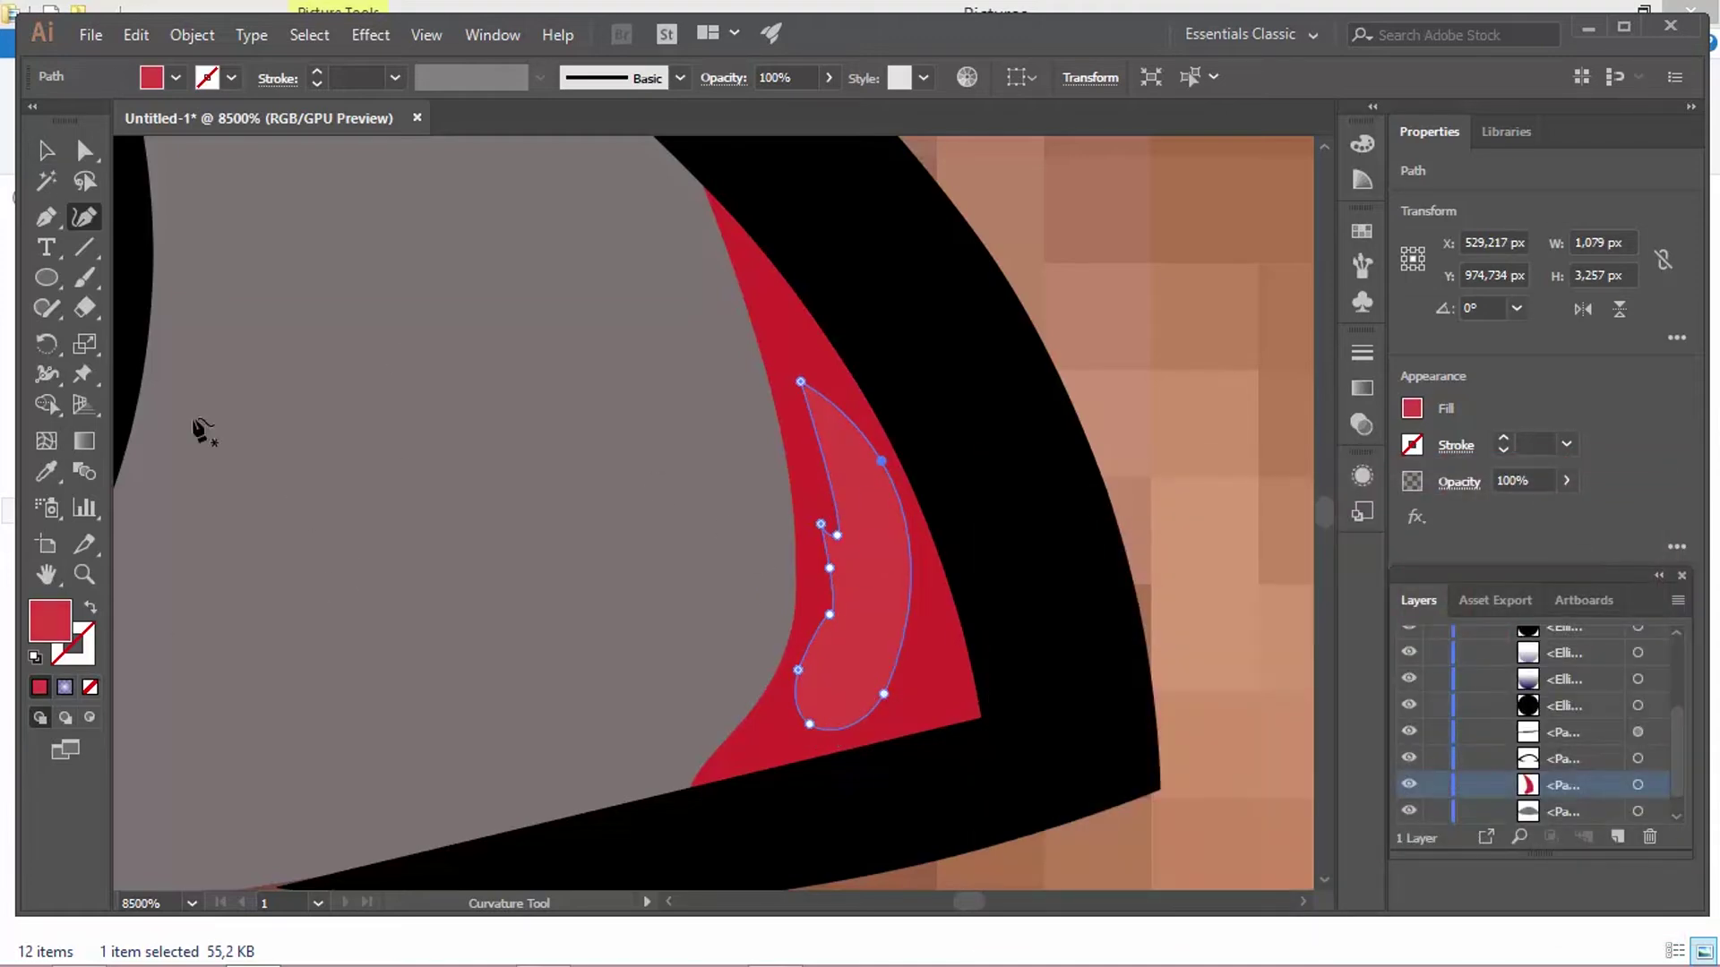
# Step: Draw a small jagged Pen shape in the lighter red inside the lower outer part of the red eye corner
pyautogui.press('p')
pyautogui.moveTo(913, 677); pyautogui.dragTo(900, 697)
pyautogui.click(918, 705)
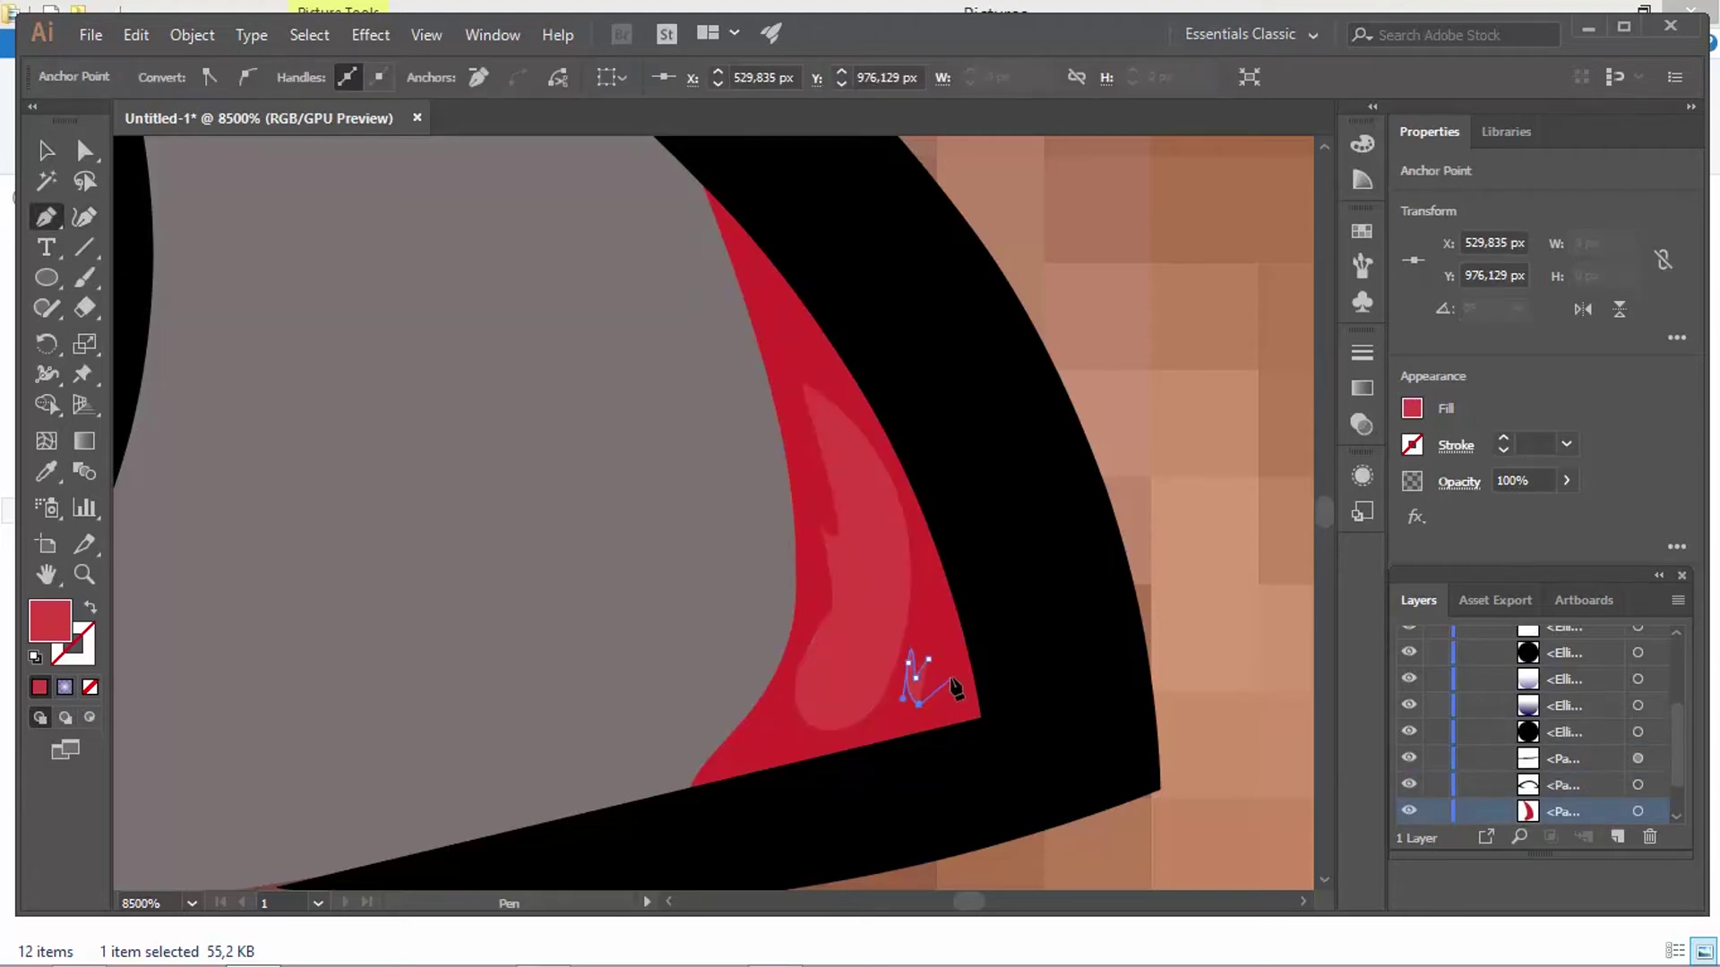
pyautogui.click(47, 150)
pyautogui.click(1147, 352)
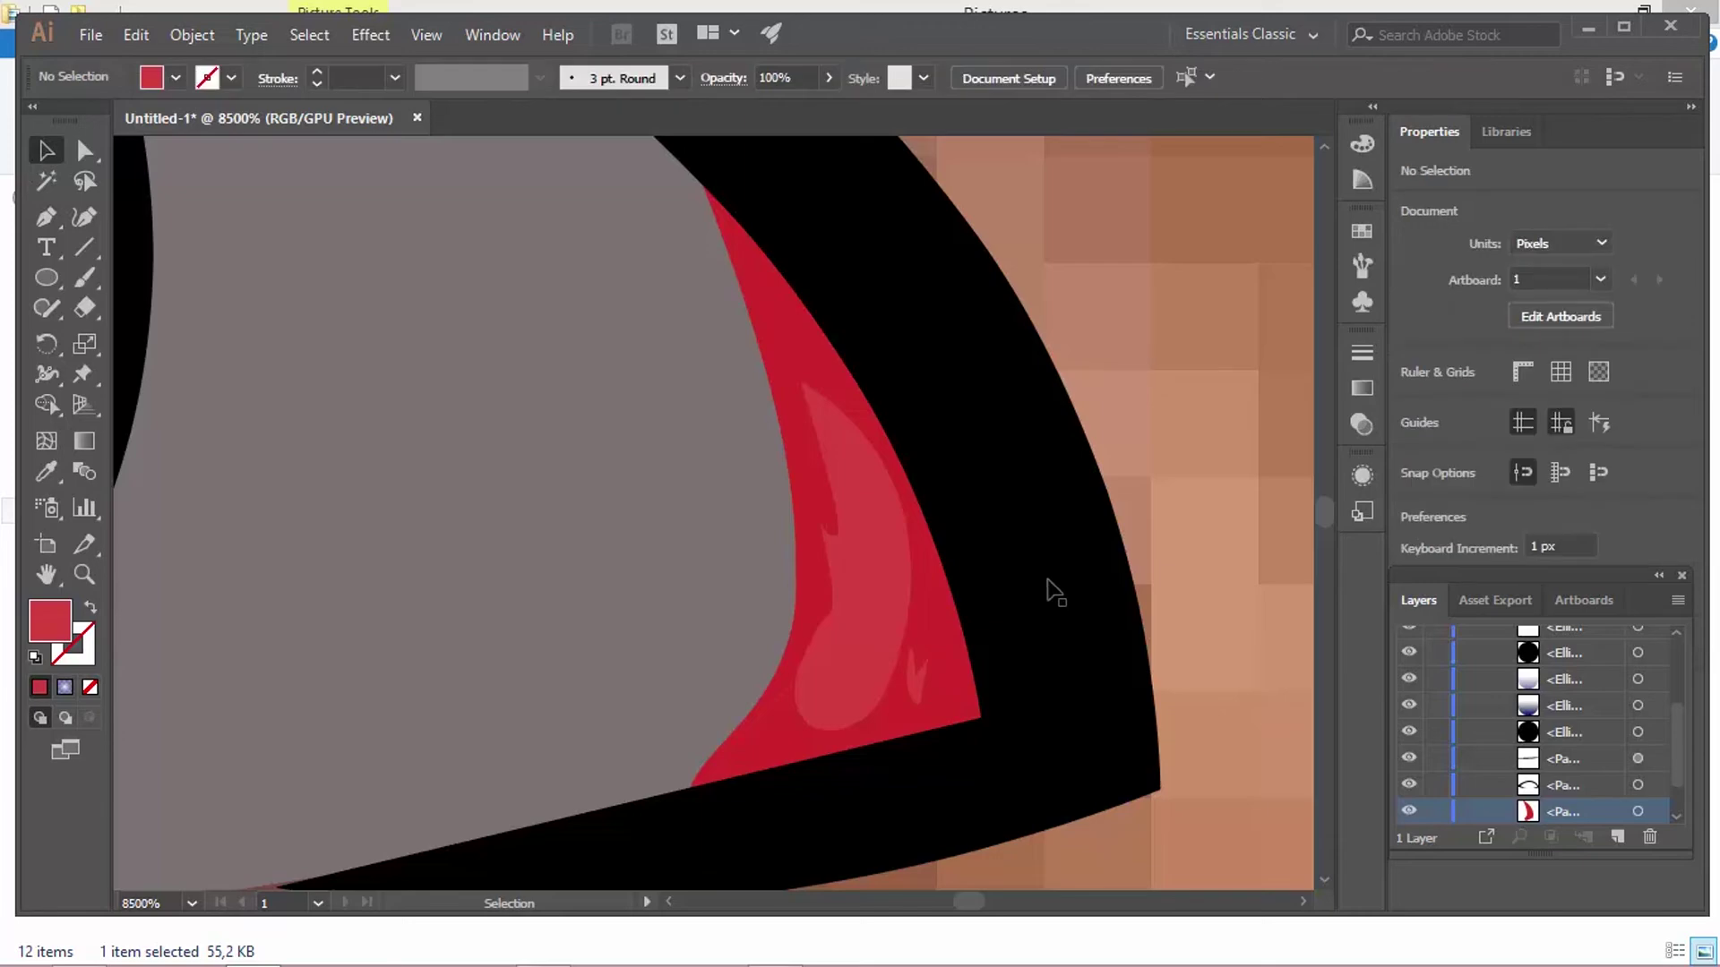
# Step: Draw a closed rounded shape across the iris and eye white with the Curvature tool, about 20.3 by 7.9 px
pyautogui.scroll(-5, 1049, 589)
pyautogui.click(84, 216)
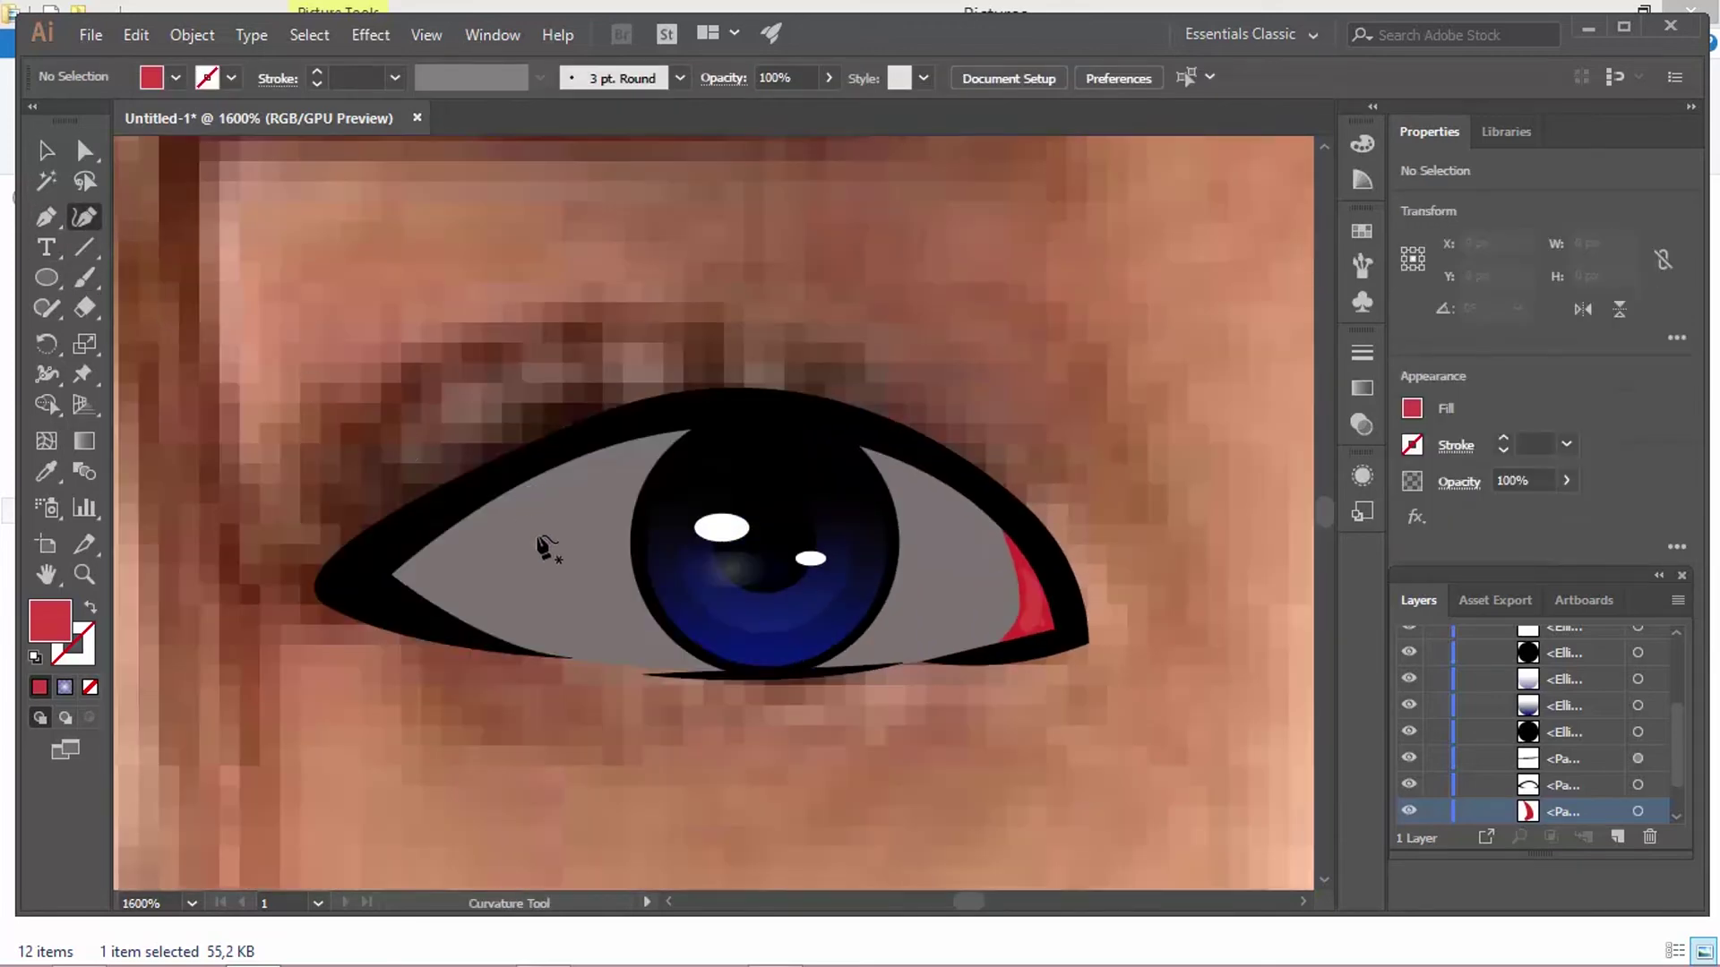
pyautogui.click(558, 521)
pyautogui.click(937, 546)
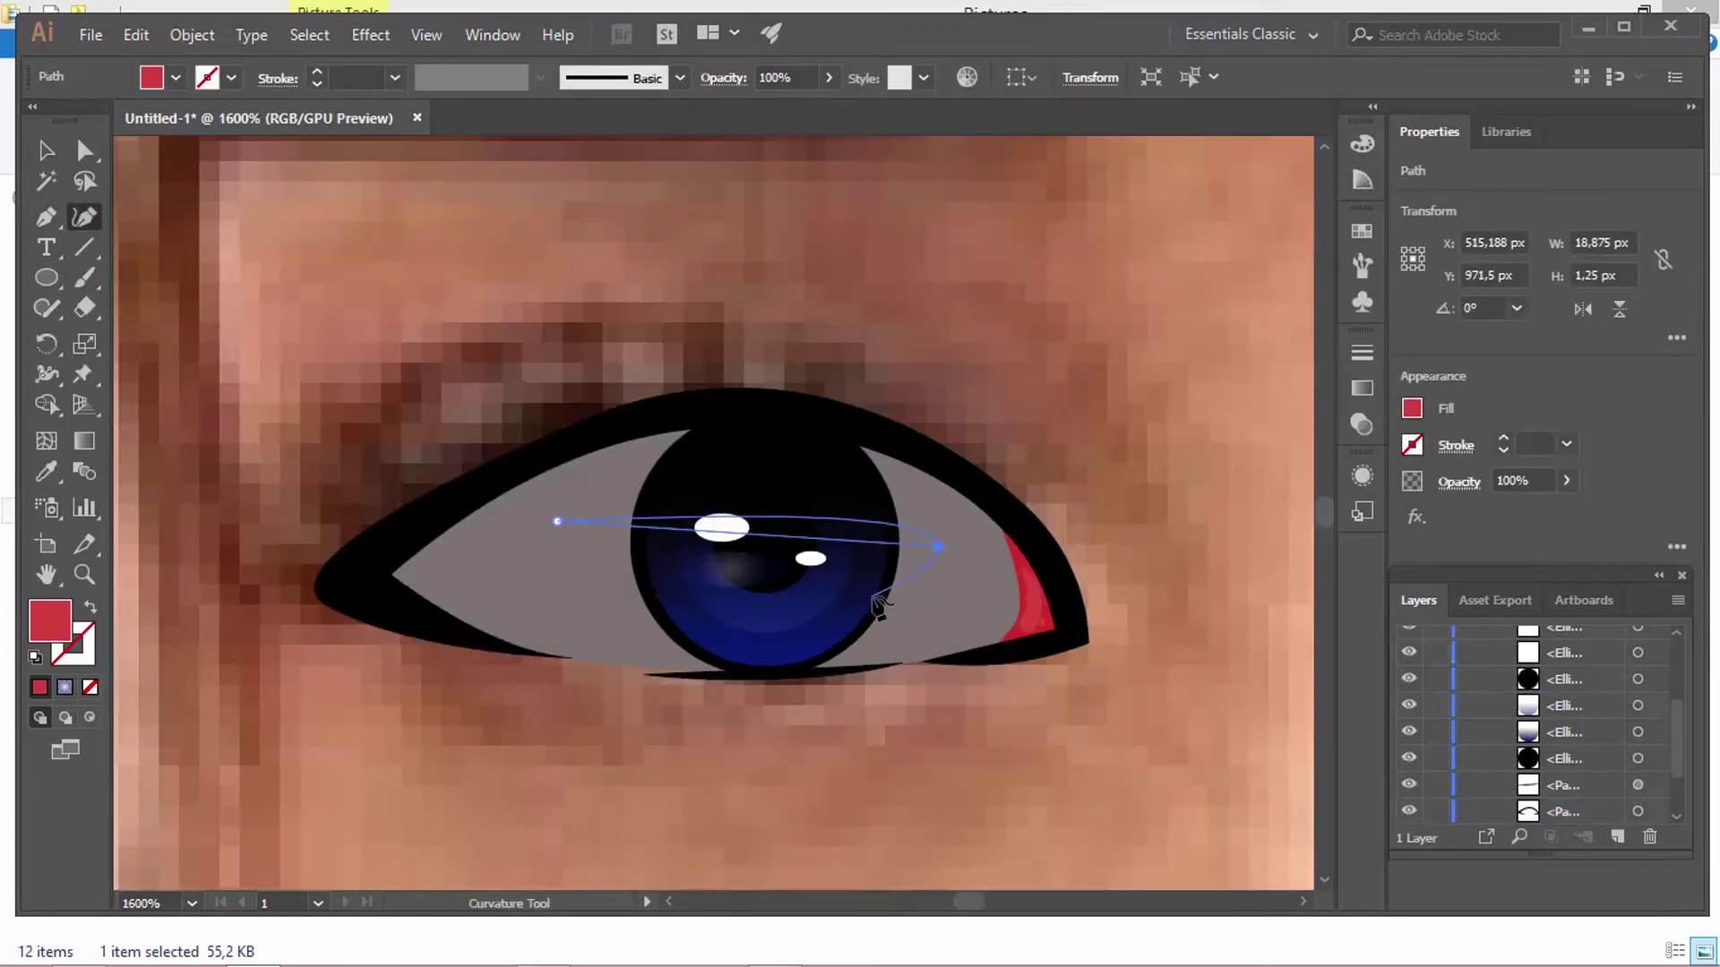
pyautogui.click(903, 594)
pyautogui.click(528, 567)
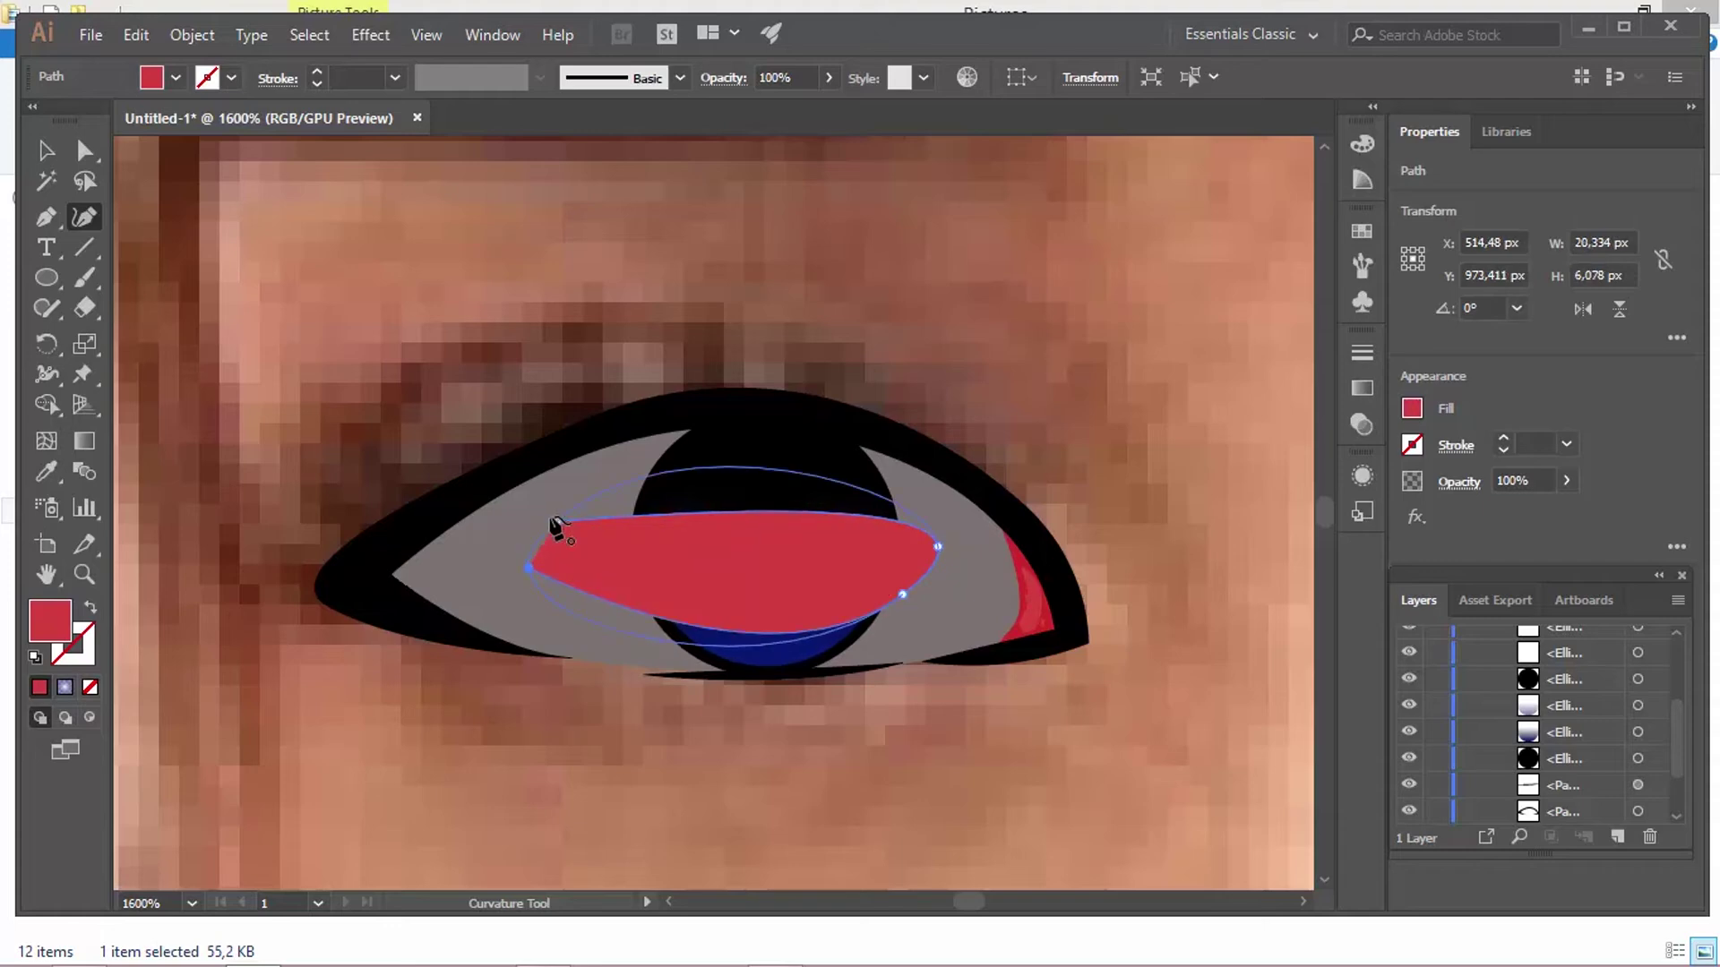
pyautogui.click(557, 521)
pyautogui.moveTo(697, 469); pyautogui.dragTo(698, 485)
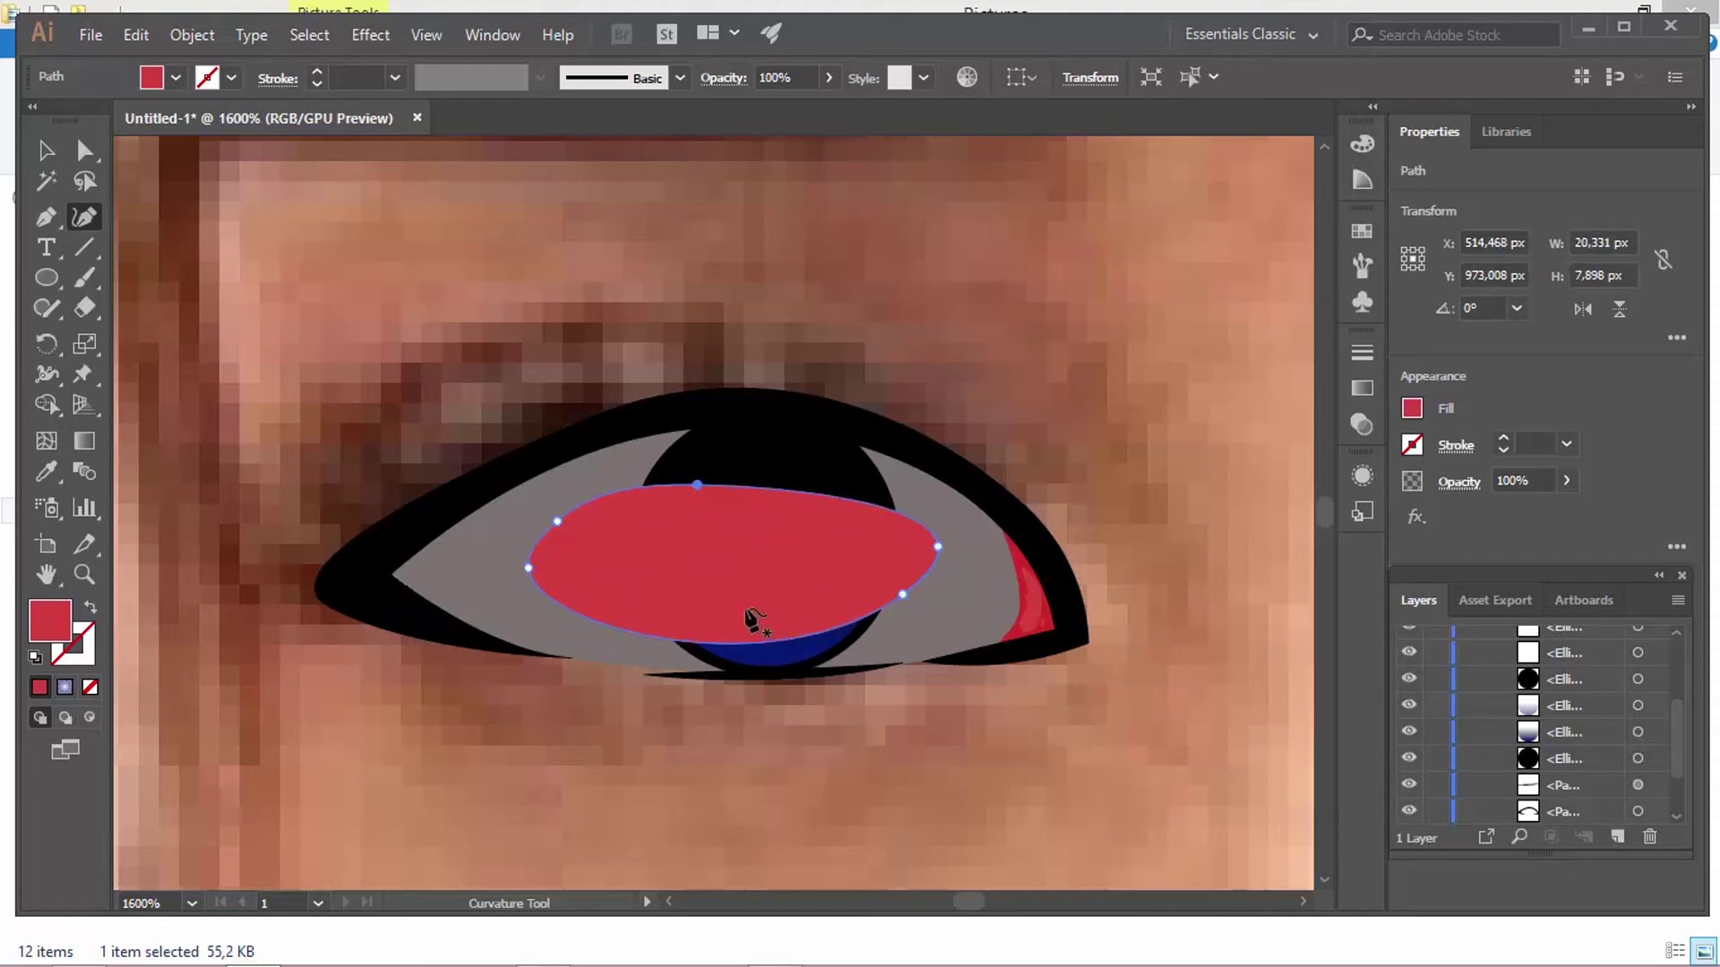
# Step: Reshape the inner-corner end of the rounded shape so it spans about 22 by 5.8 px
pyautogui.moveTo(938, 545); pyautogui.dragTo(952, 588)
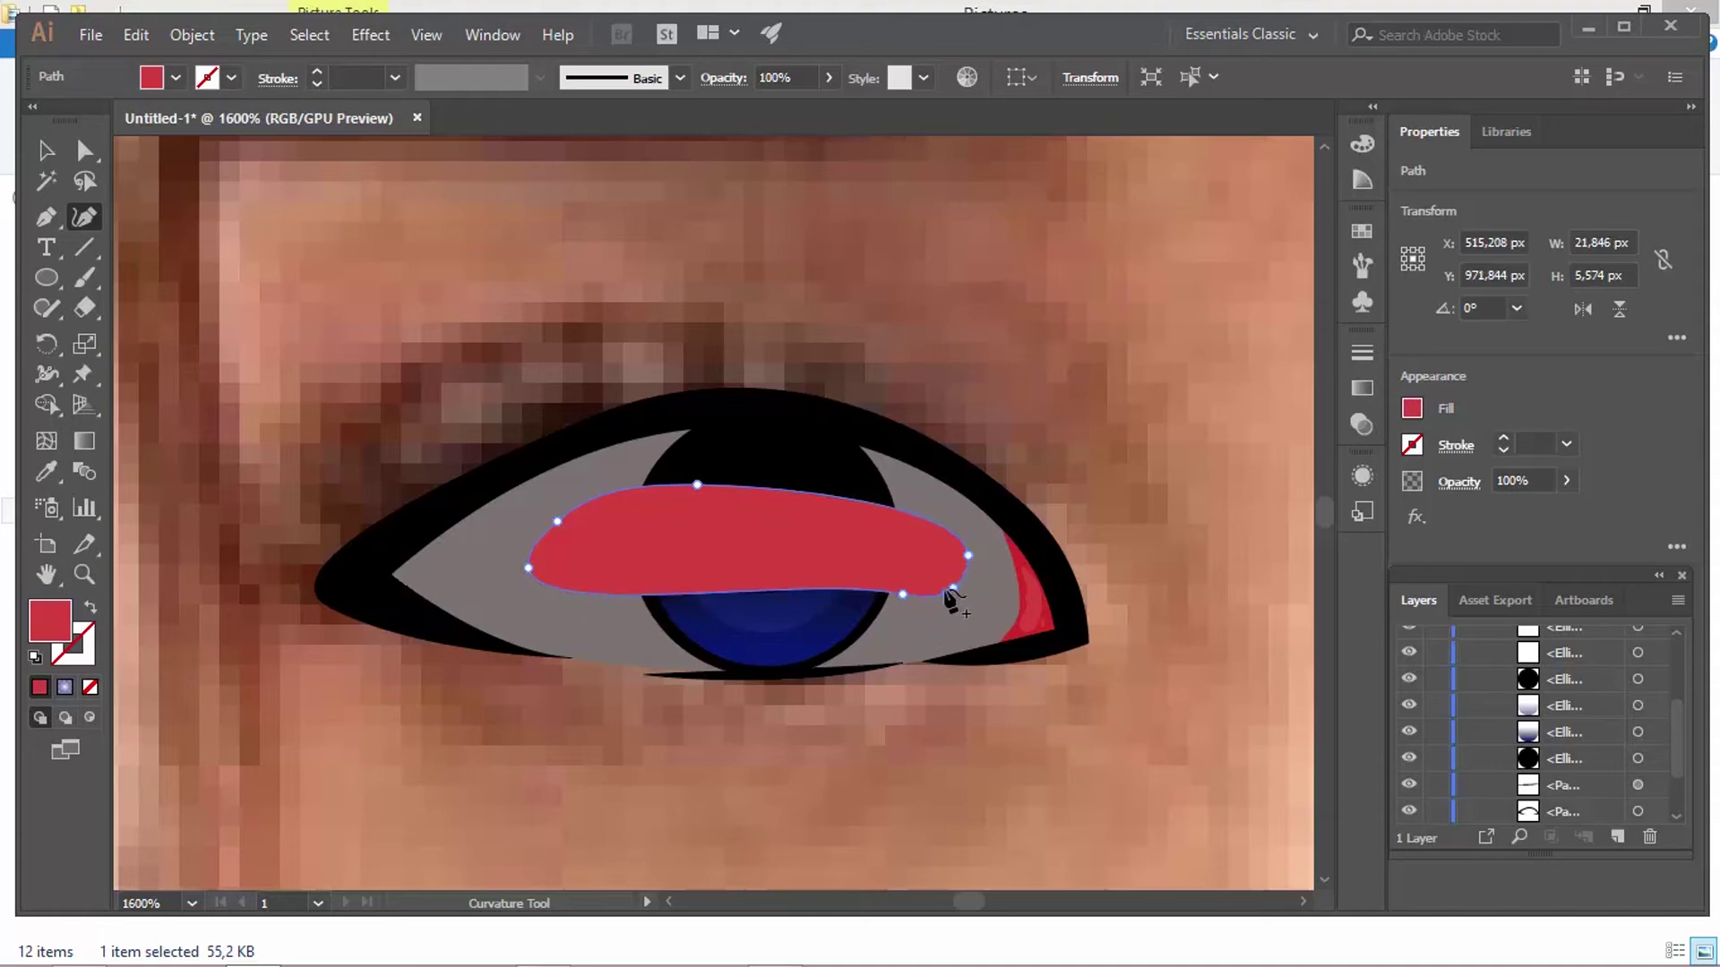
pyautogui.click(955, 598)
pyautogui.moveTo(952, 589); pyautogui.dragTo(967, 594)
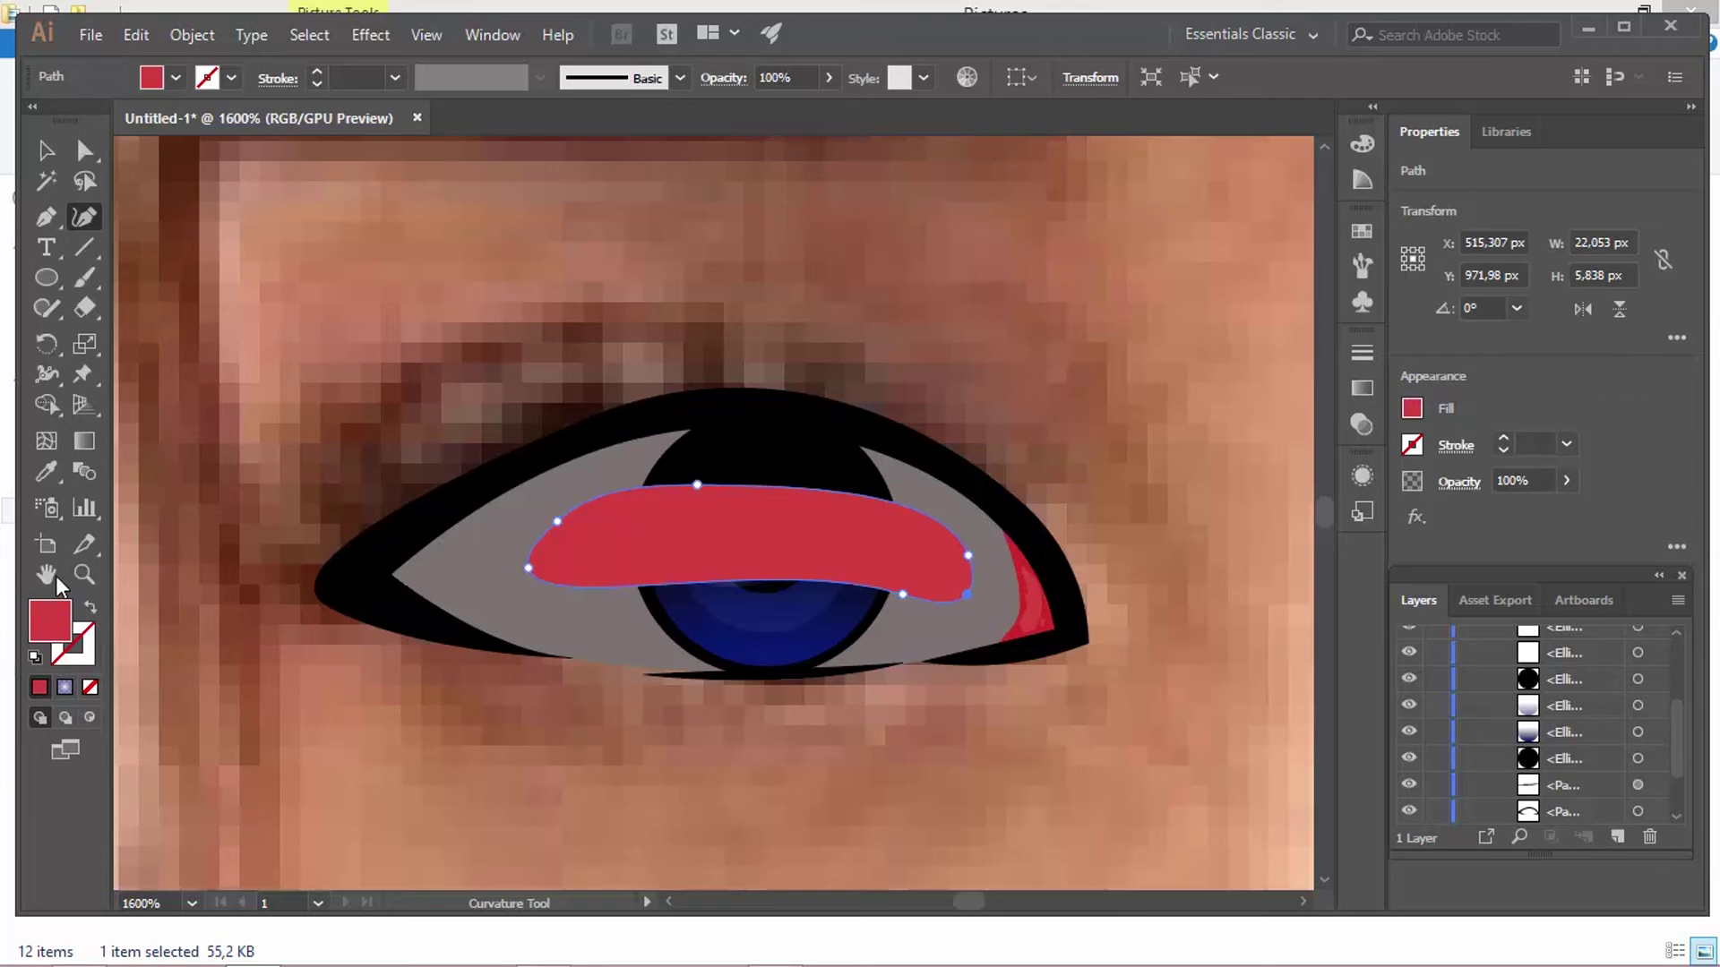
# Step: Sample the eye white's grey onto the rounded shape and lighten its fill slightly
pyautogui.press('i')
pyautogui.click(569, 498)
pyautogui.doubleClick(50, 621)
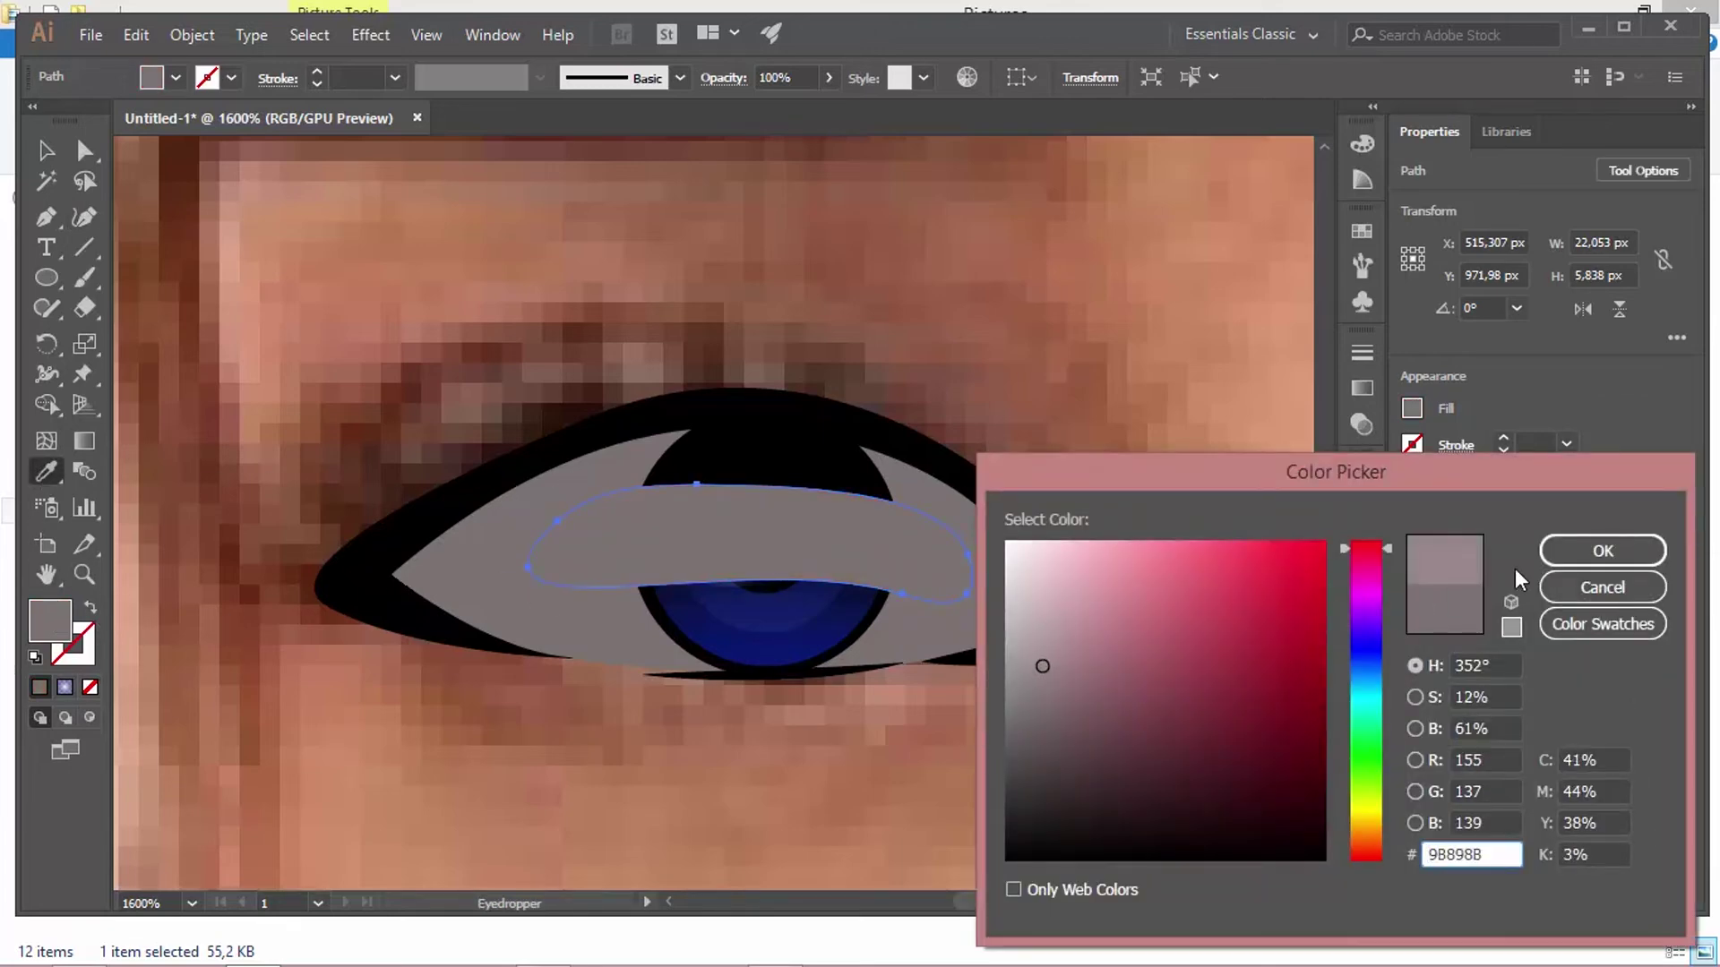
pyautogui.click(1030, 660)
pyautogui.click(1555, 553)
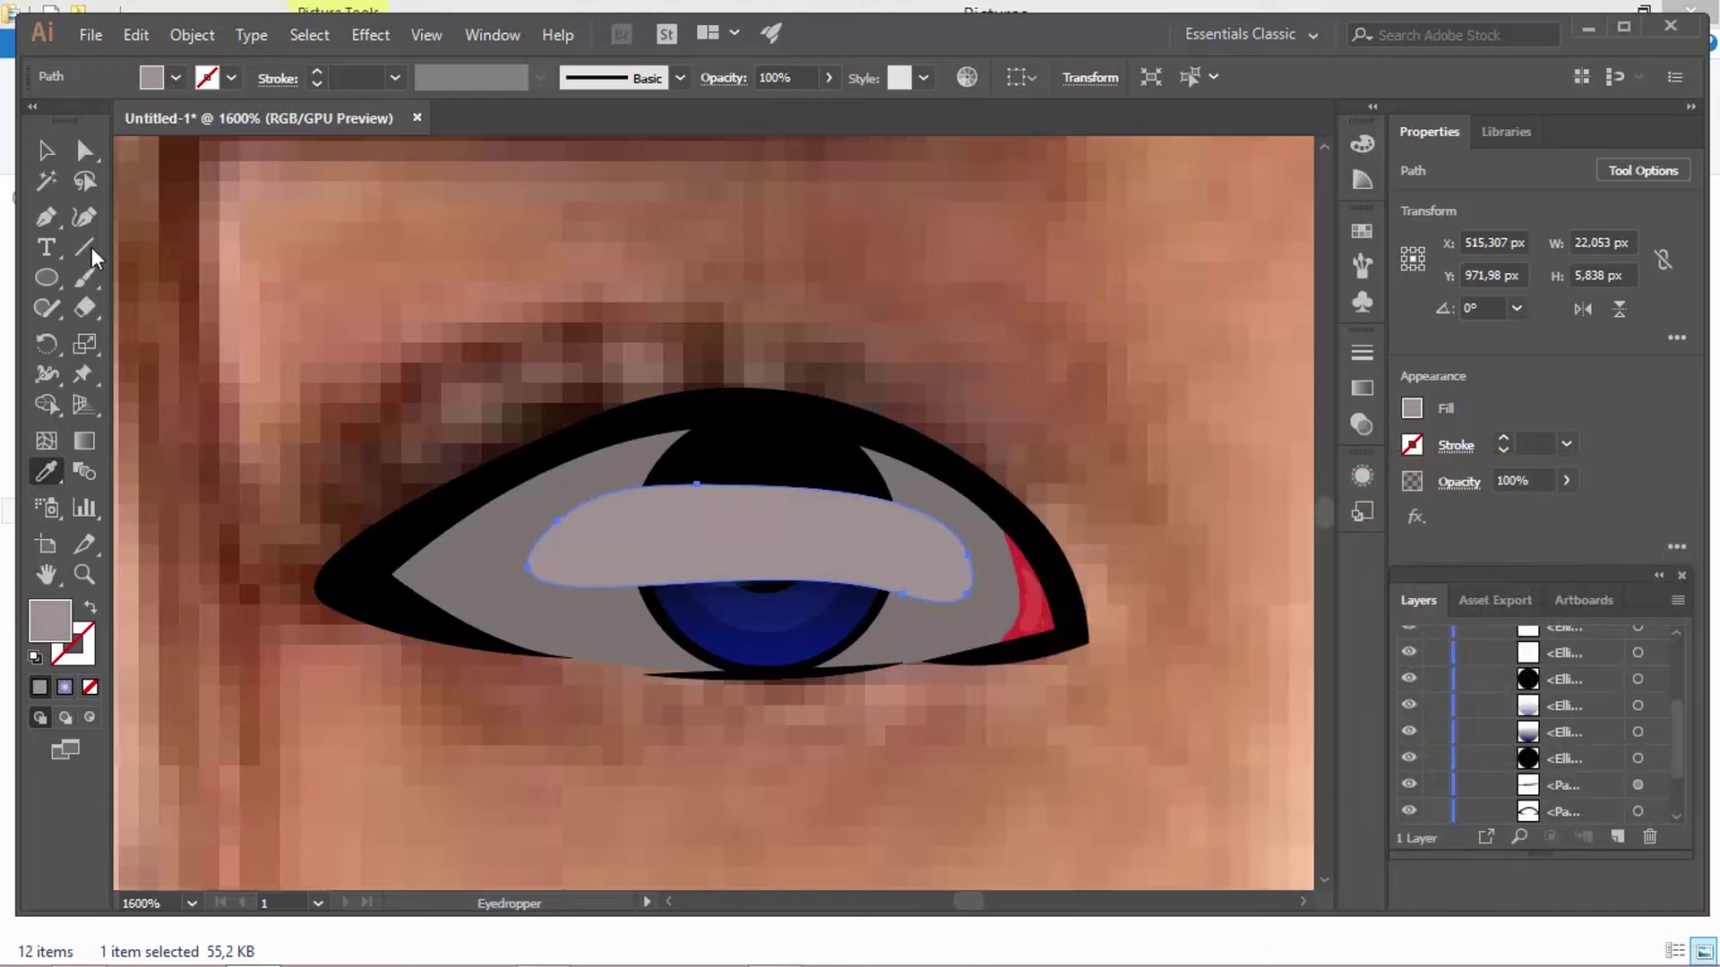
# Step: Restack the light grey shape behind the iris and directly above the grey eye white in the layer order
pyautogui.rightClick(798, 563)
pyautogui.moveTo(883, 435)
pyautogui.click(1175, 517)
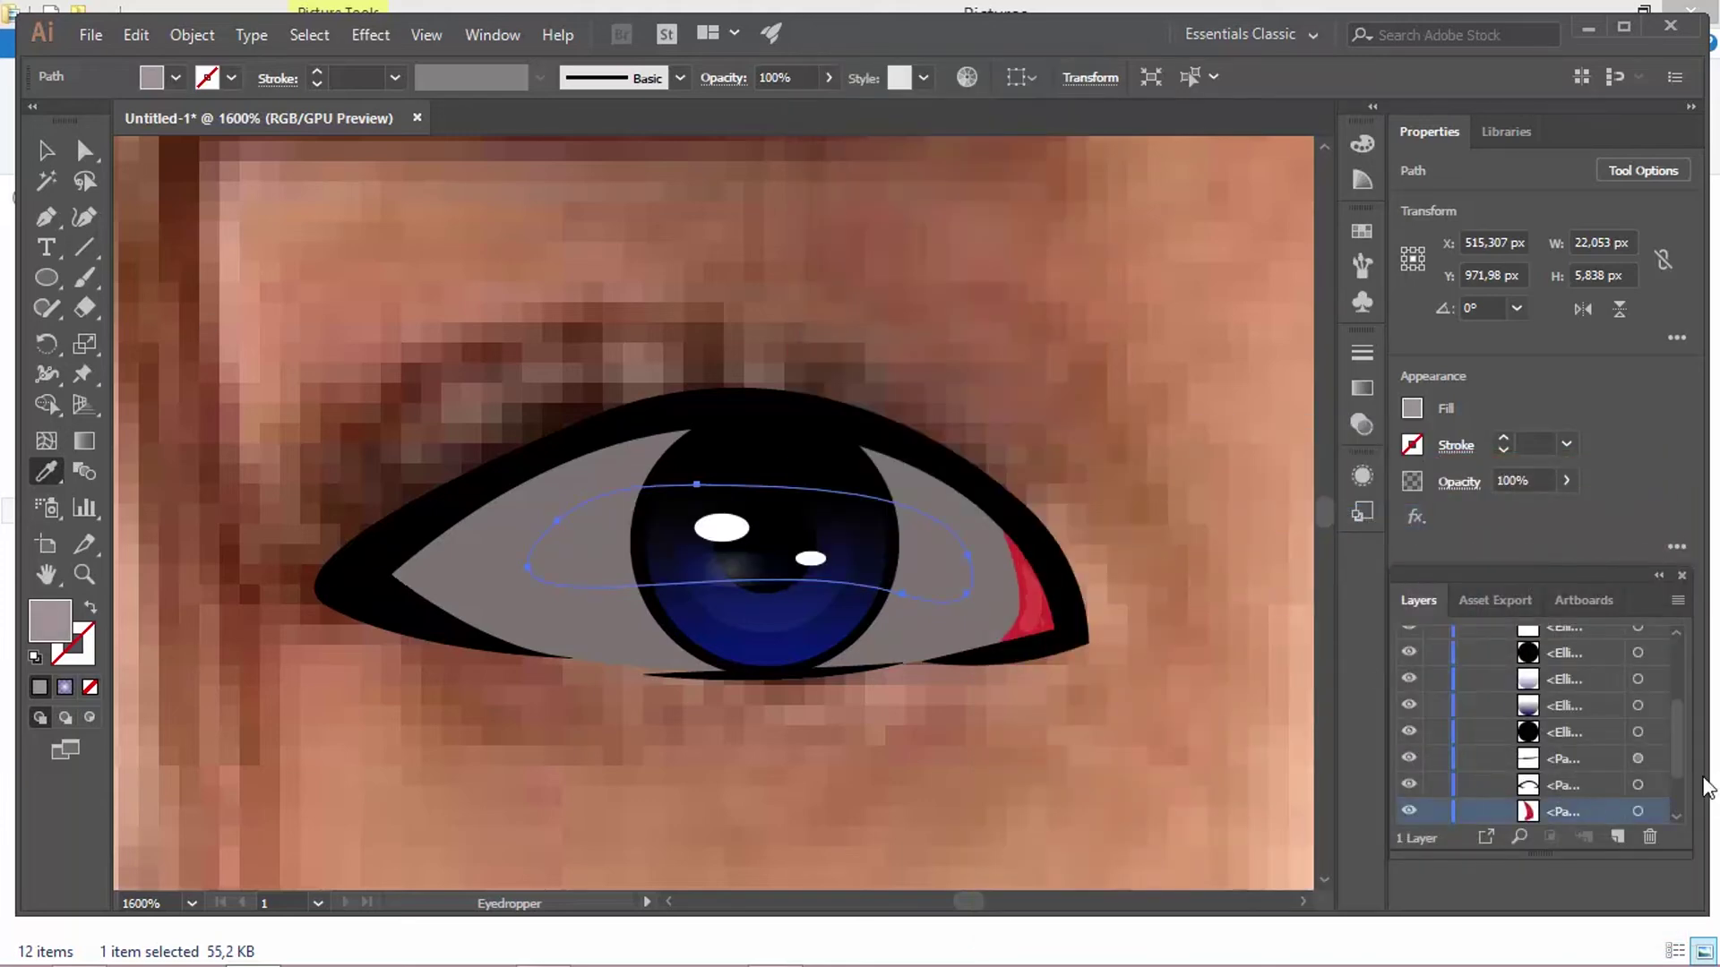
pyautogui.scroll(-1, 1641, 809)
pyautogui.moveTo(1581, 812); pyautogui.dragTo(1569, 746)
pyautogui.click(43, 151)
pyautogui.click(447, 260)
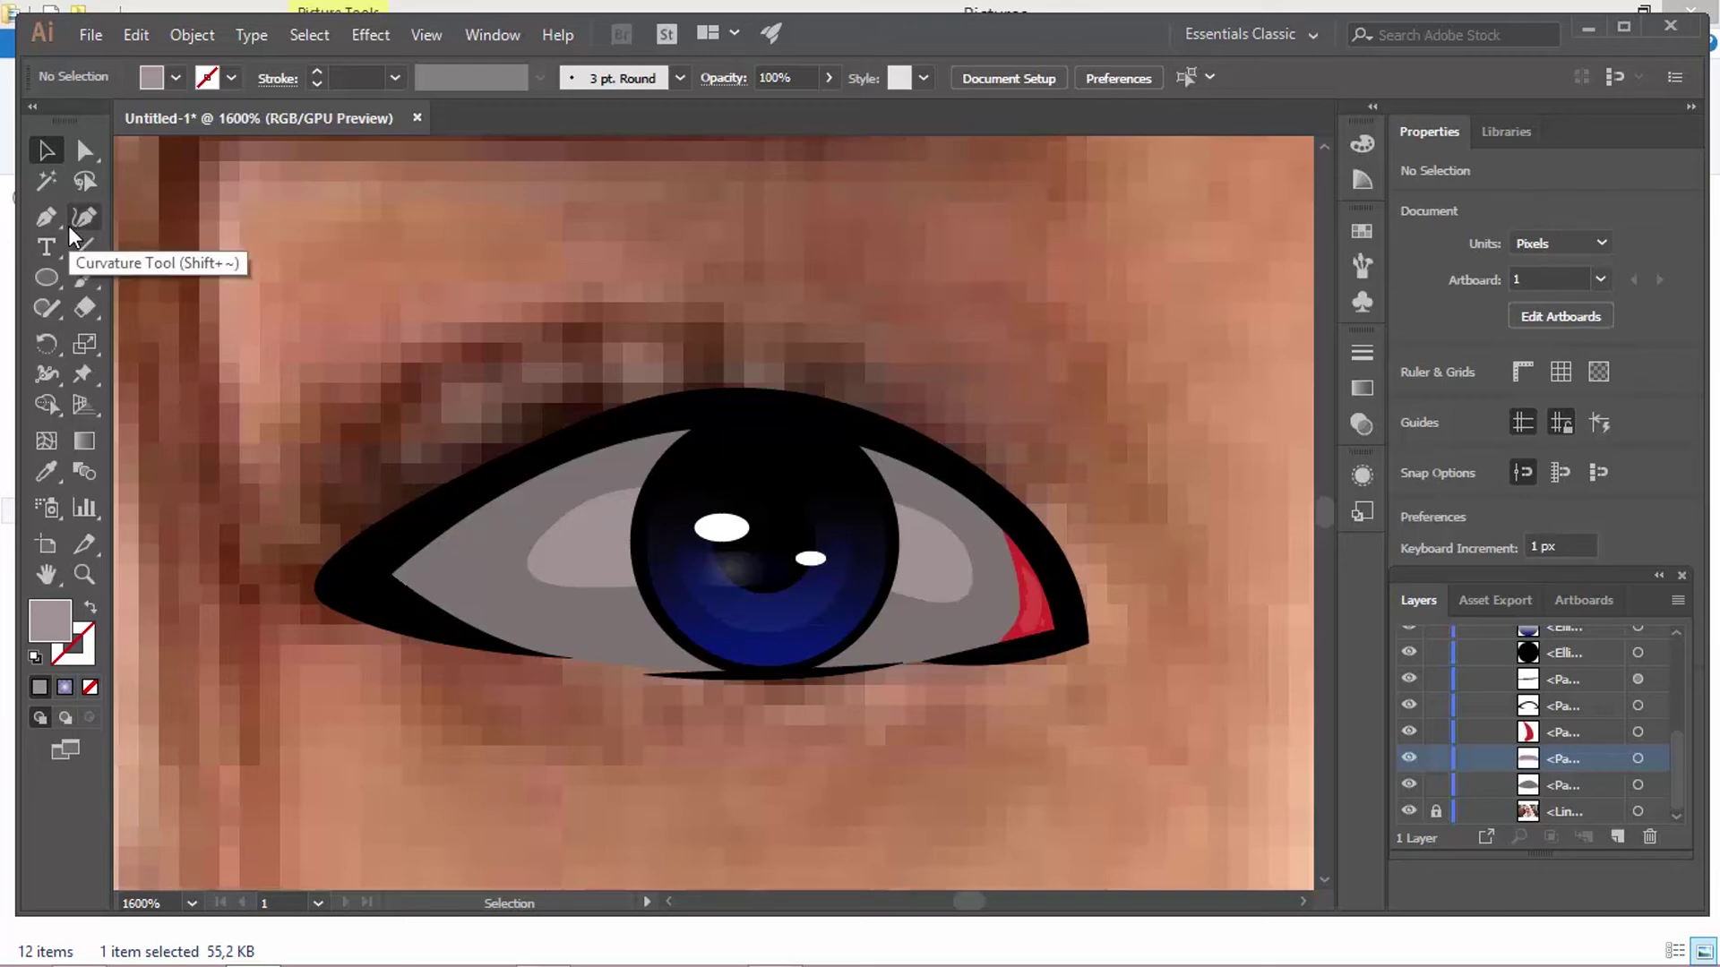
# Step: Draw a closed Pen shape of eleven pointed lashes along the upper eyeliner, about 26.7 by 9.6 px, with its base following the lid
pyautogui.press('p')
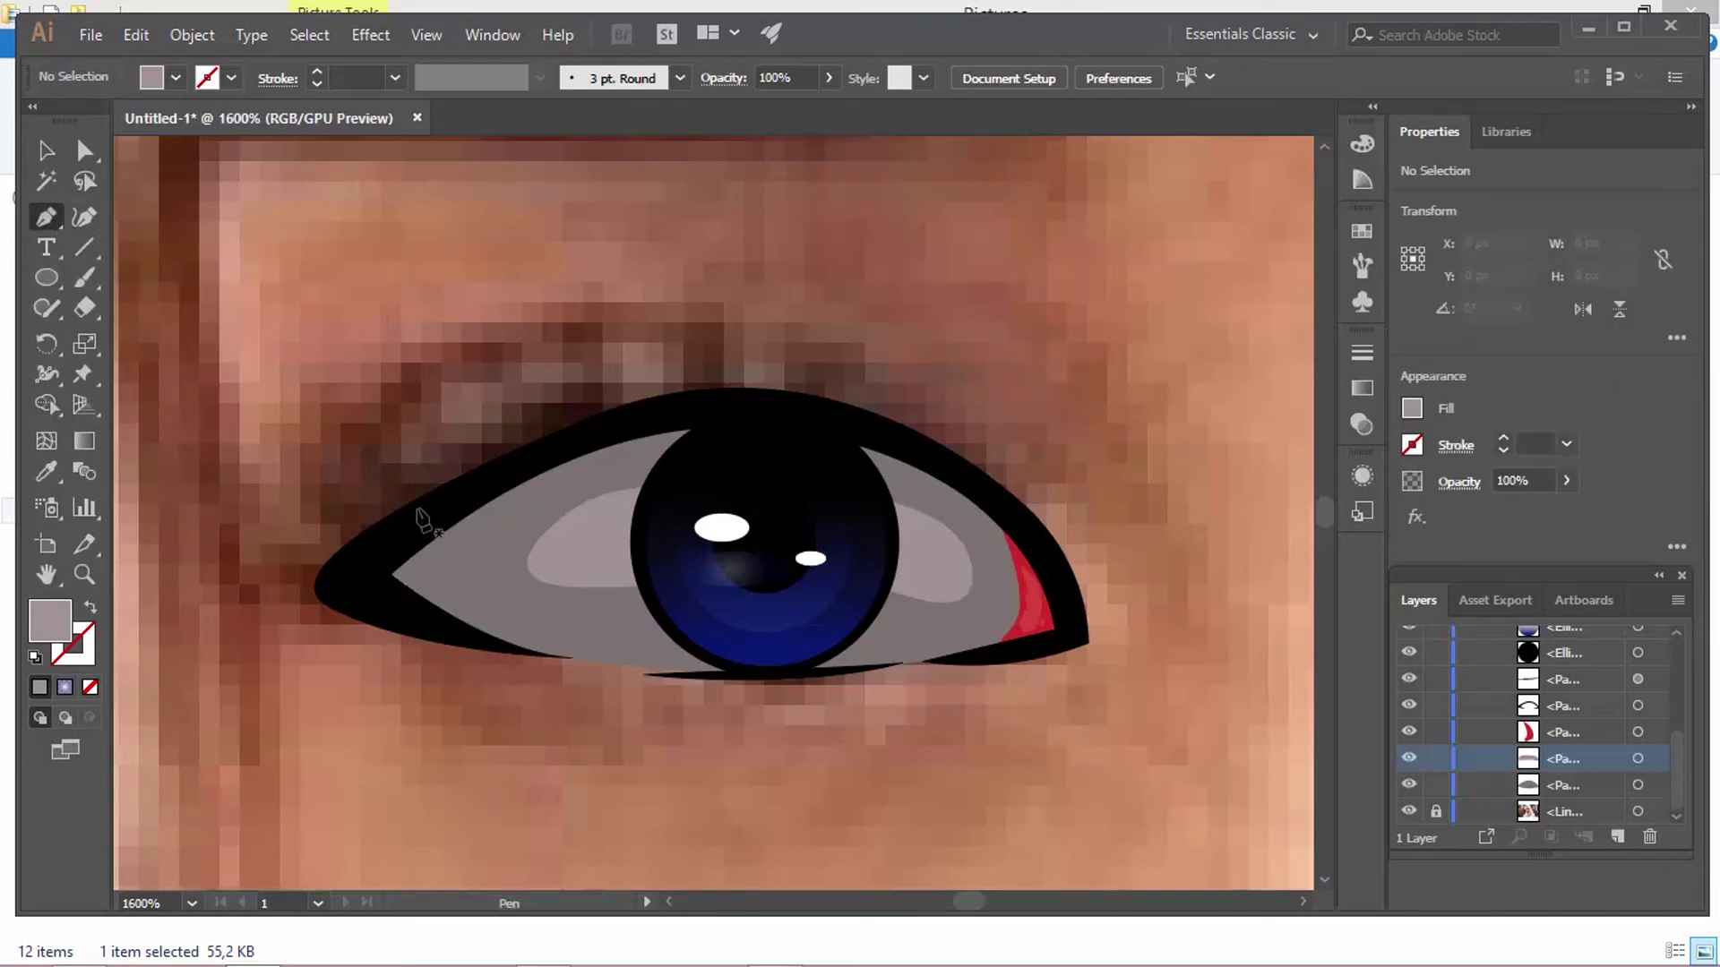
pyautogui.click(368, 535)
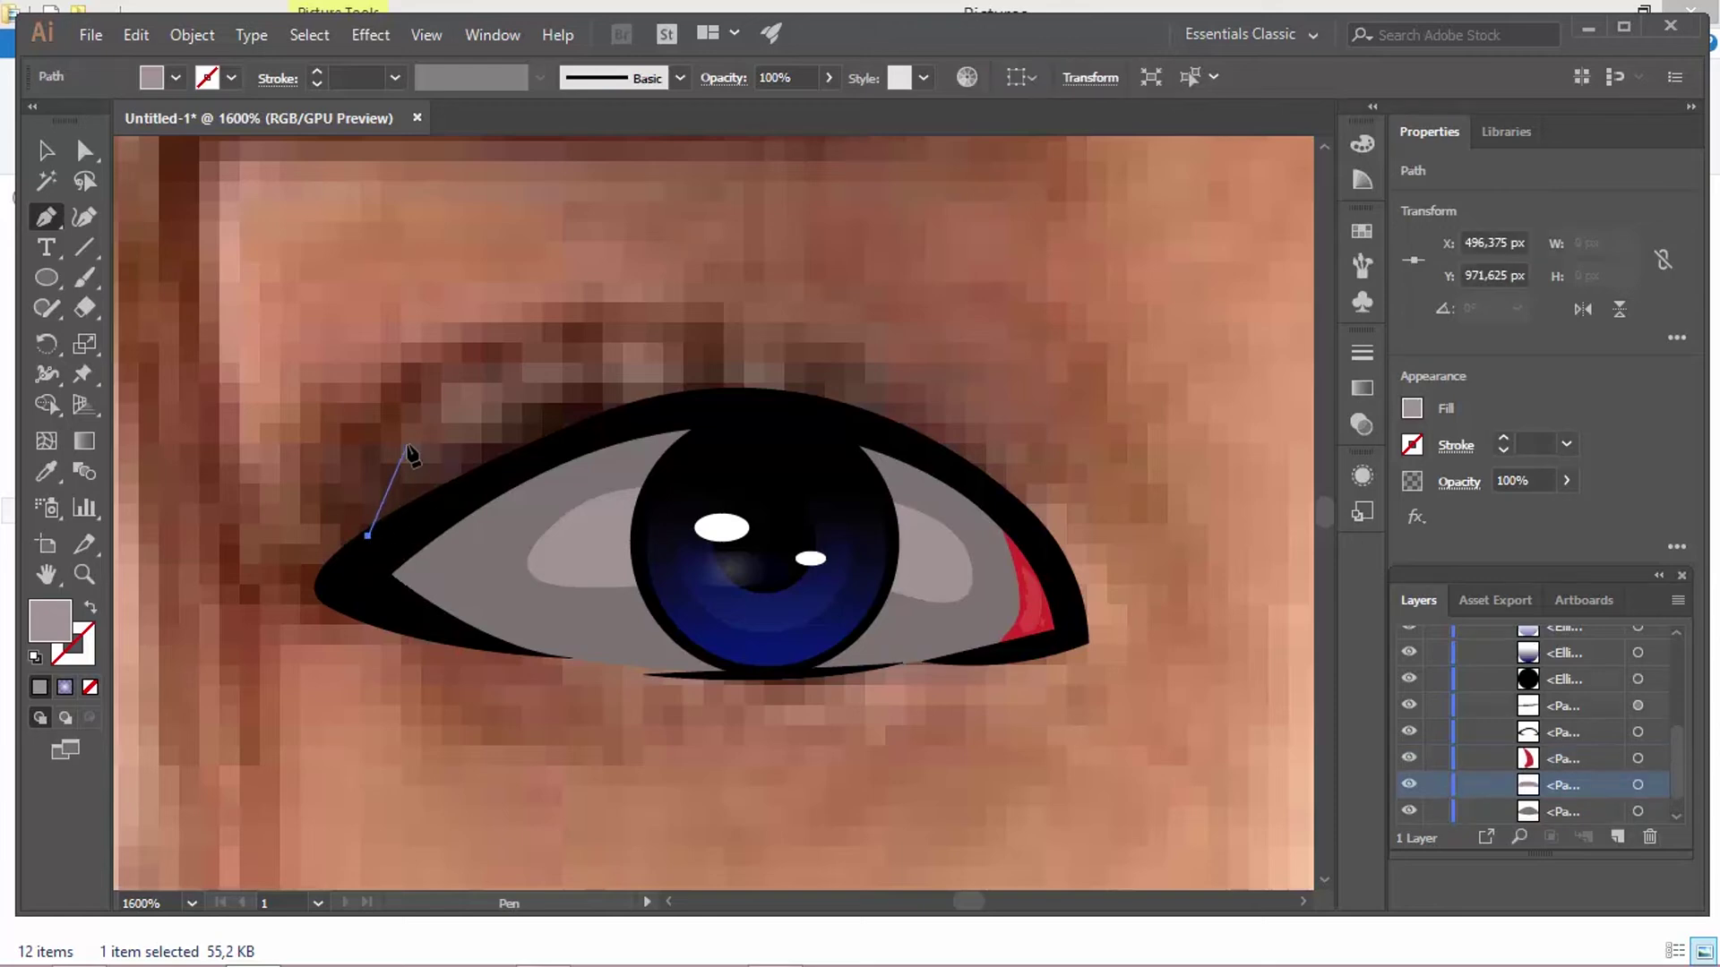
pyautogui.click(407, 445)
pyautogui.moveTo(406, 529); pyautogui.dragTo(931, 443)
pyautogui.click(447, 436)
pyautogui.click(479, 416)
pyautogui.click(513, 409)
pyautogui.click(582, 383)
pyautogui.click(637, 360)
pyautogui.click(692, 344)
pyautogui.click(704, 406)
pyautogui.click(744, 343)
pyautogui.click(811, 354)
pyautogui.click(850, 368)
pyautogui.click(899, 380)
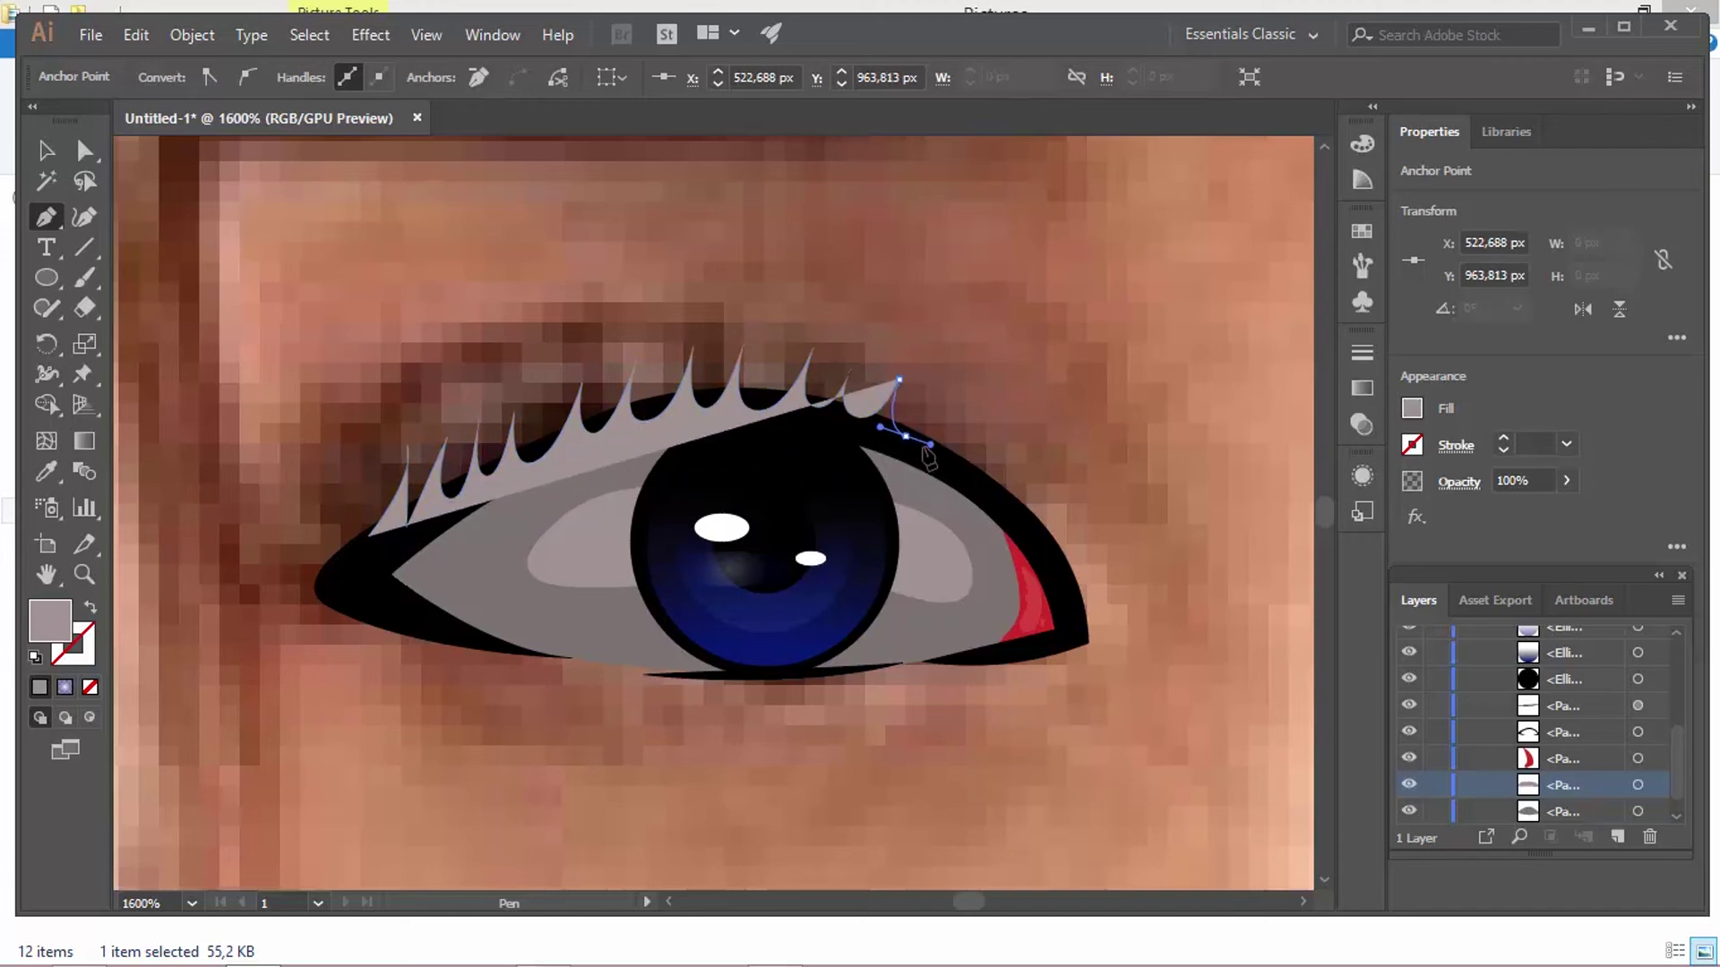
pyautogui.moveTo(369, 538); pyautogui.dragTo(306, 728)
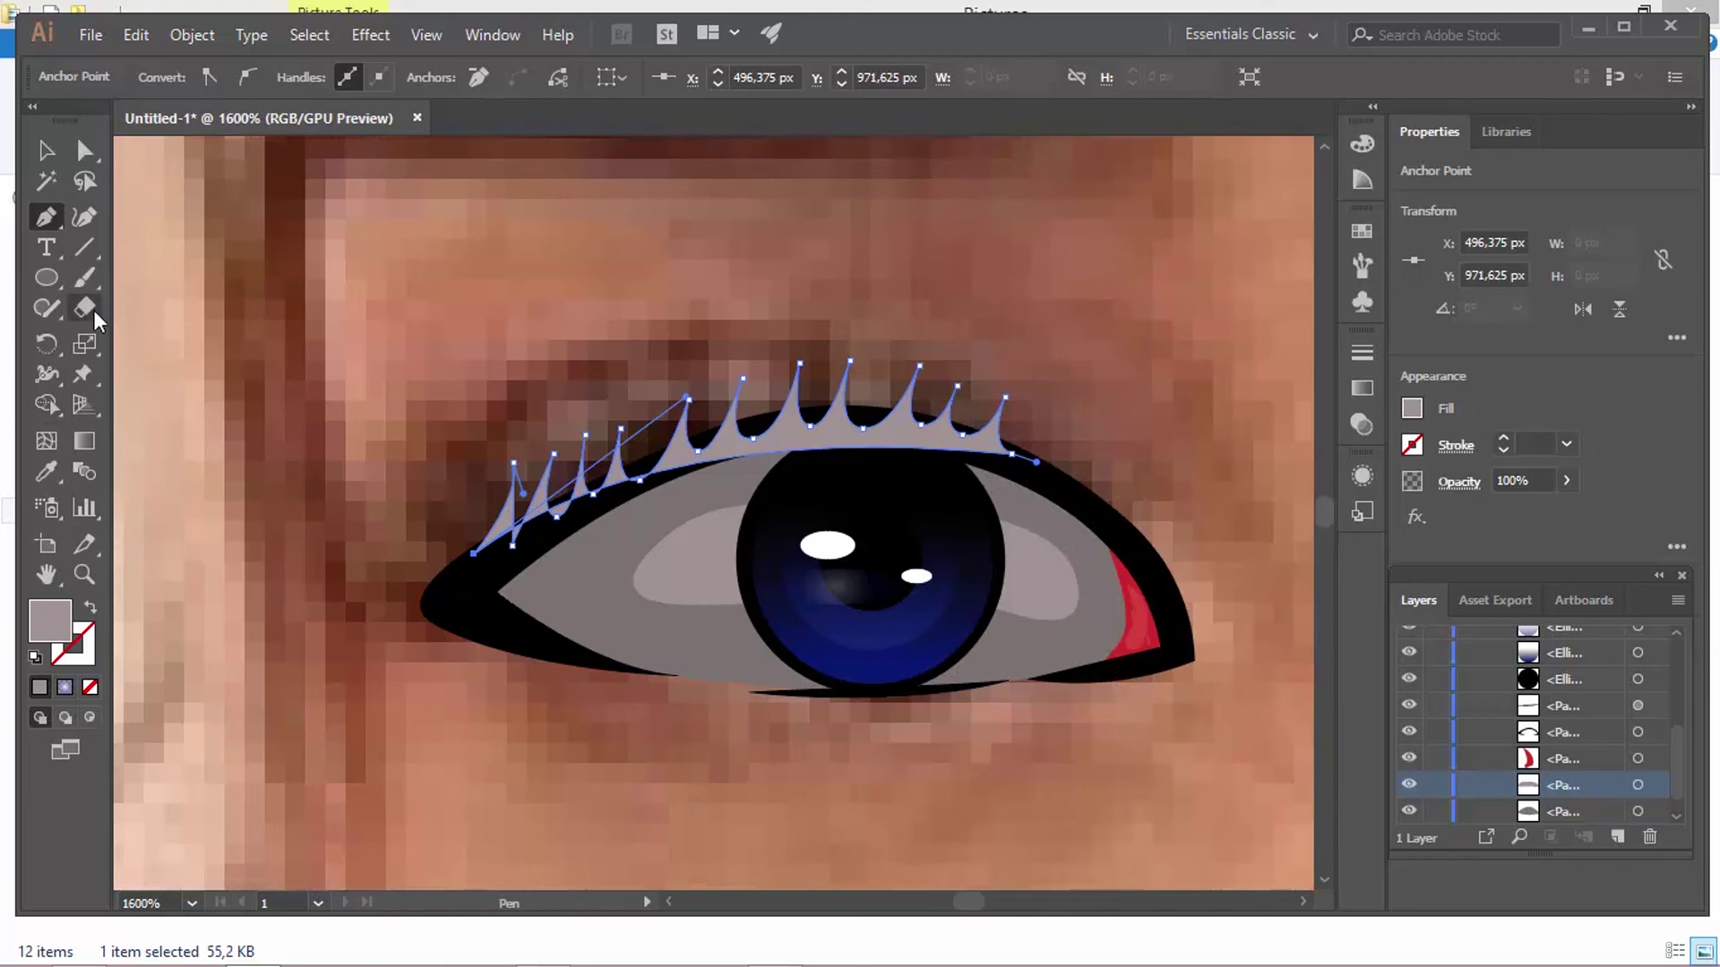
pyautogui.click(87, 216)
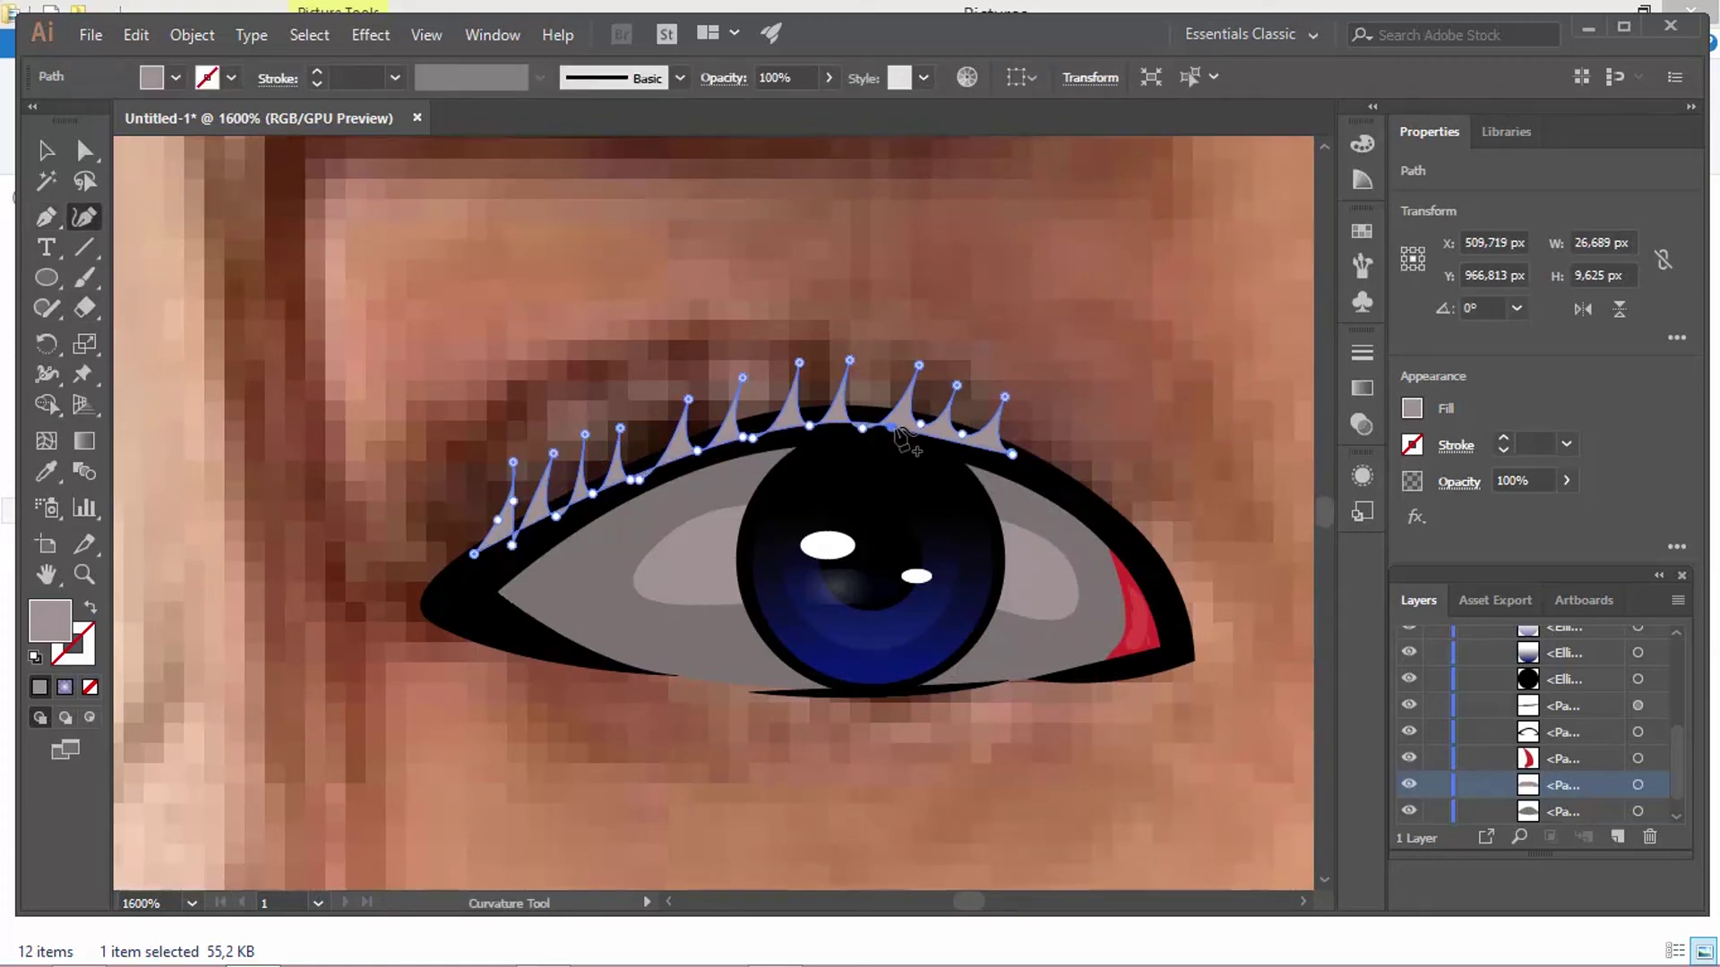
# Step: Fill the eyelash shape with black, 000000, and deselect it
pyautogui.doubleClick(71, 641)
pyautogui.write('000000')
pyautogui.click(1587, 543)
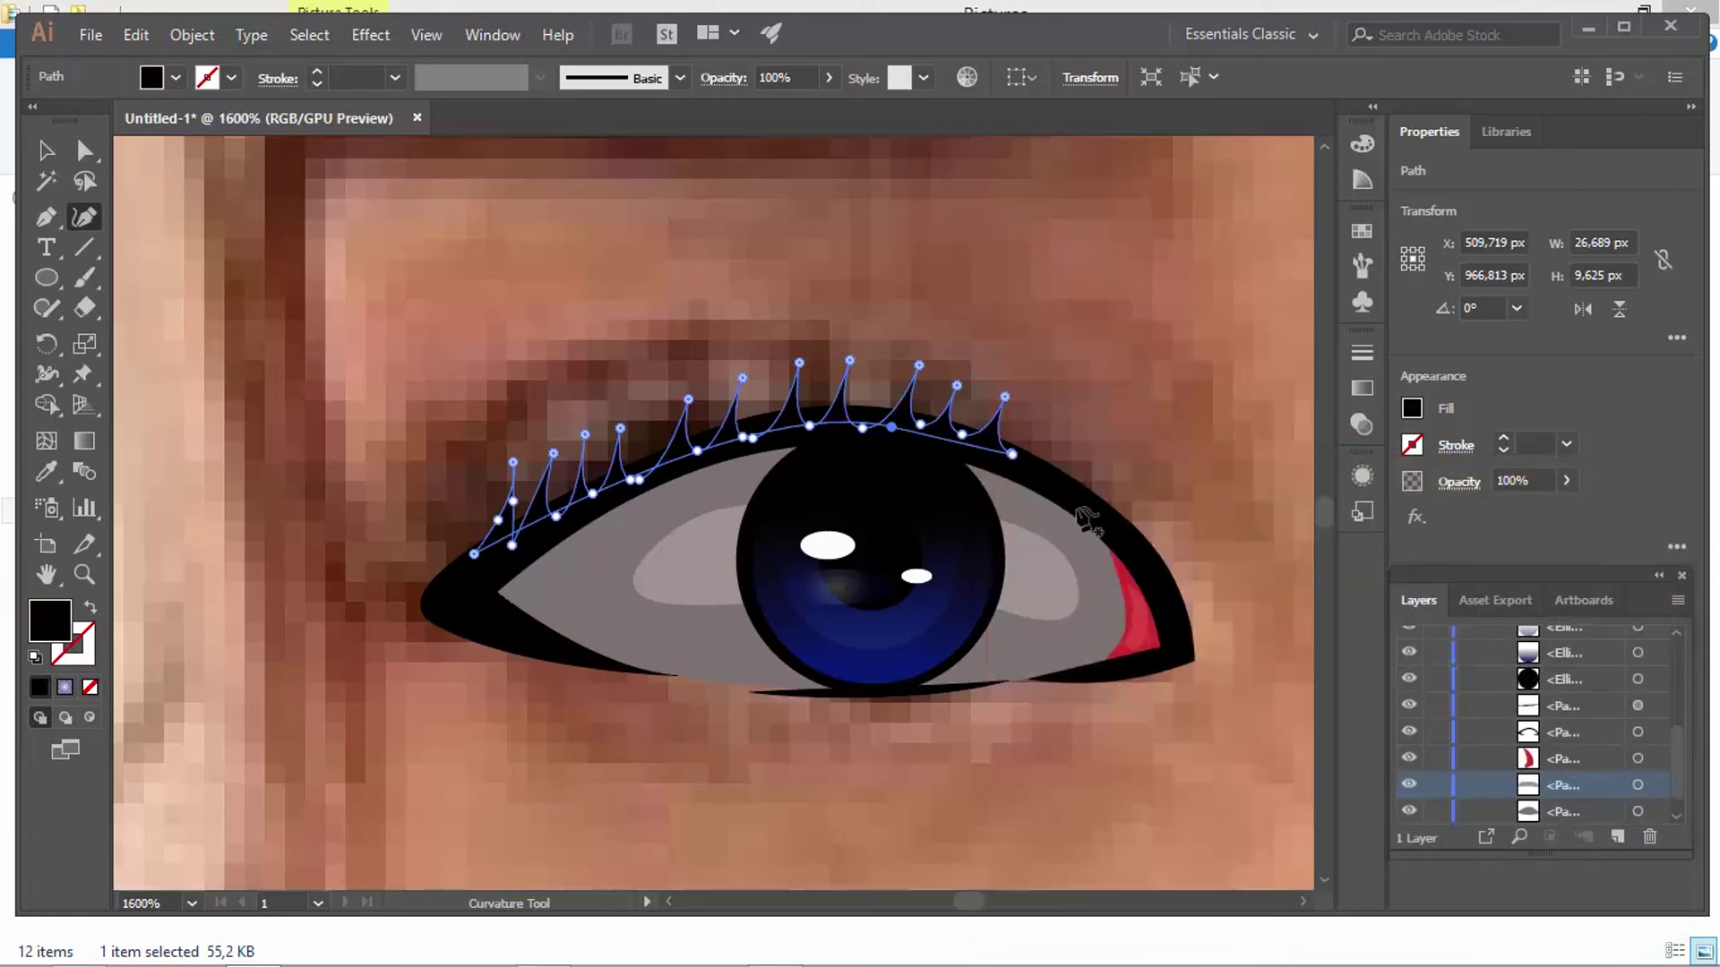
pyautogui.click(46, 216)
pyautogui.keyDown('ctrl'); pyautogui.click(579, 292); pyautogui.keyUp('ctrl')
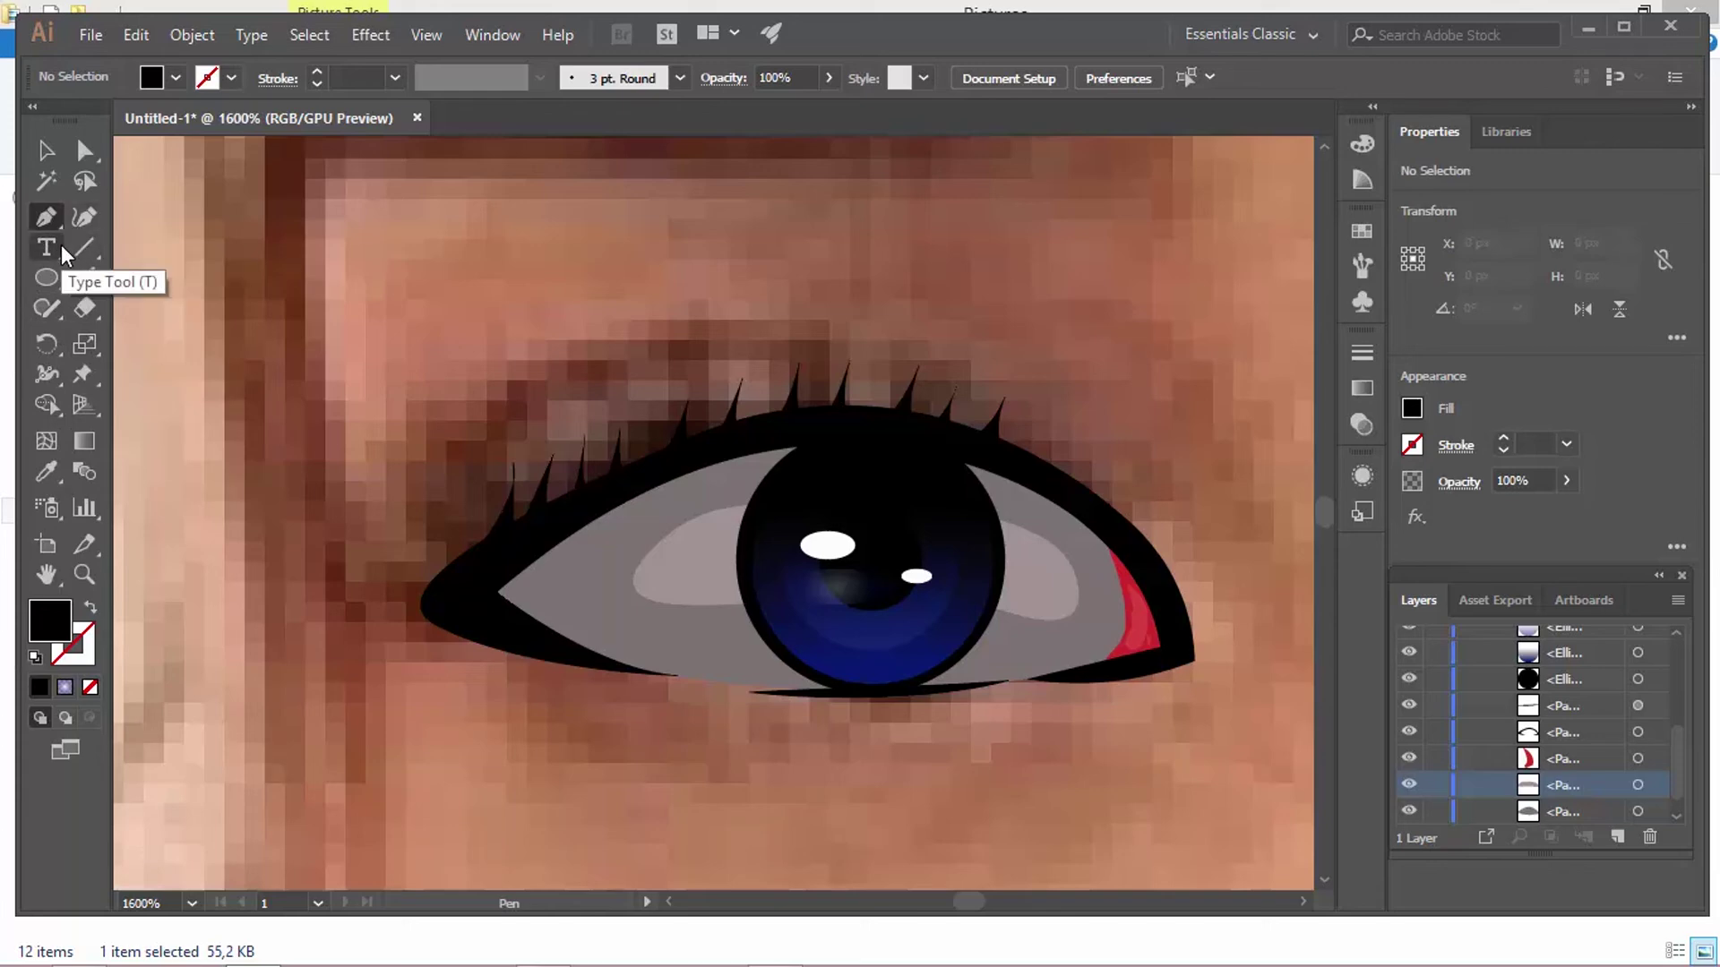
# Step: Draw an open Pen curve for the outer eyelid crease, about 19.3 by 9.8 px, with no fill and a black stroke
pyautogui.click(381, 553)
pyautogui.moveTo(767, 355); pyautogui.dragTo(966, 341)
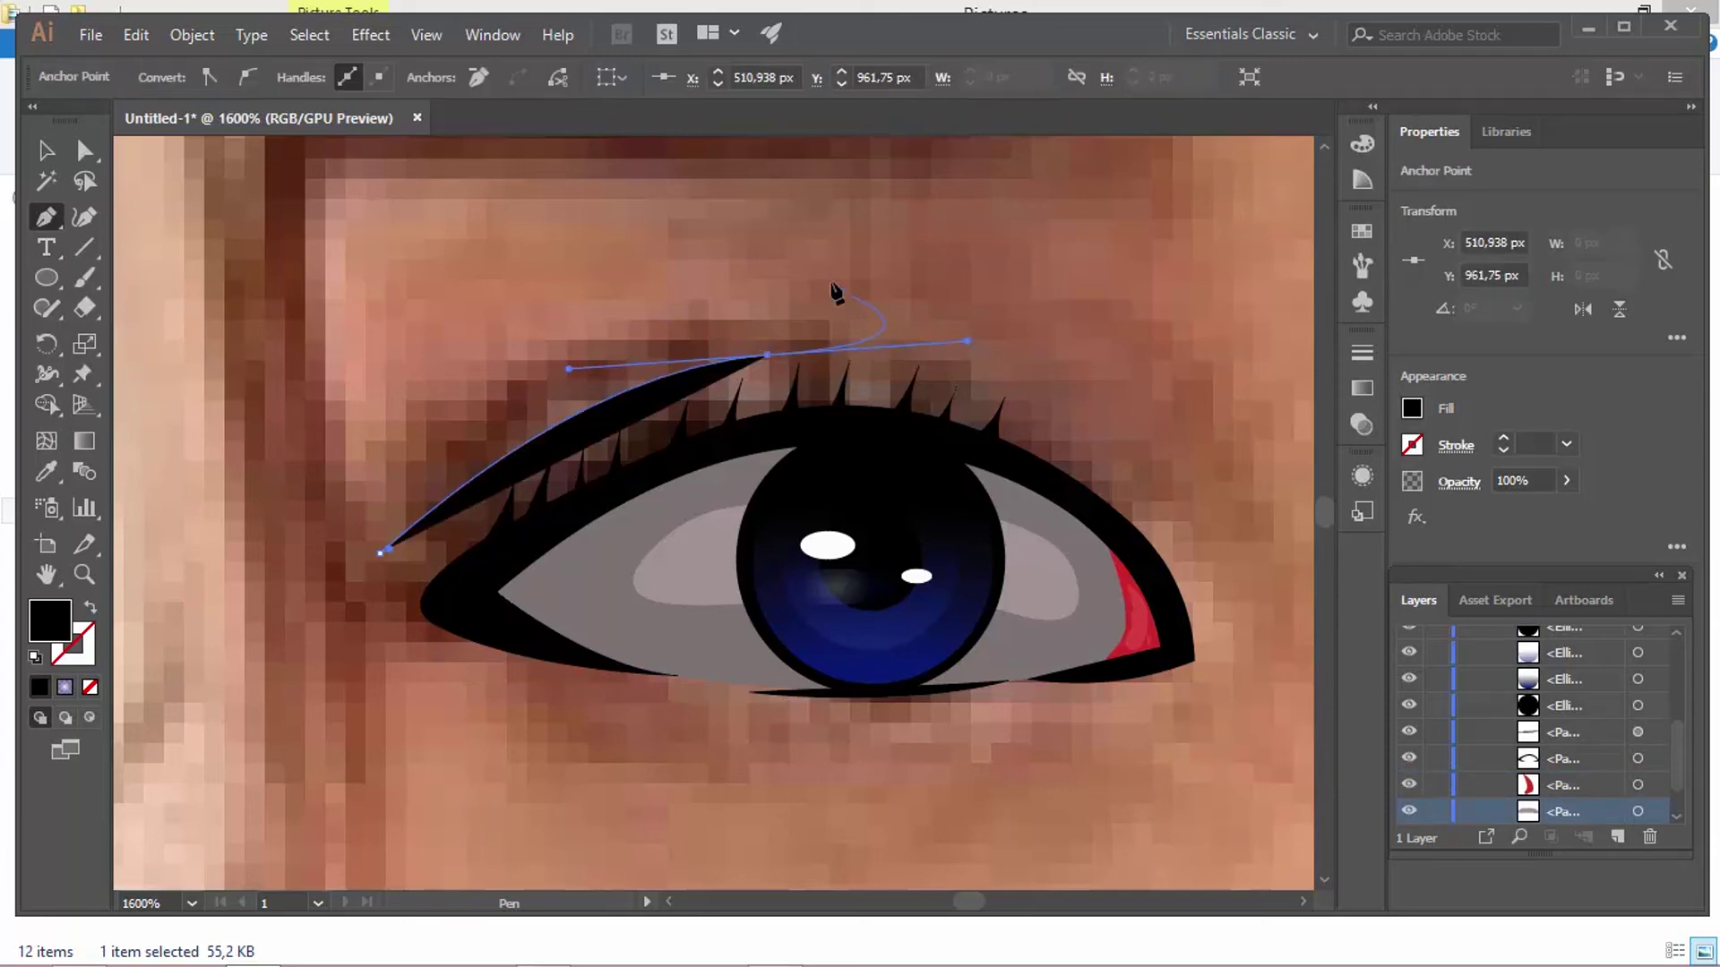
pyautogui.click(90, 686)
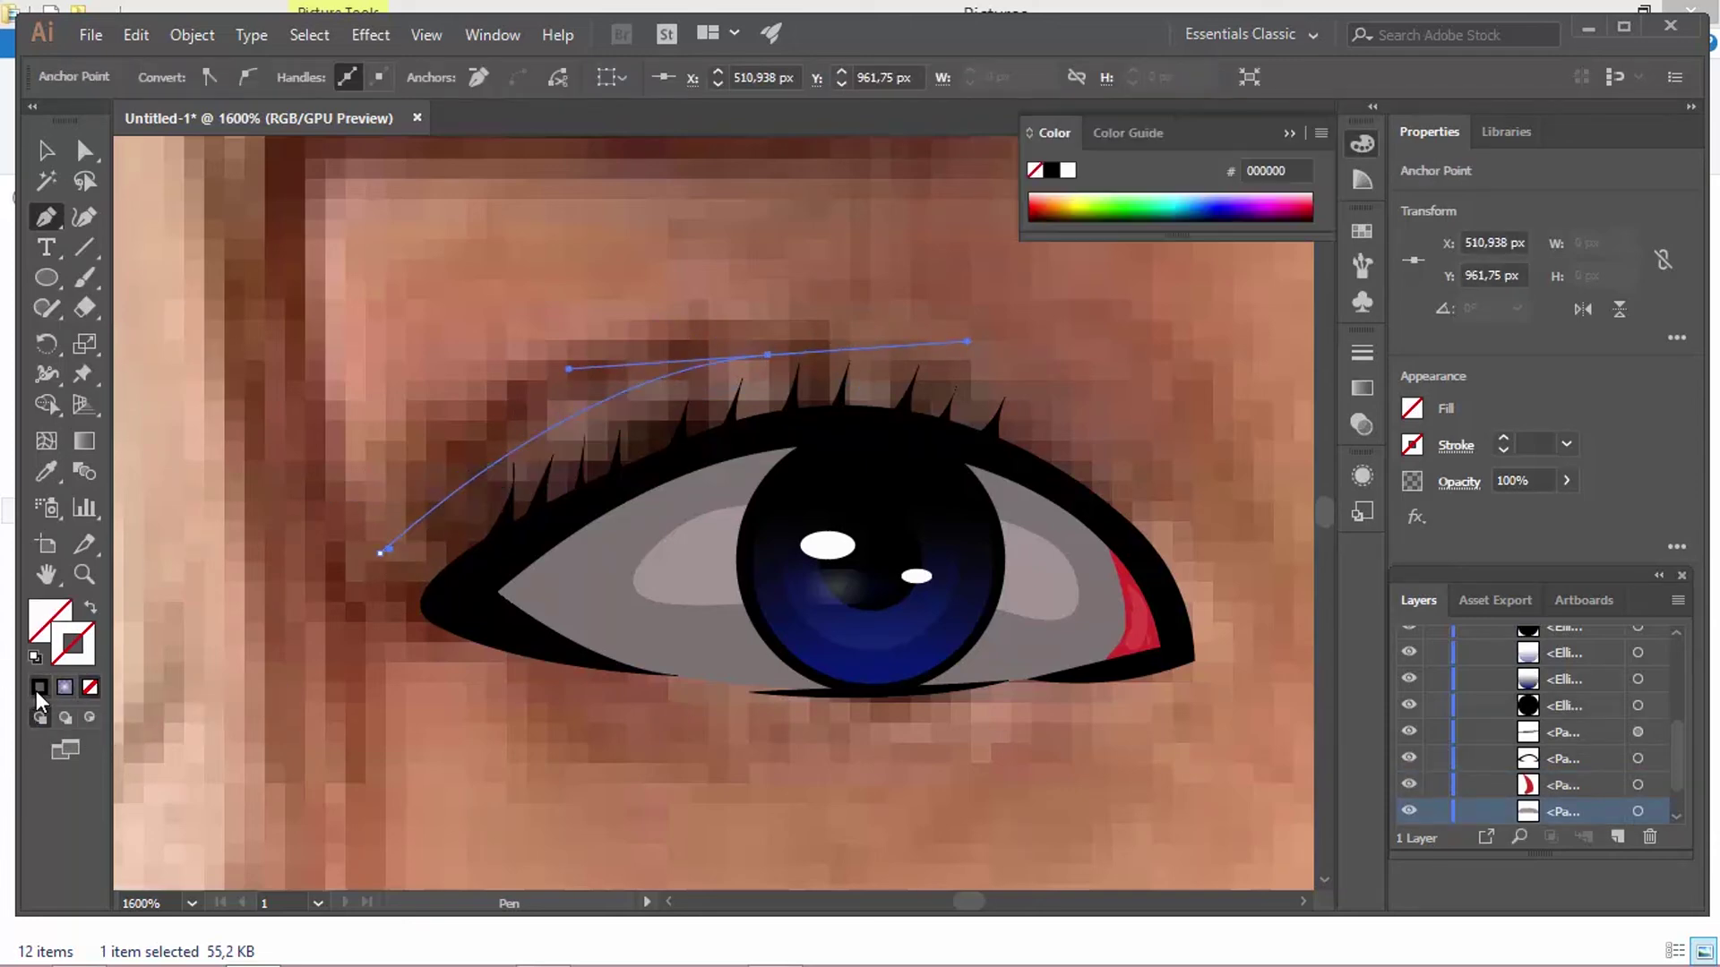
pyautogui.click(38, 687)
pyautogui.click(45, 152)
pyautogui.click(574, 422)
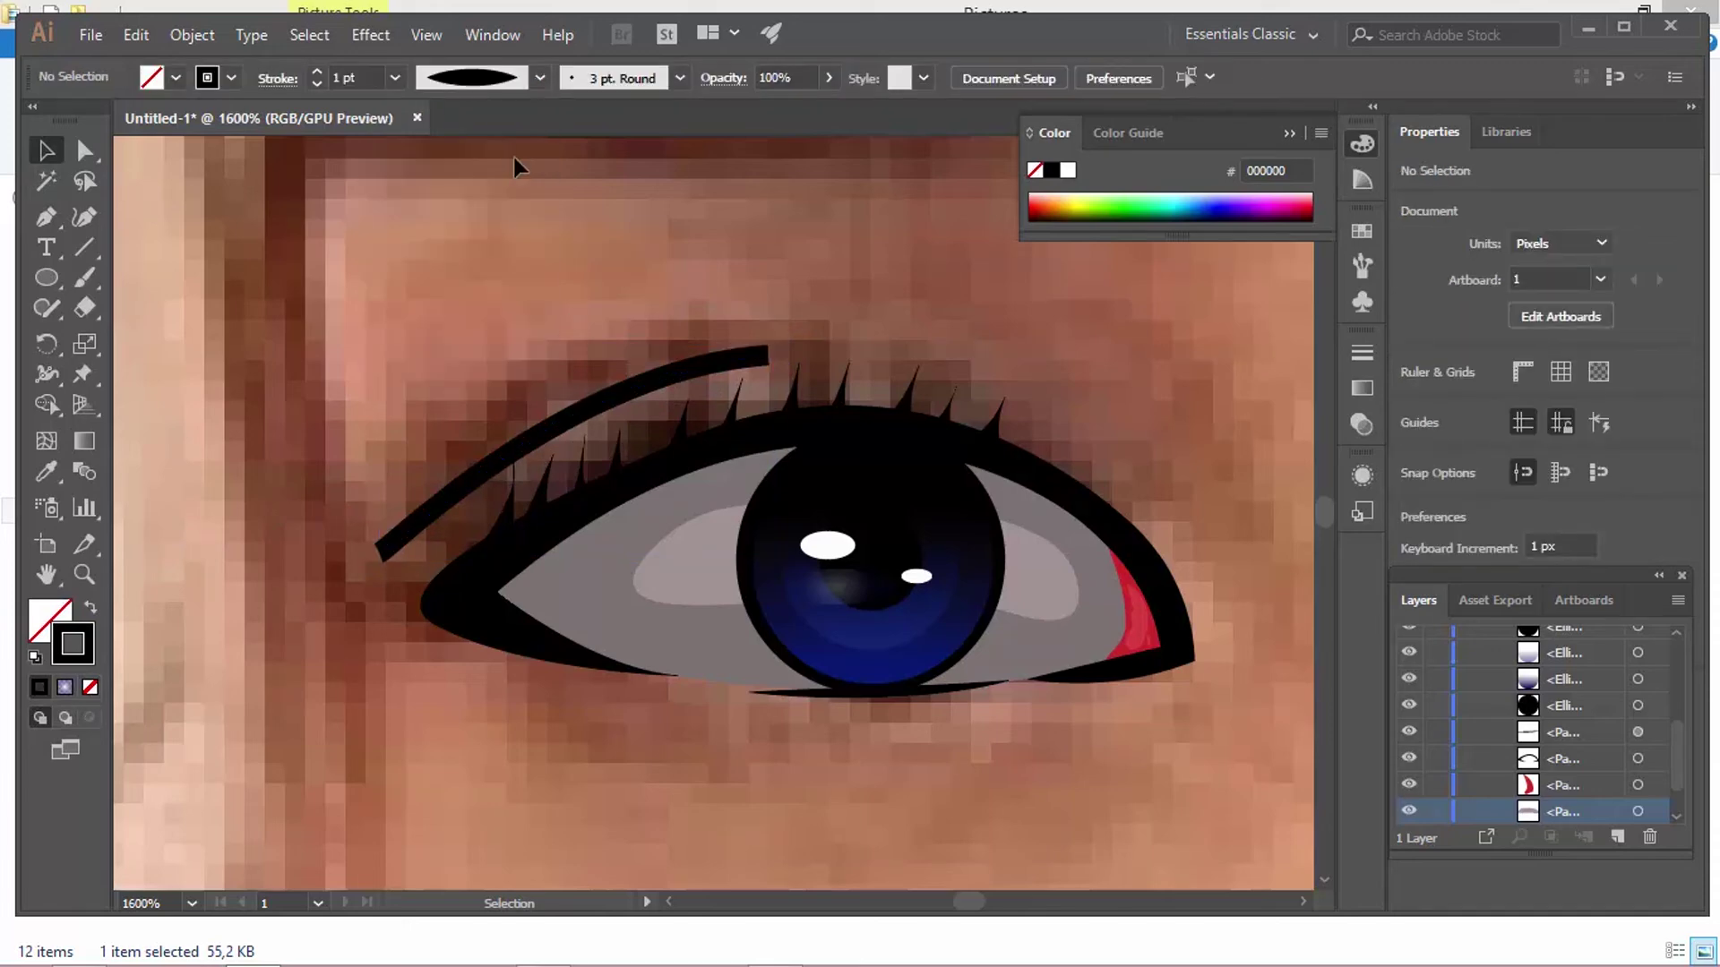
# Step: Give the outer crease line a width profile tapered at both ends and a 0.5 pt stroke
pyautogui.click(589, 409)
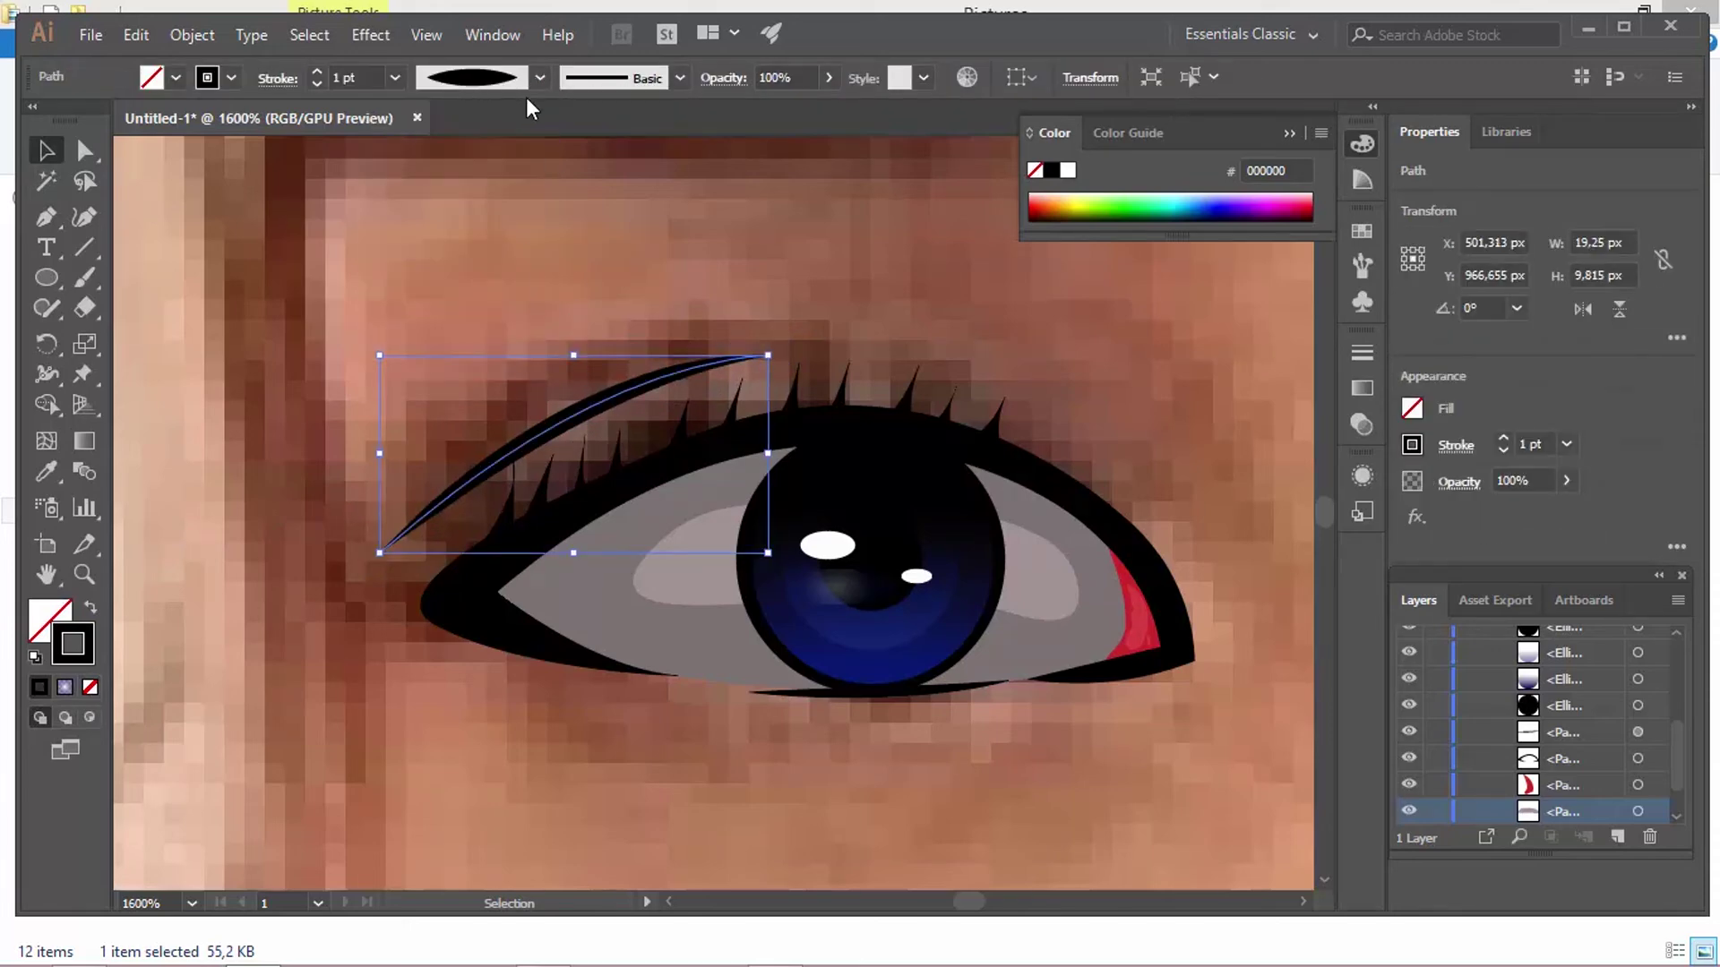
pyautogui.click(394, 78)
pyautogui.click(425, 134)
pyautogui.click(631, 333)
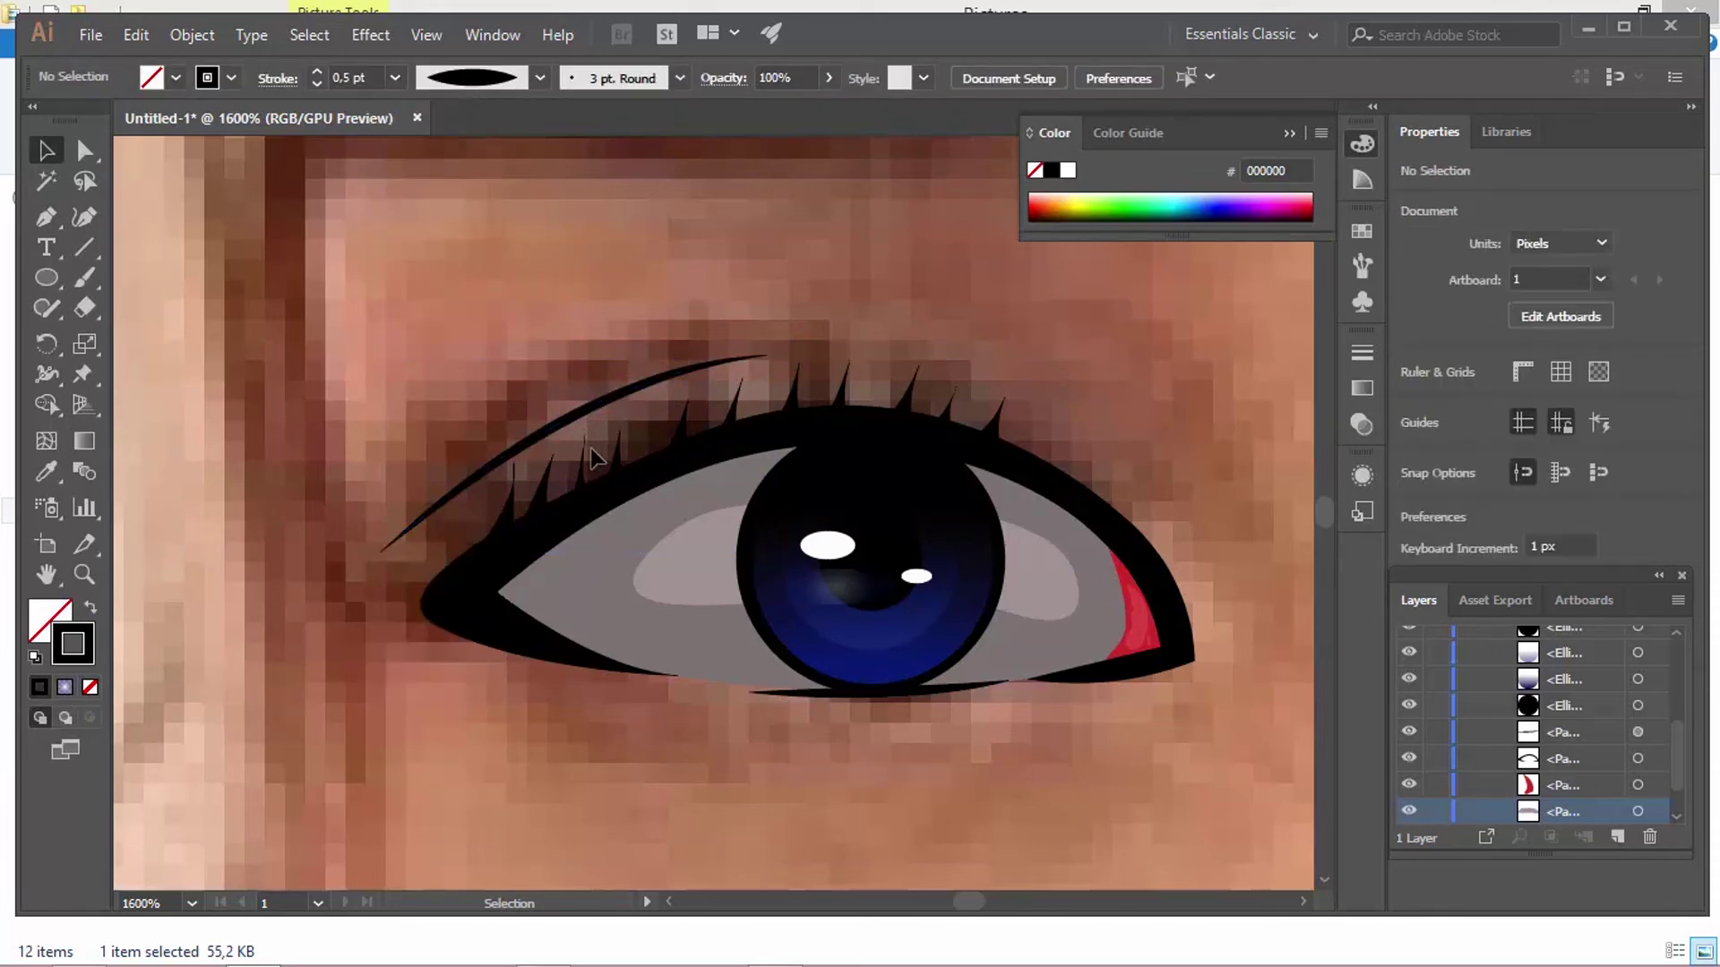
# Step: Draw a second open Pen curve above the inner lashes, about 9.9 by 3.9 px, with no fill and a black stroke
pyautogui.click(1673, 766)
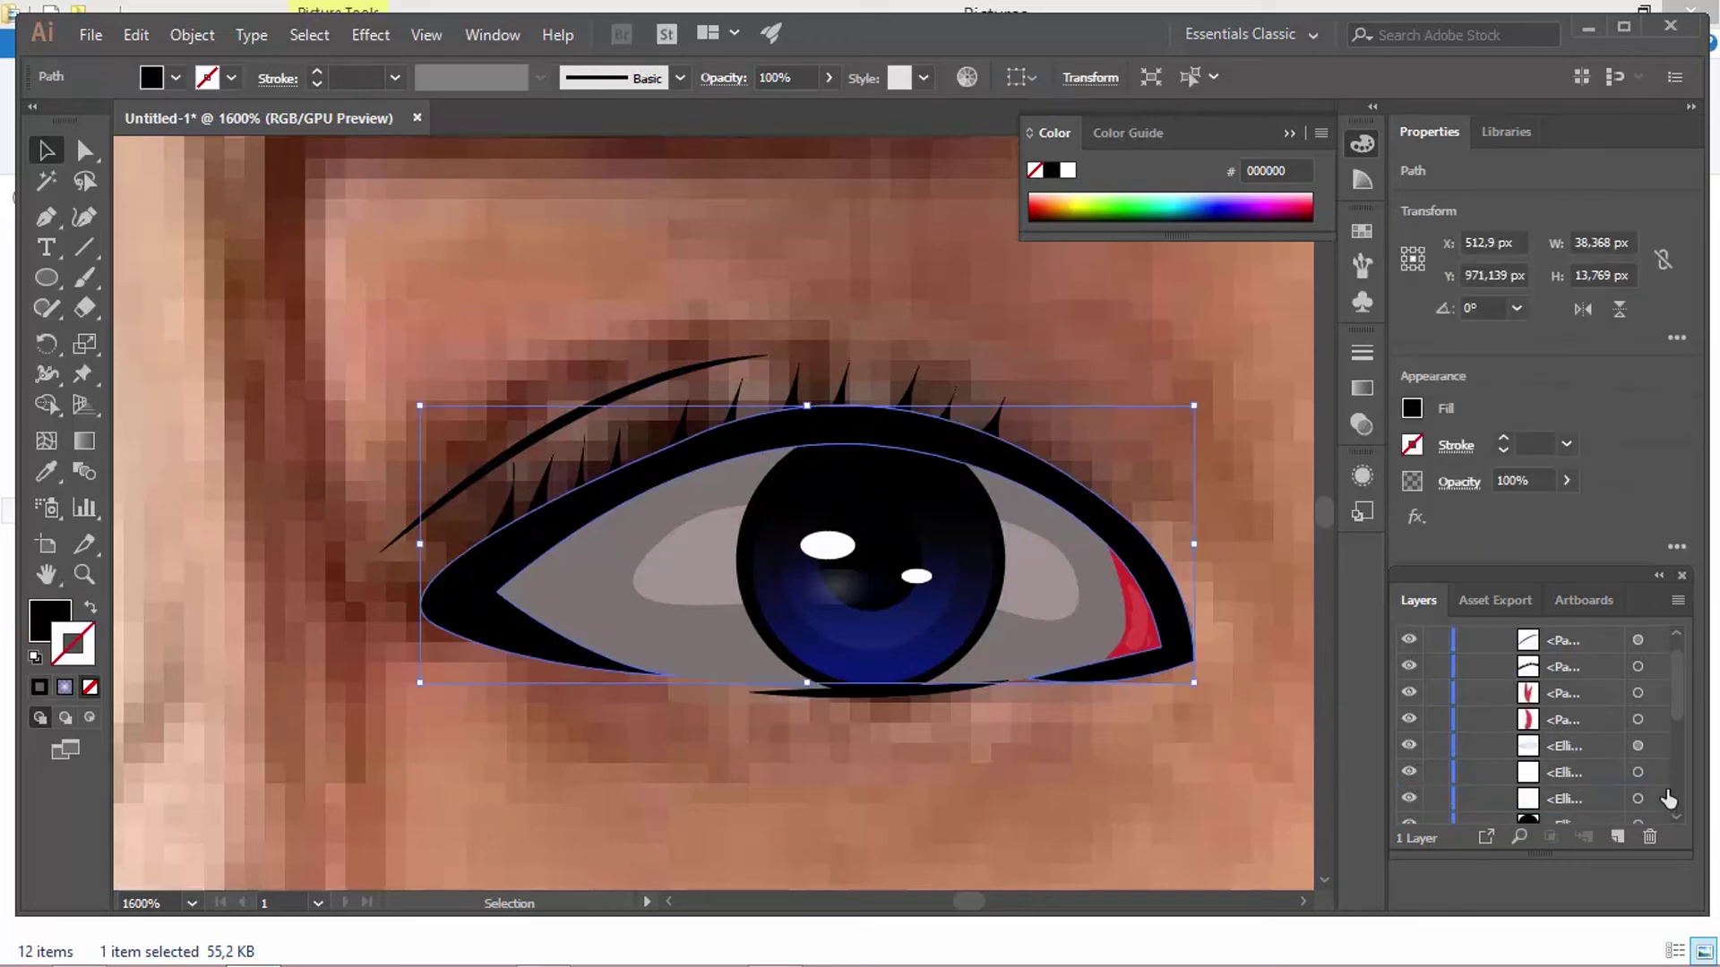
pyautogui.click(46, 217)
pyautogui.moveTo(875, 362); pyautogui.dragTo(916, 373)
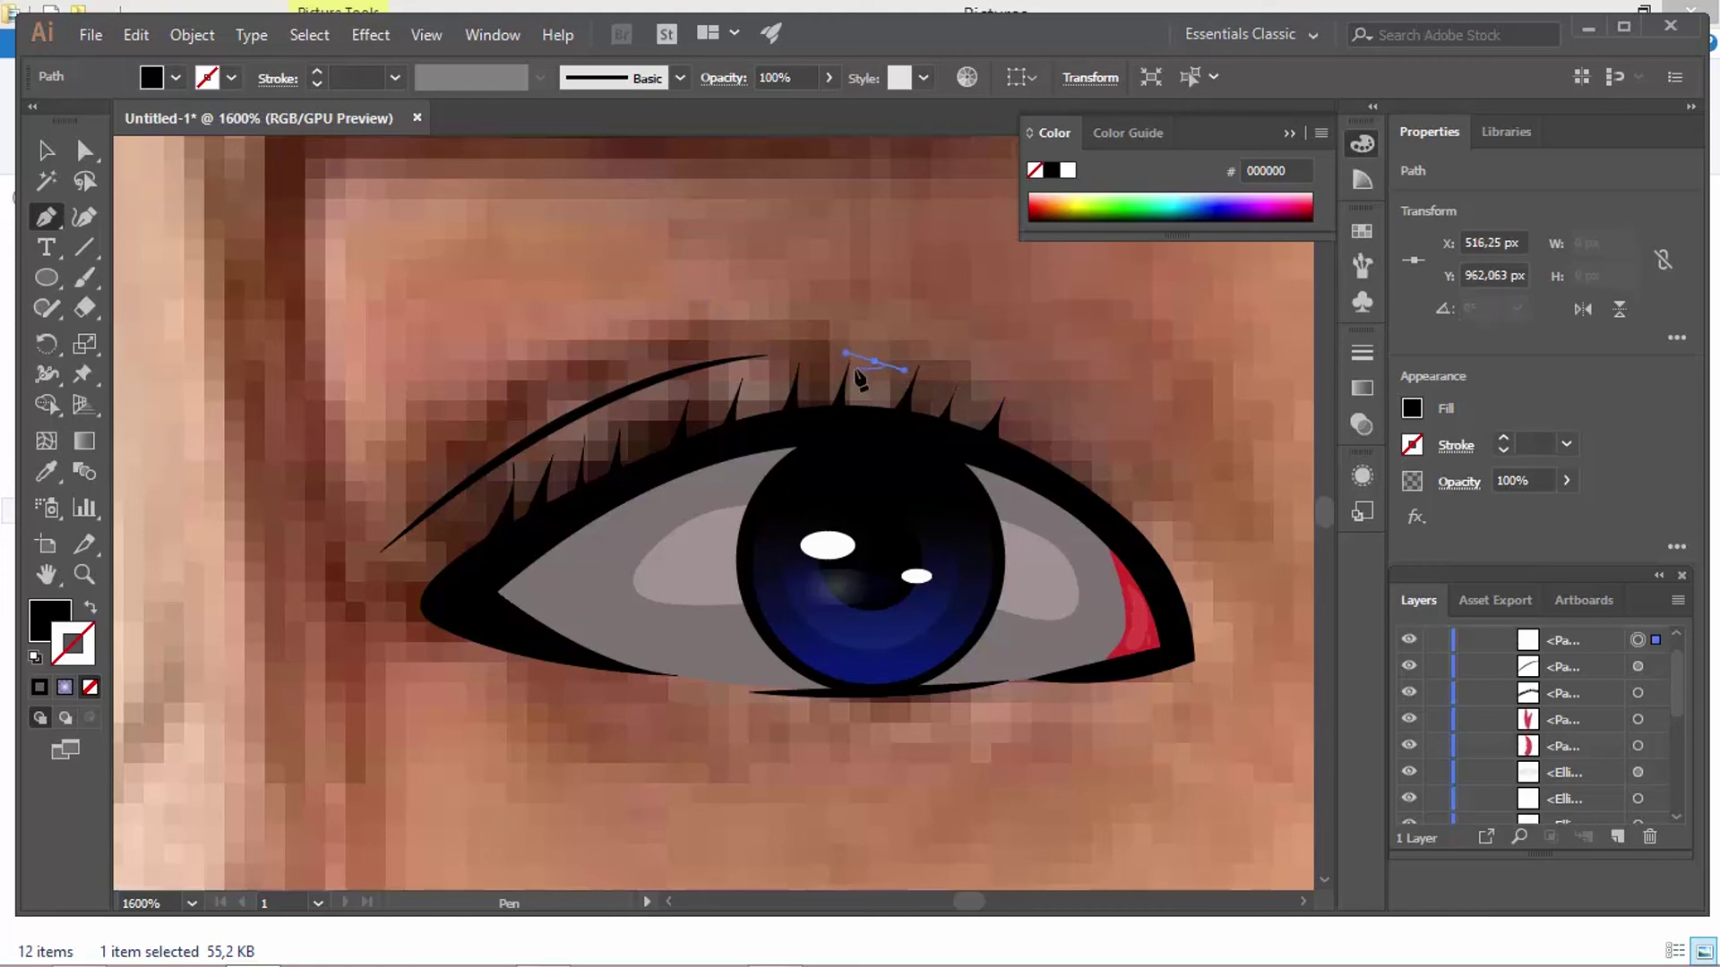
pyautogui.hotkey('ctrl', 'z')
pyautogui.click(874, 357)
pyautogui.moveTo(1073, 435); pyautogui.dragTo(1126, 480)
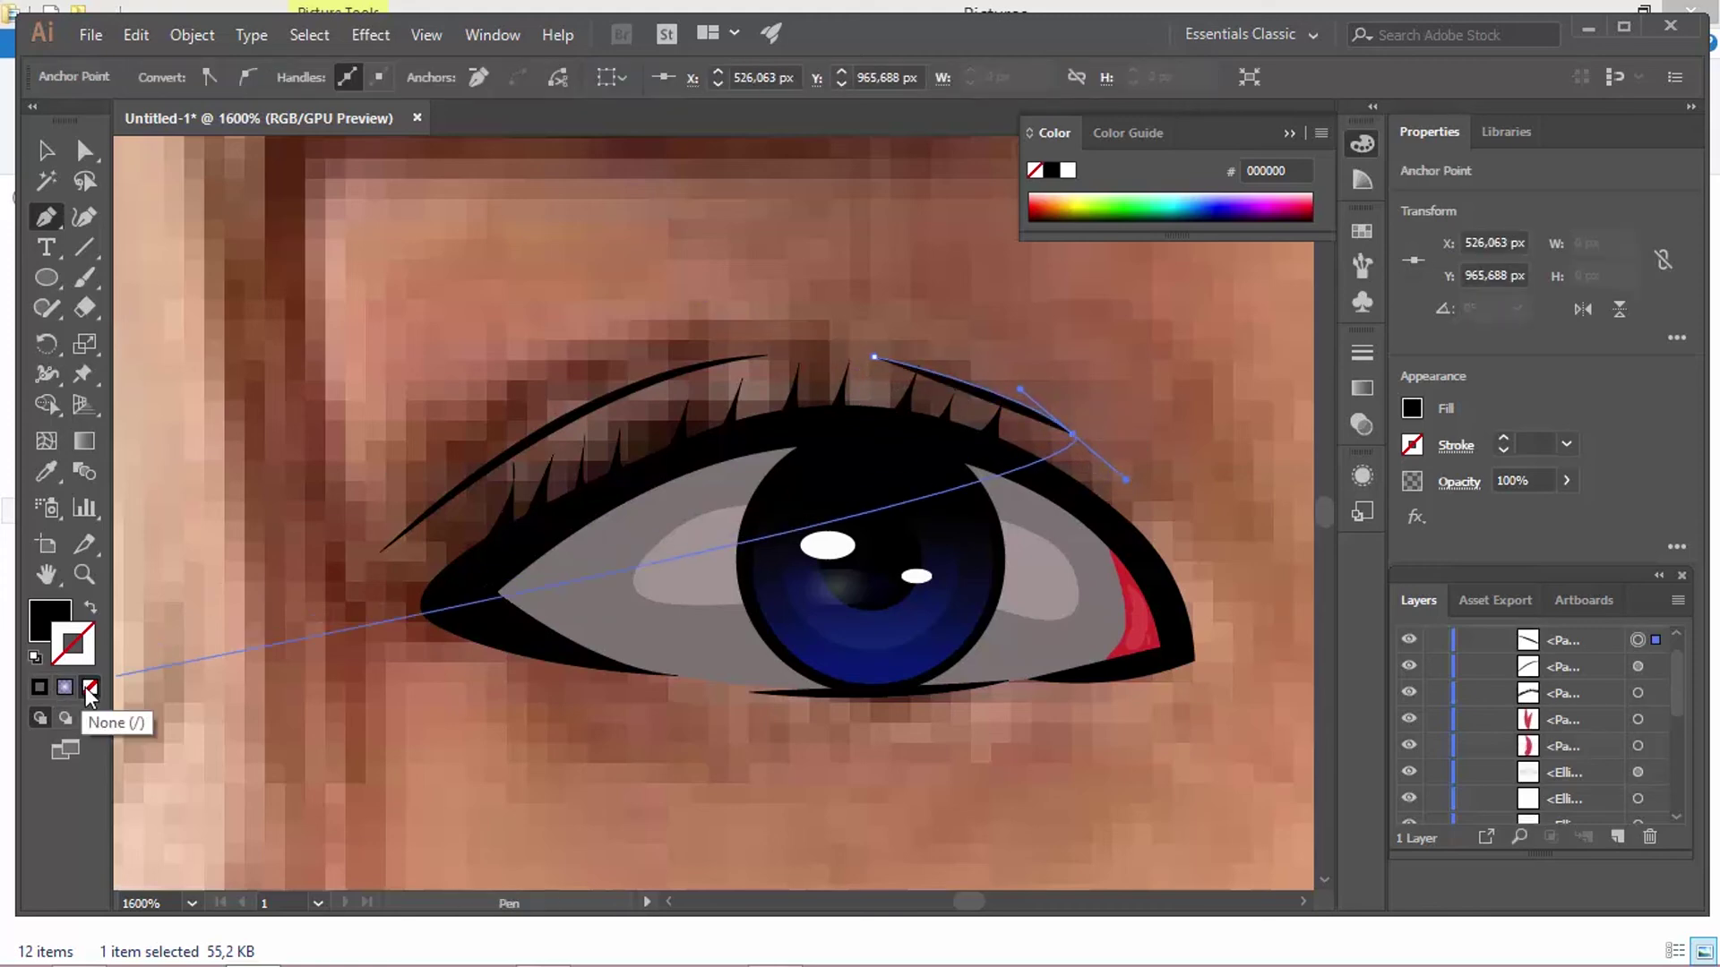
pyautogui.hotkey('shift', 'x')
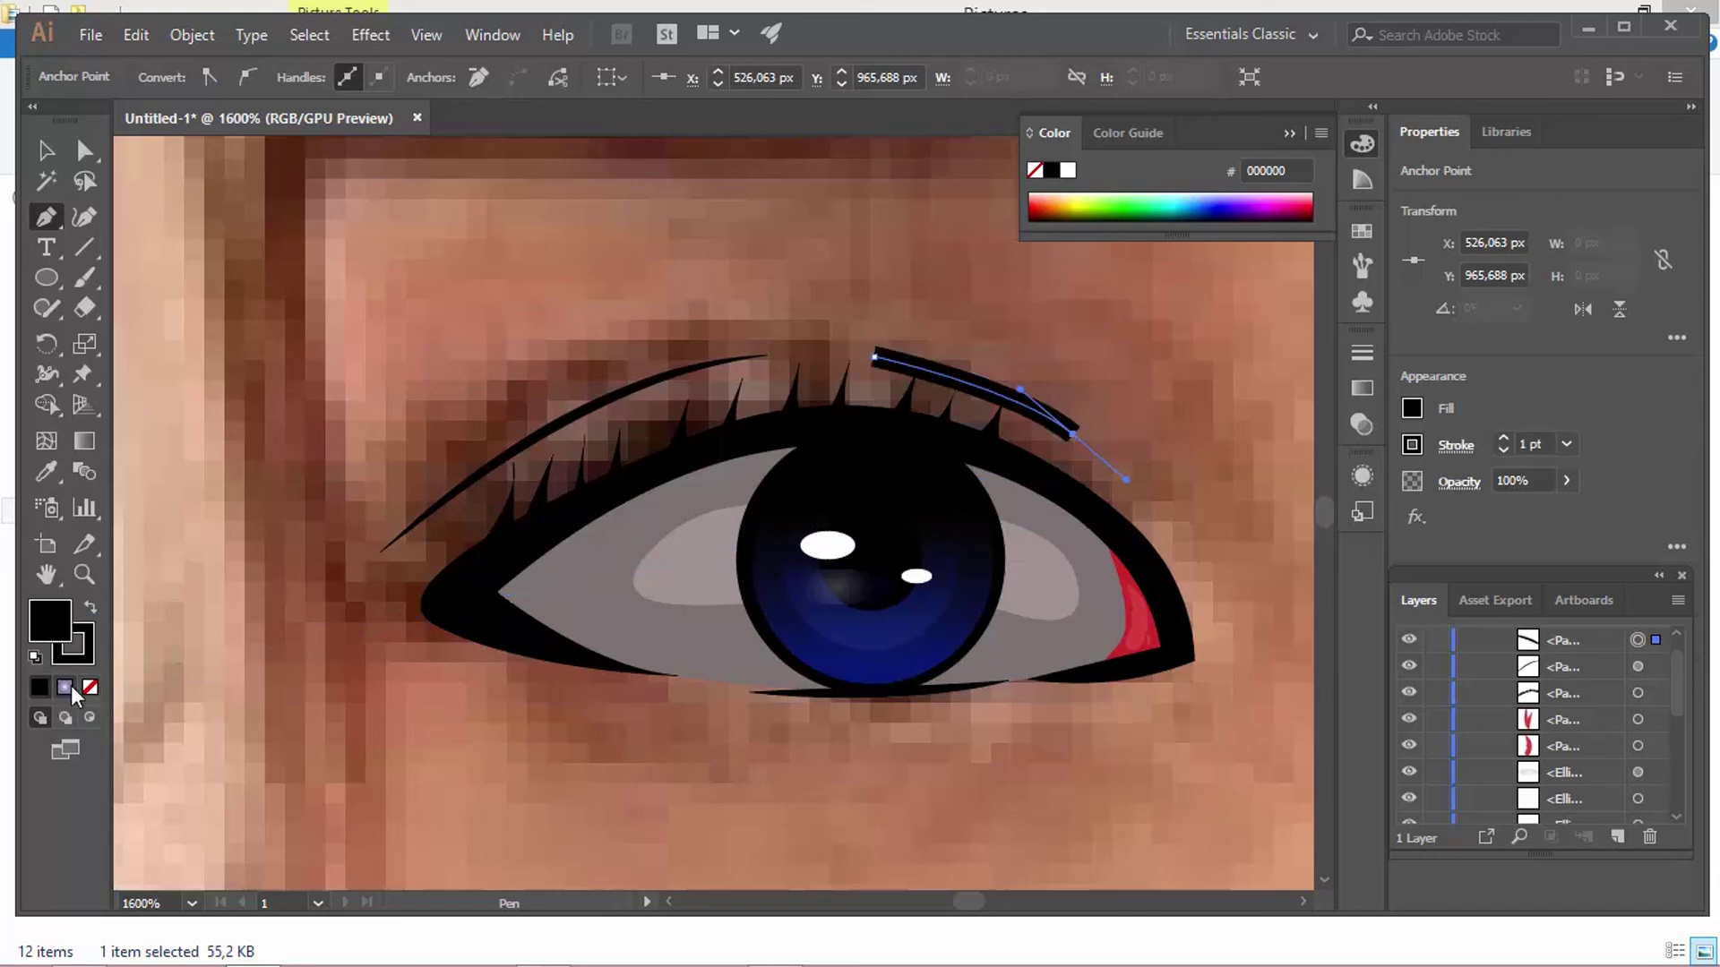
pyautogui.click(45, 151)
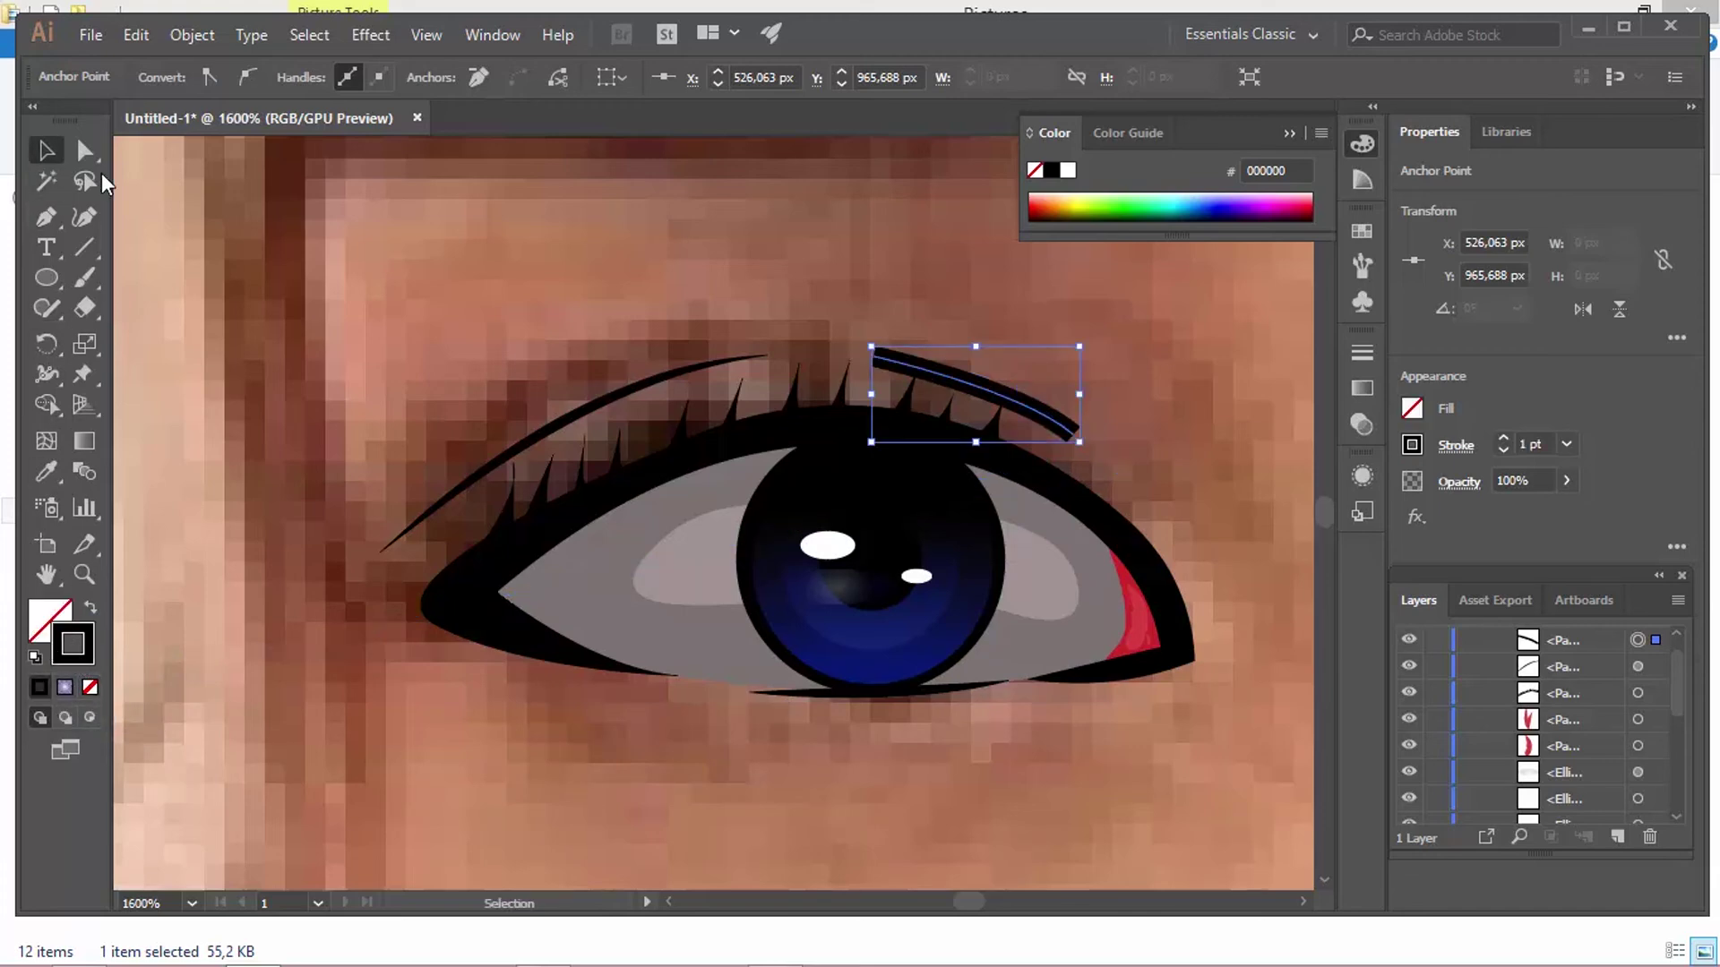
# Step: Apply the double-tapered width profile to the inner crease line and set its stroke to 0.5 pt
pyautogui.click(1001, 410)
pyautogui.click(540, 77)
pyautogui.click(474, 163)
pyautogui.click(394, 78)
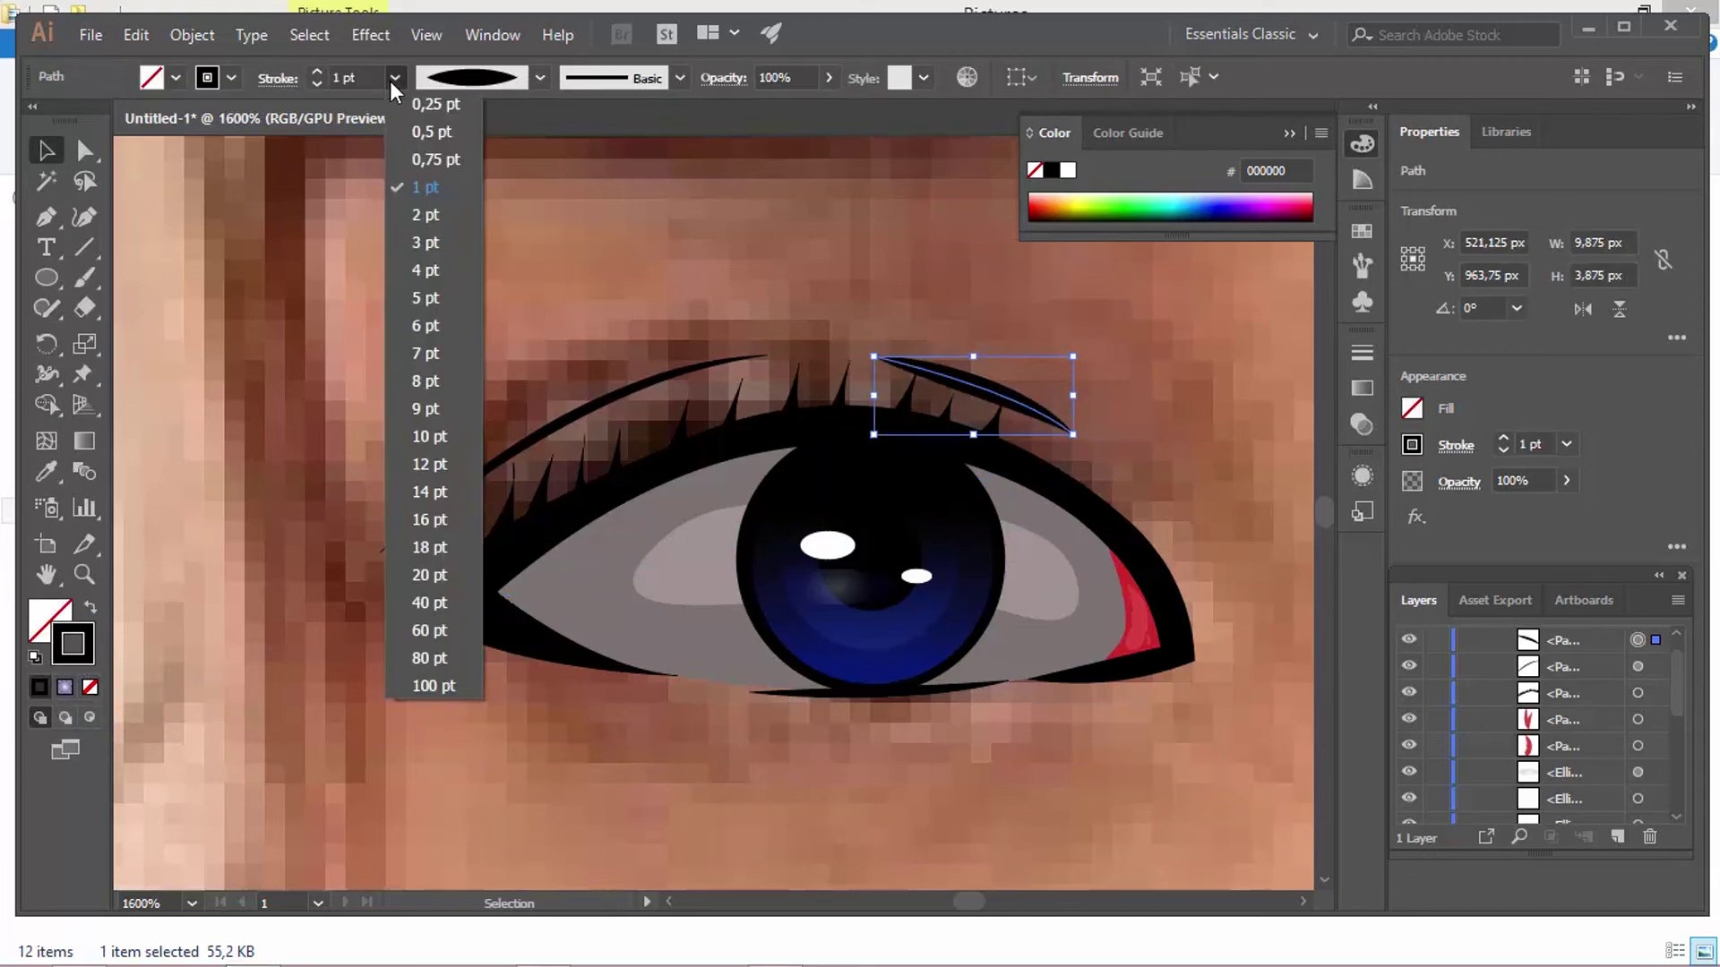
pyautogui.click(434, 132)
pyautogui.click(1104, 461)
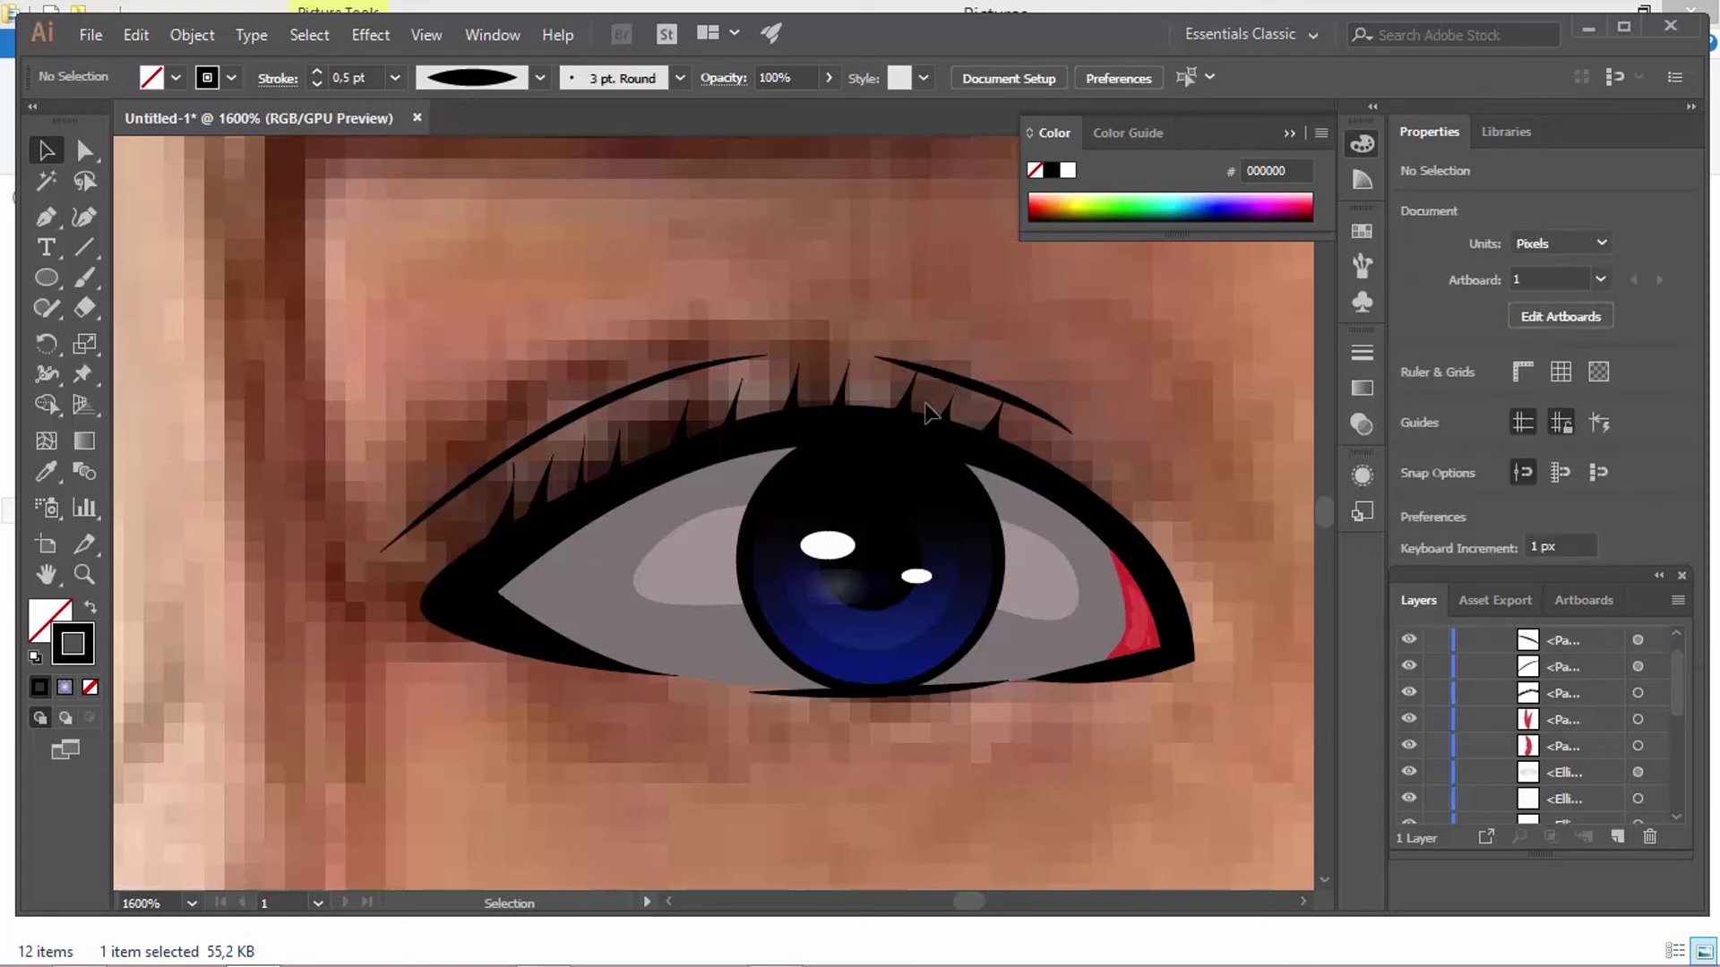
# Step: Lengthen and arch the inner crease line with the Curvature tool so it spans about 11.4 by 4.2 px
pyautogui.click(889, 366)
pyautogui.click(84, 218)
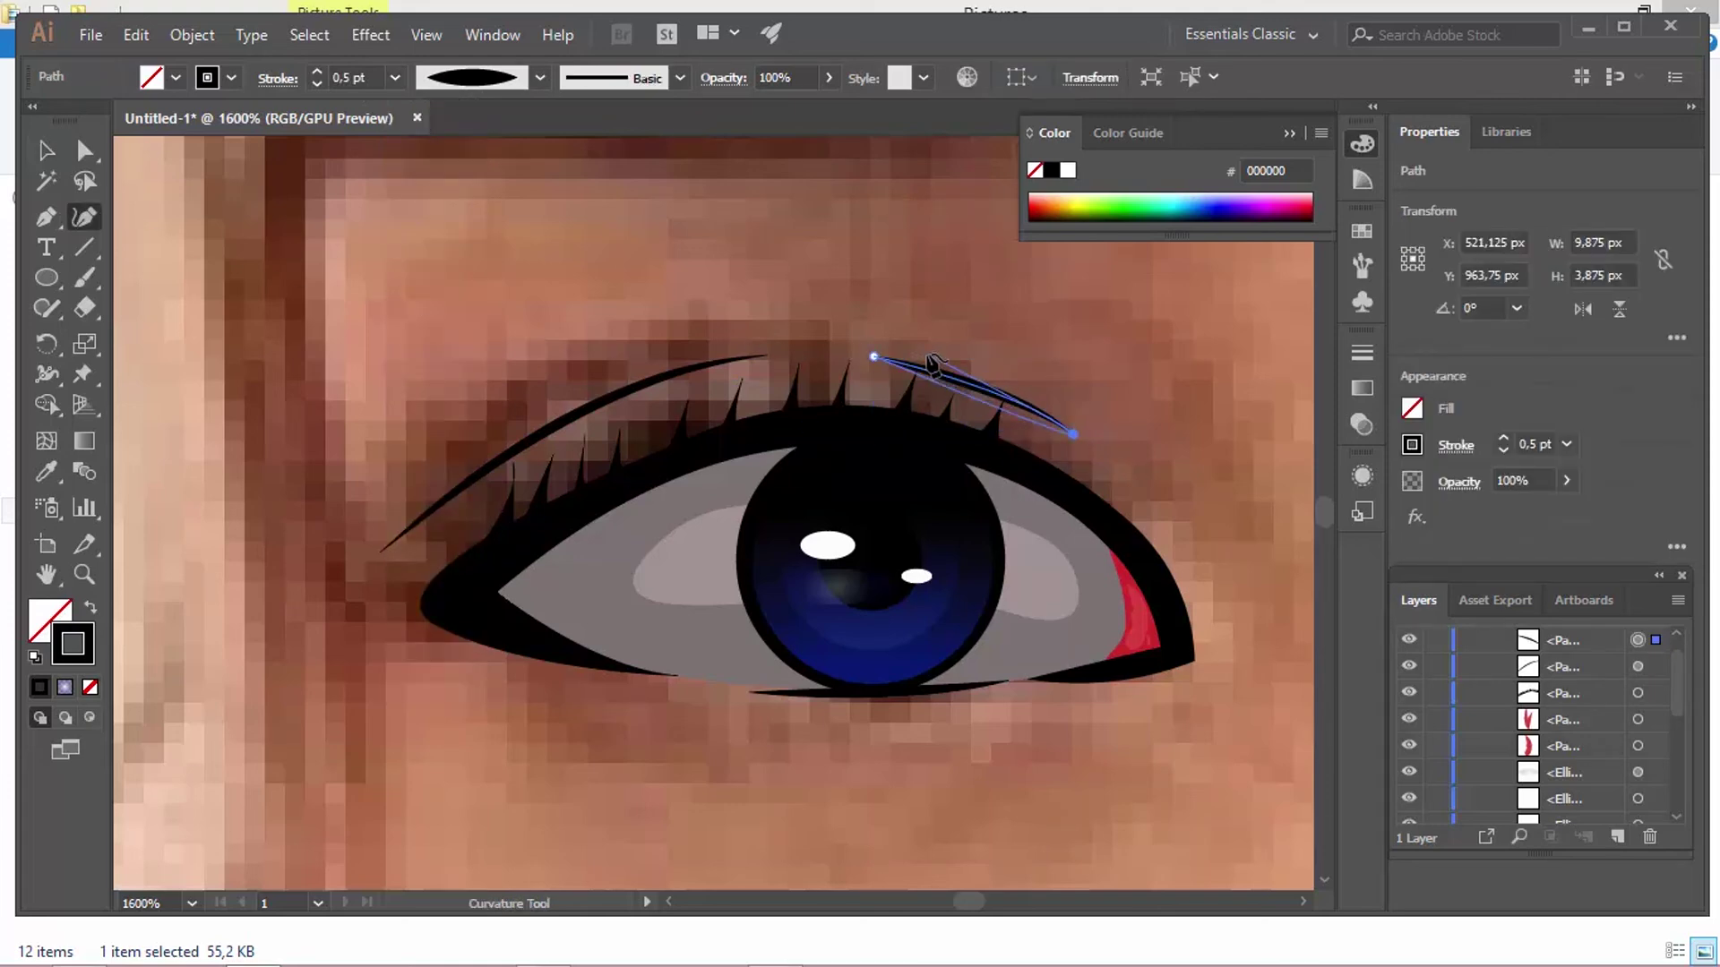
pyautogui.moveTo(875, 357)
pyautogui.mouseDown()
pyautogui.moveTo(841, 371)
pyautogui.moveTo(860, 363)
pyautogui.mouseUp()
pyautogui.moveTo(962, 399); pyautogui.dragTo(969, 380)
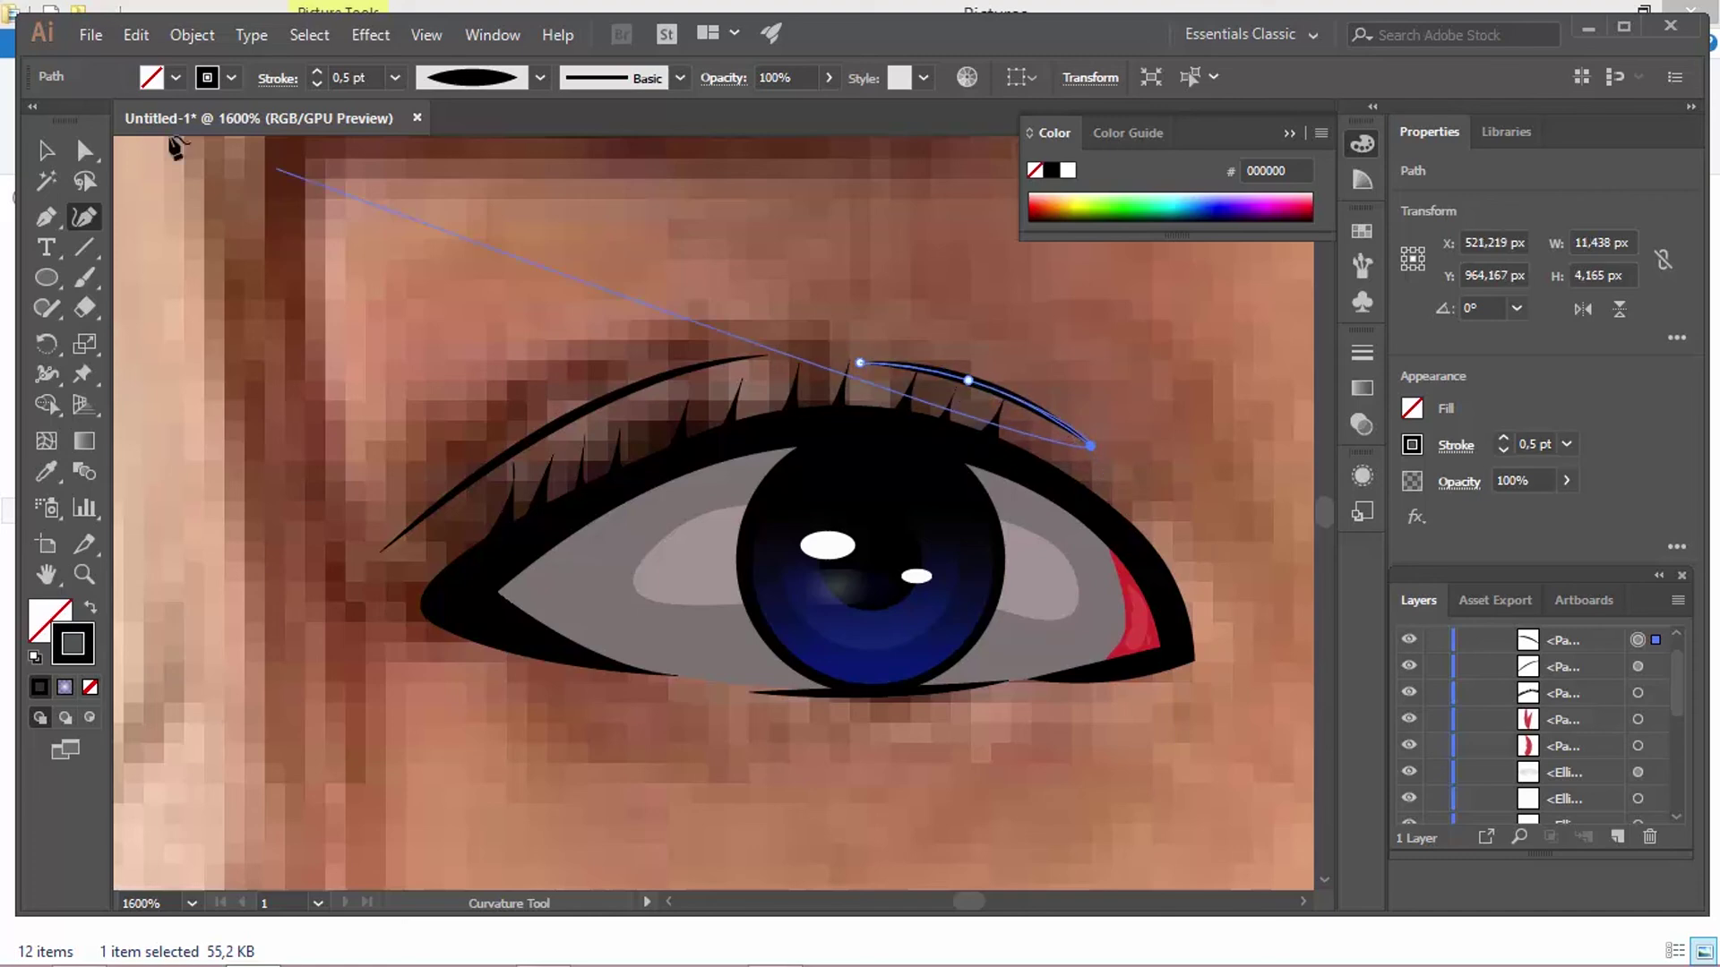
pyautogui.click(46, 150)
pyautogui.click(751, 333)
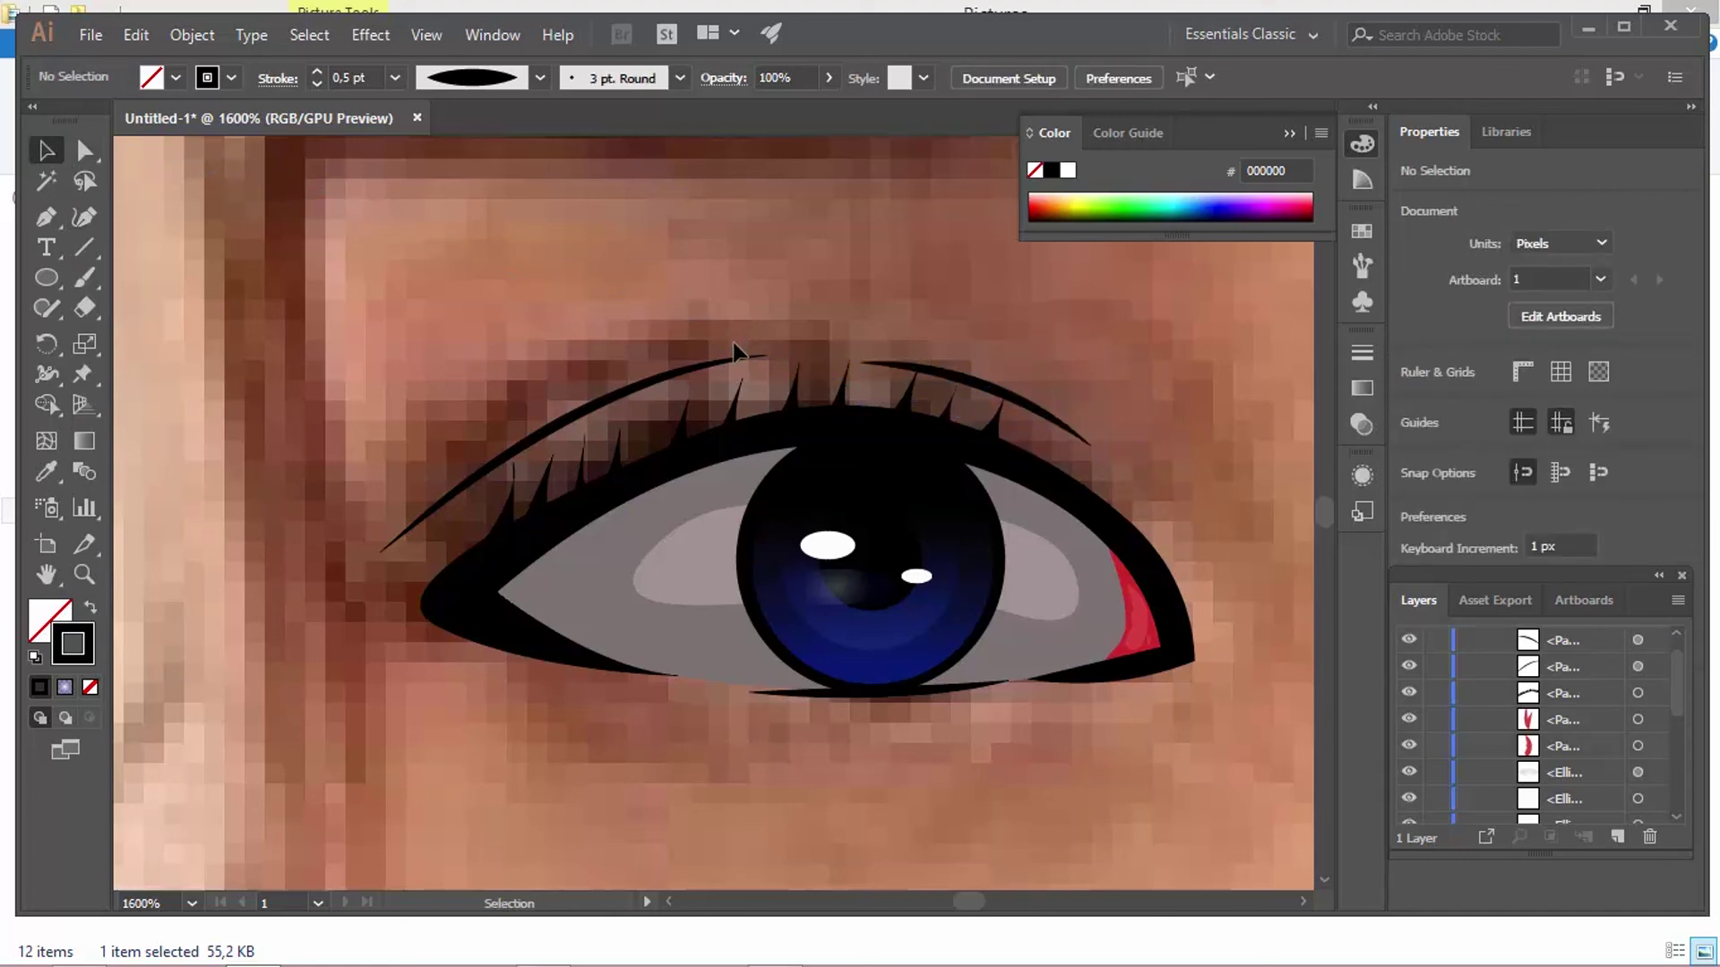
# Step: Draw a rectangle of about 57.4 by 36.9 px around the whole eye and give it a black fill
pyautogui.click(45, 276)
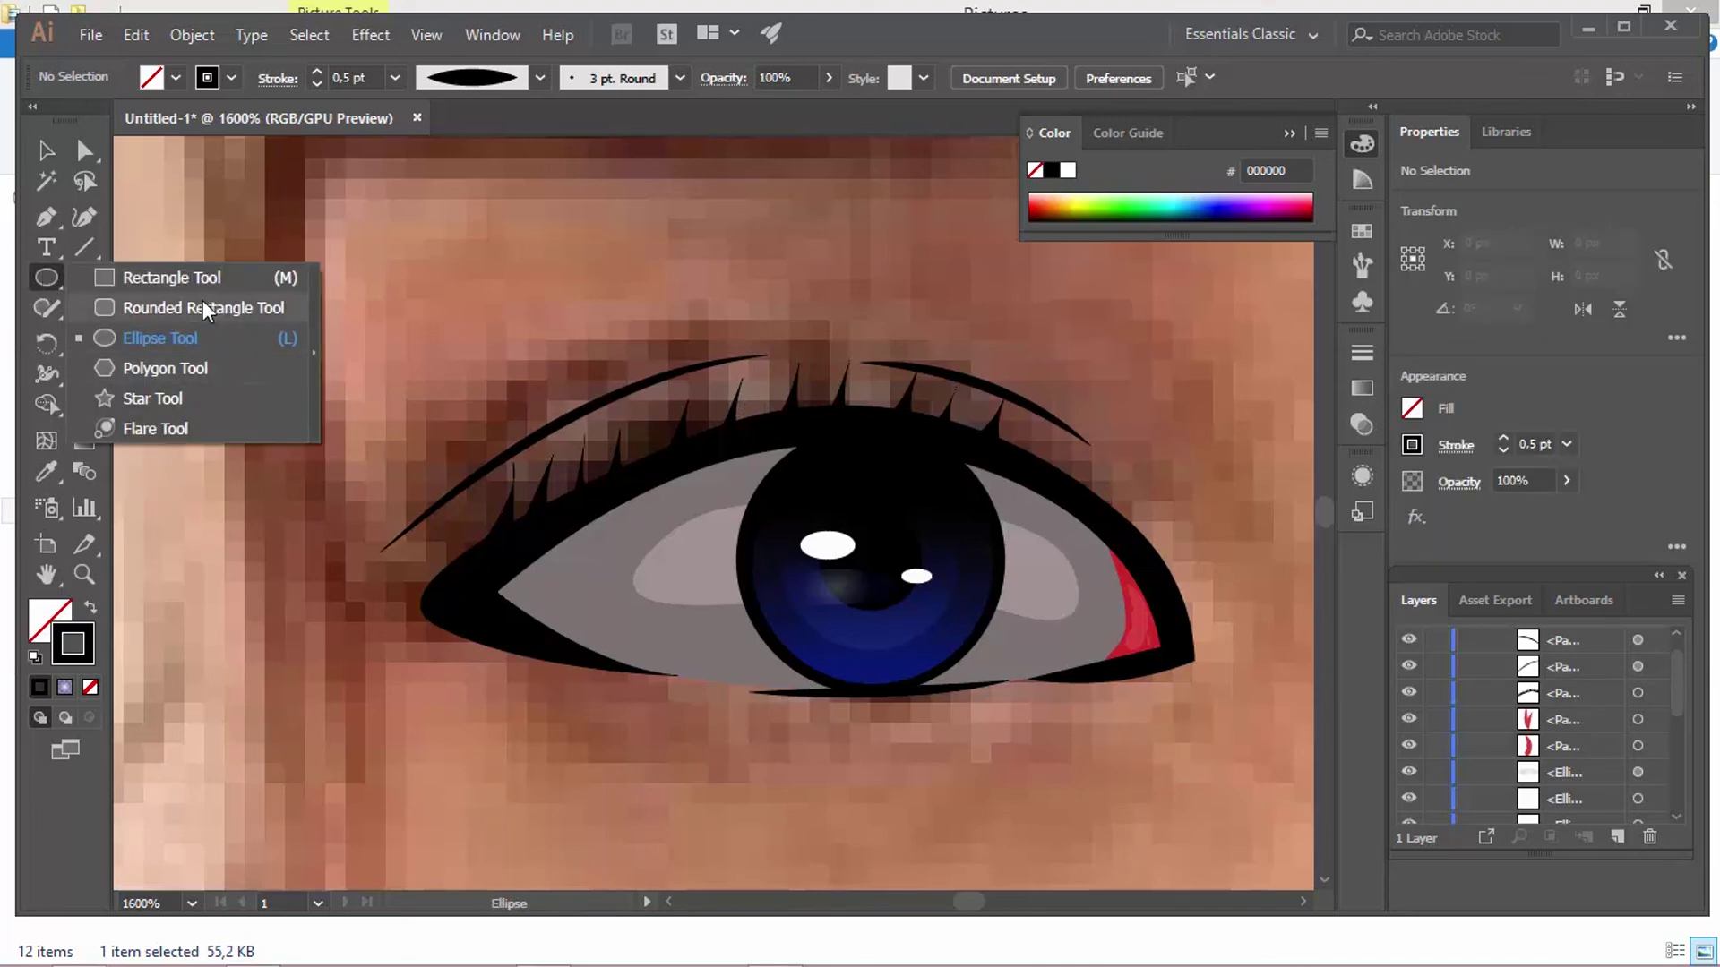
pyautogui.click(219, 283)
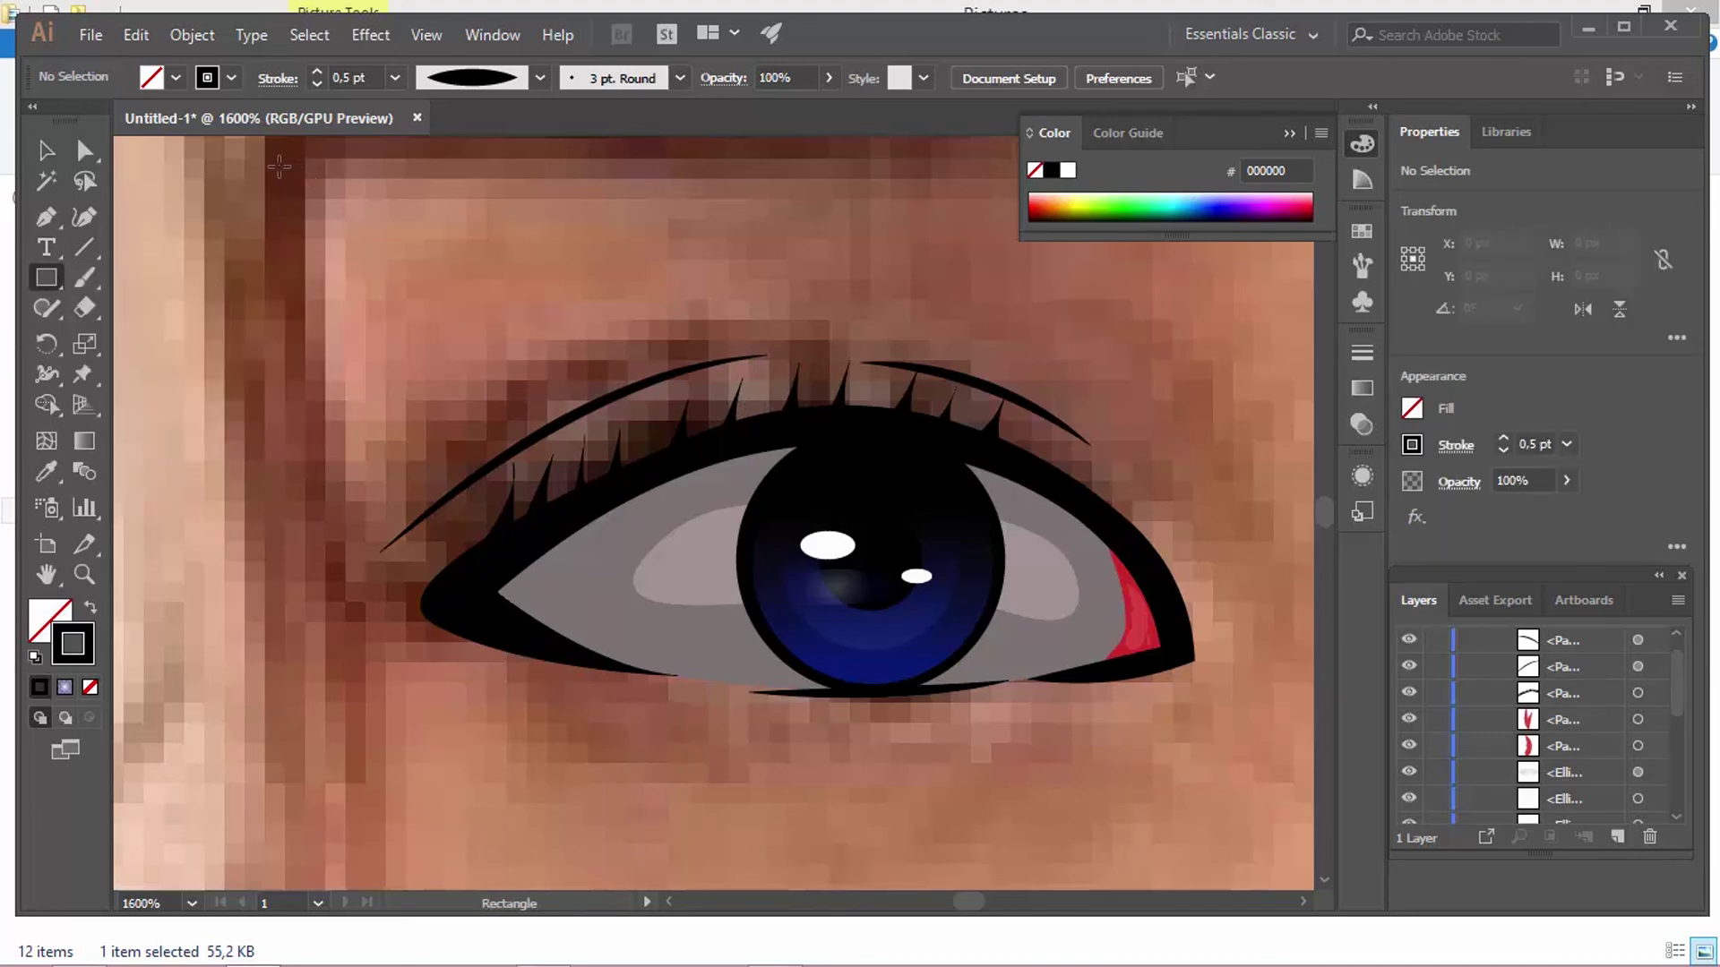
pyautogui.moveTo(173, 146); pyautogui.dragTo(1306, 563)
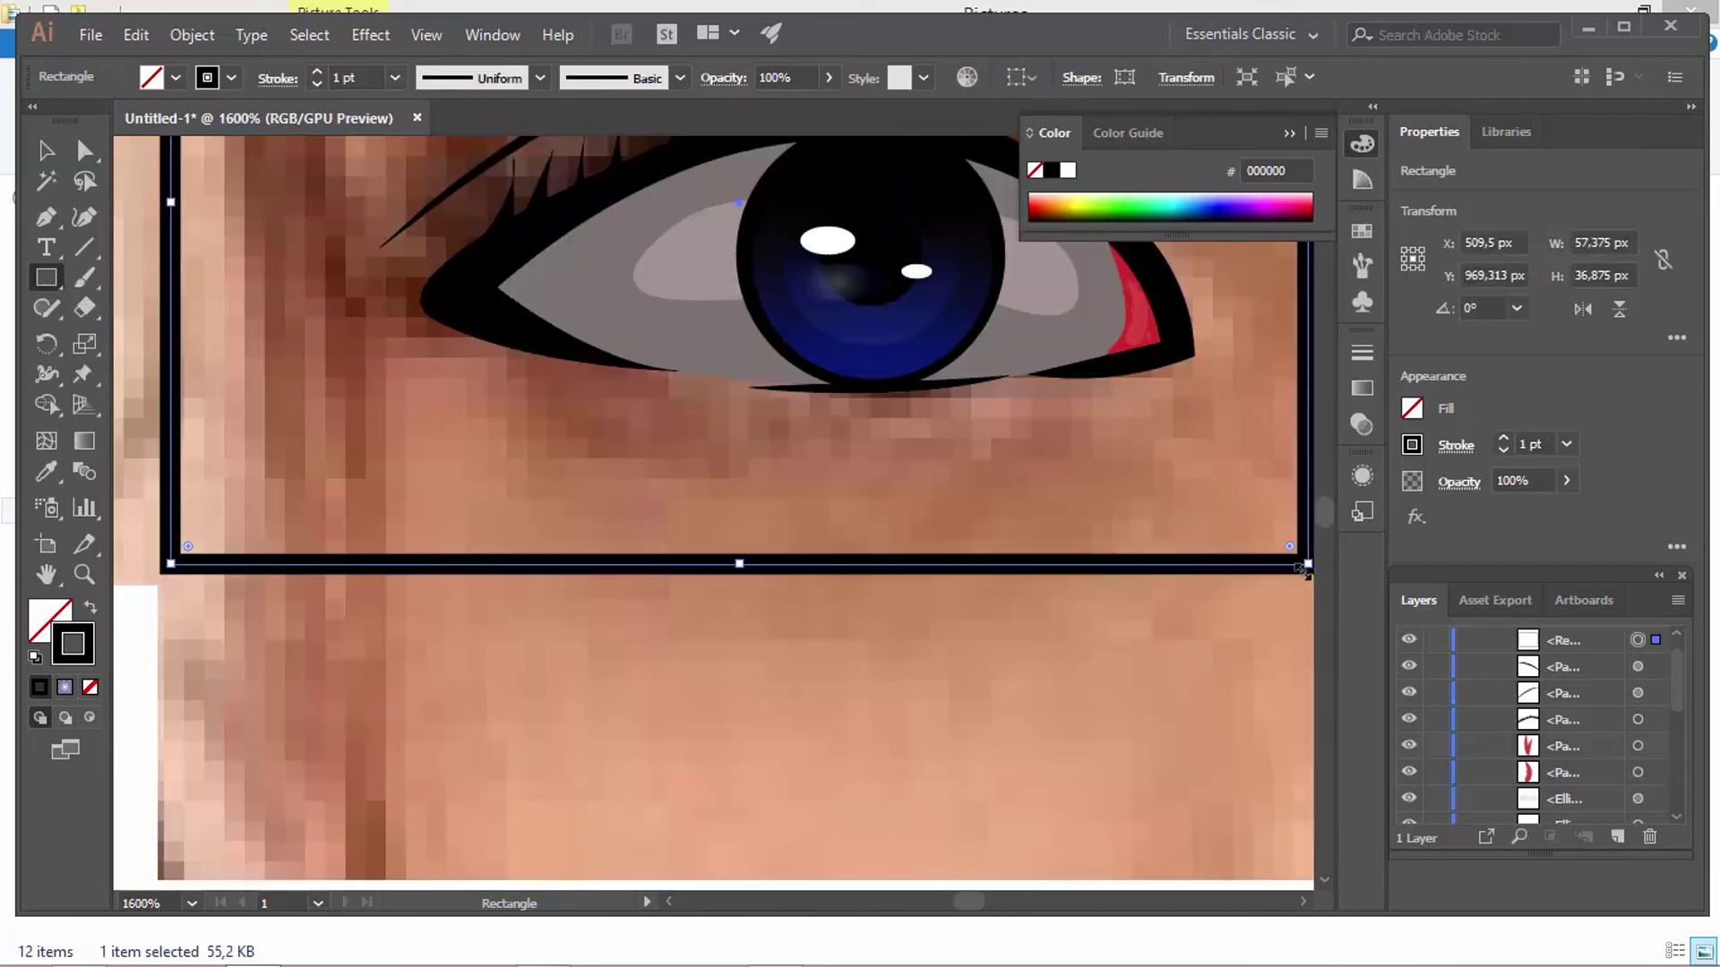
pyautogui.click(40, 630)
pyautogui.click(40, 686)
# Step: Move the rectangle behind all the eye shapes, directly above the locked portrait image in the layer stack
pyautogui.rightClick(892, 444)
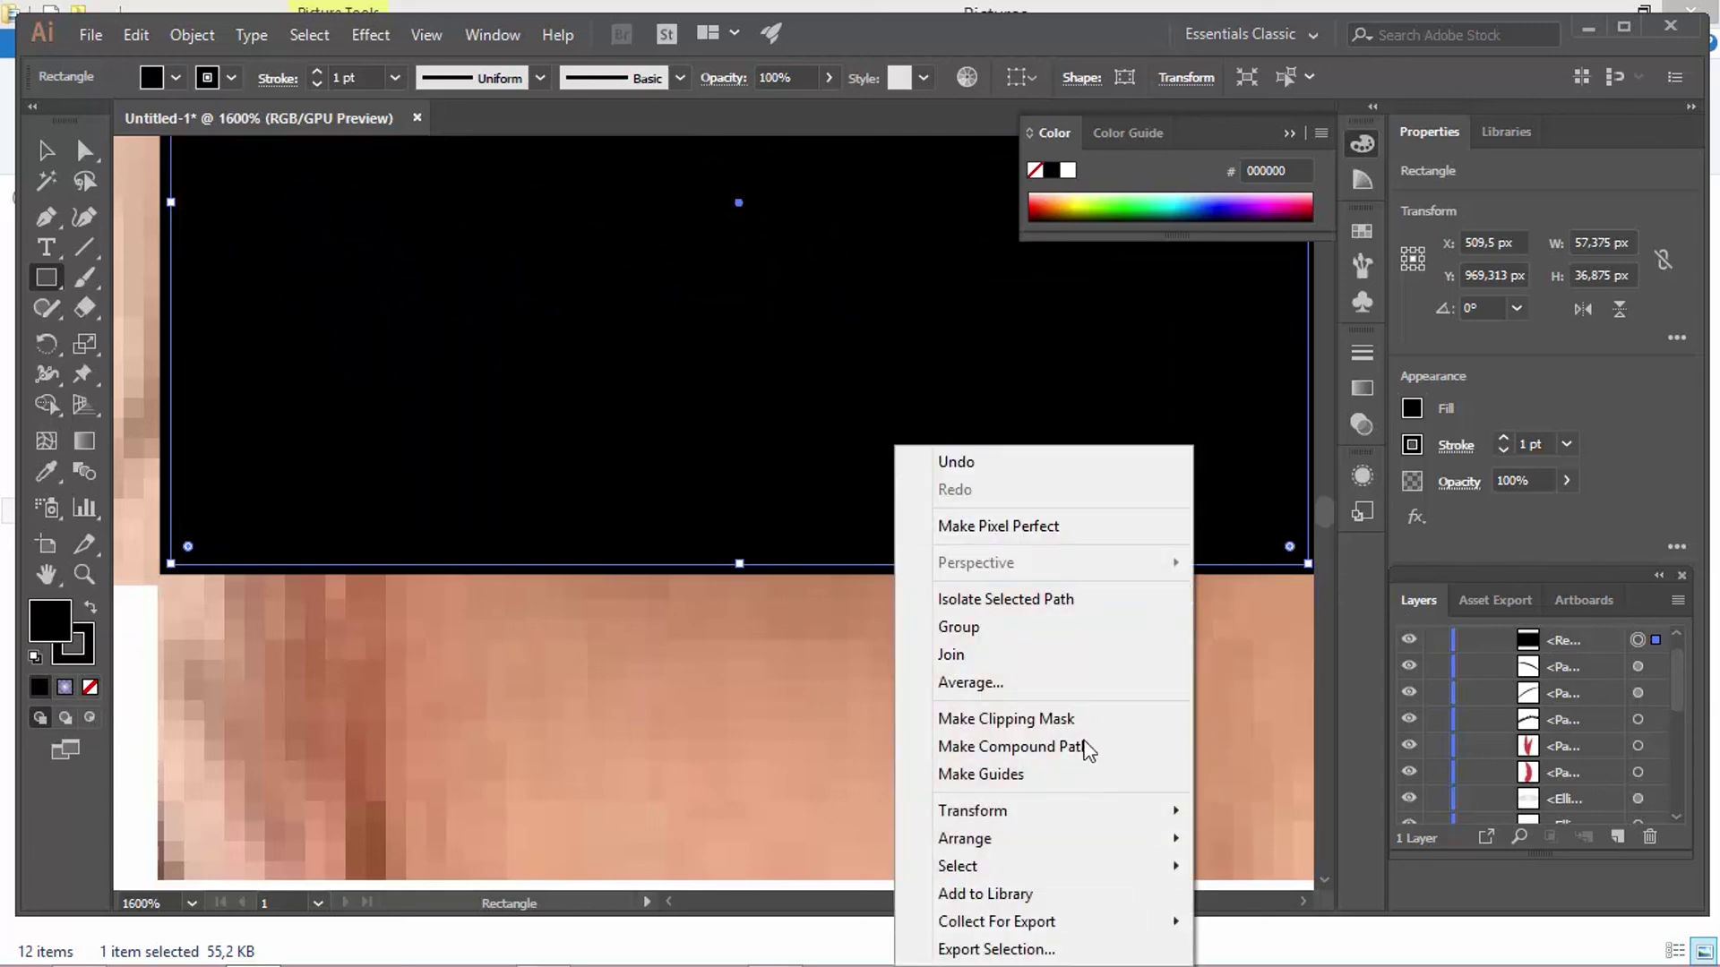
pyautogui.moveTo(959, 832)
pyautogui.click(1248, 798)
pyautogui.scroll(-5, 1683, 716)
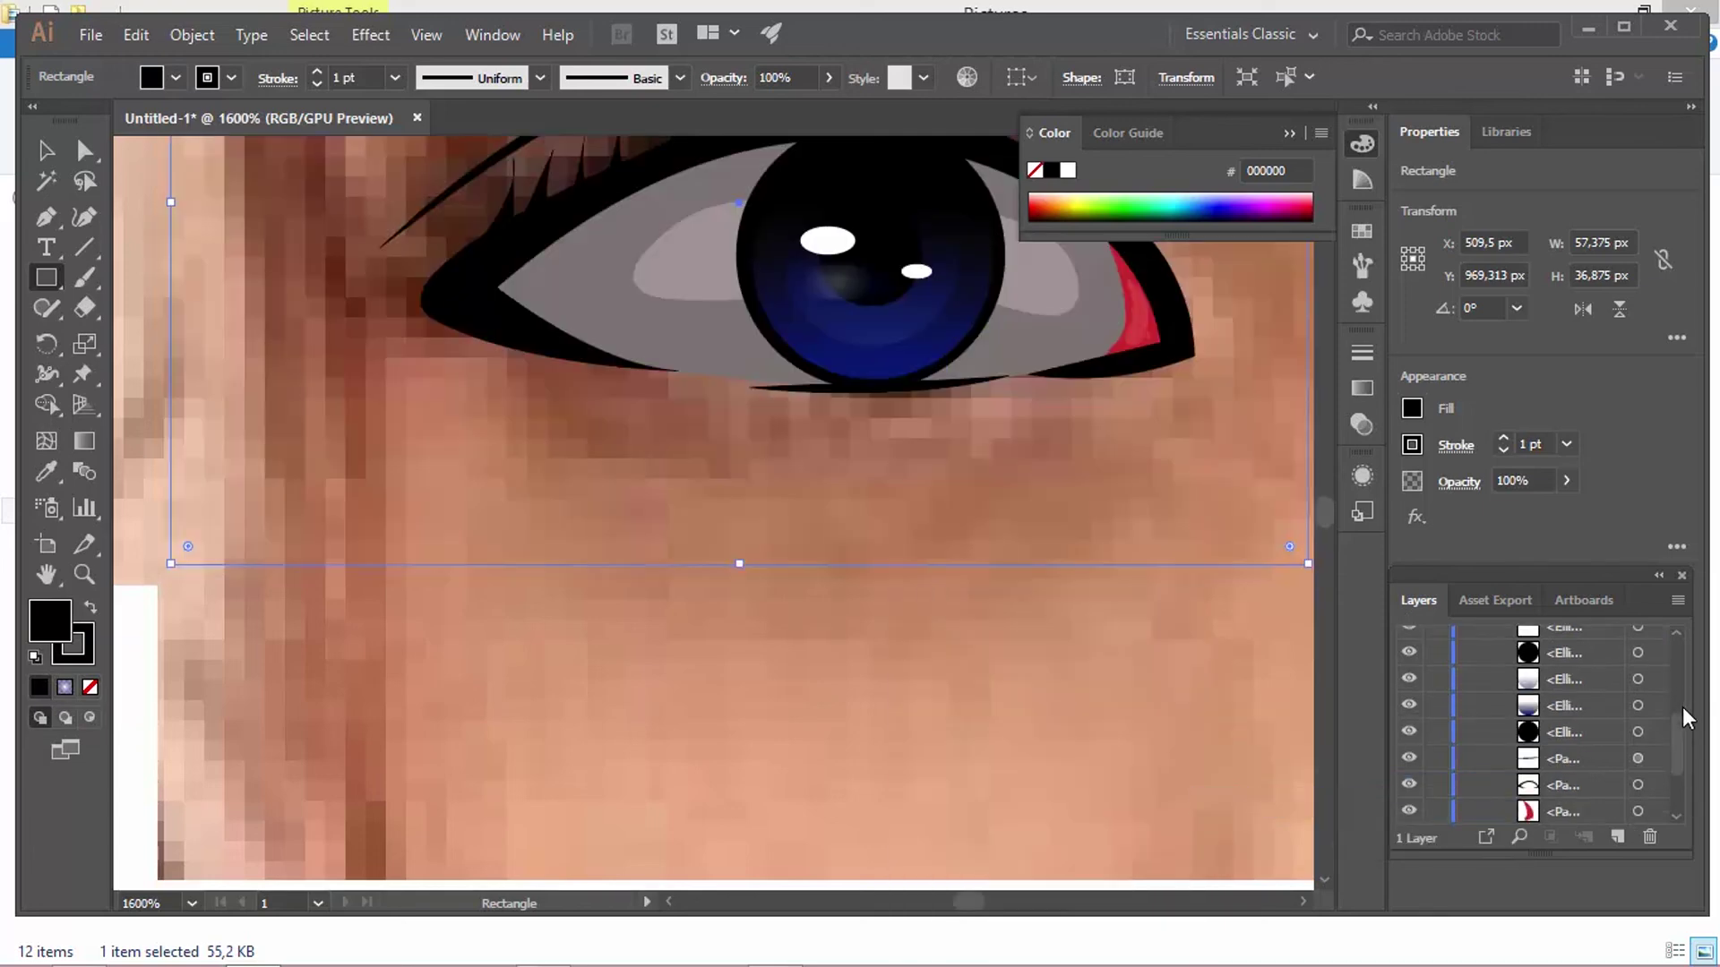
pyautogui.moveTo(1584, 812); pyautogui.dragTo(1577, 772)
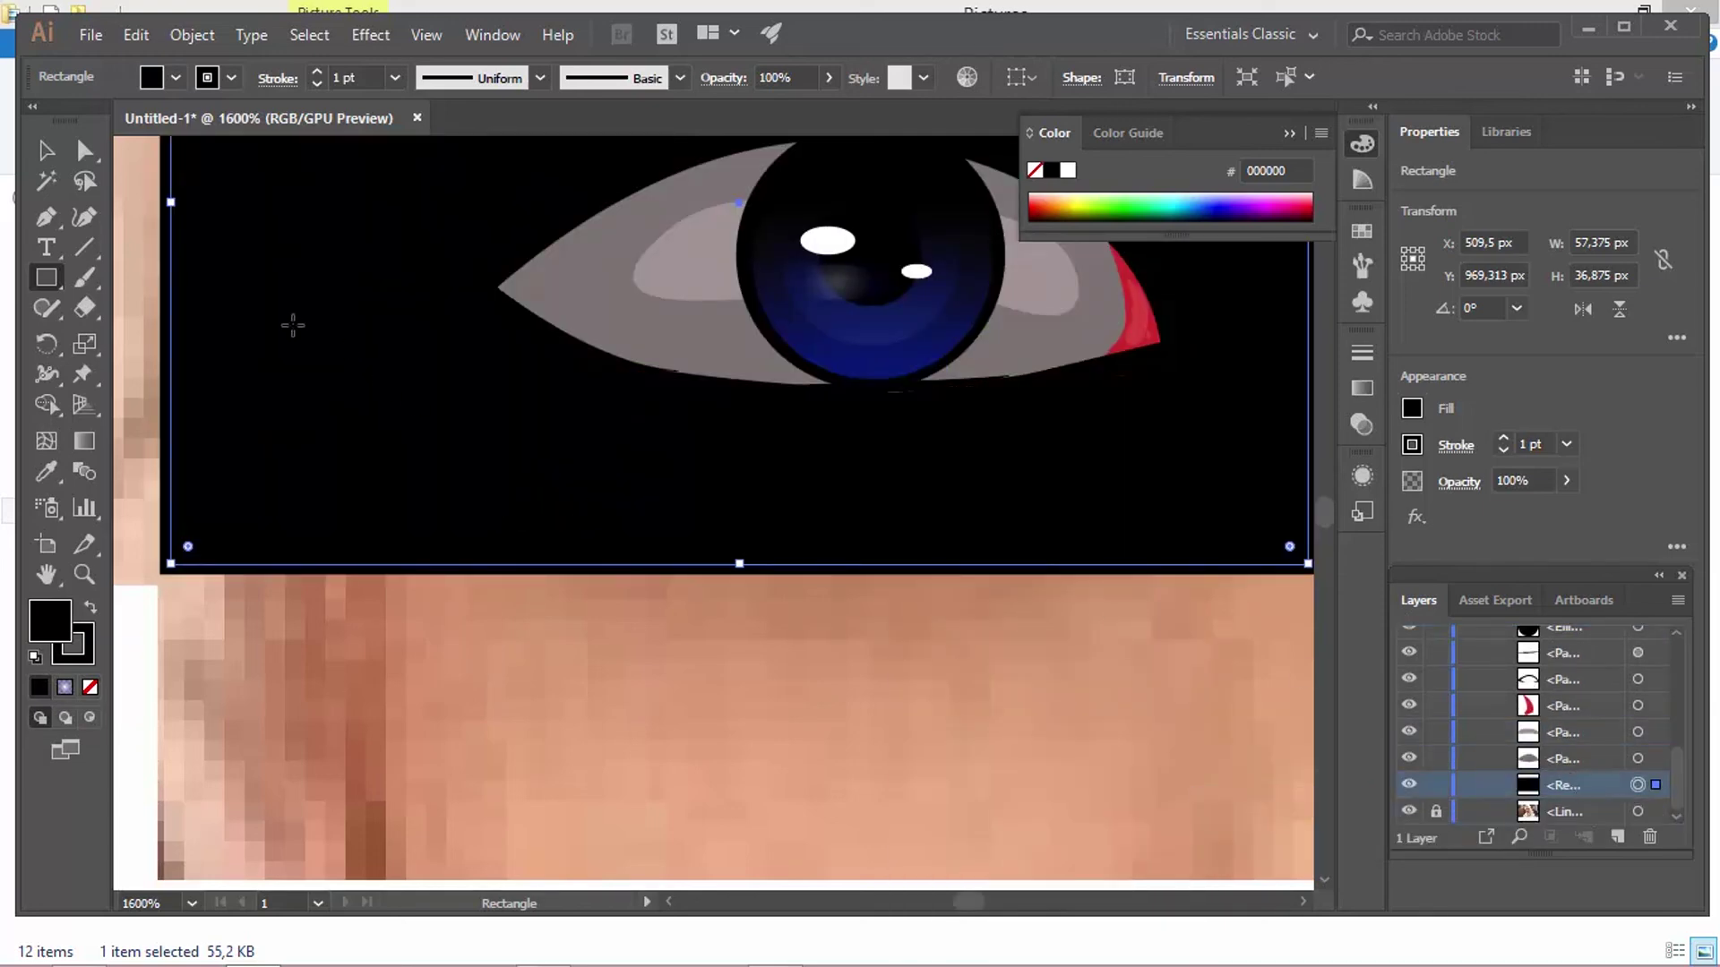
# Step: Change the rectangle's fill to the orange skin tone F2A457
pyautogui.doubleClick(38, 609)
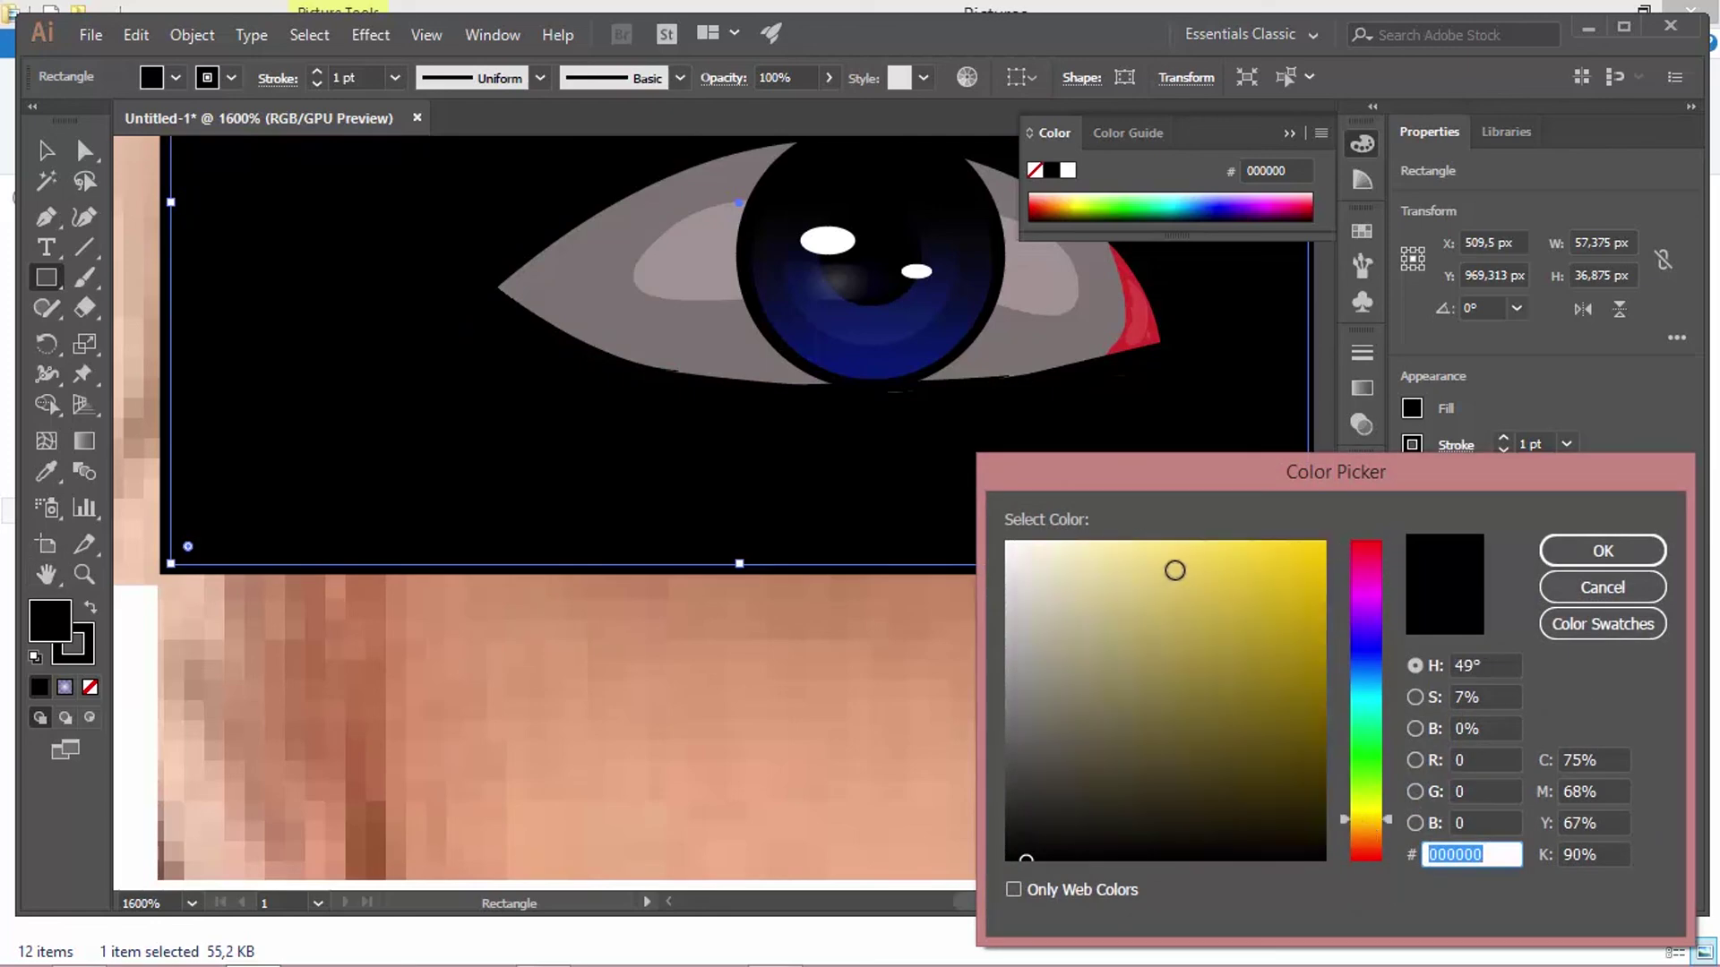
pyautogui.click(1174, 570)
pyautogui.click(1365, 833)
pyautogui.click(1211, 556)
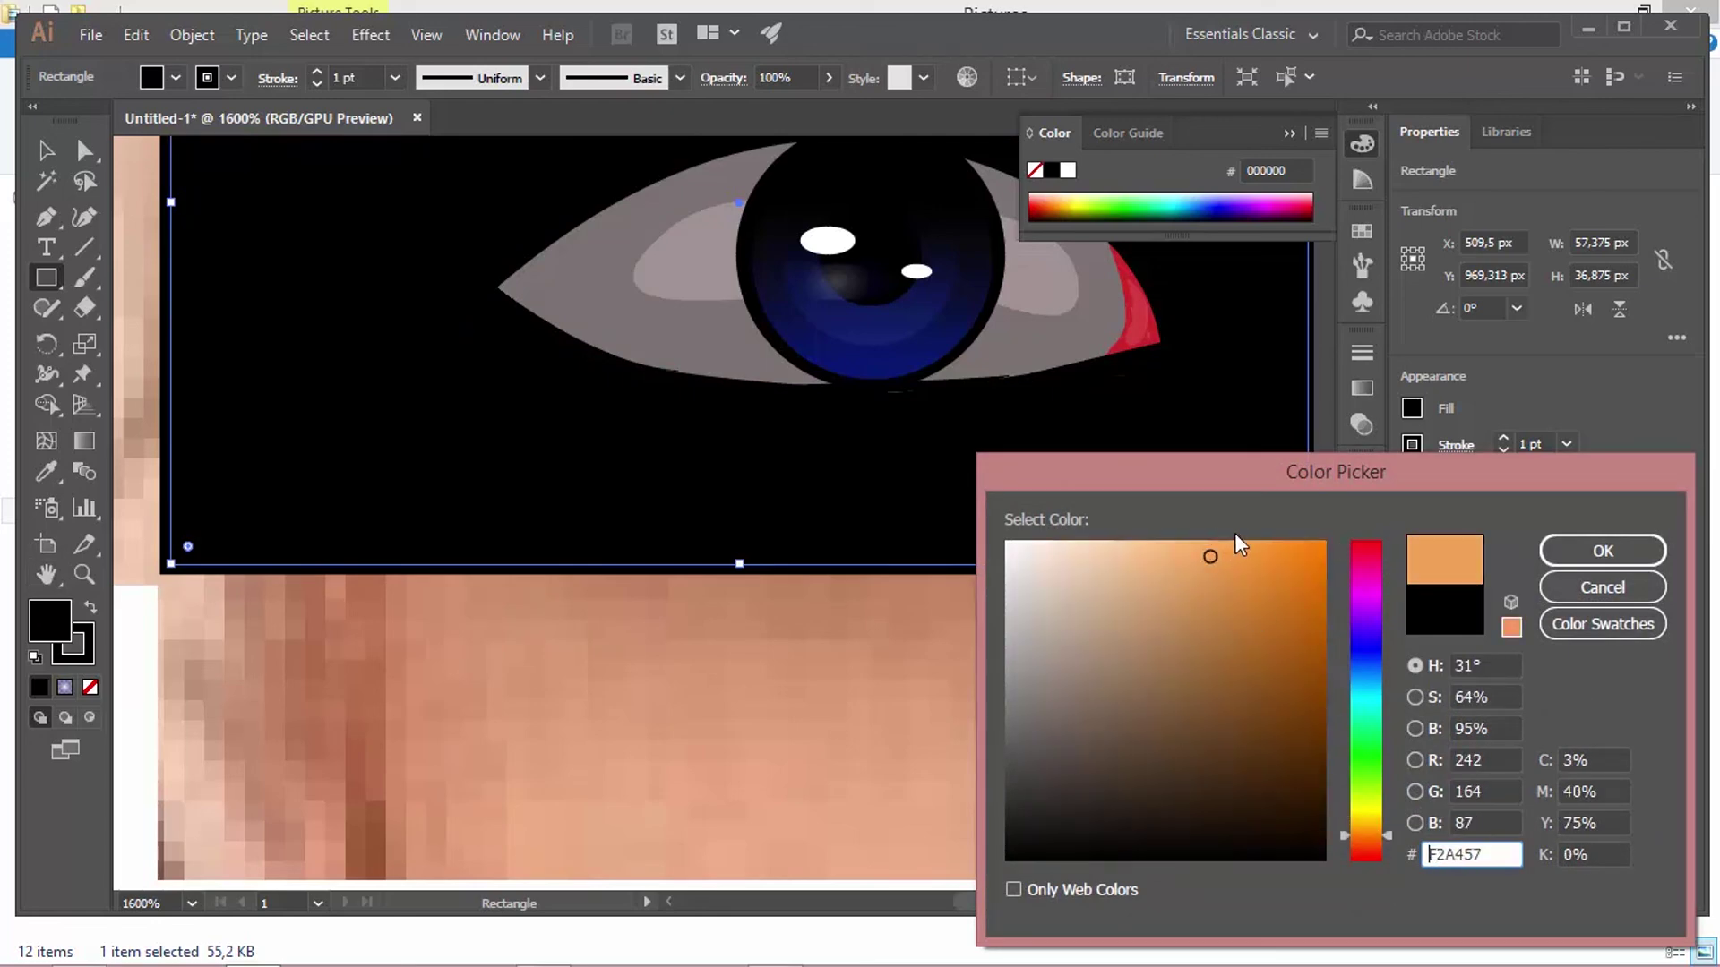
pyautogui.click(1603, 549)
pyautogui.scroll(1, 561, 582)
pyautogui.scroll(1, 560, 582)
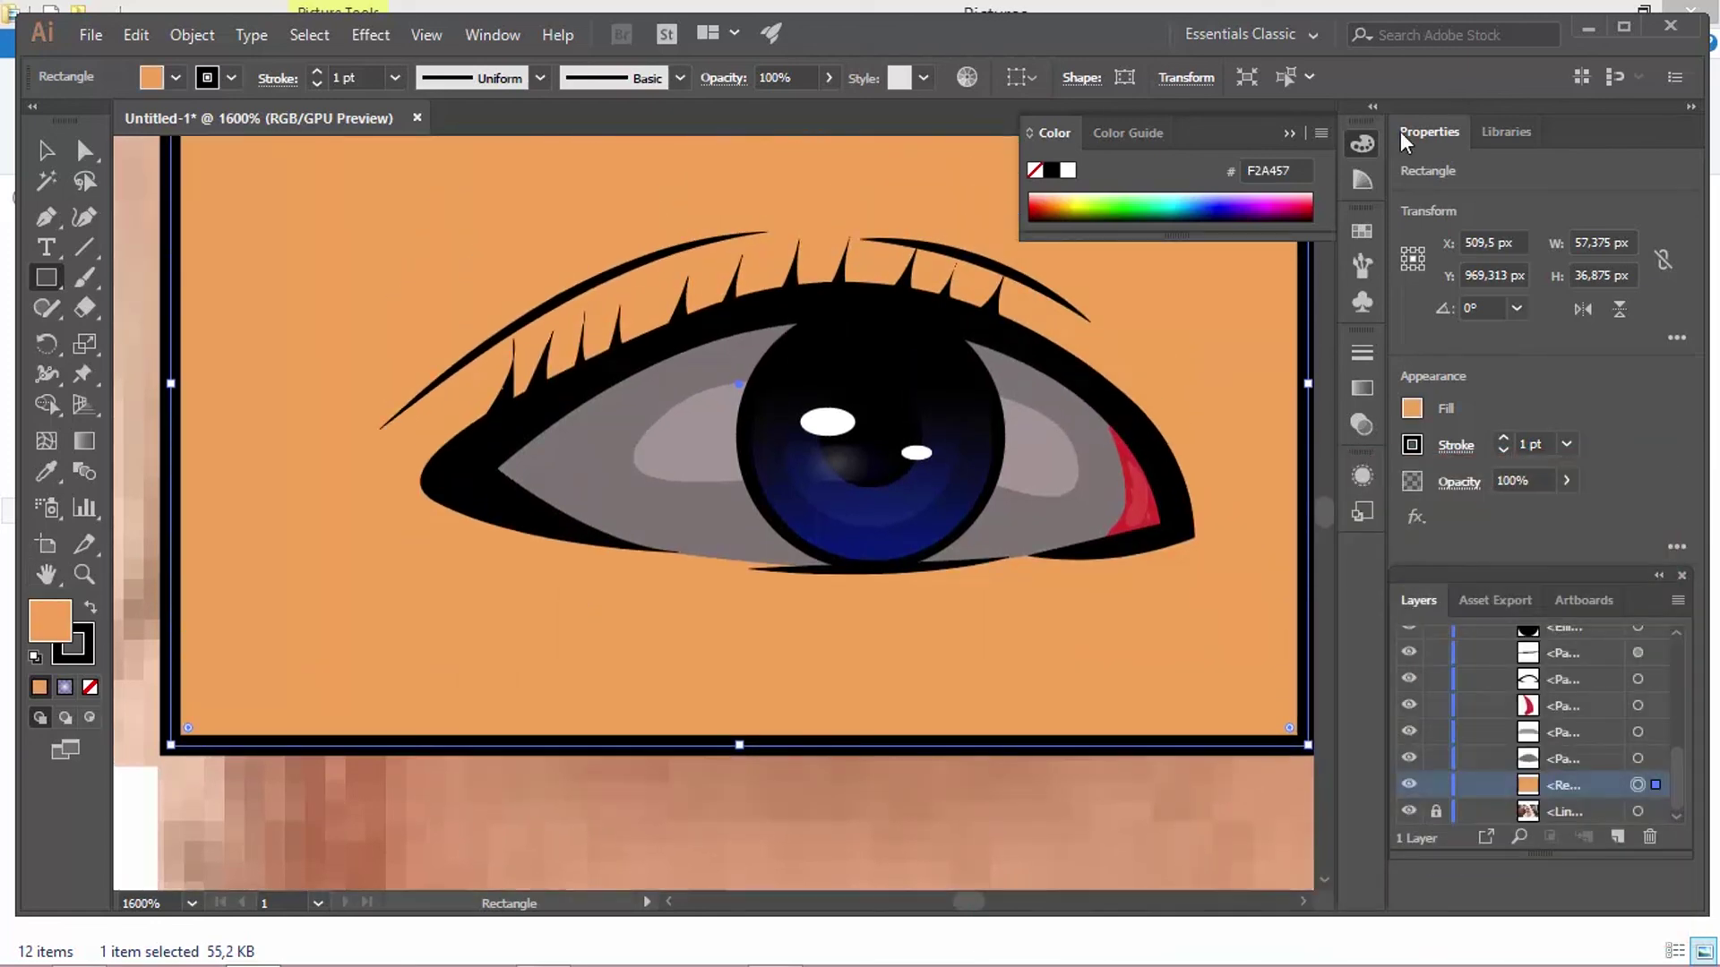
pyautogui.scroll(1, 911, 413)
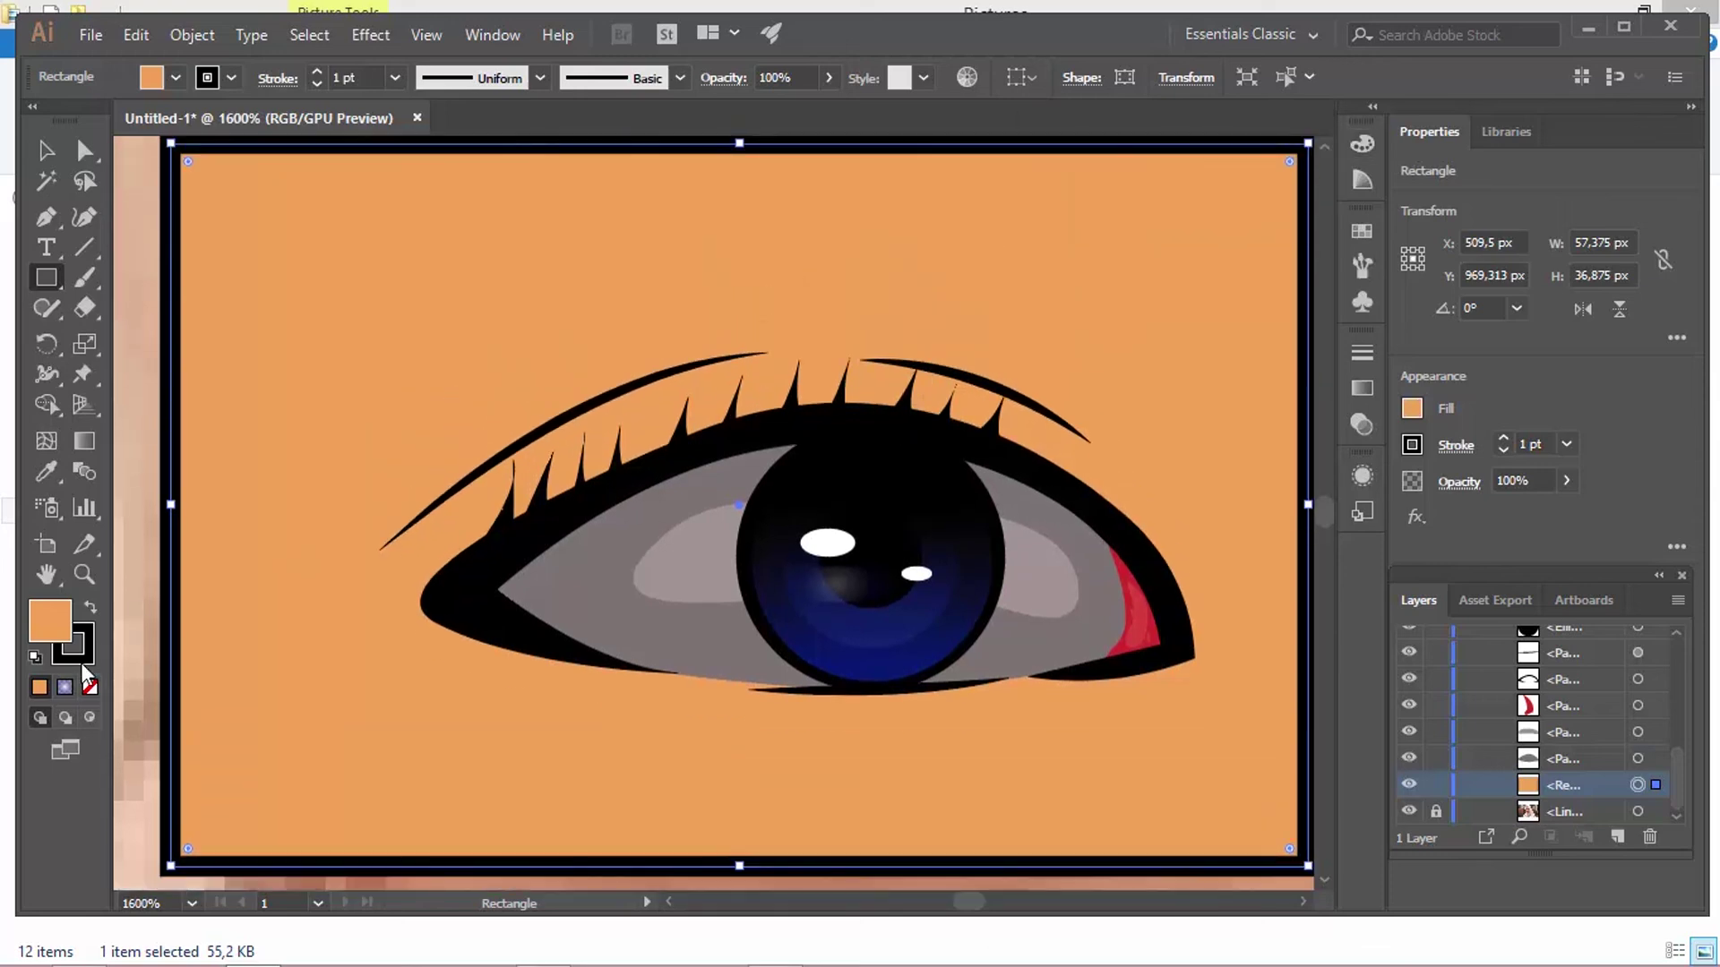
pyautogui.doubleClick(81, 661)
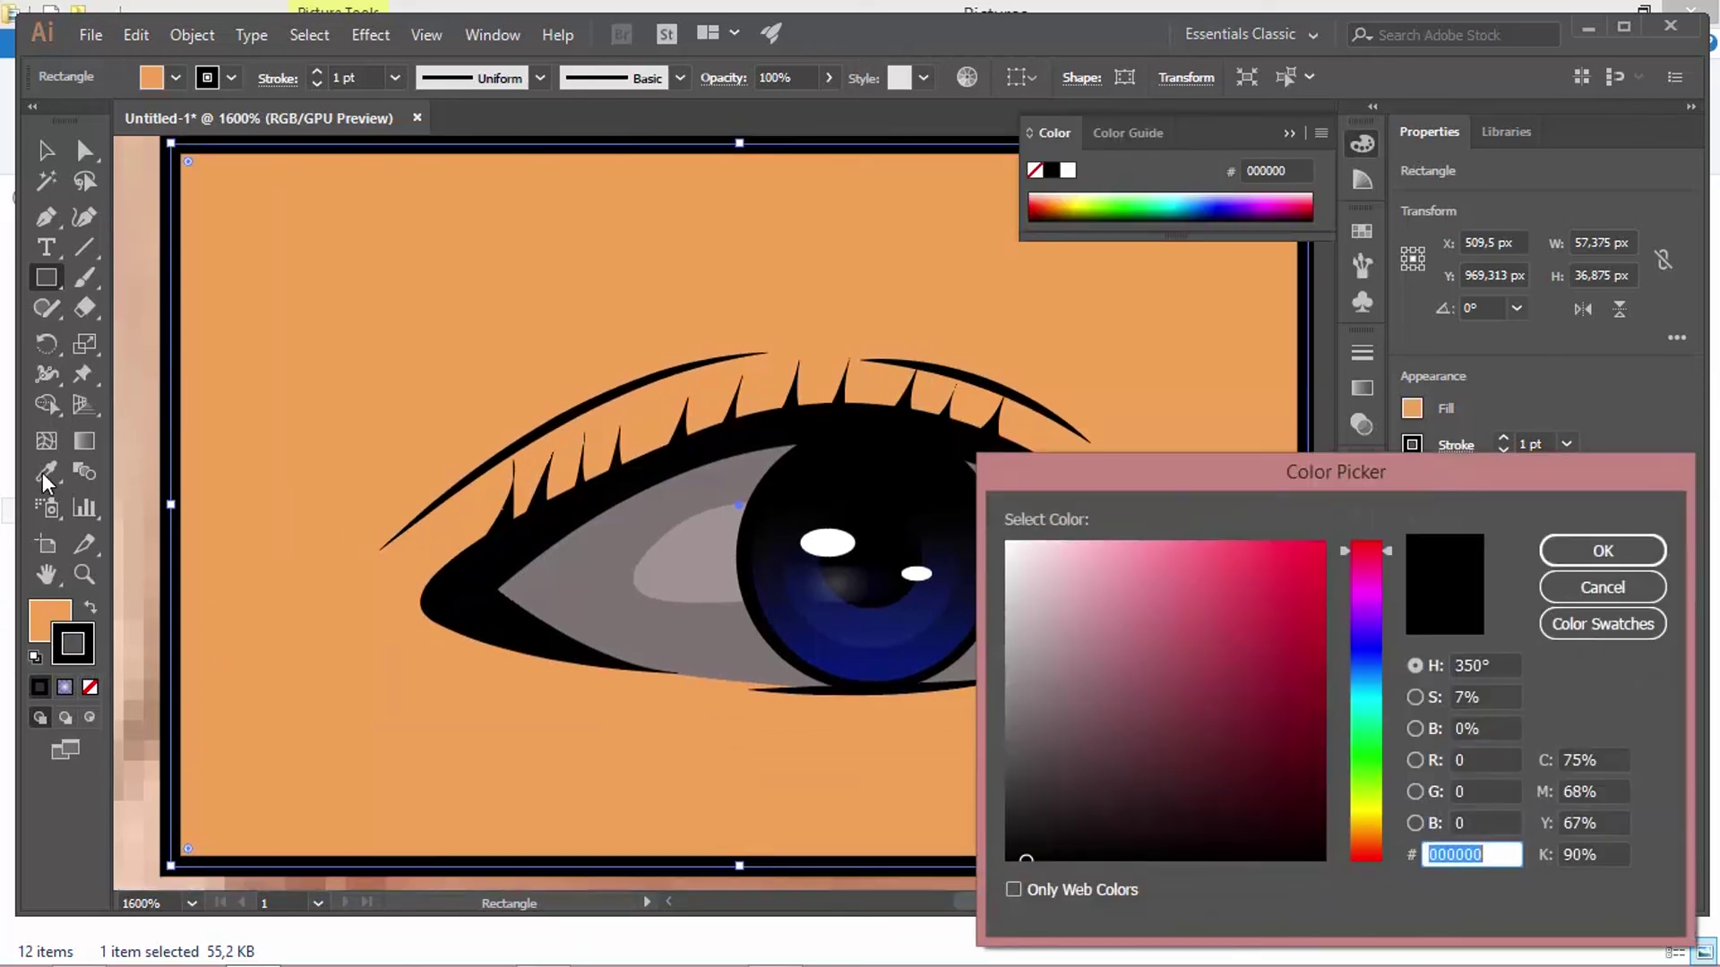
pyautogui.click(1618, 591)
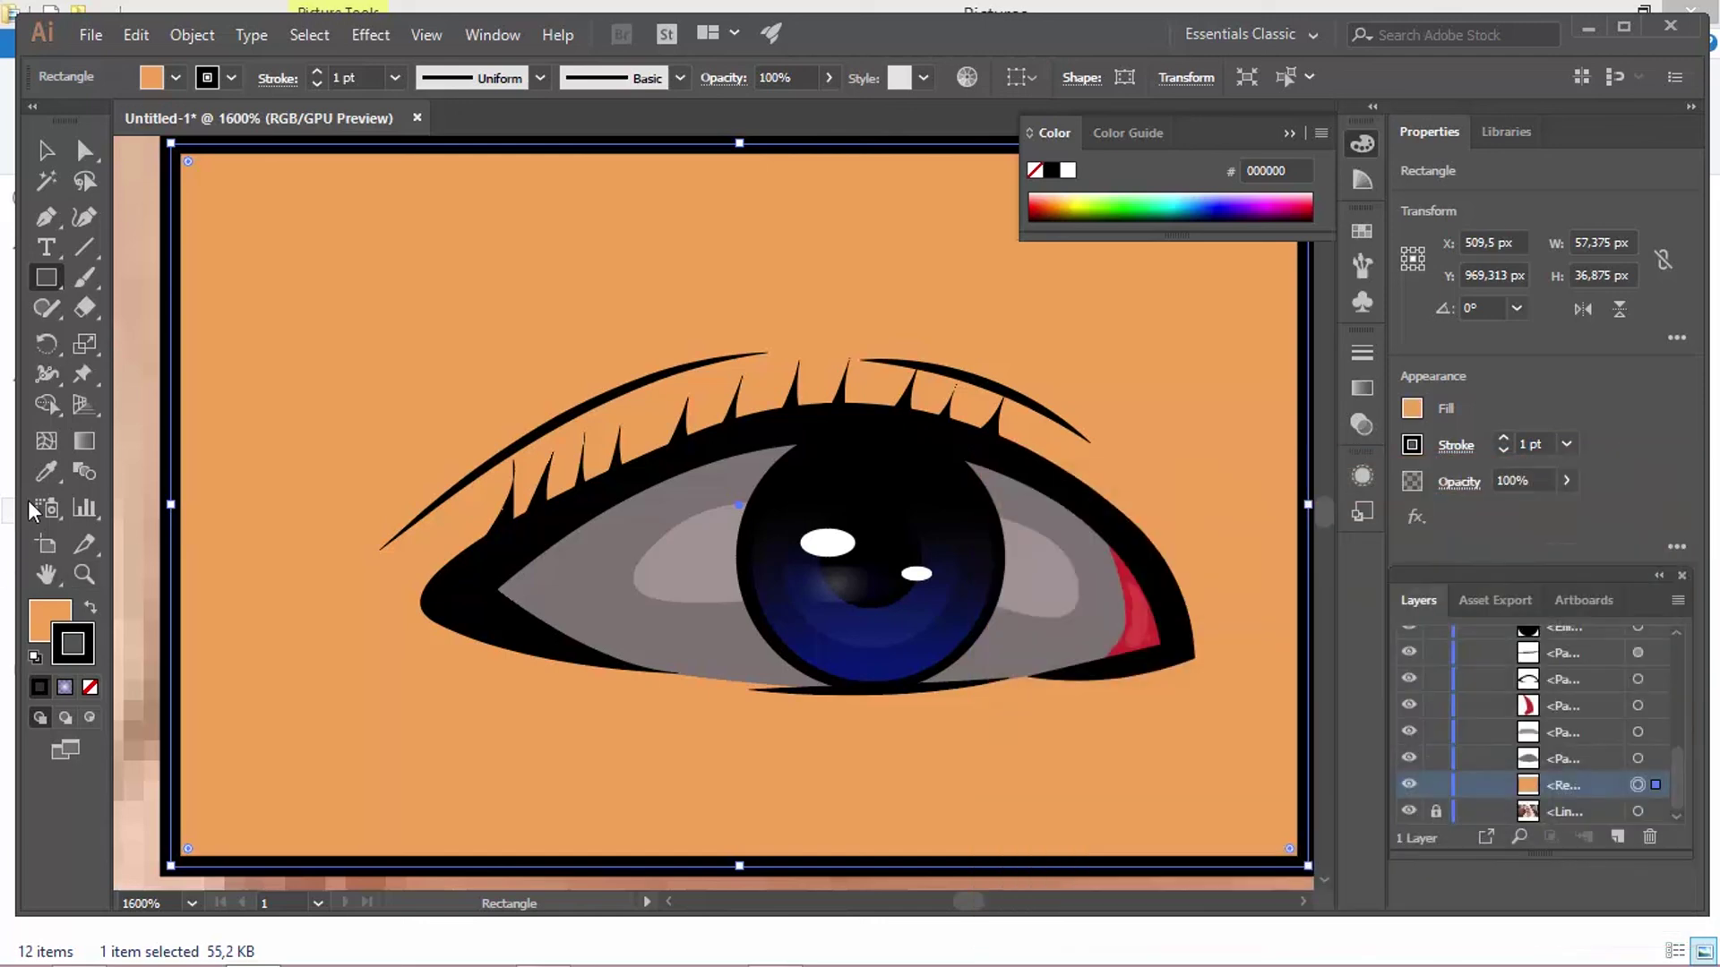
pyautogui.click(45, 474)
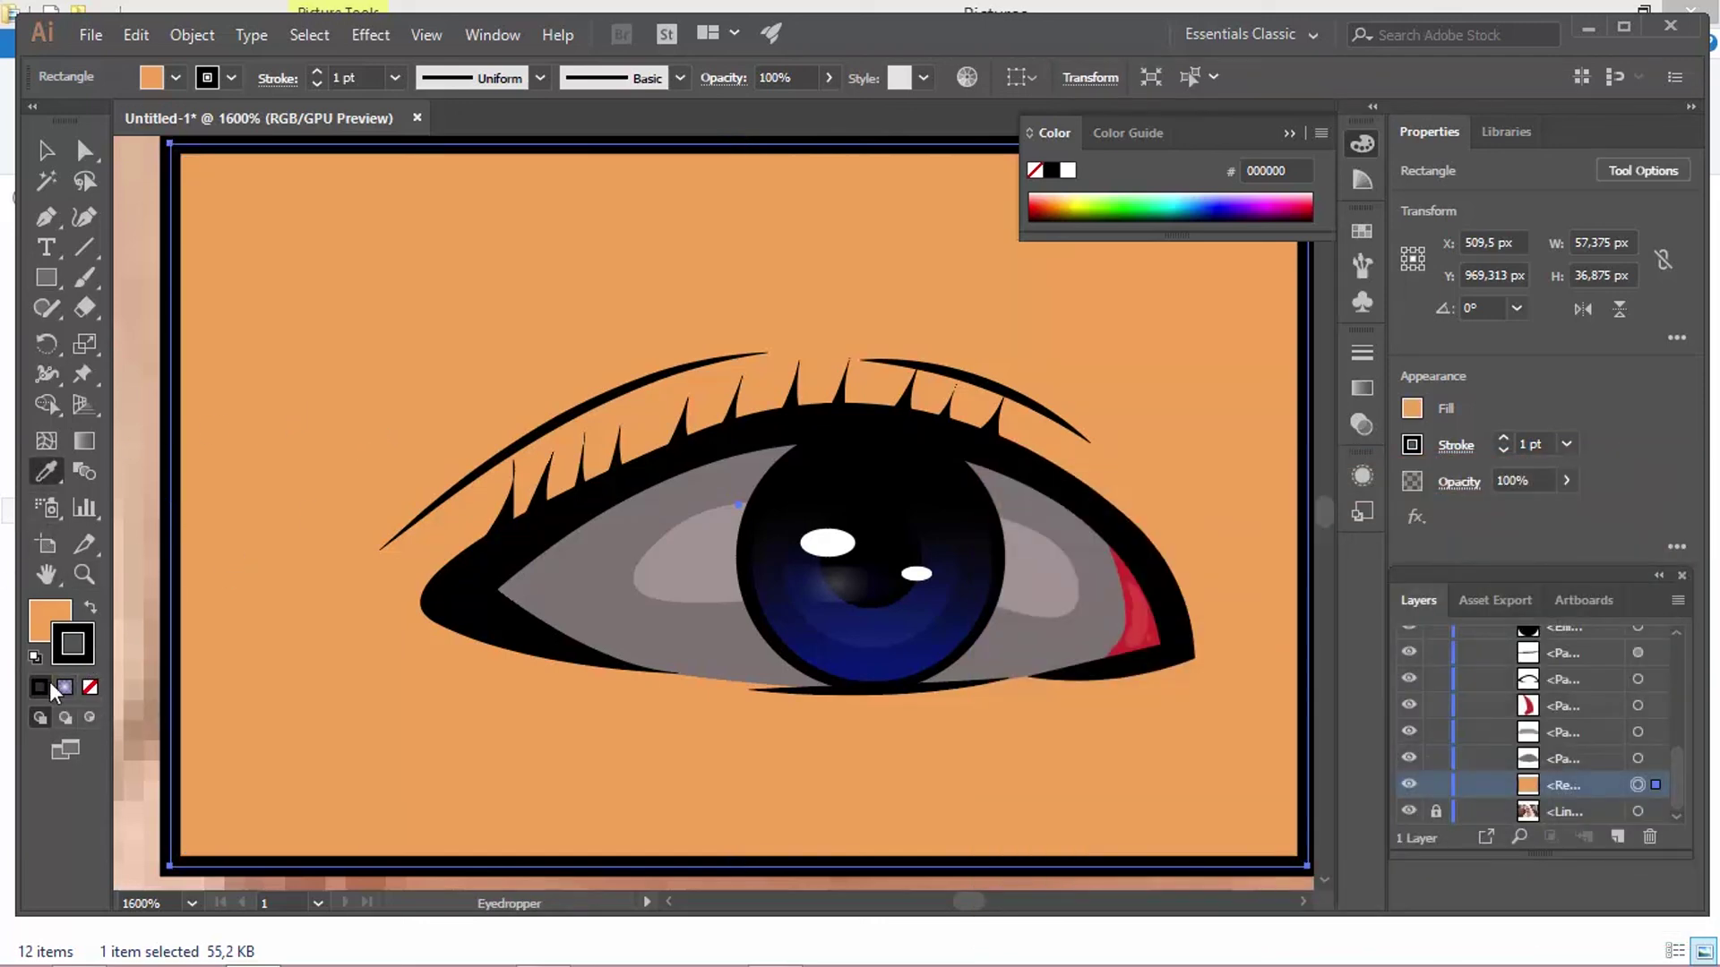
# Step: Remove the stroke from the orange background rectangle
pyautogui.doubleClick(90, 657)
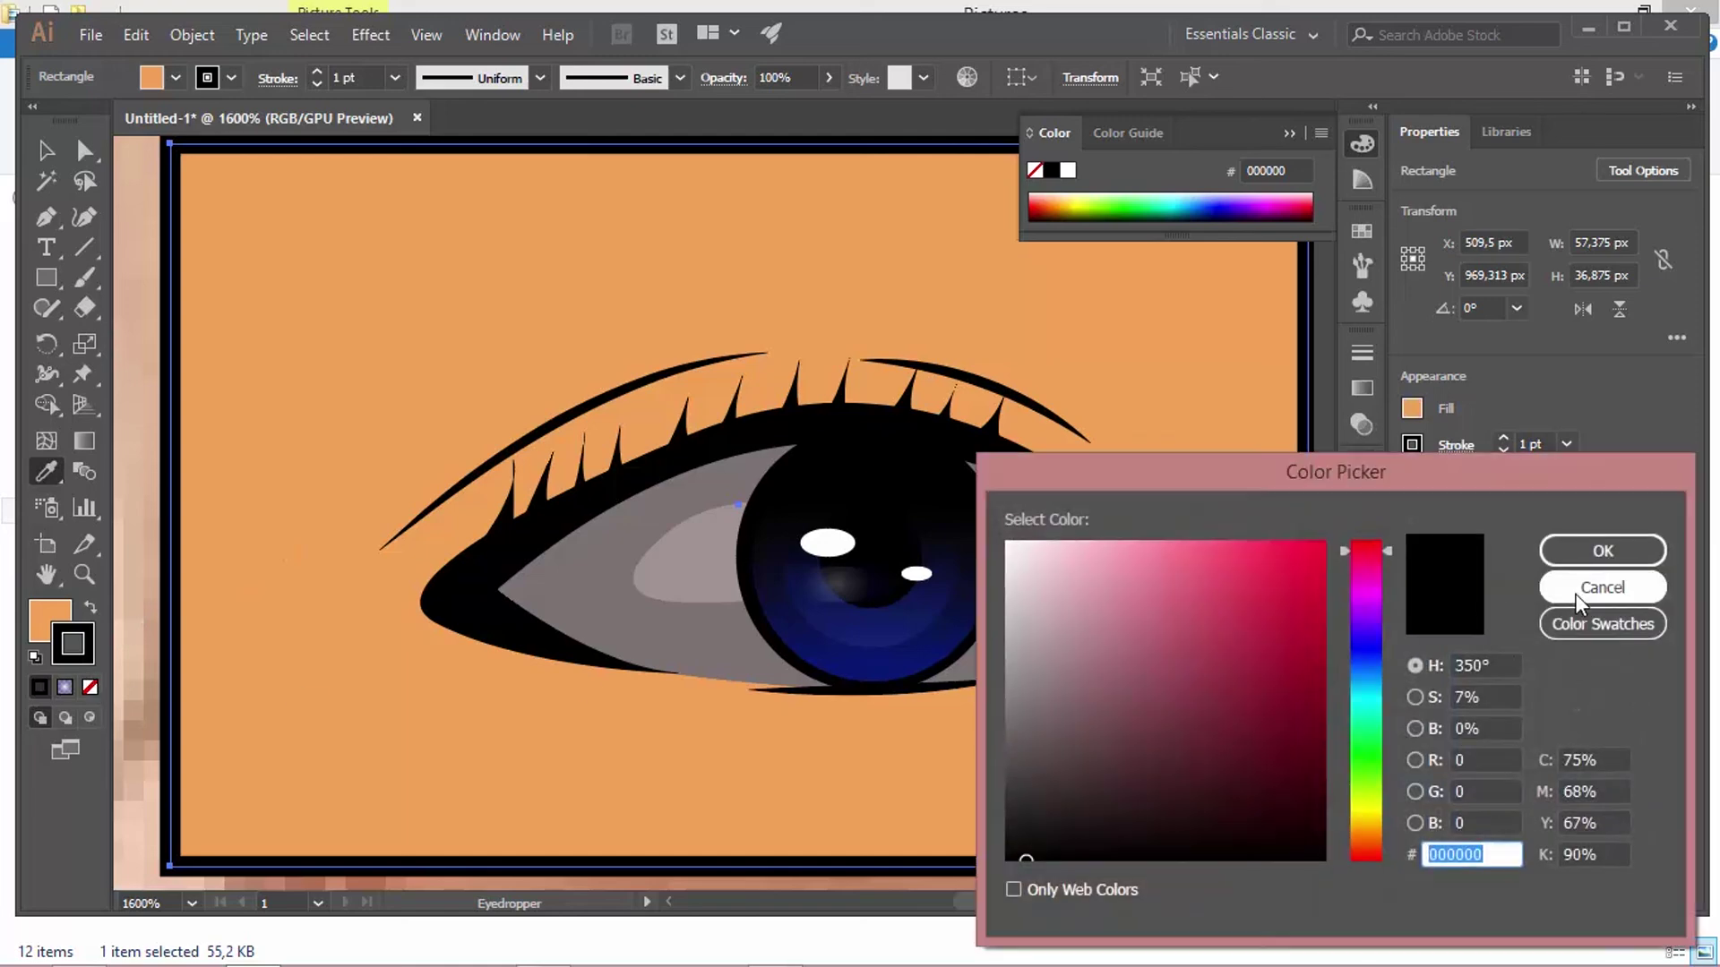
pyautogui.click(1581, 593)
pyautogui.click(91, 686)
# Step: Examine the eye's lashes, crease lines and iris against the orange background
pyautogui.scroll(1, 320, 639)
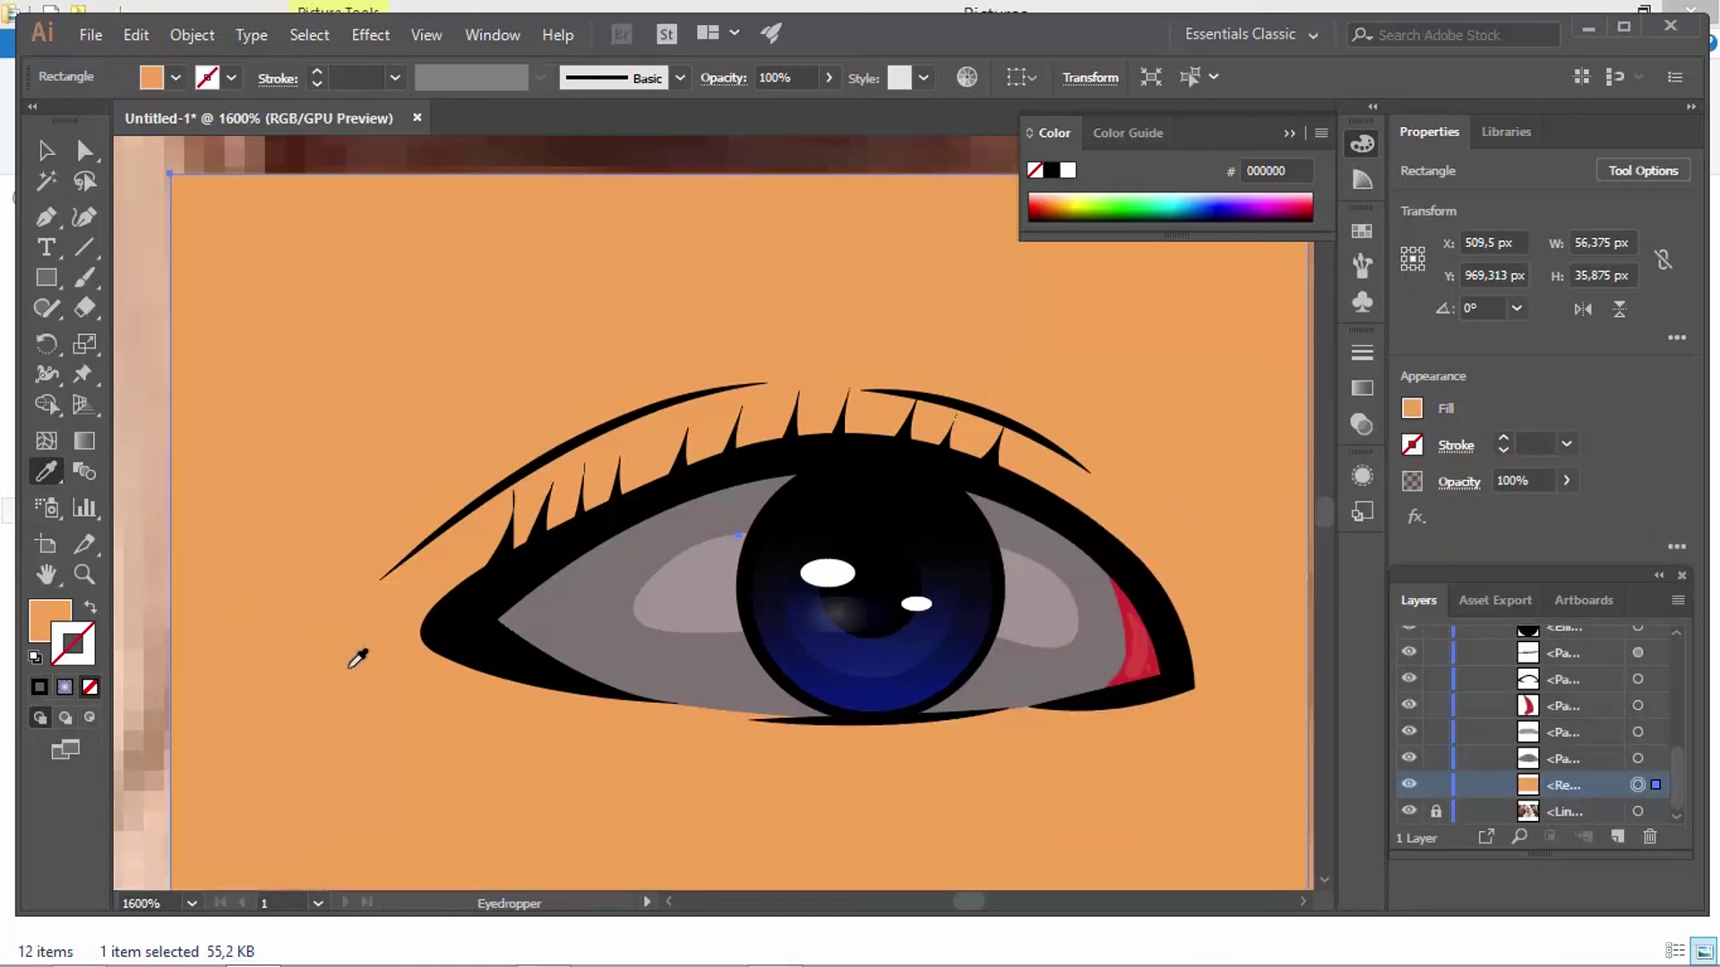
pyautogui.scroll(1, 350, 667)
pyautogui.moveTo(451, 362); pyautogui.dragTo(143, 353)
pyautogui.click(1288, 132)
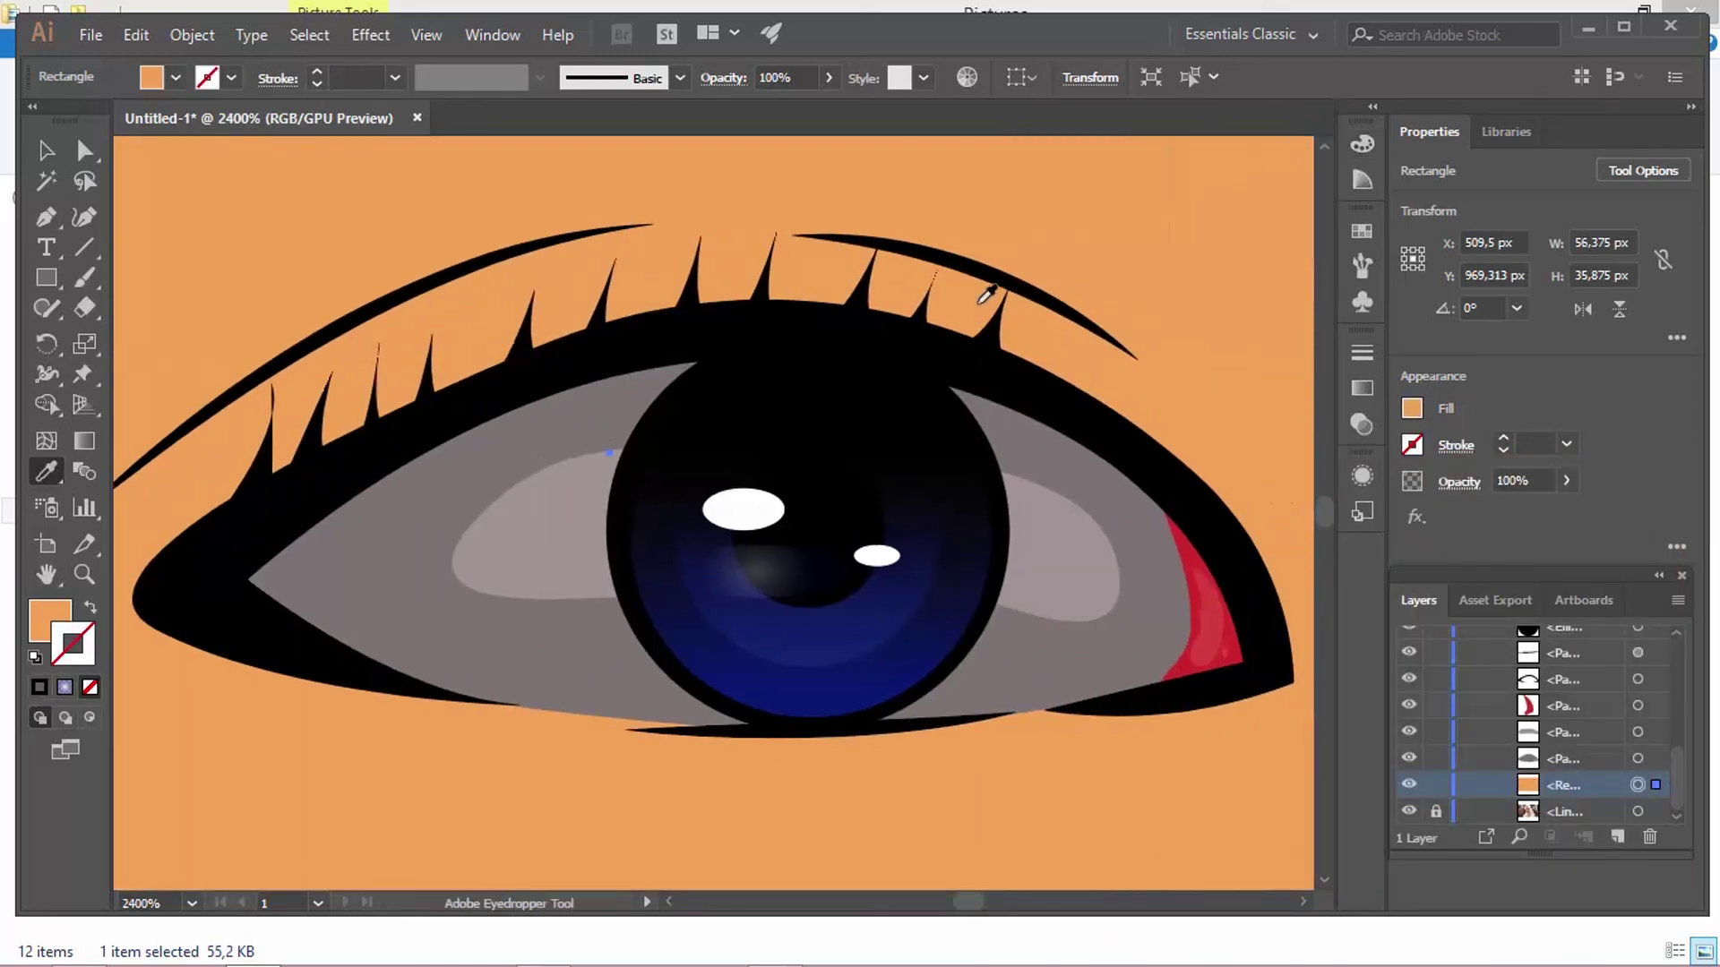
pyautogui.scroll(-1, 979, 303)
pyautogui.moveTo(1031, 244); pyautogui.dragTo(1072, 294)
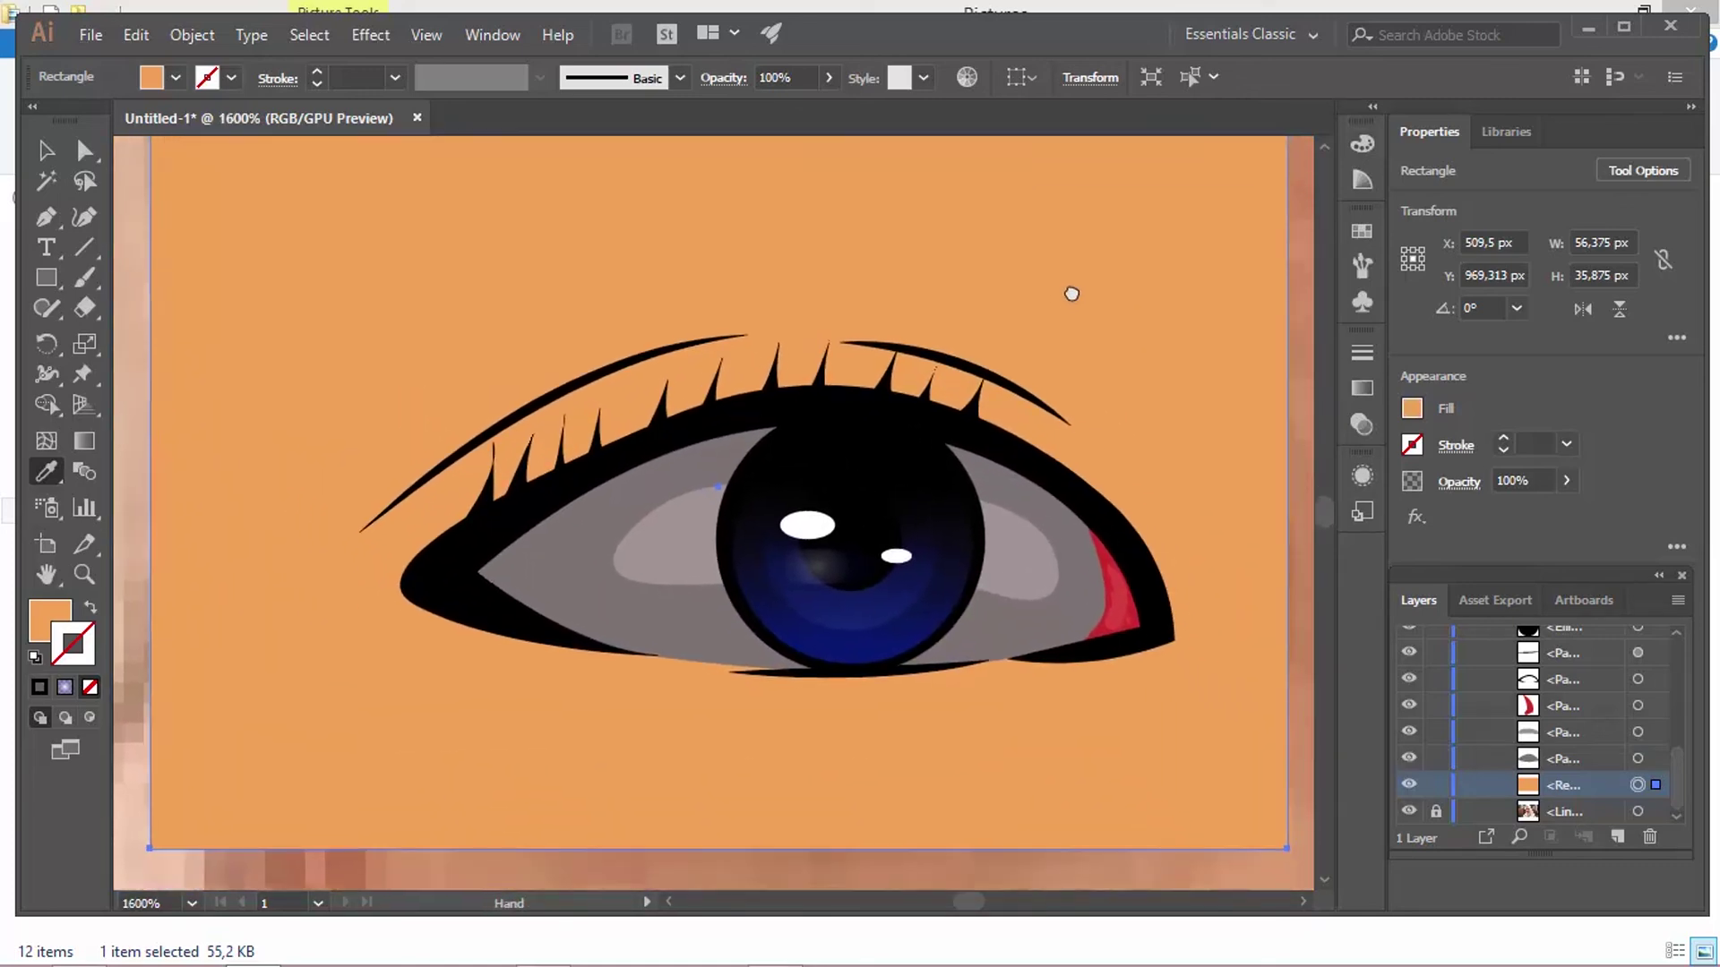
pyautogui.scroll(1, 1053, 280)
pyautogui.scroll(-1, 1055, 291)
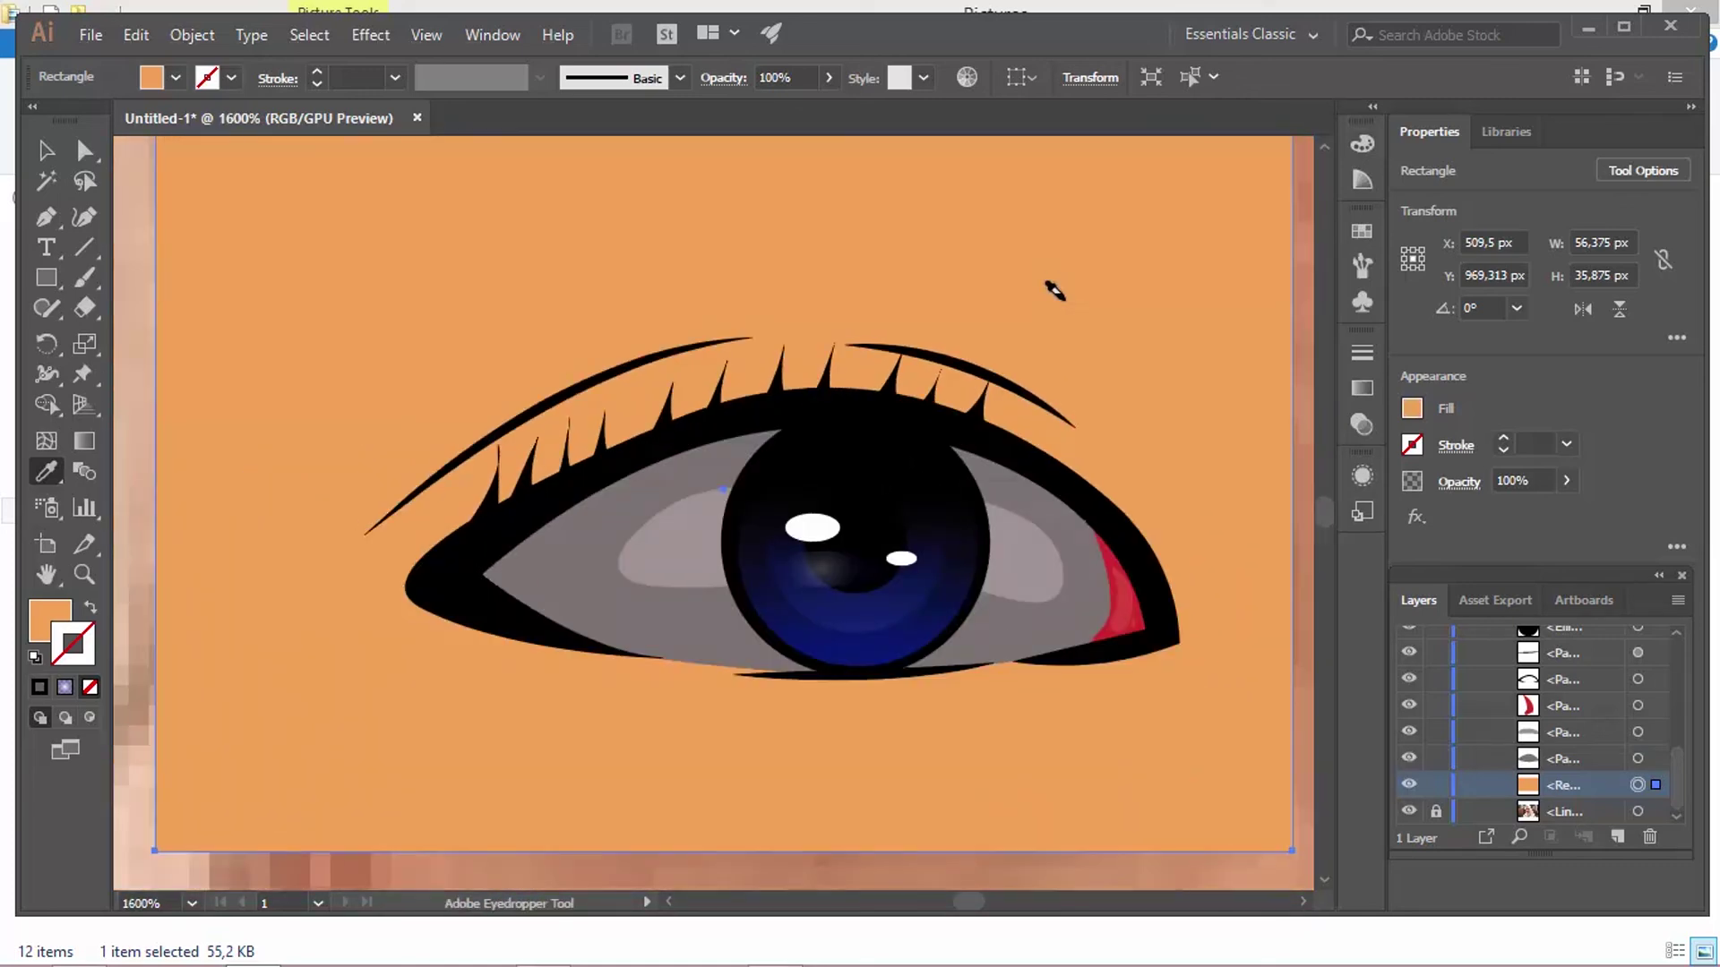
# Step: Enlarge the orange background rectangle on all sides to about 107.5 by 77 px
pyautogui.scroll(-4, 1054, 289)
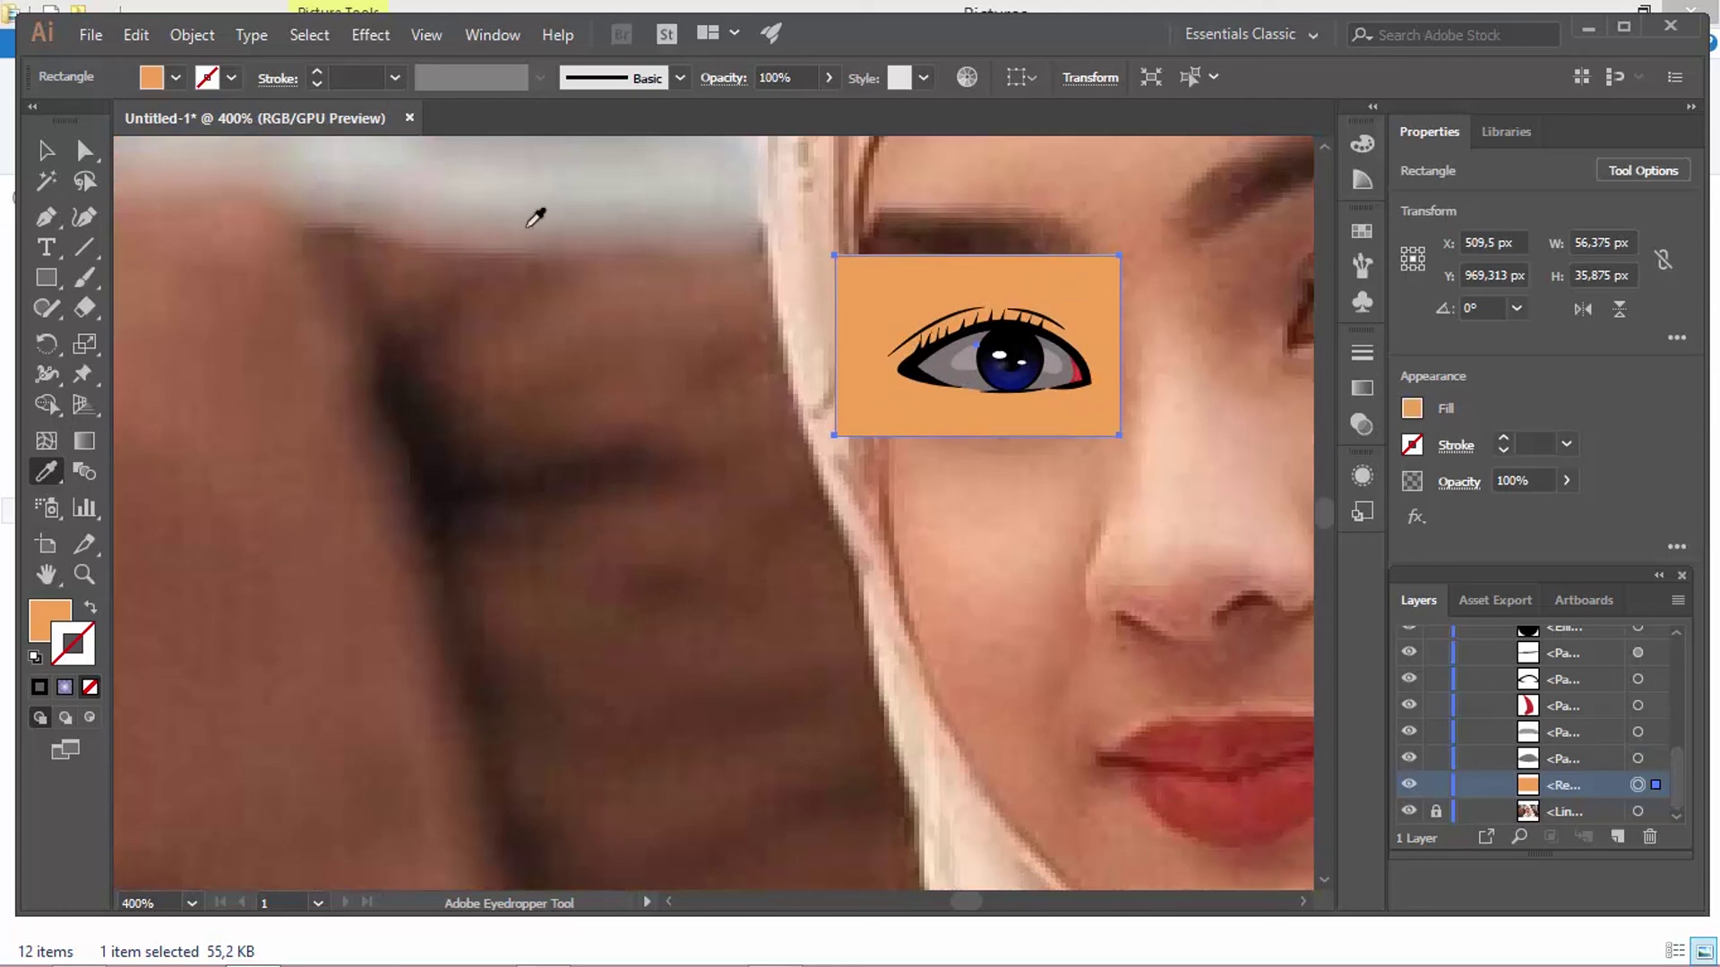
pyautogui.click(84, 150)
pyautogui.press('v')
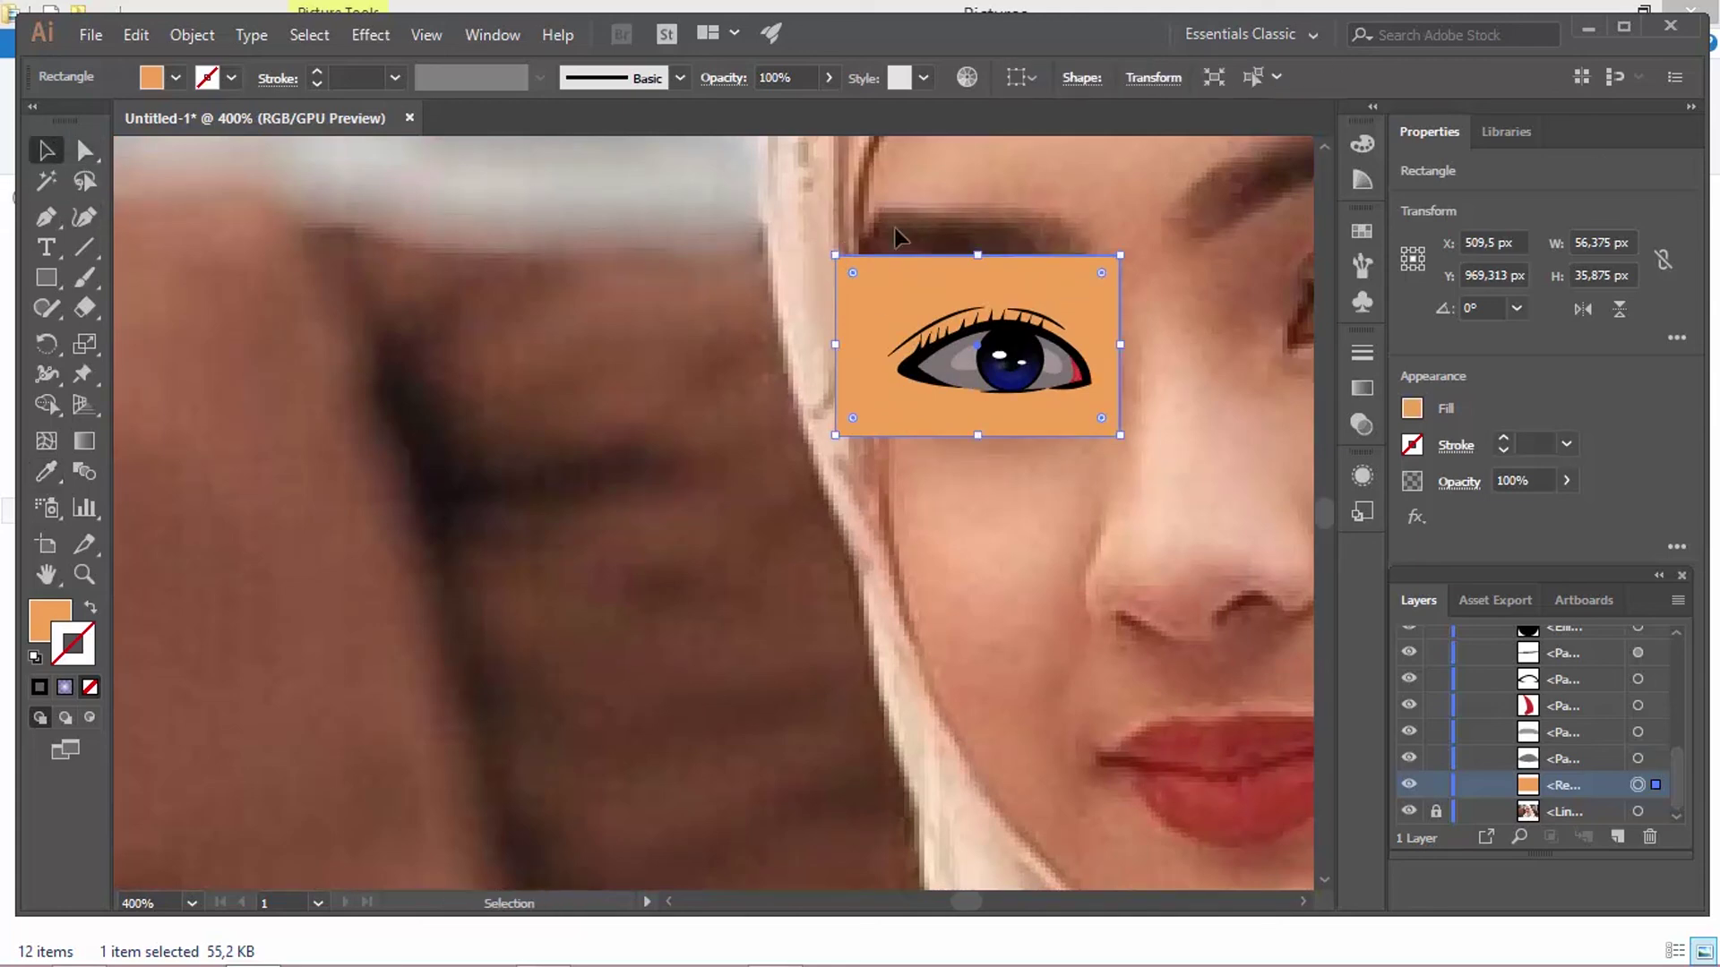
pyautogui.moveTo(835, 257); pyautogui.dragTo(717, 153)
pyautogui.moveTo(1120, 558); pyautogui.dragTo(1260, 658)
pyautogui.scroll(1, 1134, 556)
pyautogui.scroll(5, 1141, 564)
pyautogui.moveTo(822, 488); pyautogui.dragTo(1195, 686)
pyautogui.scroll(-2, 1201, 694)
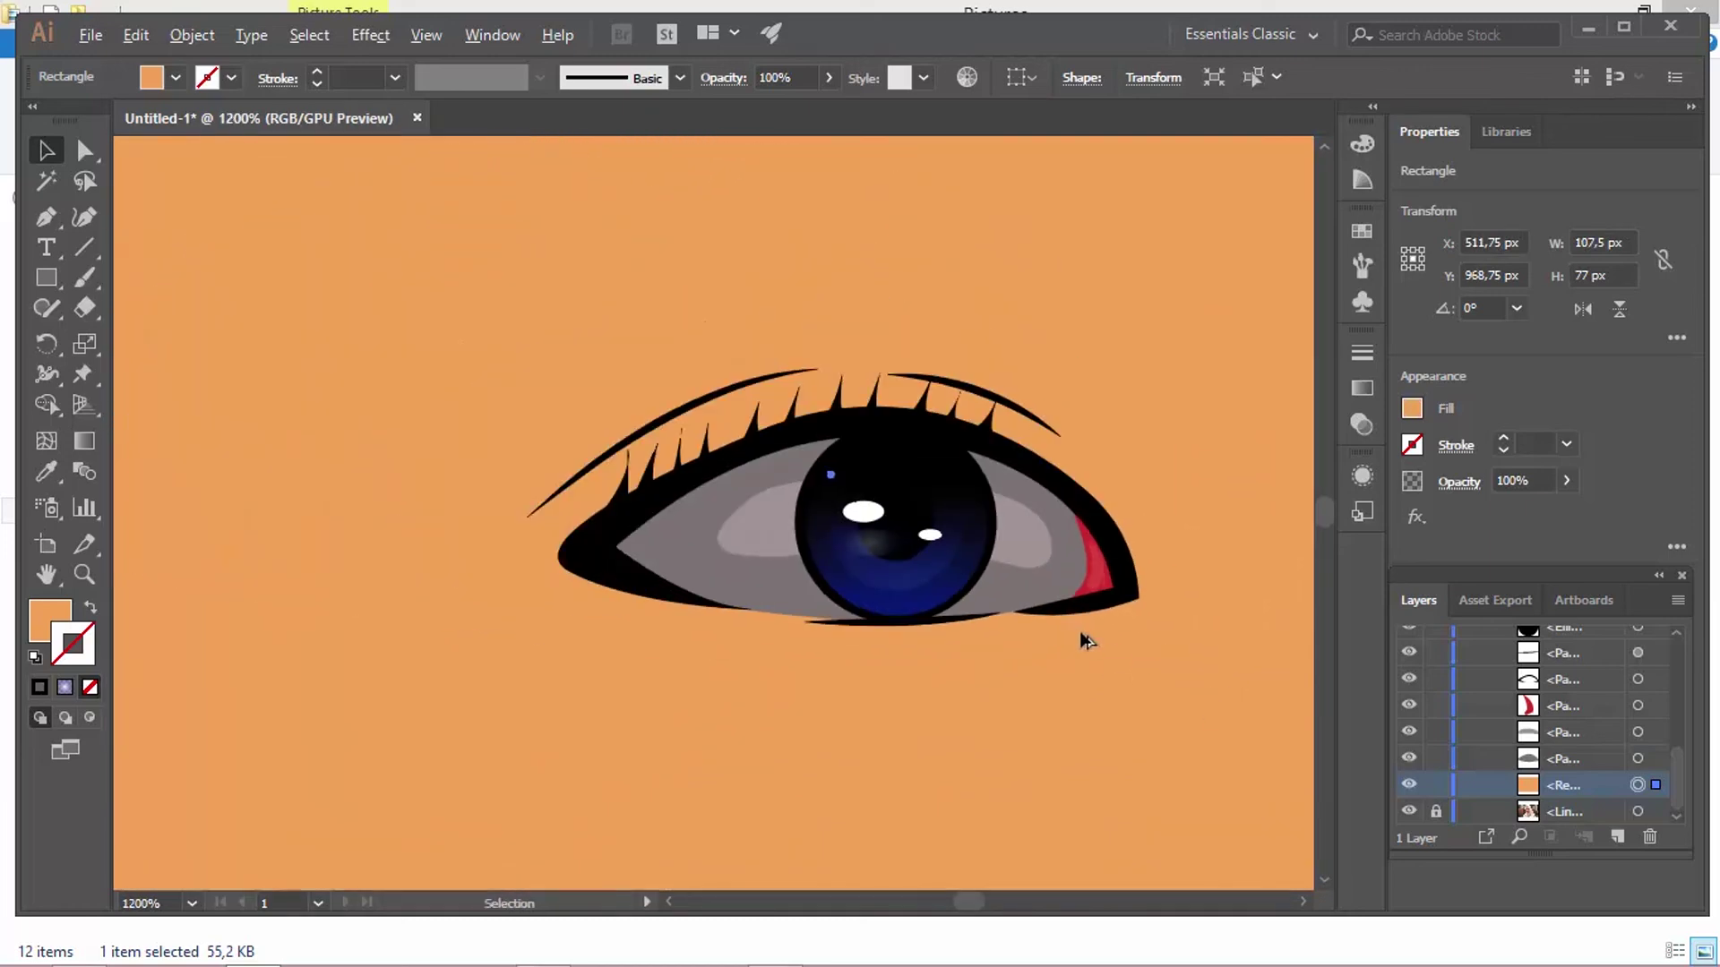
pyautogui.moveTo(1087, 642); pyautogui.dragTo(1003, 635)
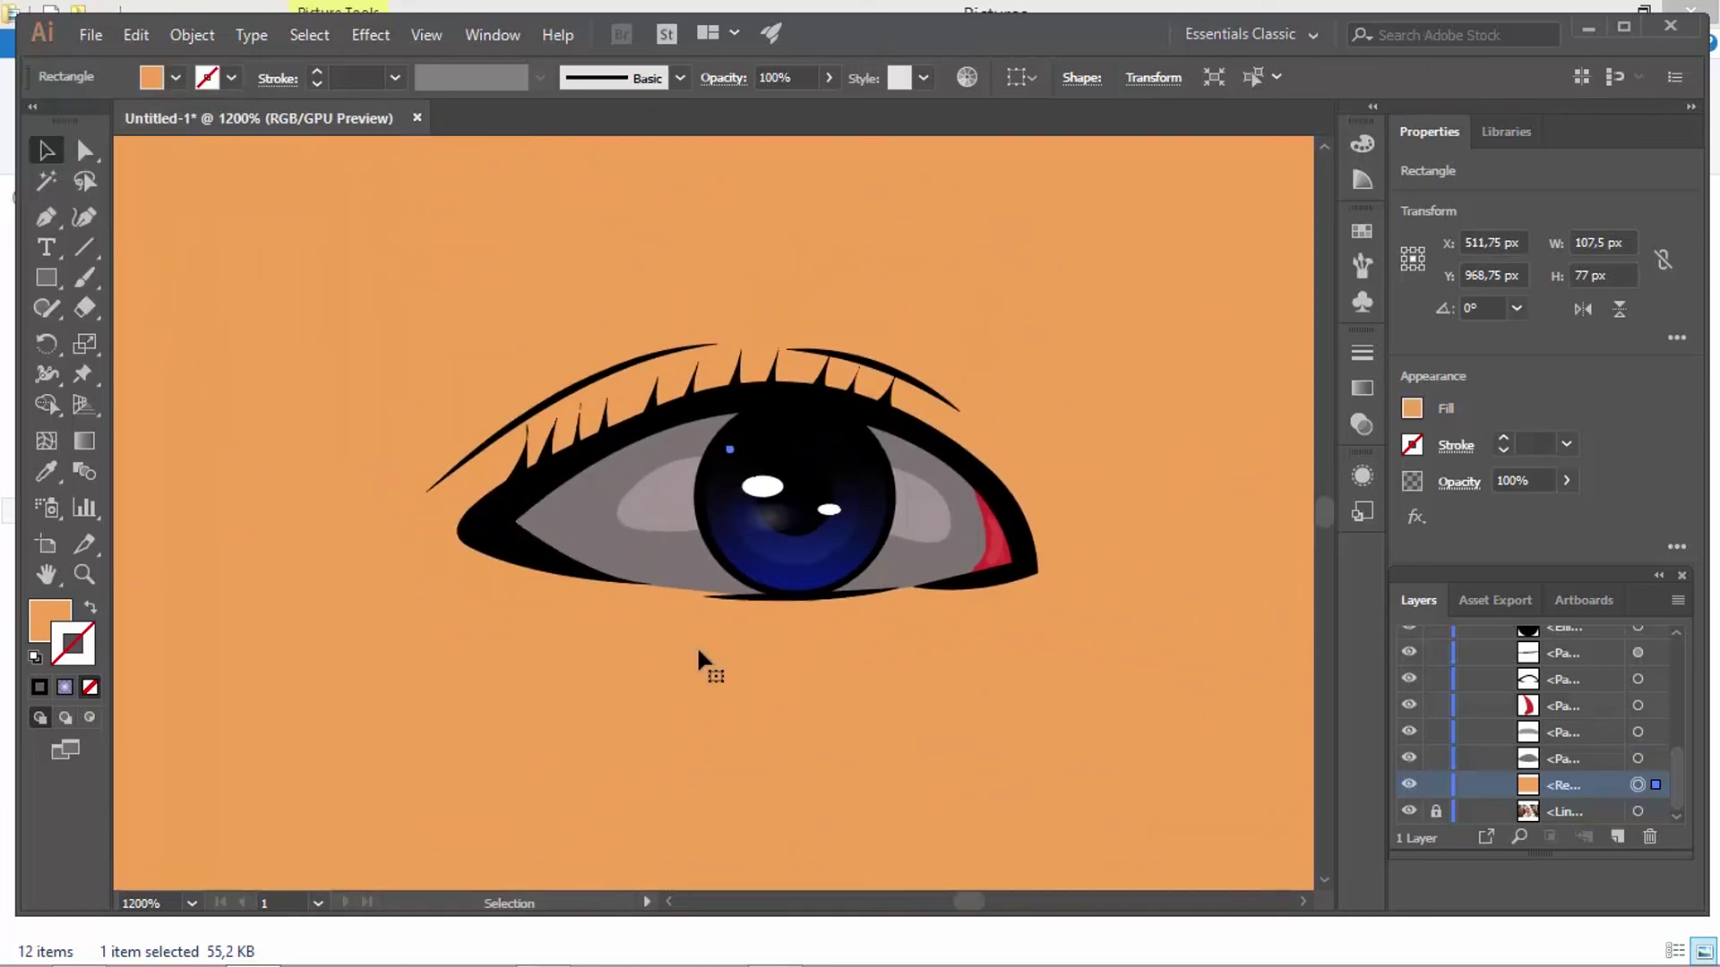